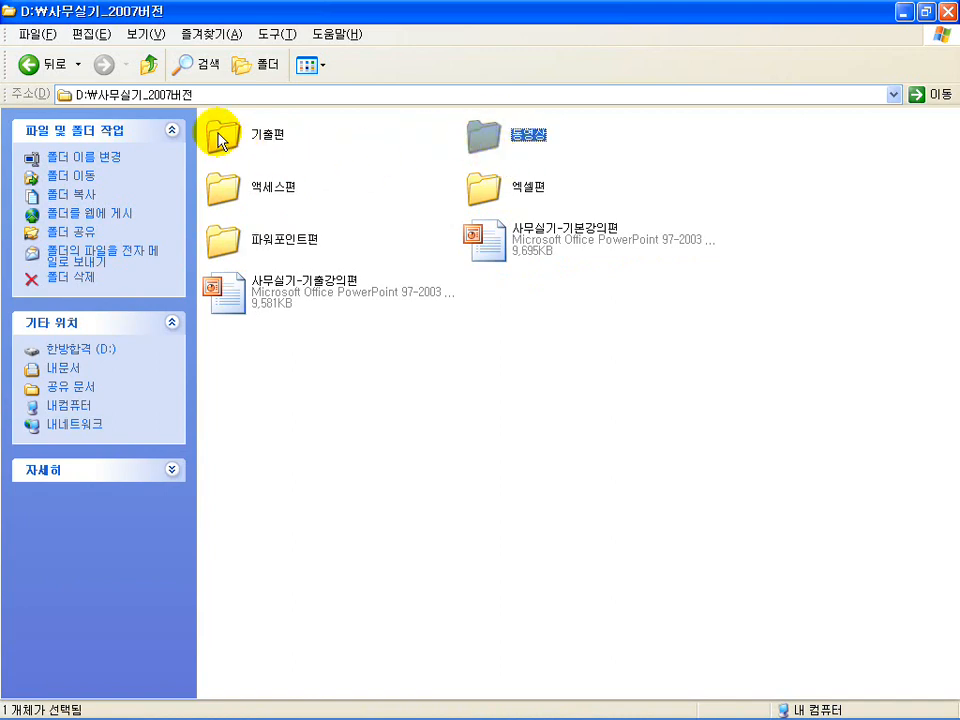
Step: Open the folder 기출편\10년\1회\사무실기-10년 1회기출_A inside D:\사무실기_2007버전
double_click(220, 138)
click(216, 135)
click(488, 140)
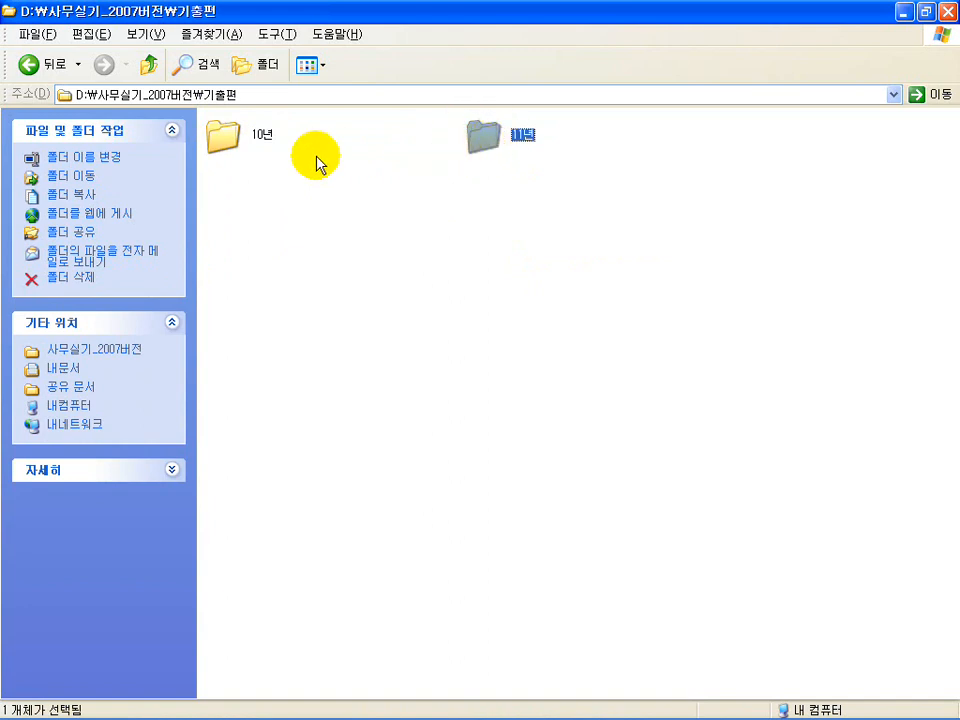
double_click(218, 138)
click(226, 146)
click(497, 138)
click(232, 188)
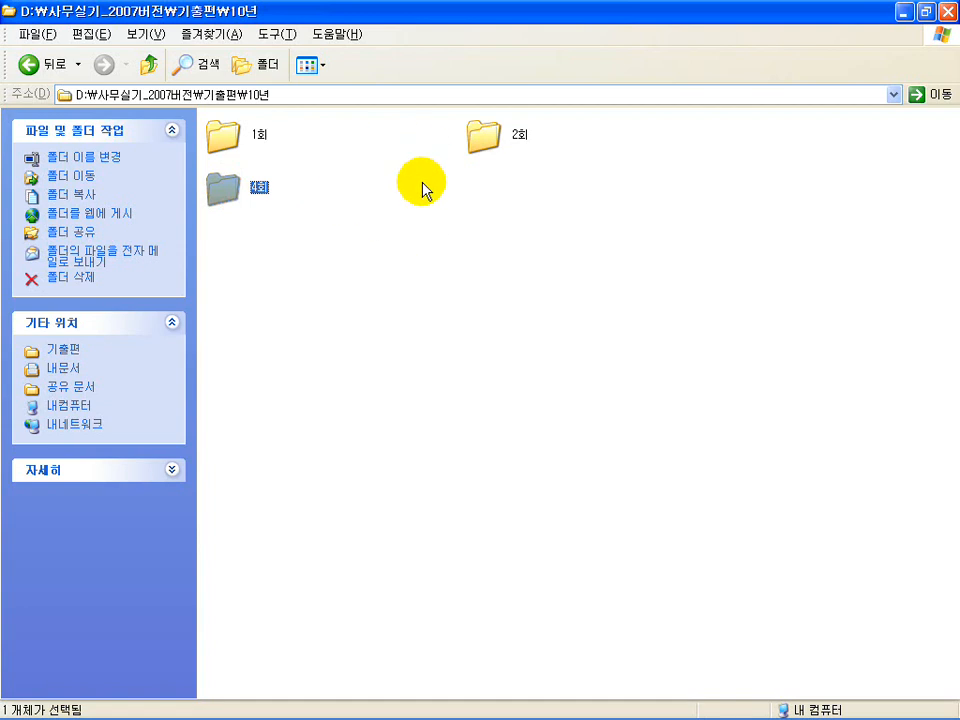
click(224, 145)
click(480, 134)
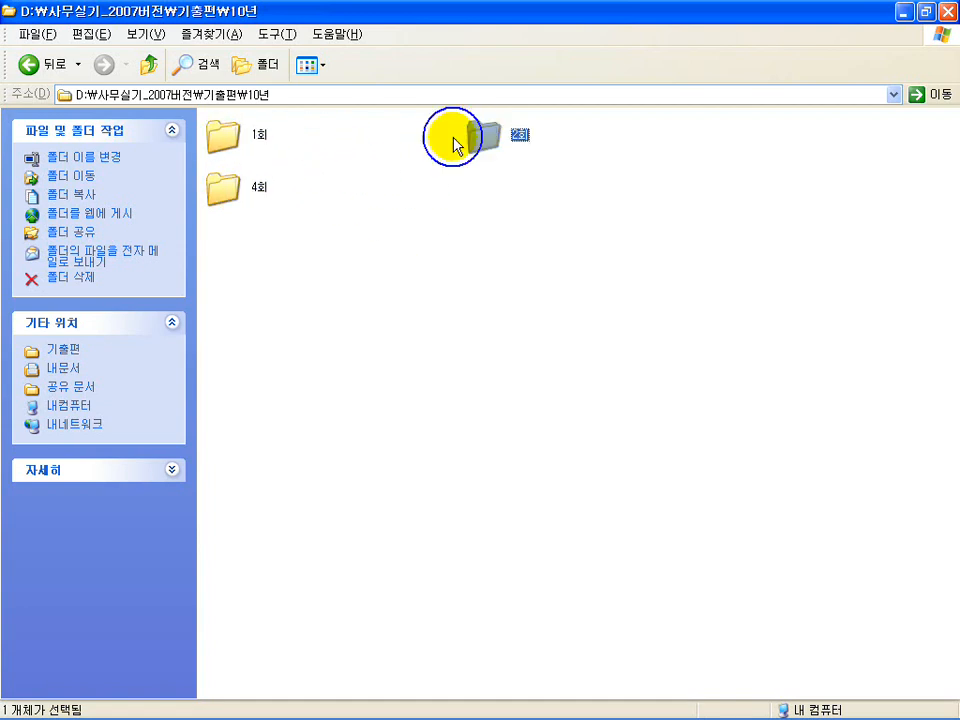
double_click(232, 138)
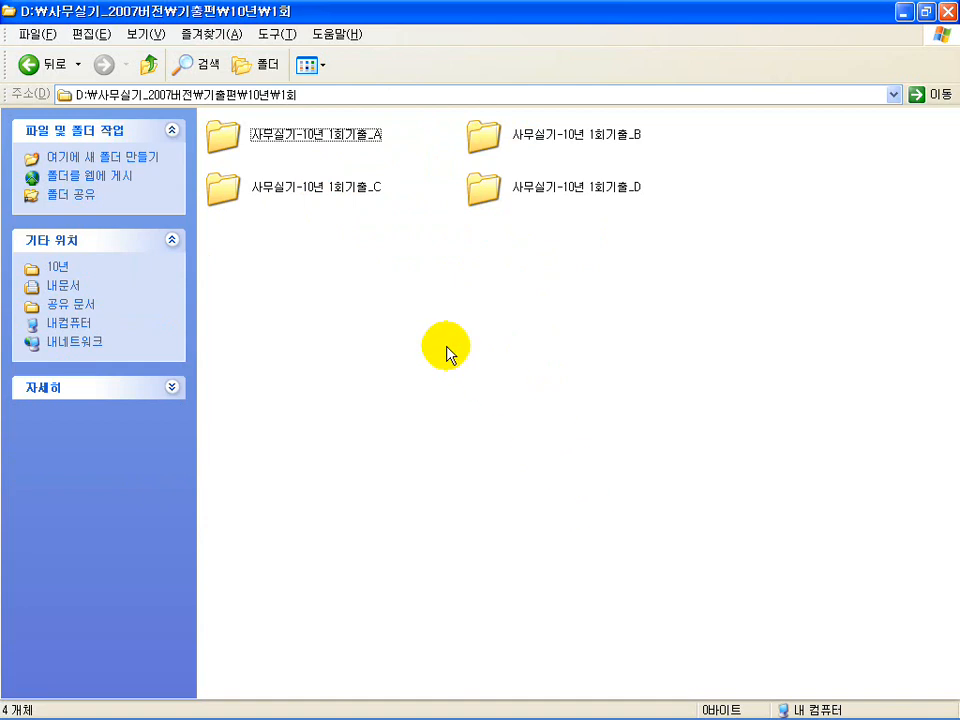
double_click(305, 143)
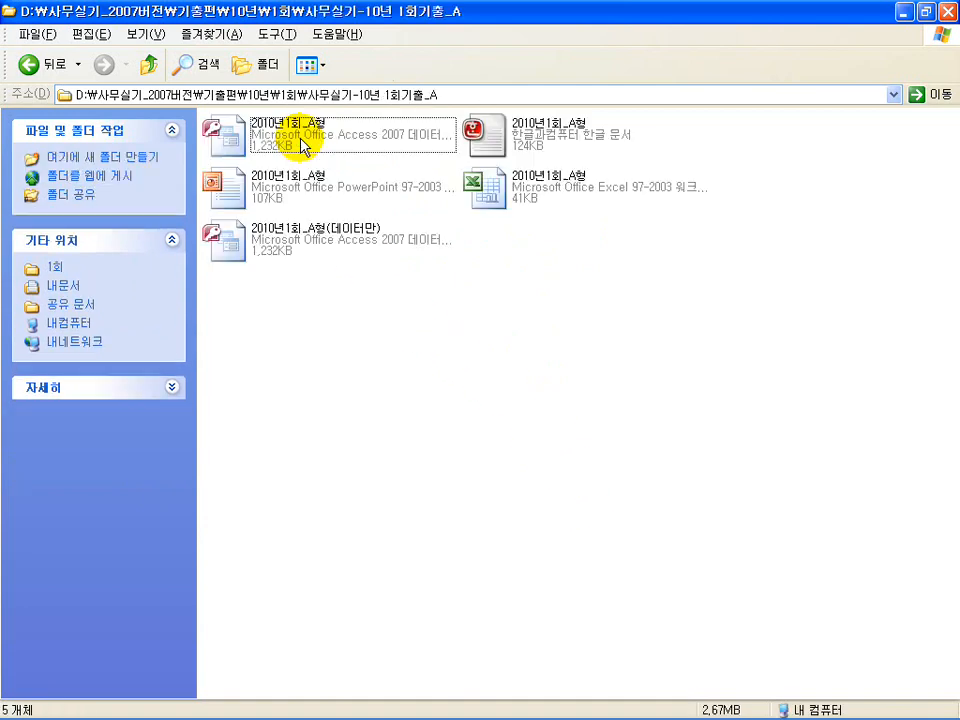
Step: Look over the exam folder's Excel workbook and the Access databases 2010년1회_A형 and 2010년1회_A형(데이터만)
click(510, 192)
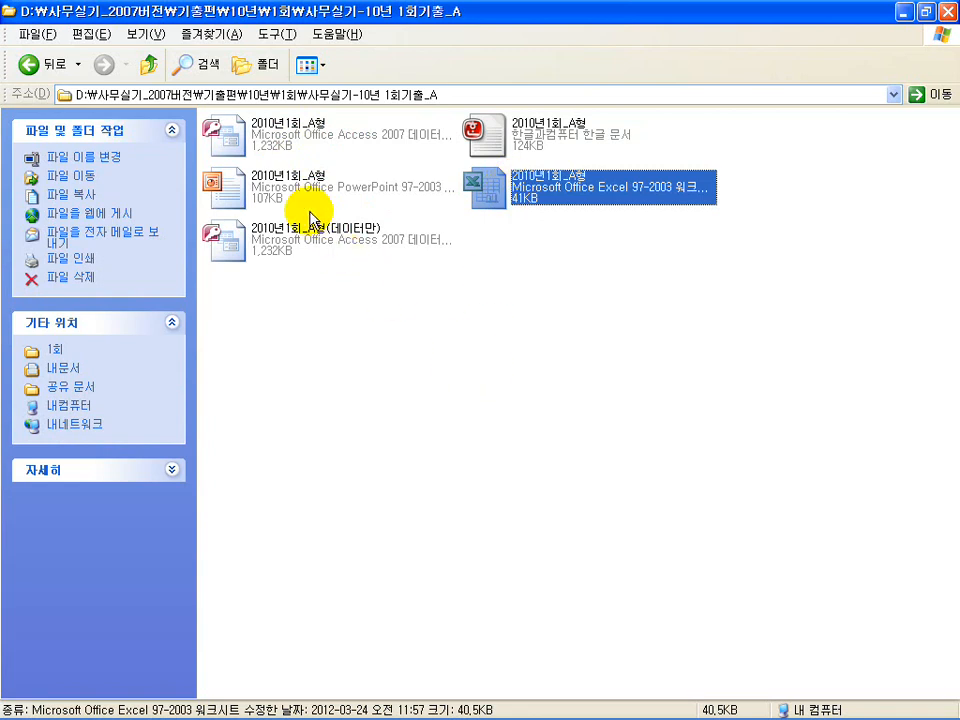
click(265, 130)
click(305, 252)
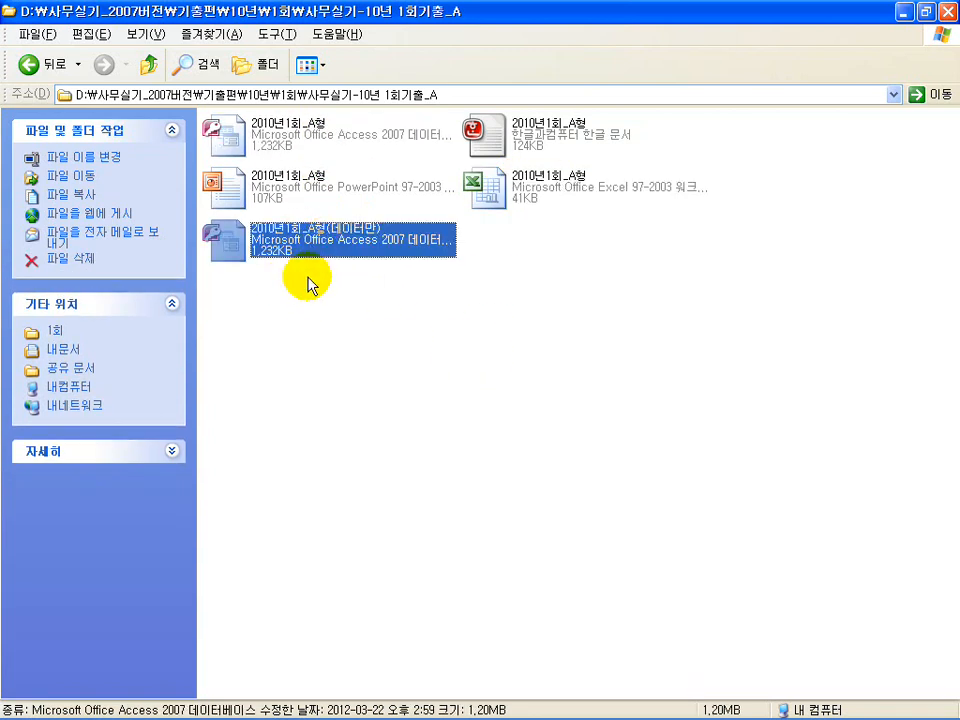
click(489, 200)
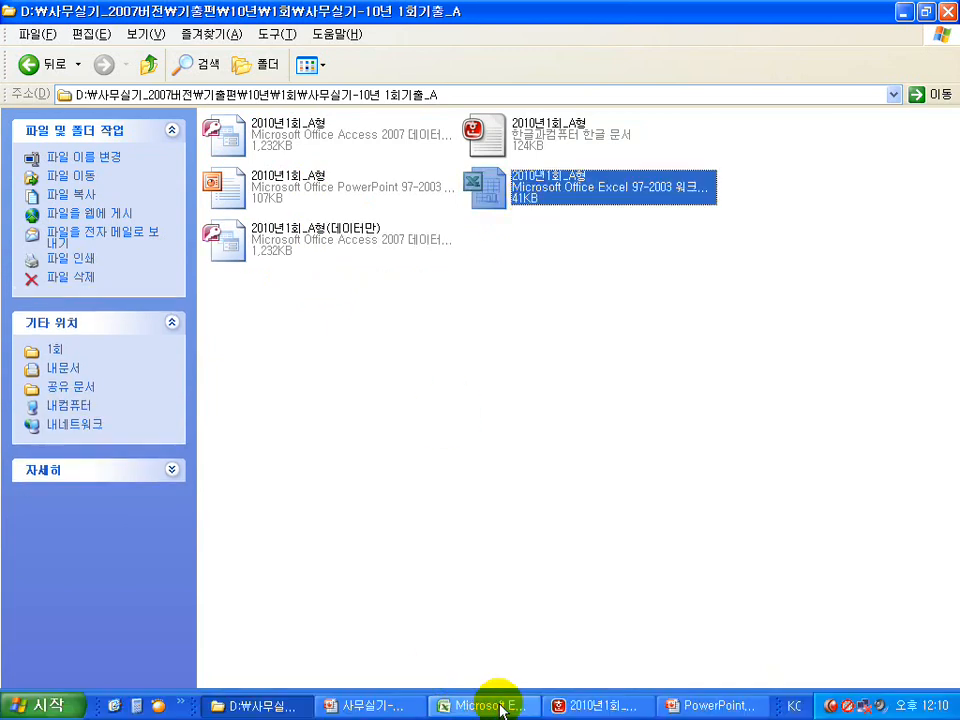
Step: Switch to the Excel workbook 2010년1회_A형 and review its 정답, 입력데이터 and 연습 sheets
click(500, 706)
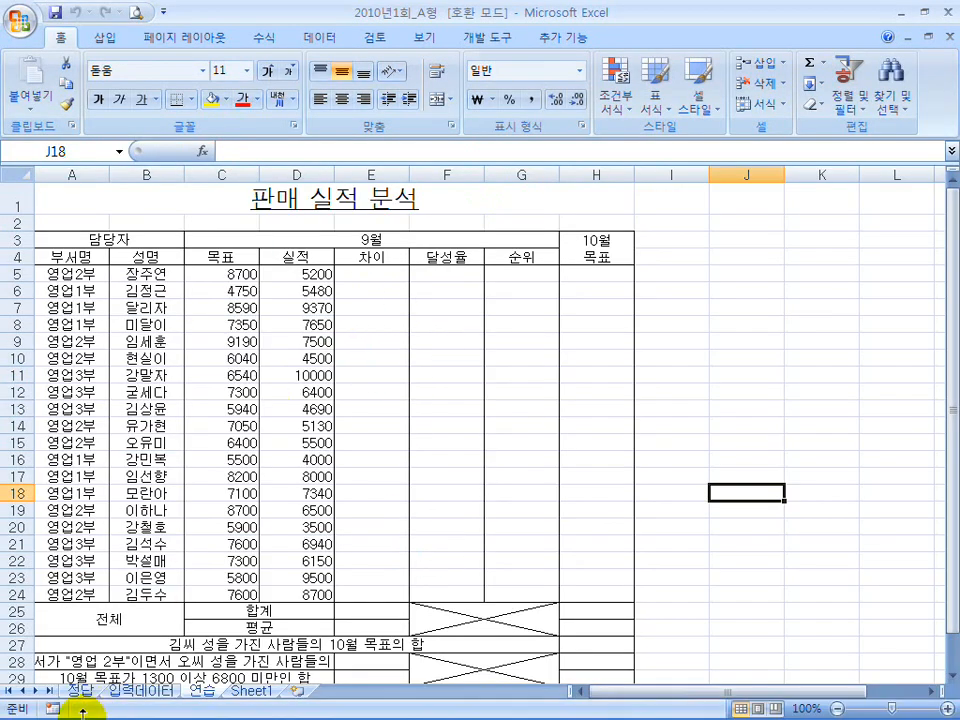
click(80, 690)
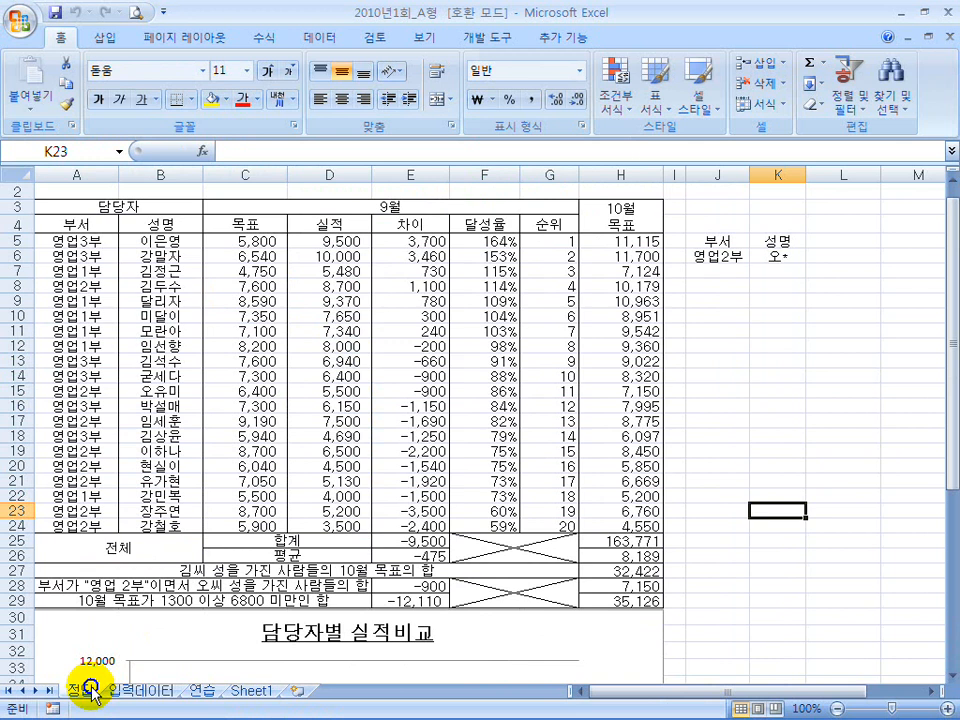
click(142, 691)
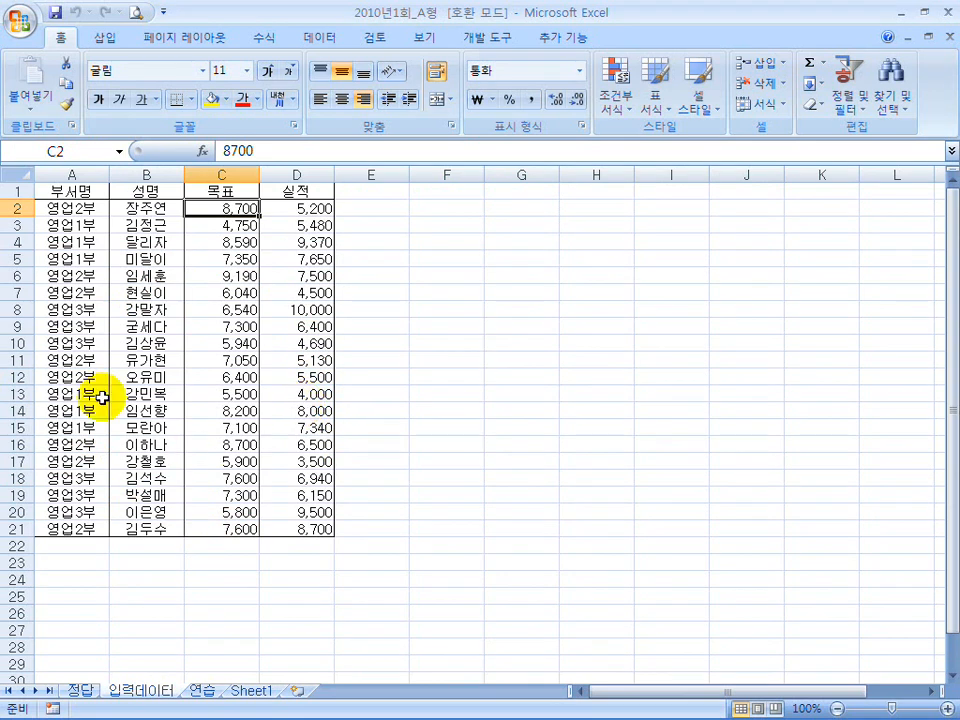
click(203, 691)
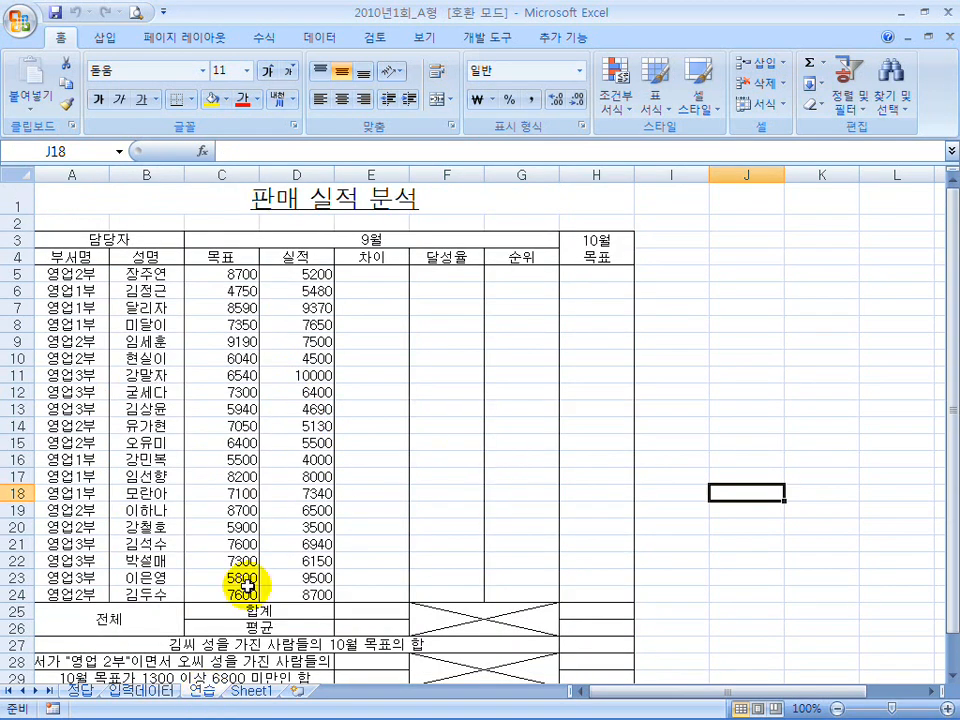
scroll(407, 401, down, 2)
scroll(407, 401, up, 2)
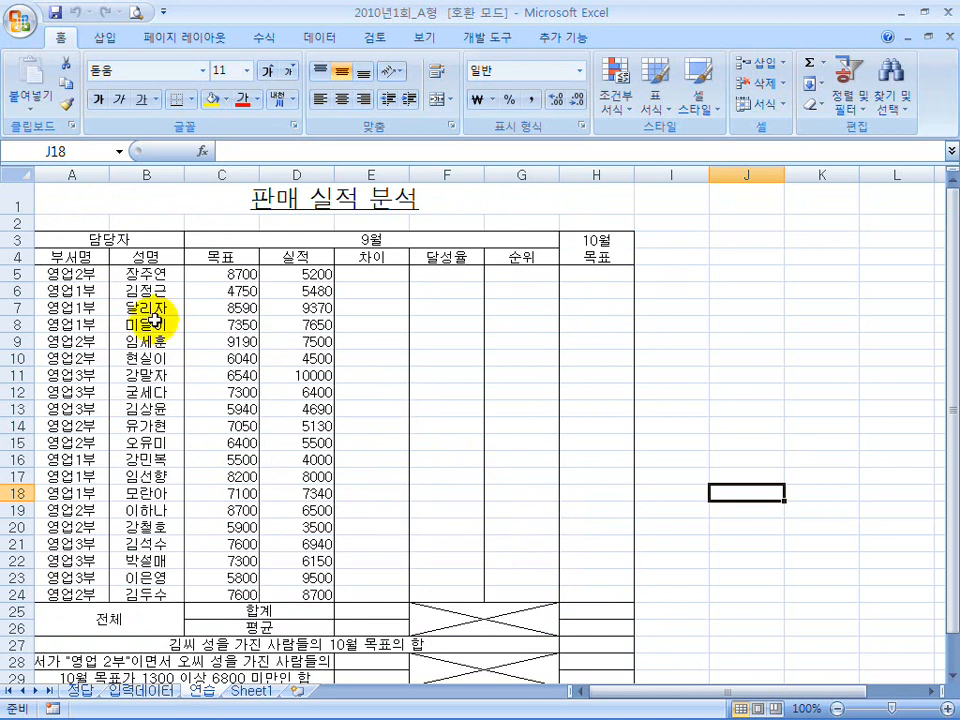
scroll(442, 430, down, 1)
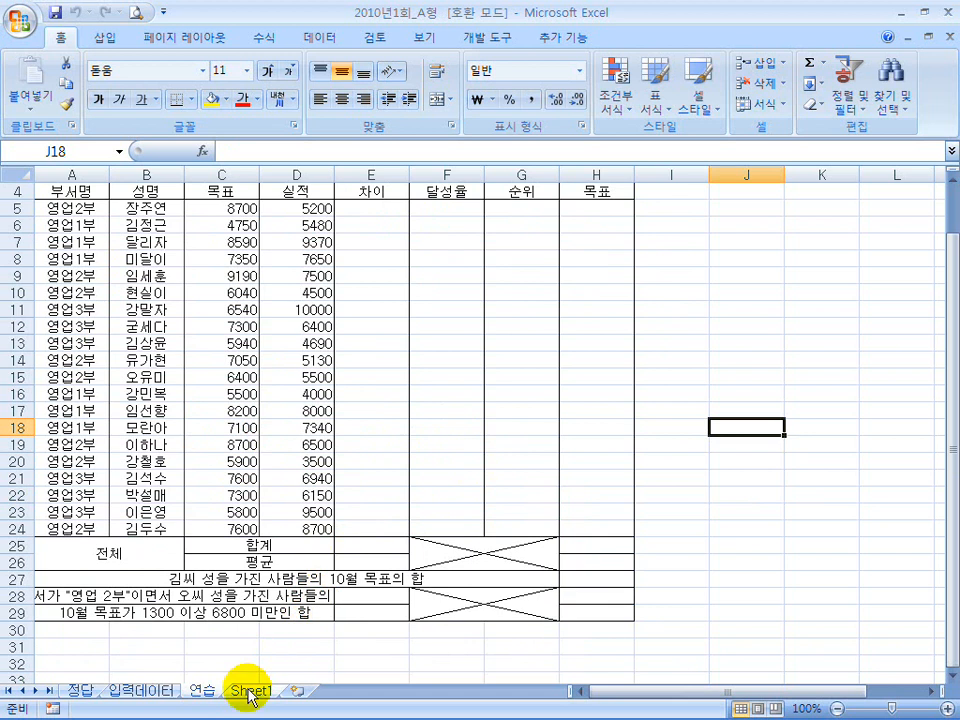
Step: Add two blank worksheets after Sheet1 and select cell D4 on the second new one
click(297, 690)
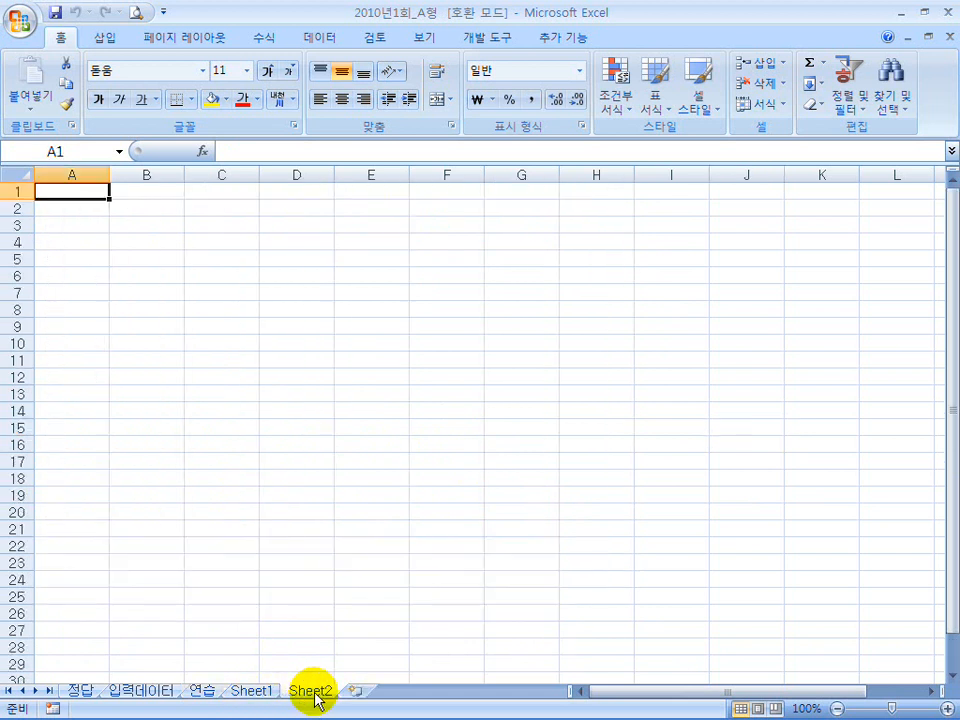
click(352, 697)
click(272, 690)
click(302, 690)
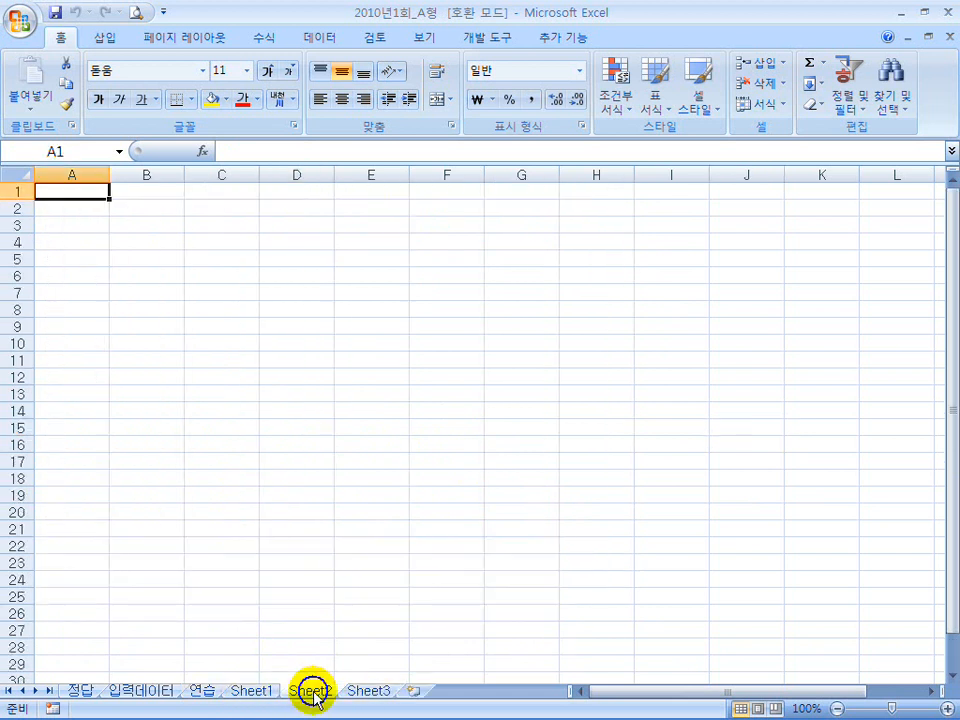
click(366, 695)
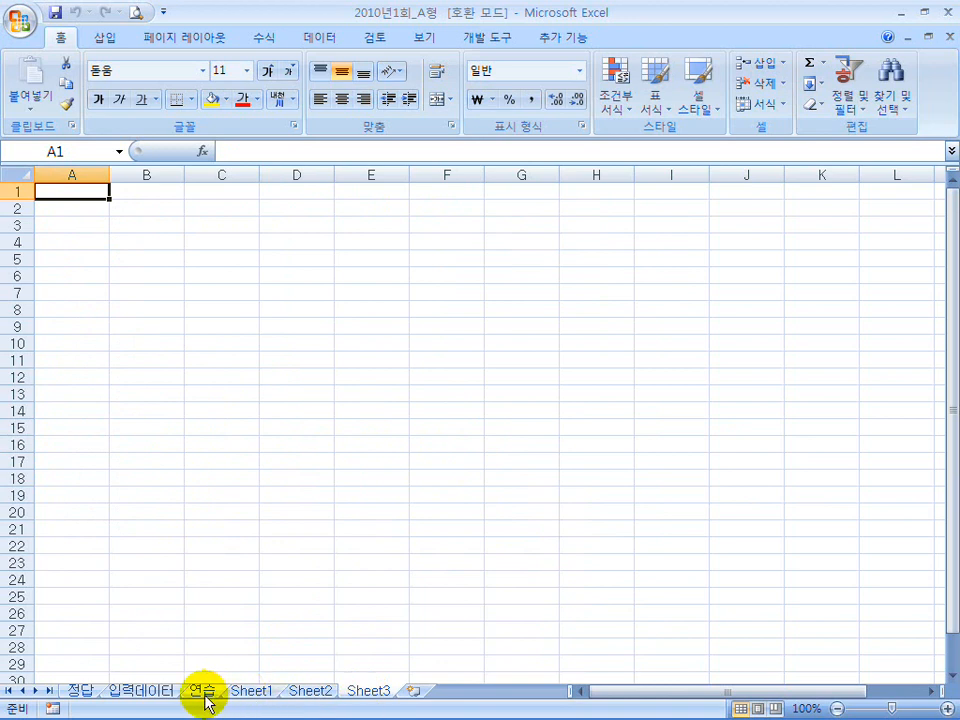
click(290, 240)
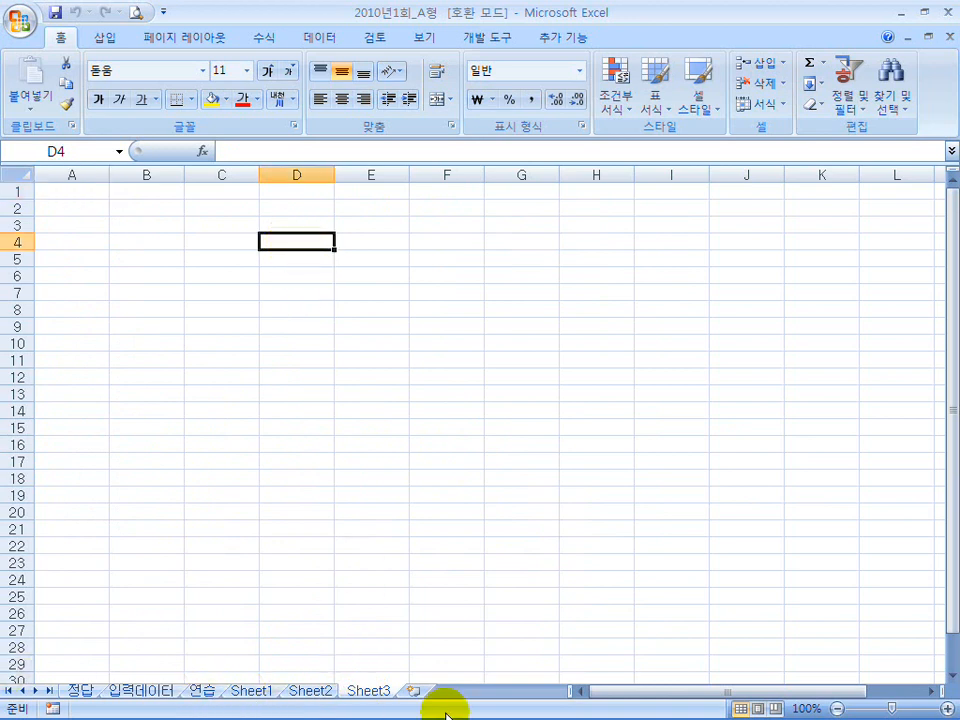
Step: Switch to the Hangul document 2010년1회_A형.hwp, maximize it and view the 입력자료(DATA) table
click(578, 712)
scroll(405, 290, up, 10)
scroll(402, 288, up, 3)
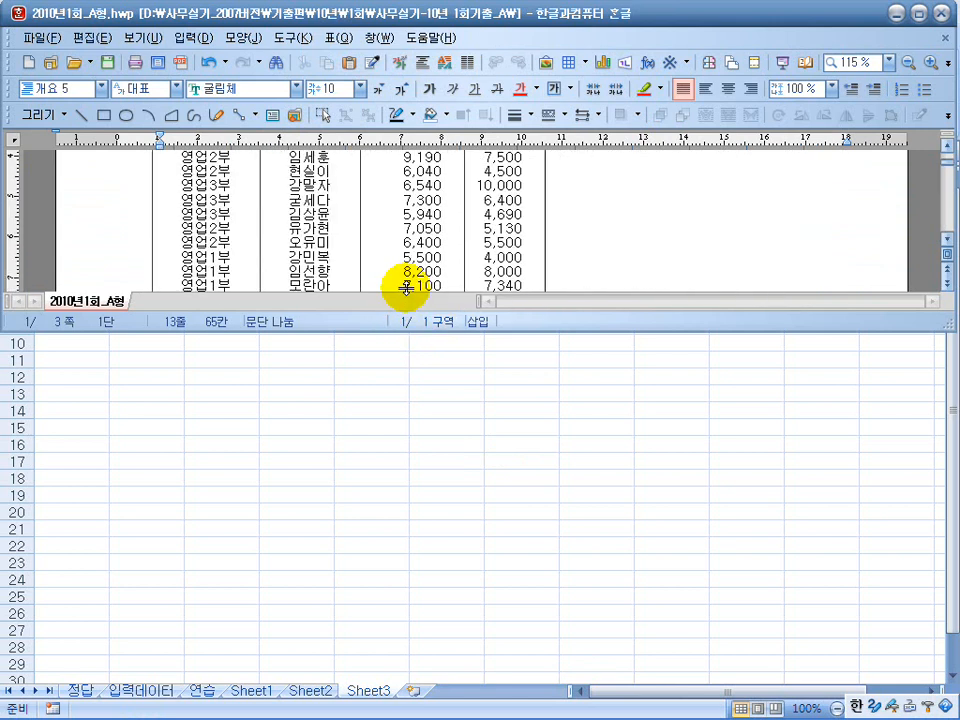
double_click(510, 17)
scroll(425, 270, up, 4)
scroll(392, 370, down, 2)
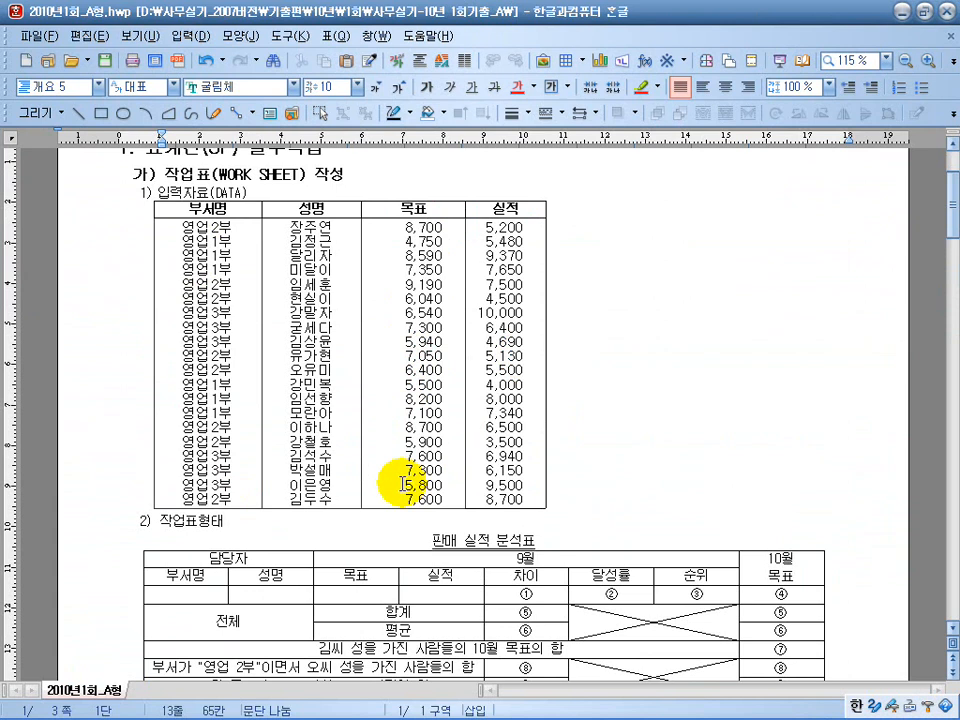
Step: Examine the 작업표형태 layout and its calculation conditions in the exam document, and restore the window to its smaller size
scroll(394, 484, down, 3)
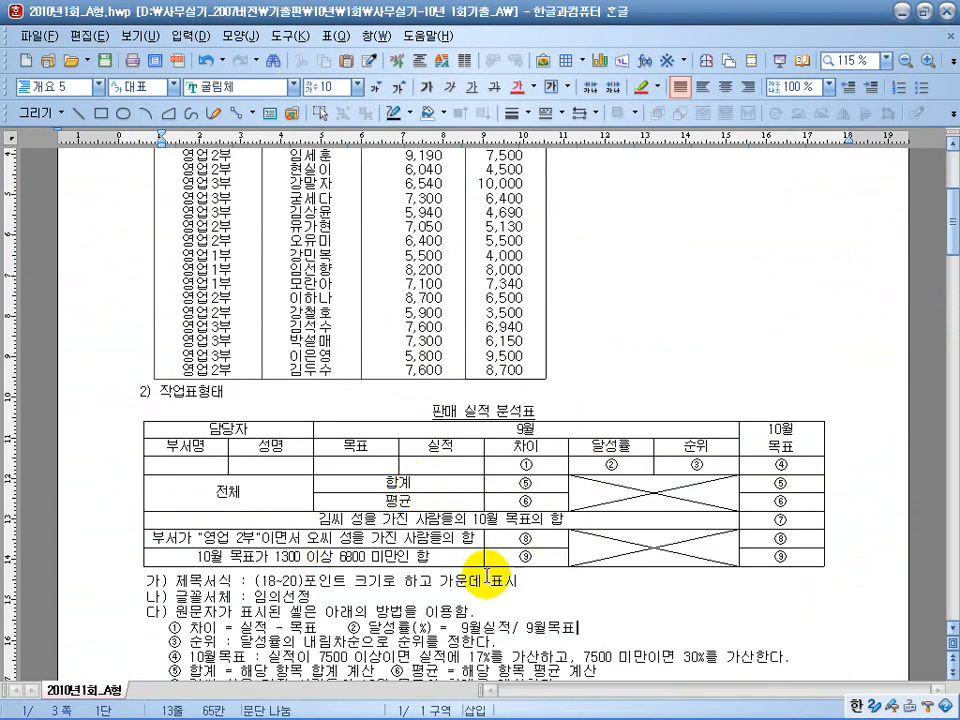
scroll(405, 500, up, 3)
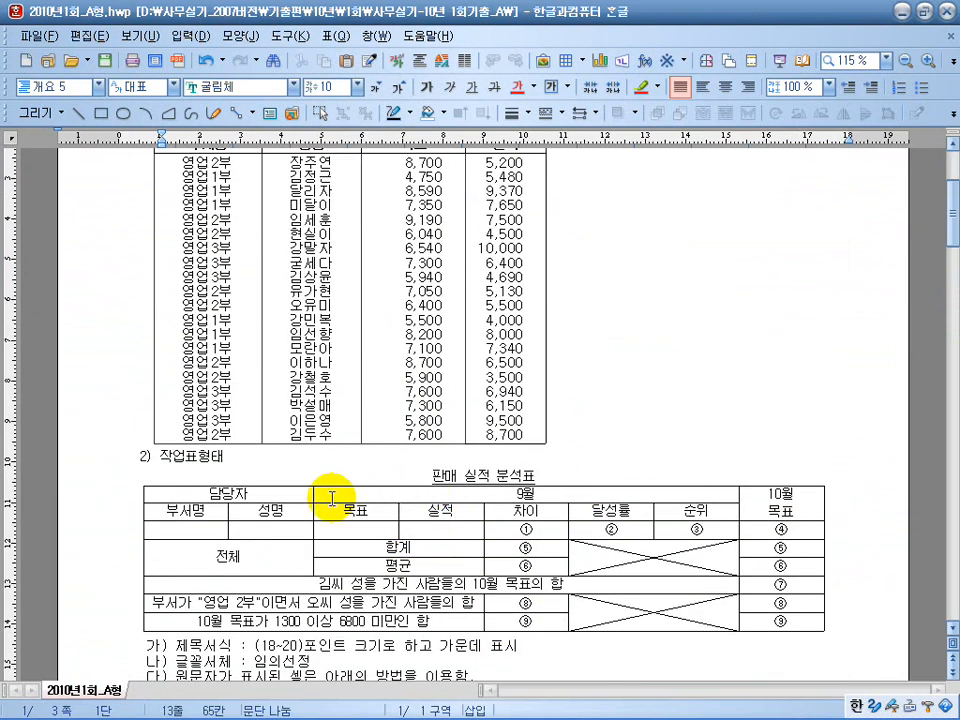
scroll(356, 277, up, 3)
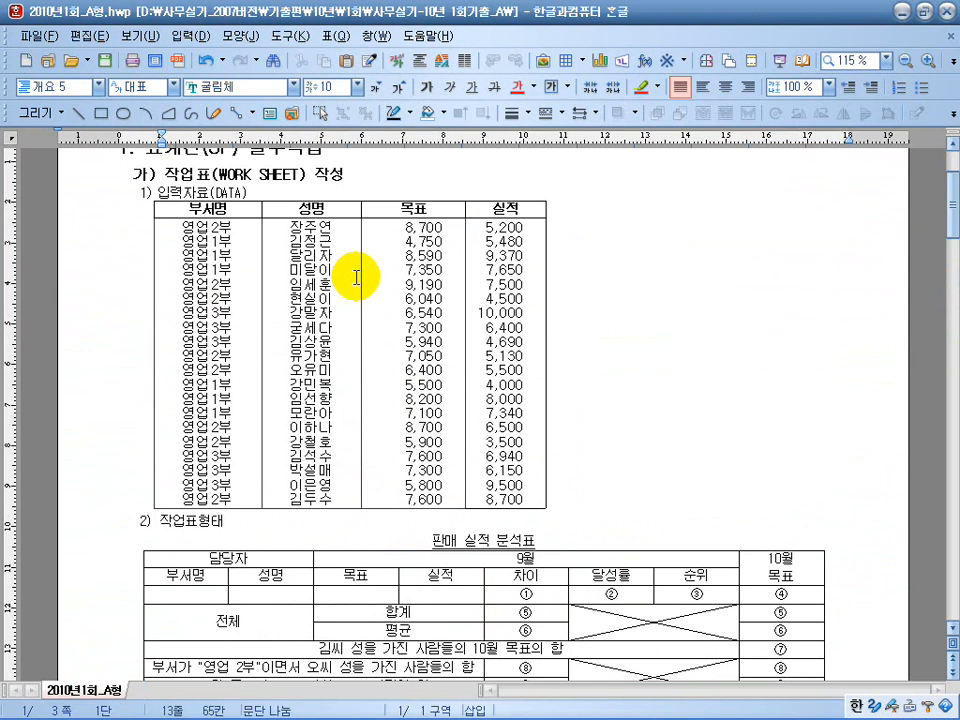
double_click(535, 14)
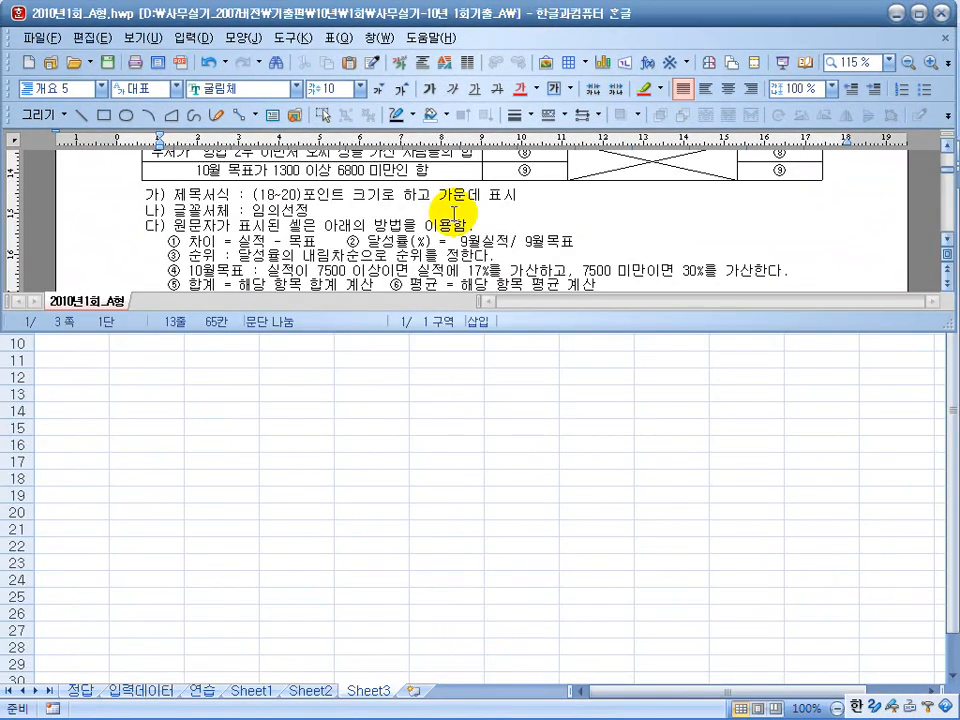
scroll(437, 258, up, 8)
scroll(432, 256, up, 3)
click(585, 219)
Step: Return to the Excel workbook and delete the blank worksheets Sheet3 and Sheet2
click(370, 691)
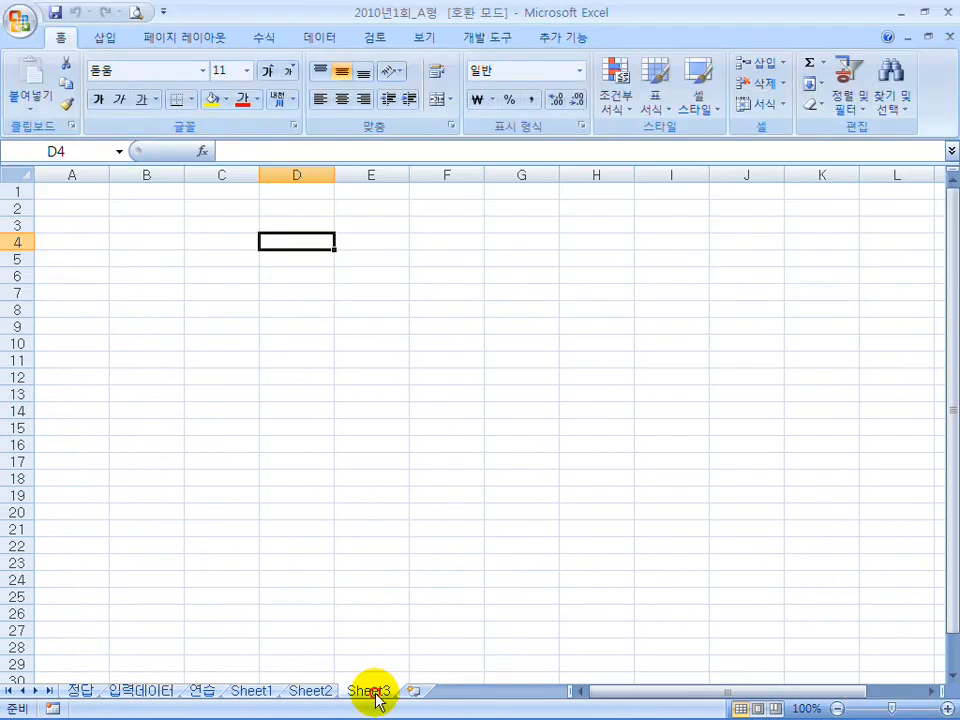
right_click(372, 691)
click(459, 507)
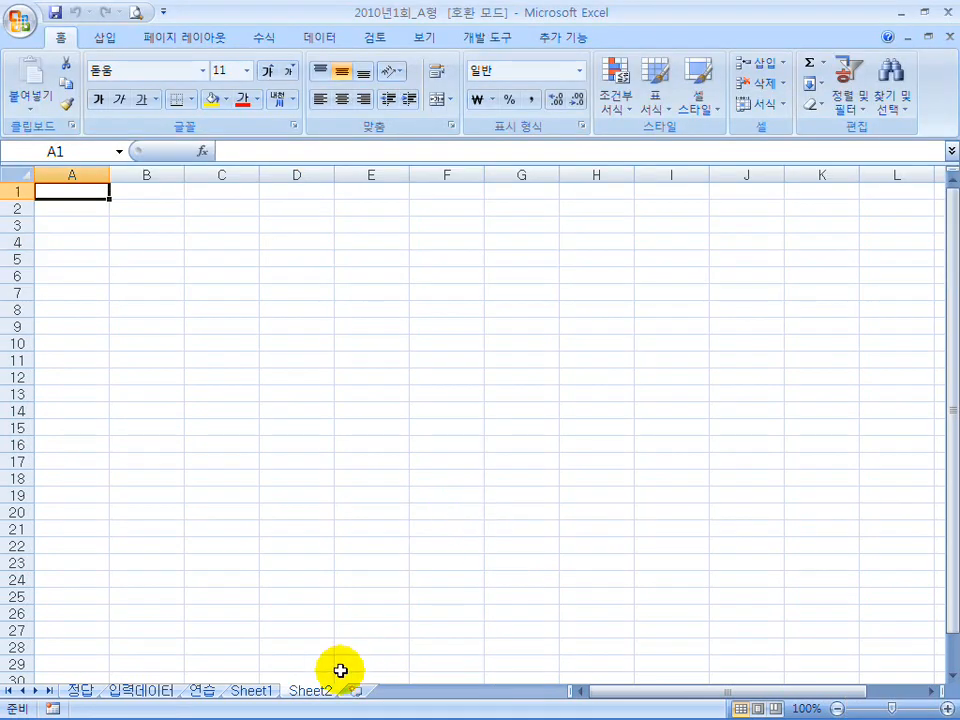
right_click(314, 689)
click(402, 504)
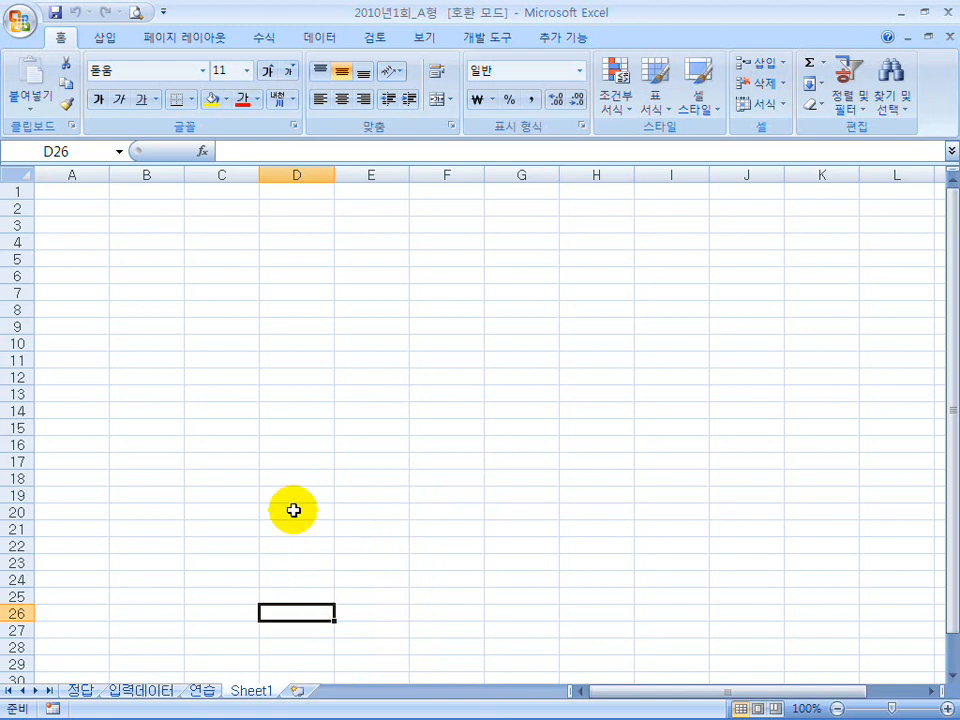
Step: Check the 정답 sheet and show the 연습 sheet from its title row in the maximized Excel window
click(84, 692)
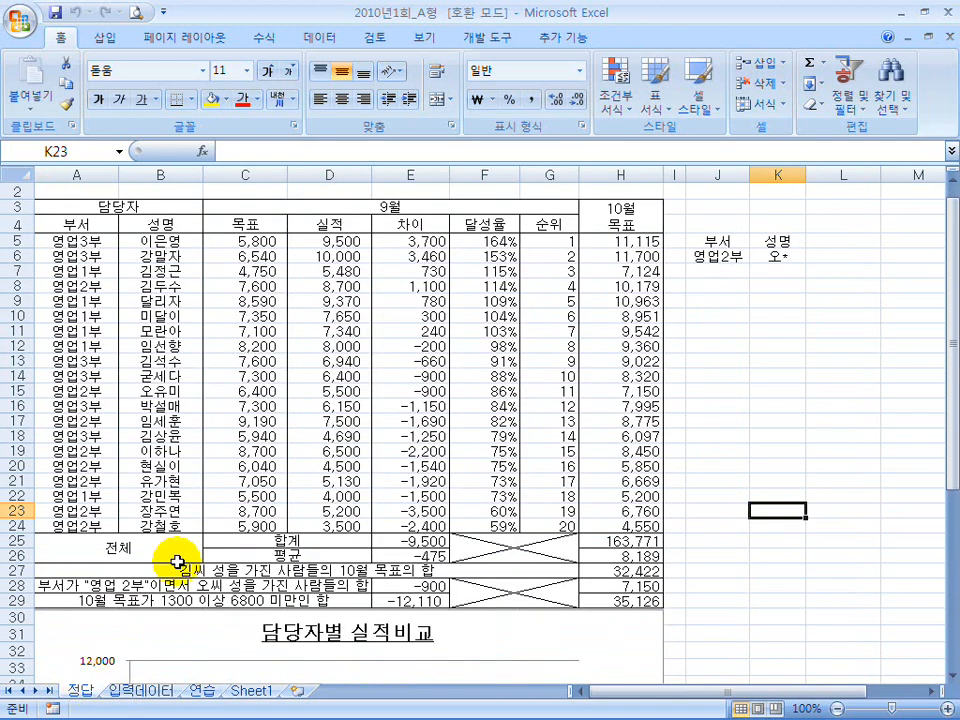
click(163, 692)
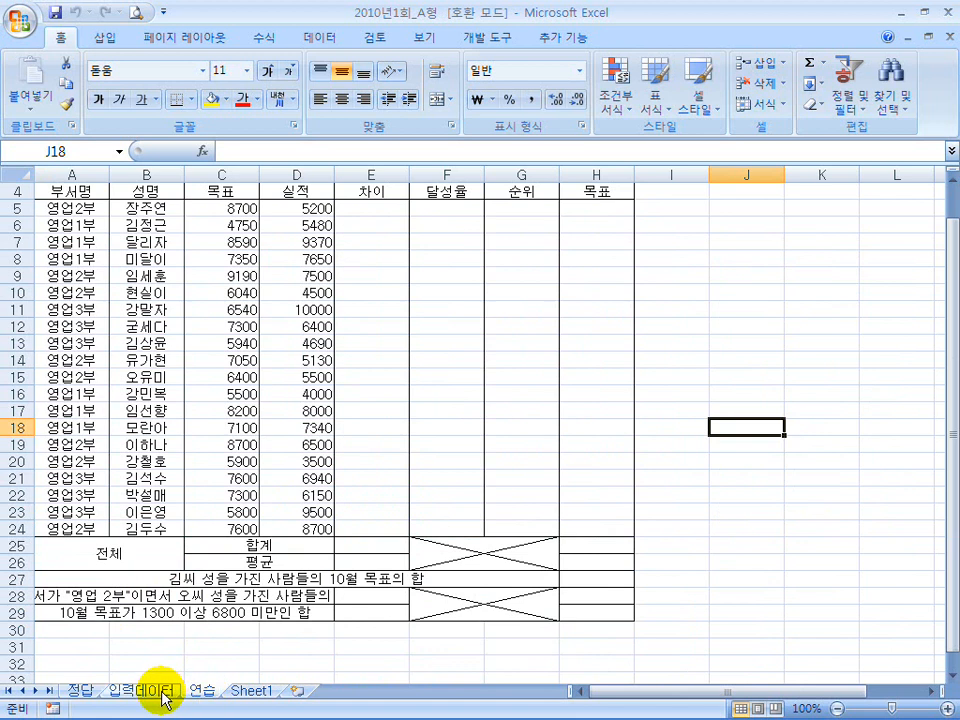
scroll(289, 390, up, 1)
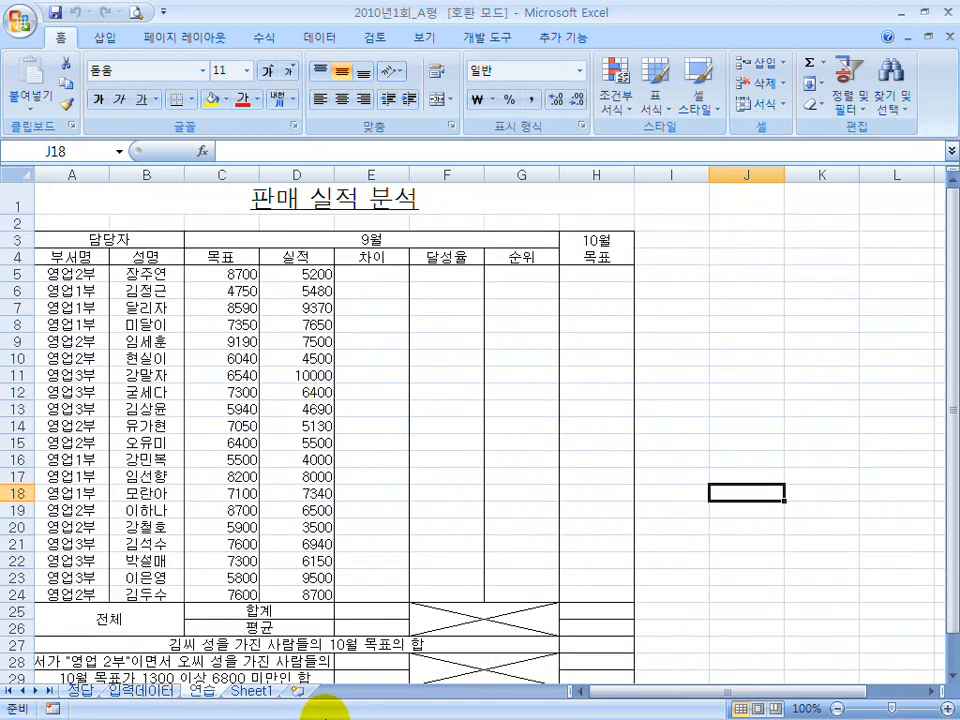
double_click(532, 13)
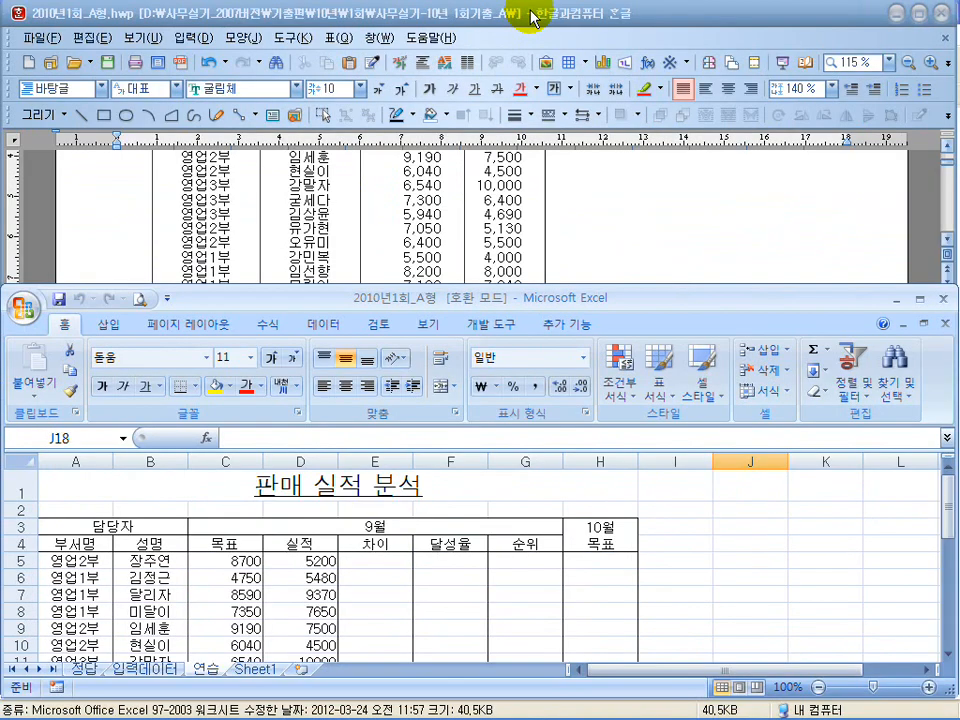
double_click(620, 305)
Step: Re-enter the heading in merged cell H3 of the 연습 sheet as 10월 and 목표 on two lines
click(588, 247)
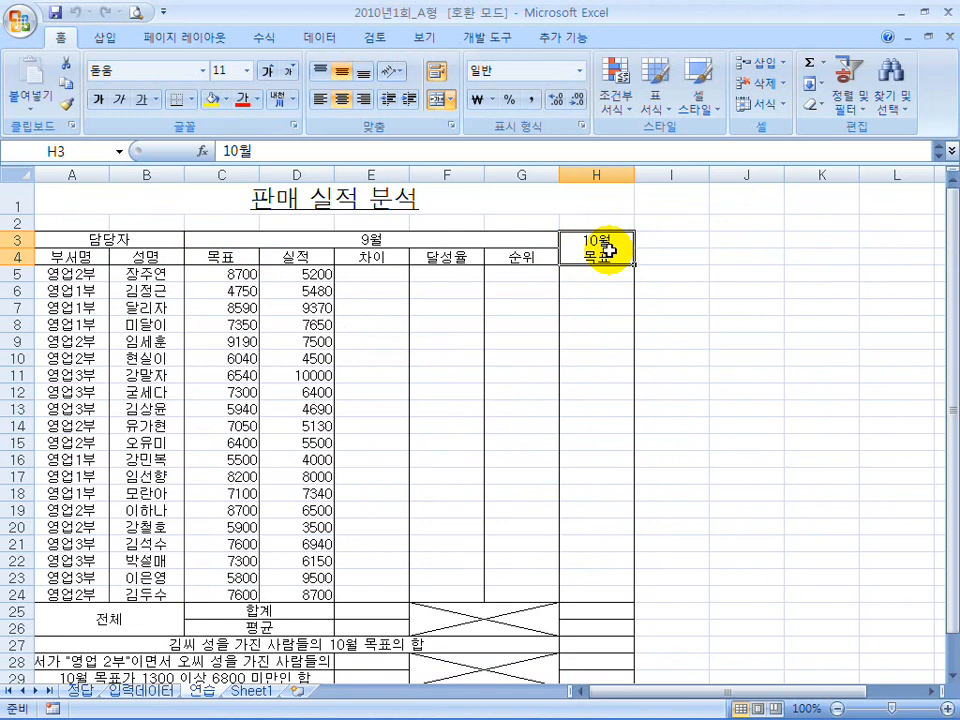
text(1)
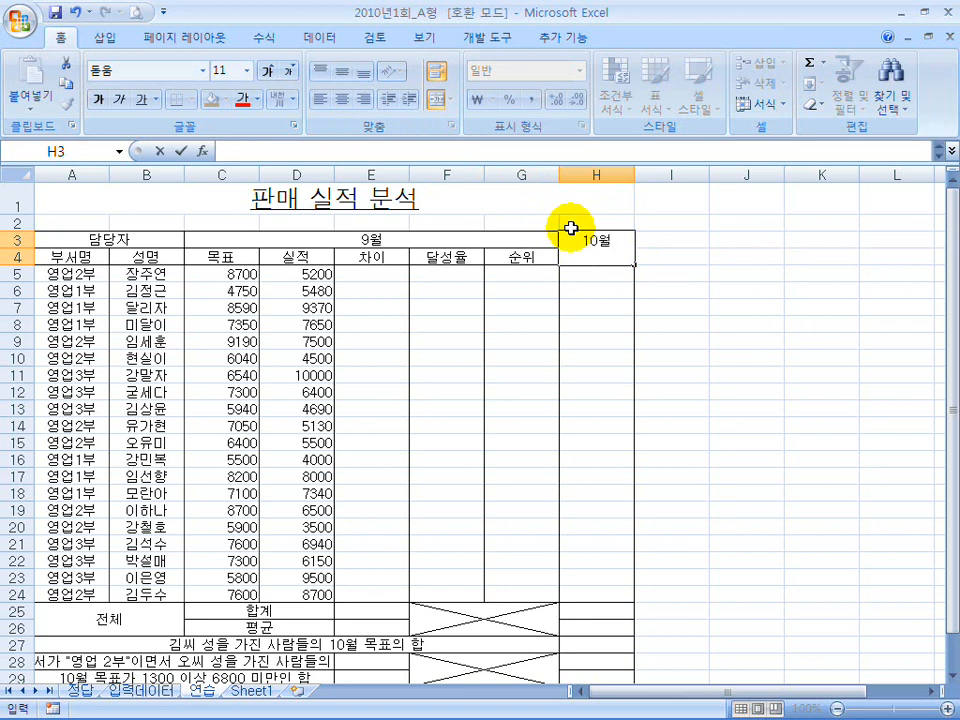
key(Return)
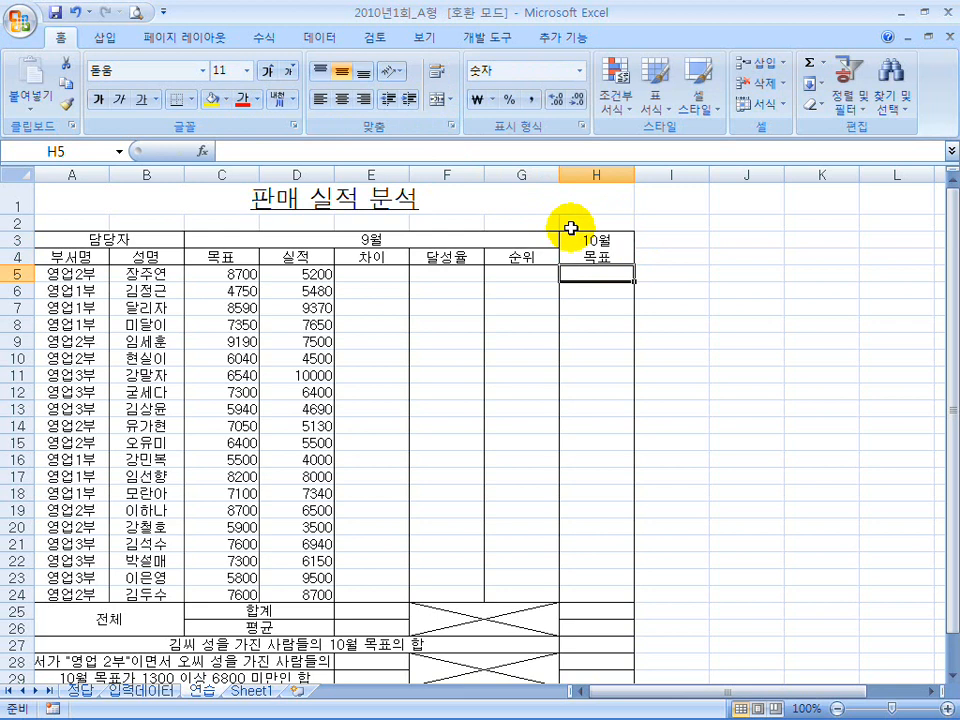
Step: Switch to the Hangul exam document and view the 판매 실적 분석표 layout table
click(581, 712)
scroll(533, 272, down, 10)
scroll(530, 270, up, 3)
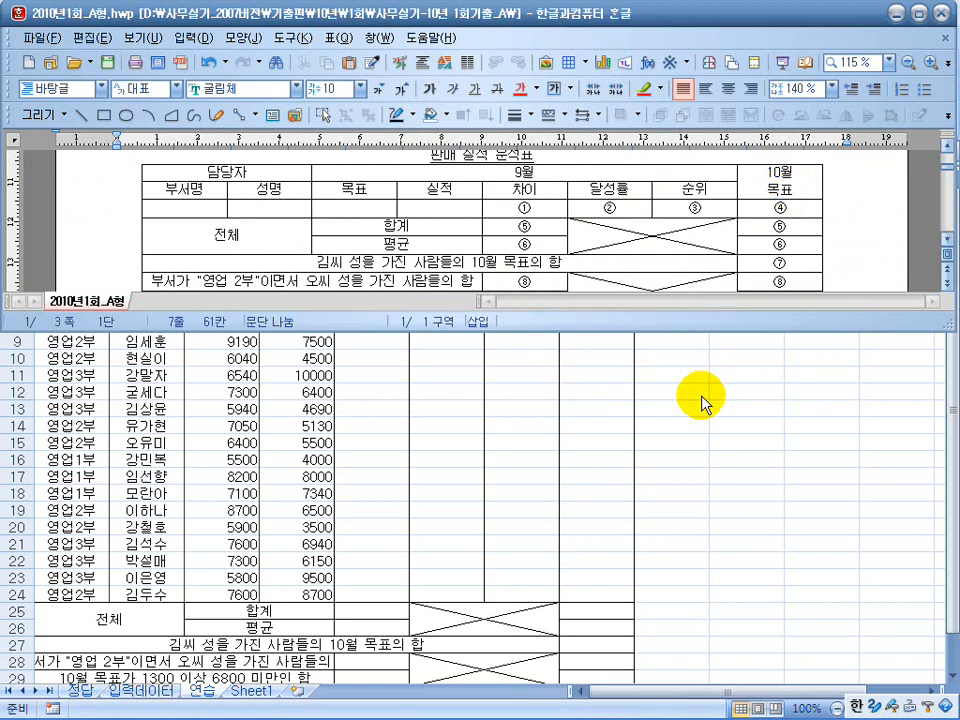
Step: Switch to Excel, shrink its window below the exam document, and read the document's calculation rule for ① 차이
key(alt+Tab)
click(371, 273)
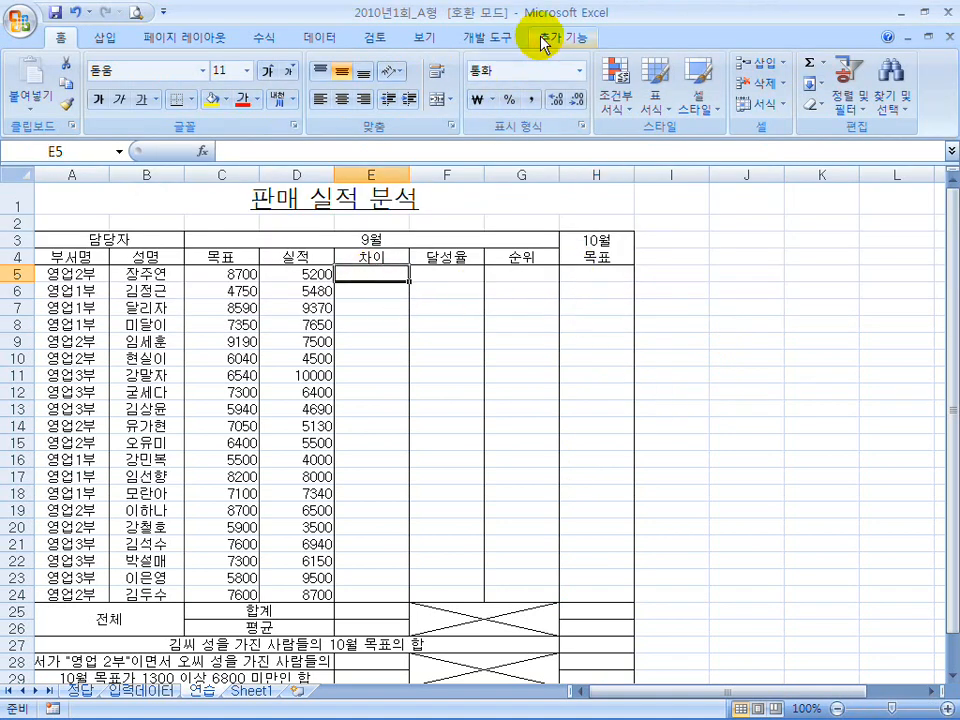
double_click(552, 14)
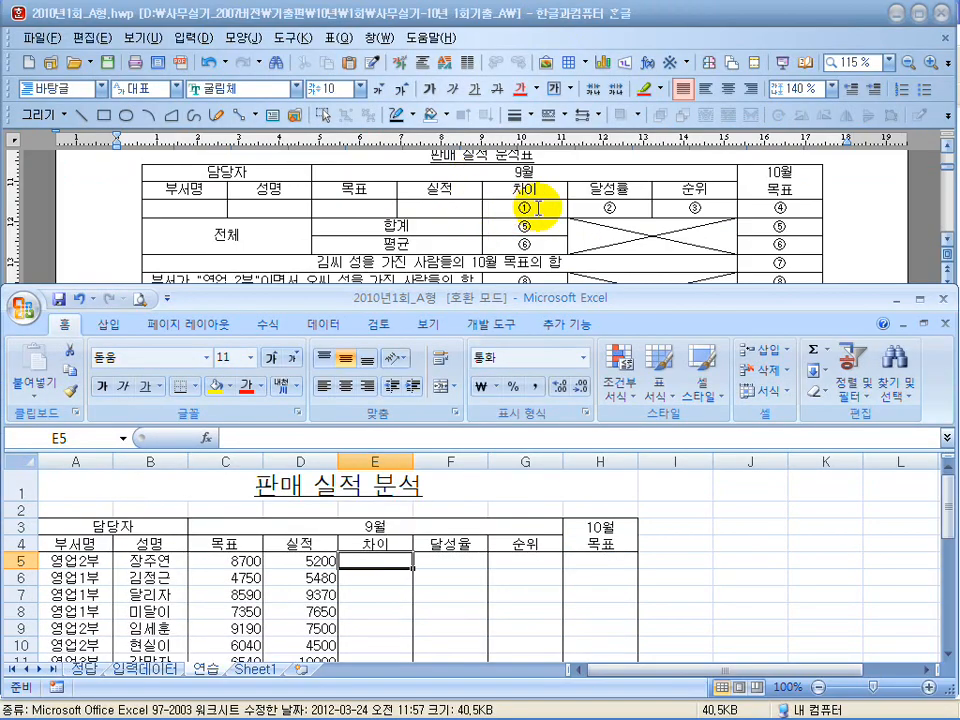
click(537, 207)
scroll(540, 214, down, 3)
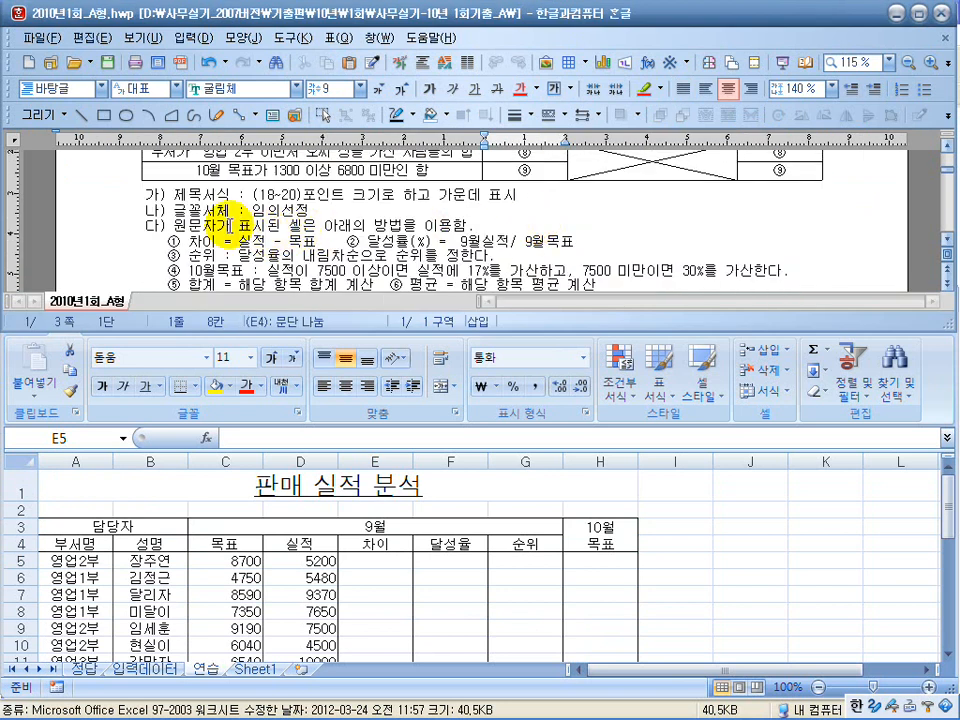
drag(186, 241, 328, 241)
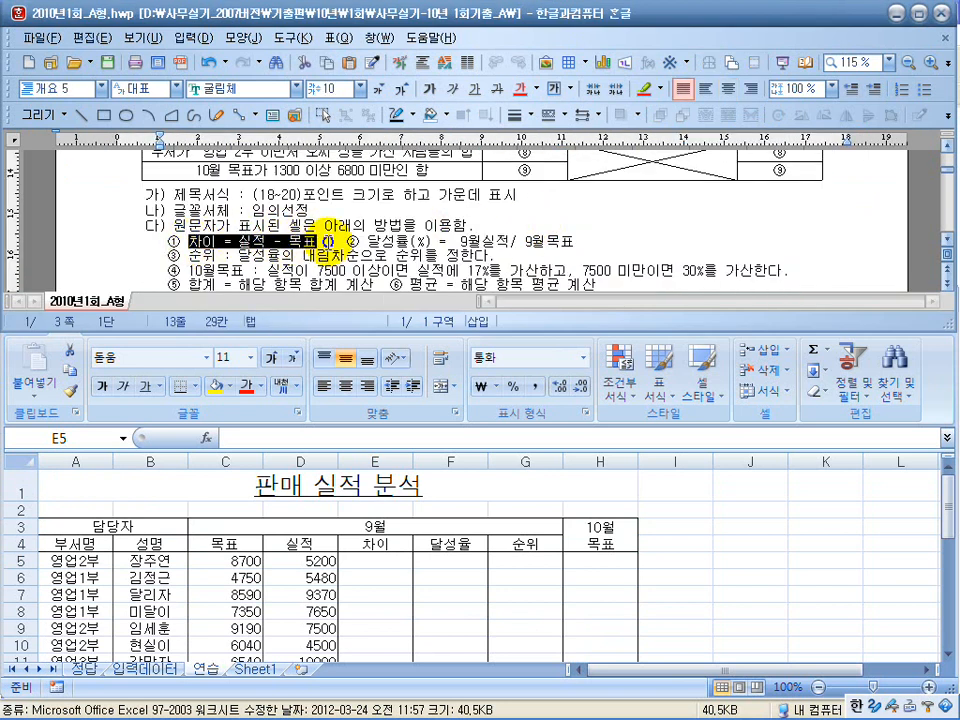
Step: Enter the formula =D5-C5 in cell E5 of the 차이 column
click(377, 558)
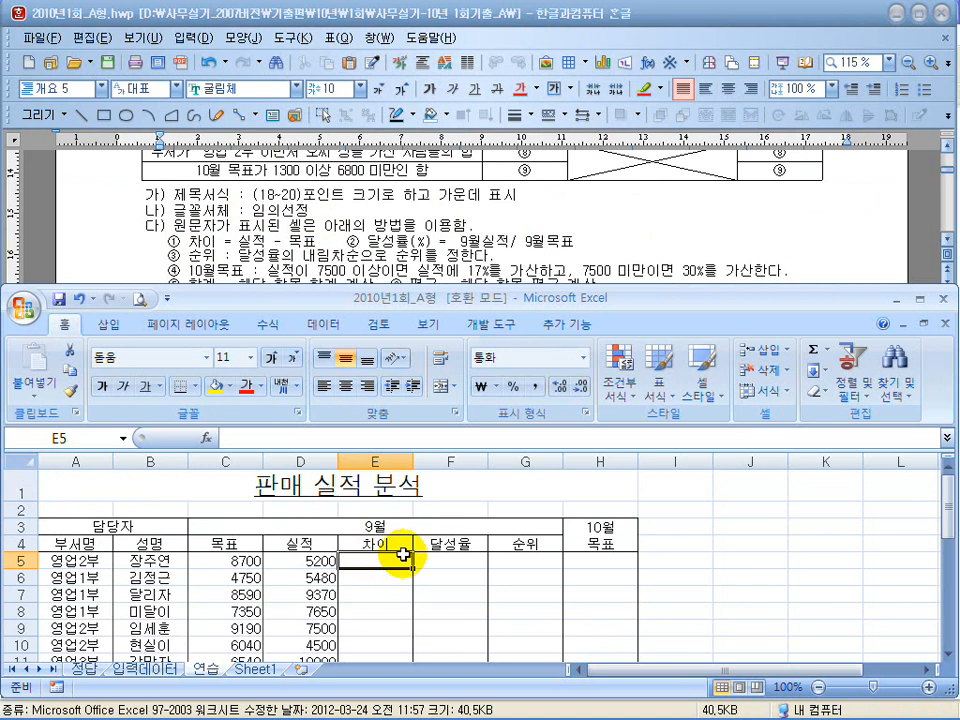
text(=)
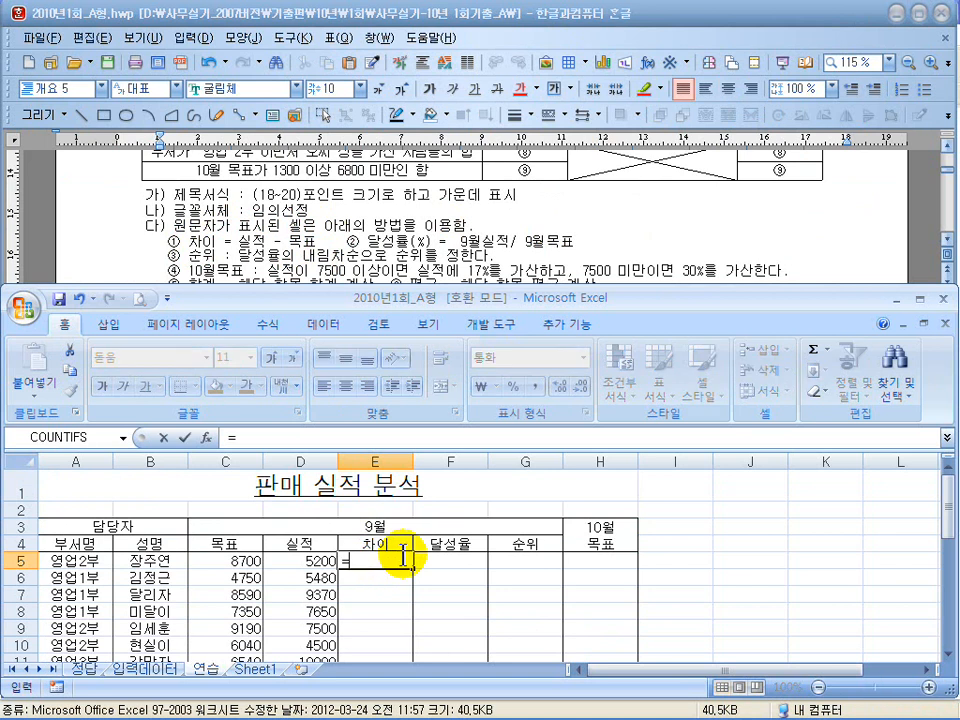
click(308, 563)
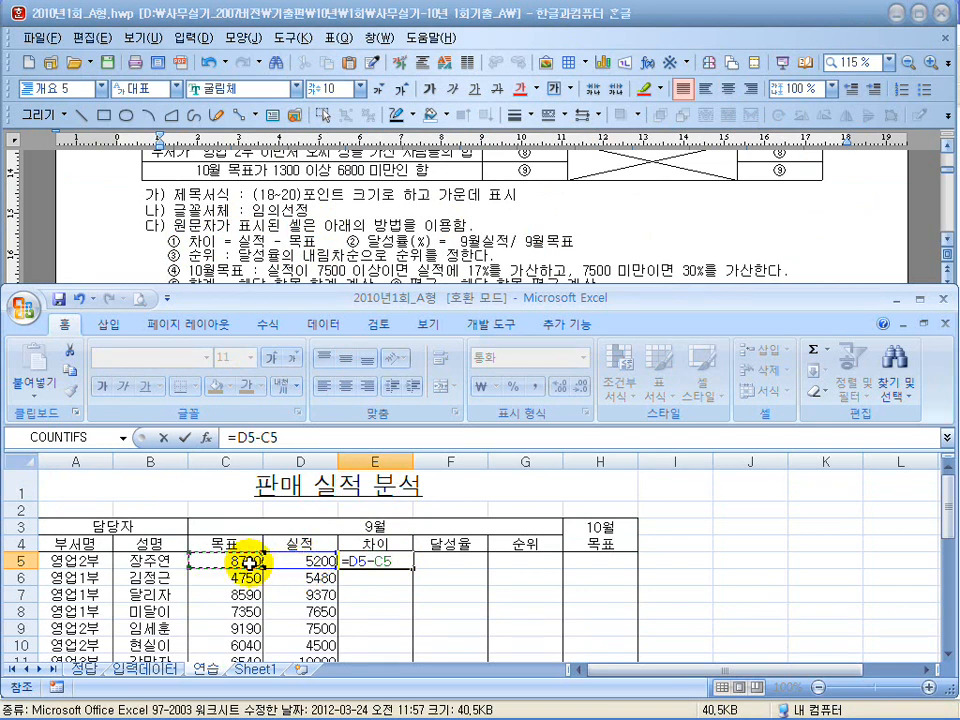
key(Return)
click(375, 561)
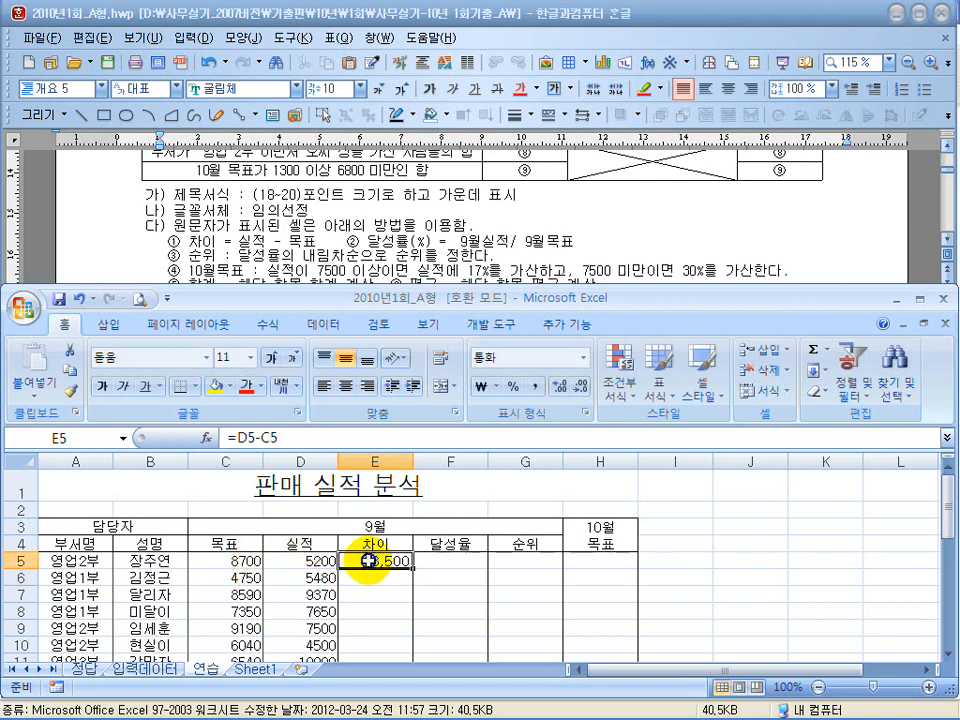
Step: Enter the formula =D5/C5 in cell F5 of the 달성율 column
click(449, 560)
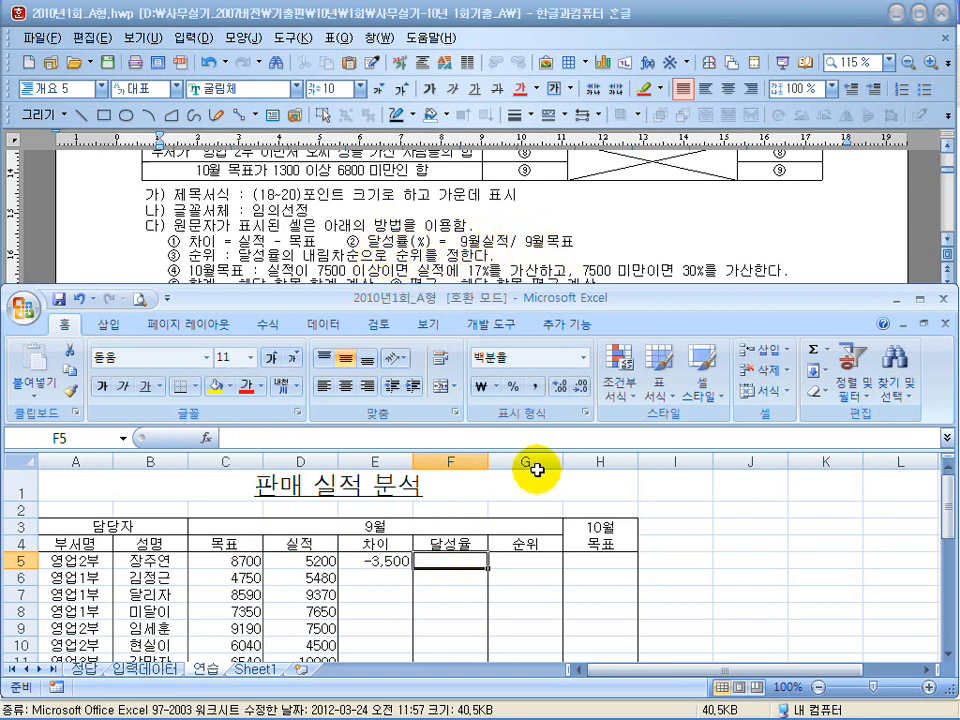
text(=)
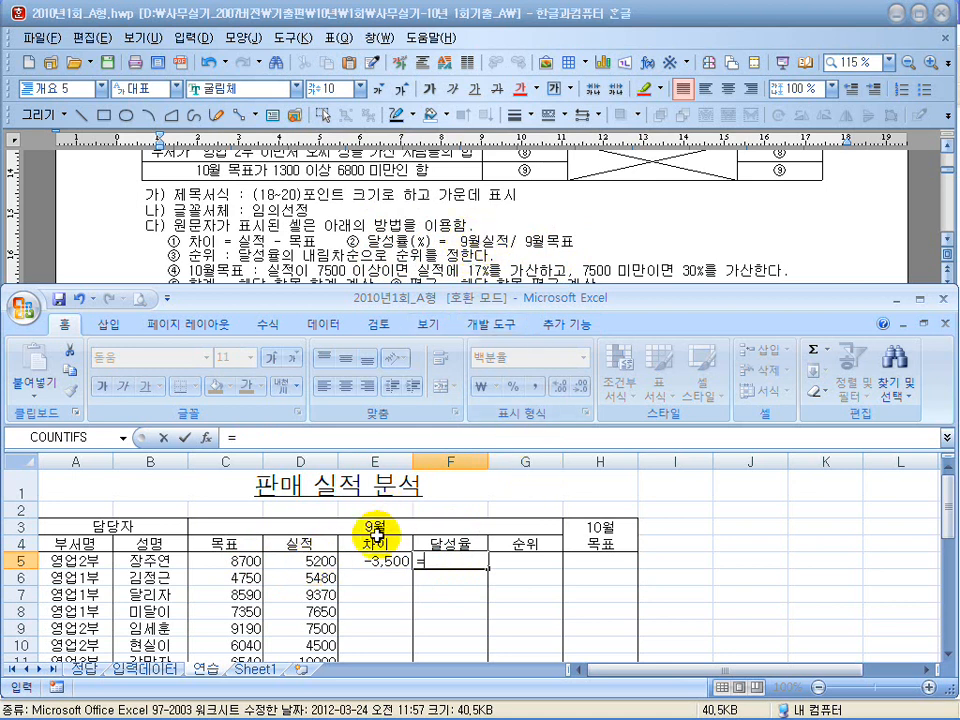
click(312, 563)
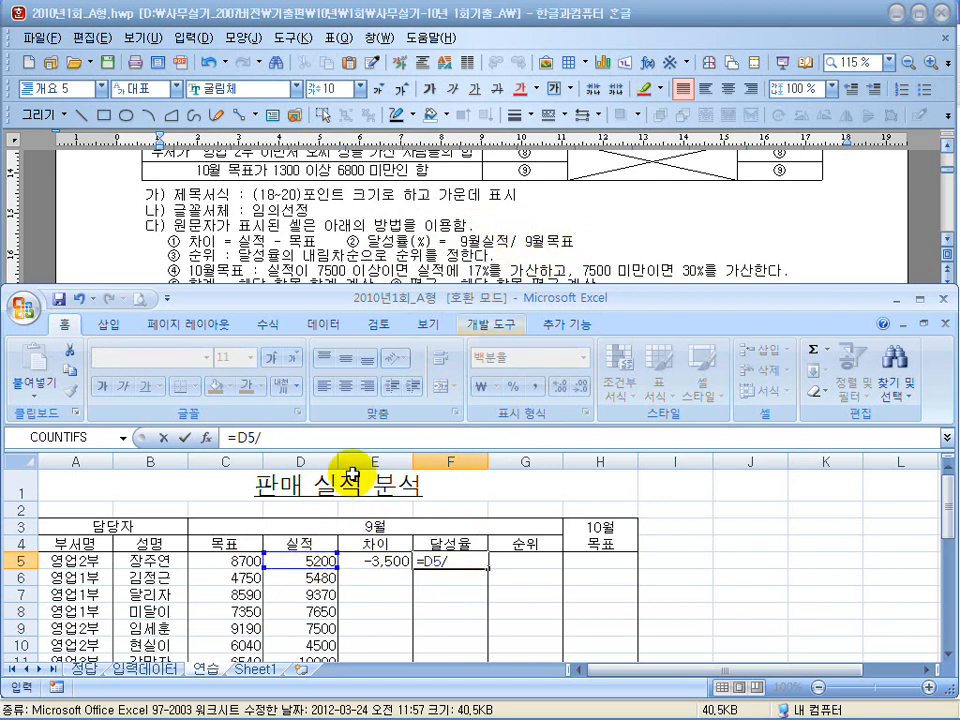
key(Return)
key(Up)
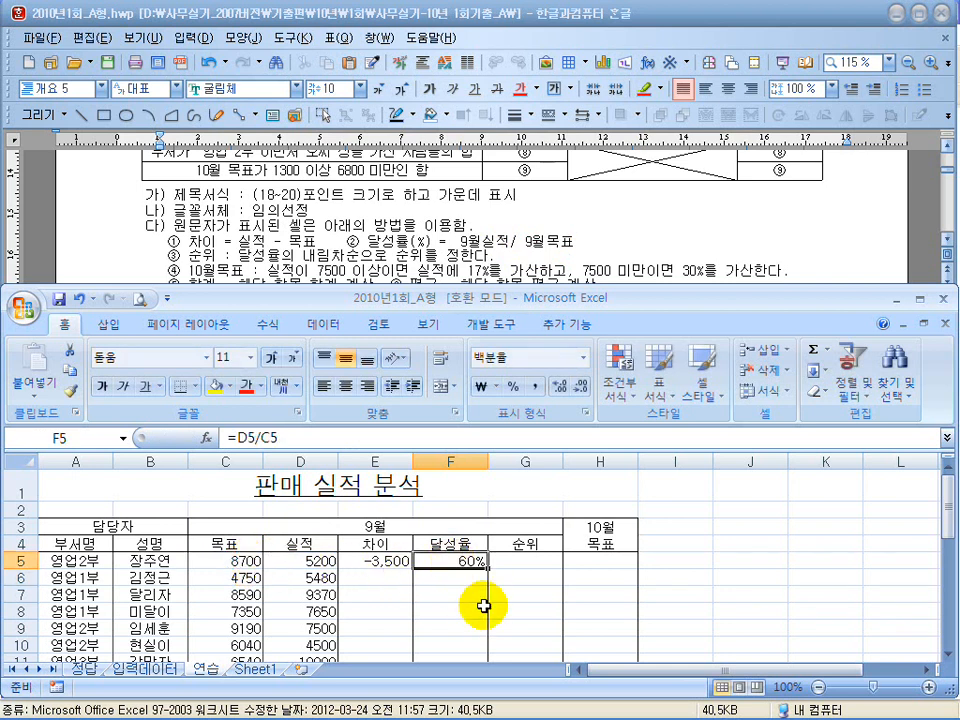
Step: Set the number format of cells E5:H24 to 일반 and check the formulas in F5 and E5
click(373, 566)
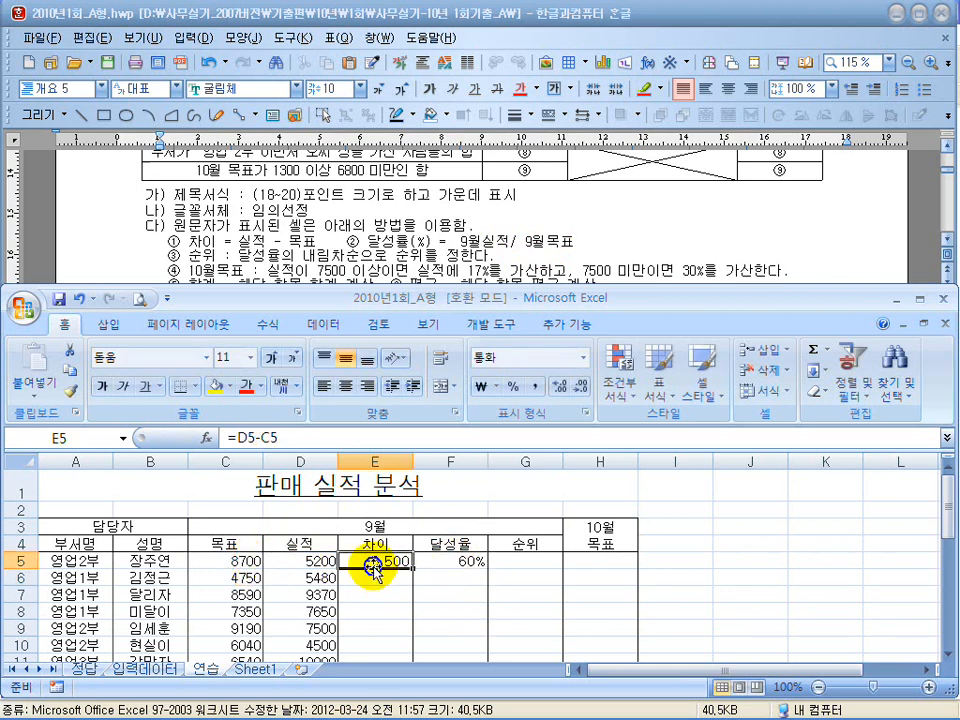
drag(373, 561, 611, 617)
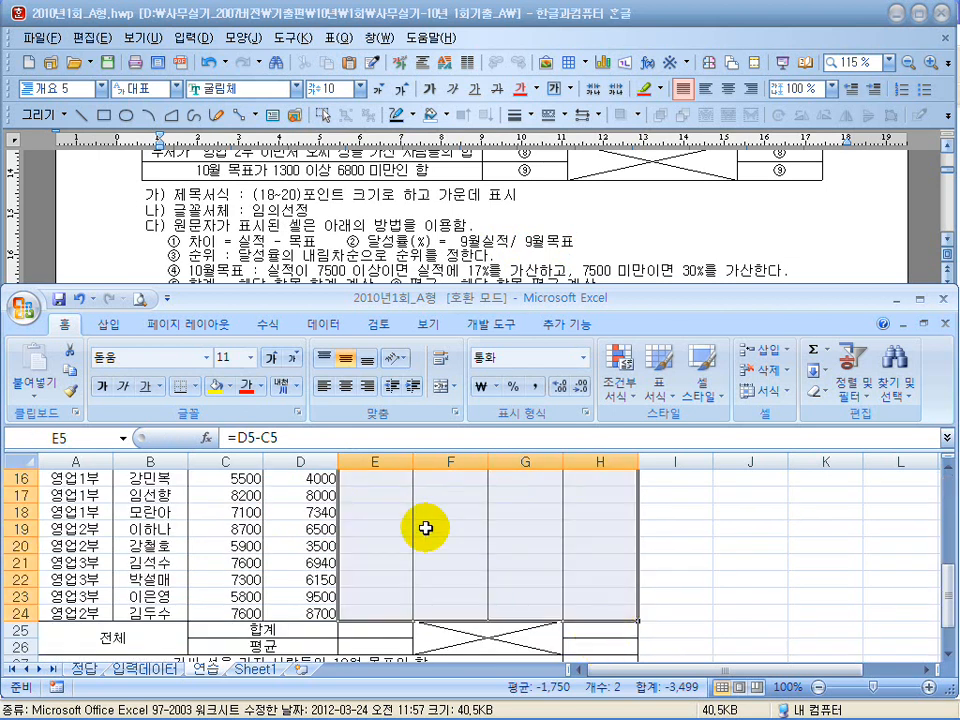
key(ctrl+1)
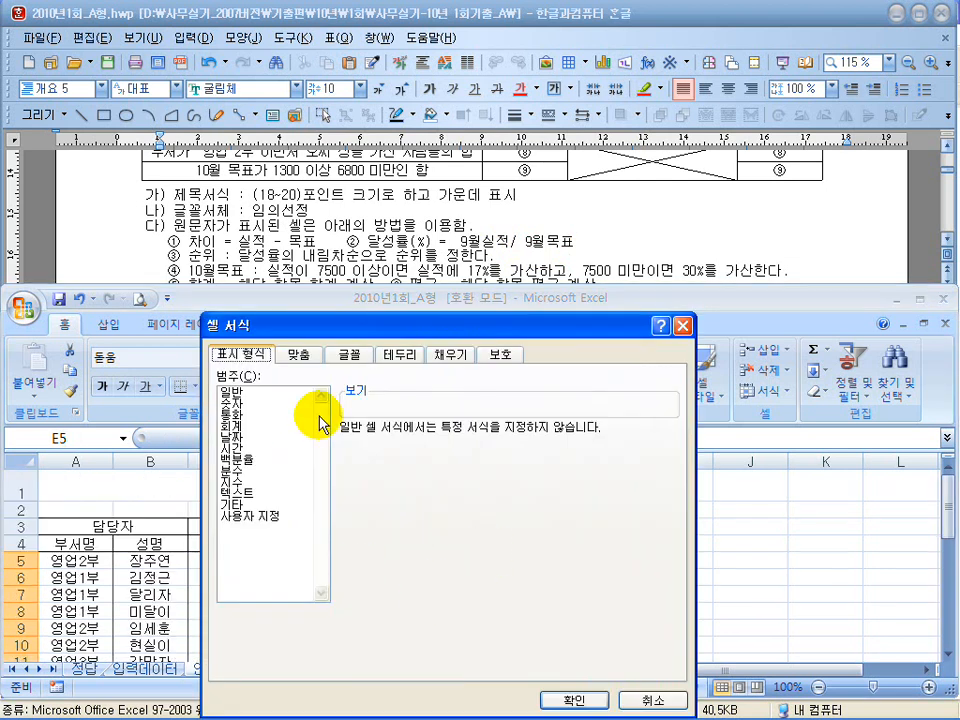
drag(388, 377, 732, 109)
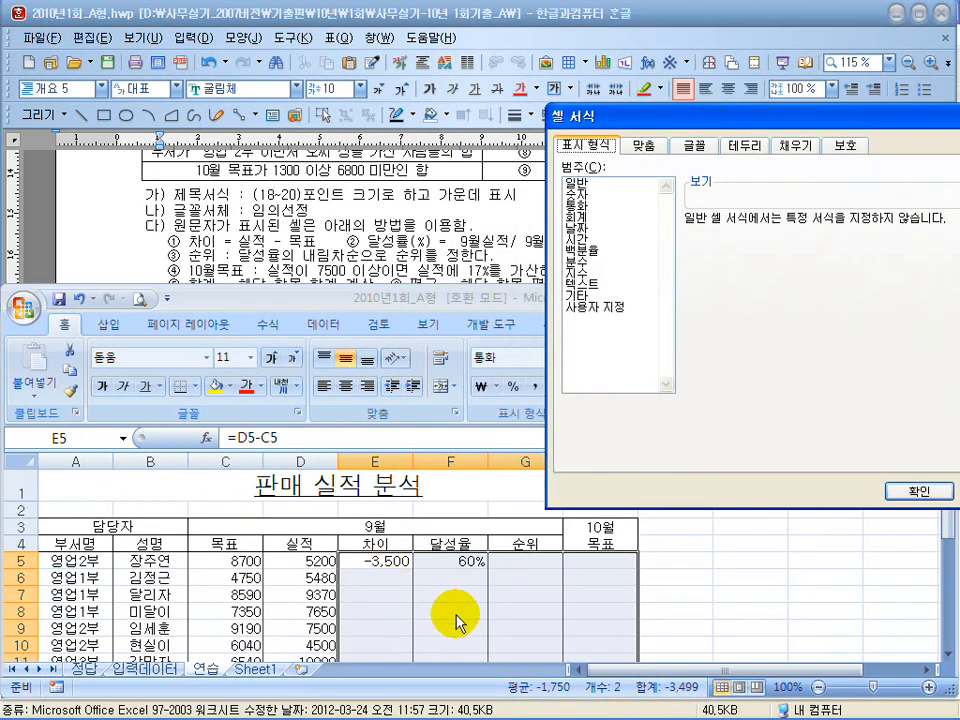
click(580, 184)
click(887, 488)
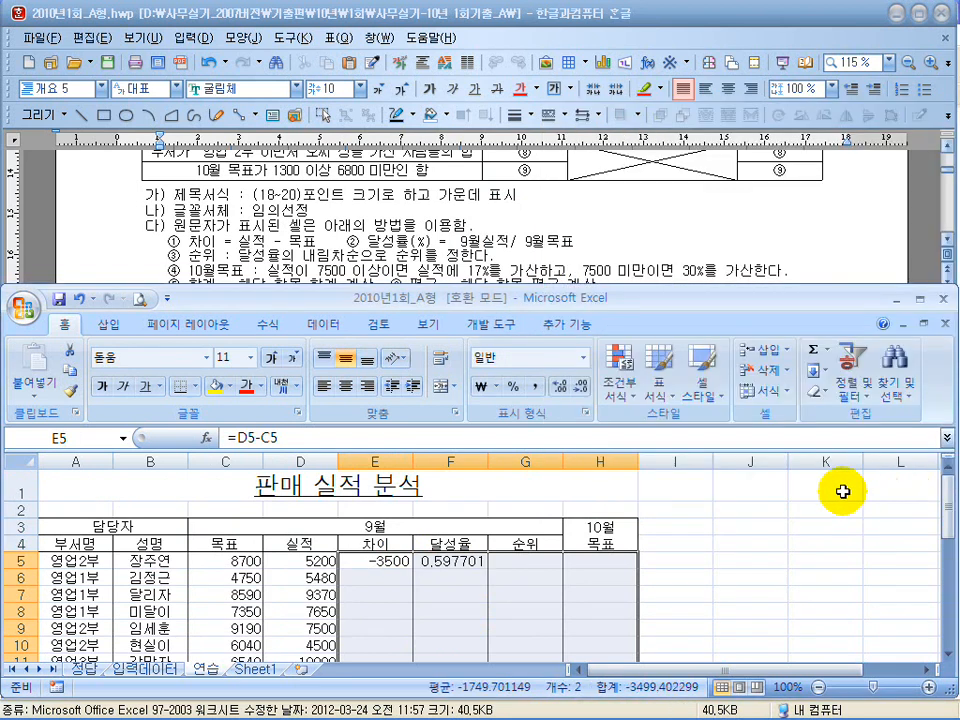
click(452, 563)
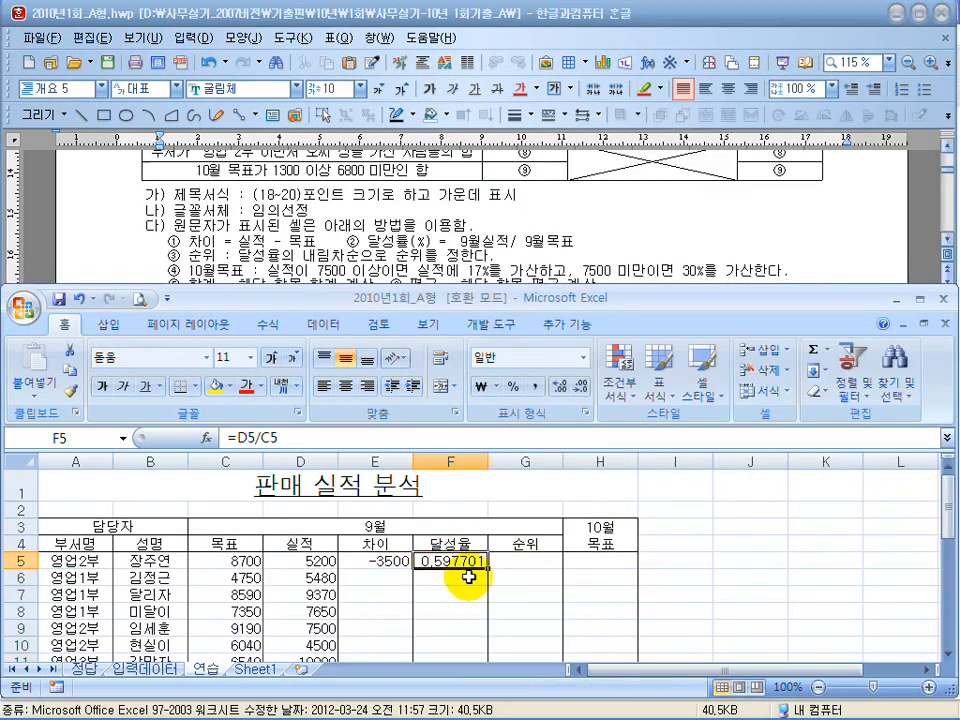
click(392, 562)
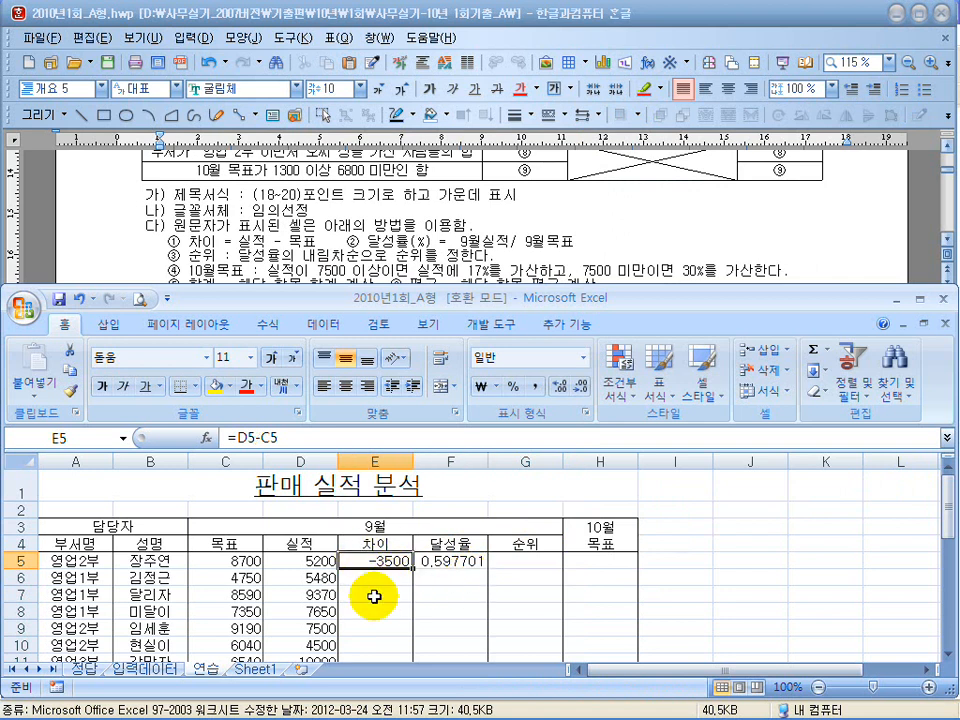
Step: Select cell G5 and examine the ③ 순위 rule in the exam document, including its sort order
double_click(497, 302)
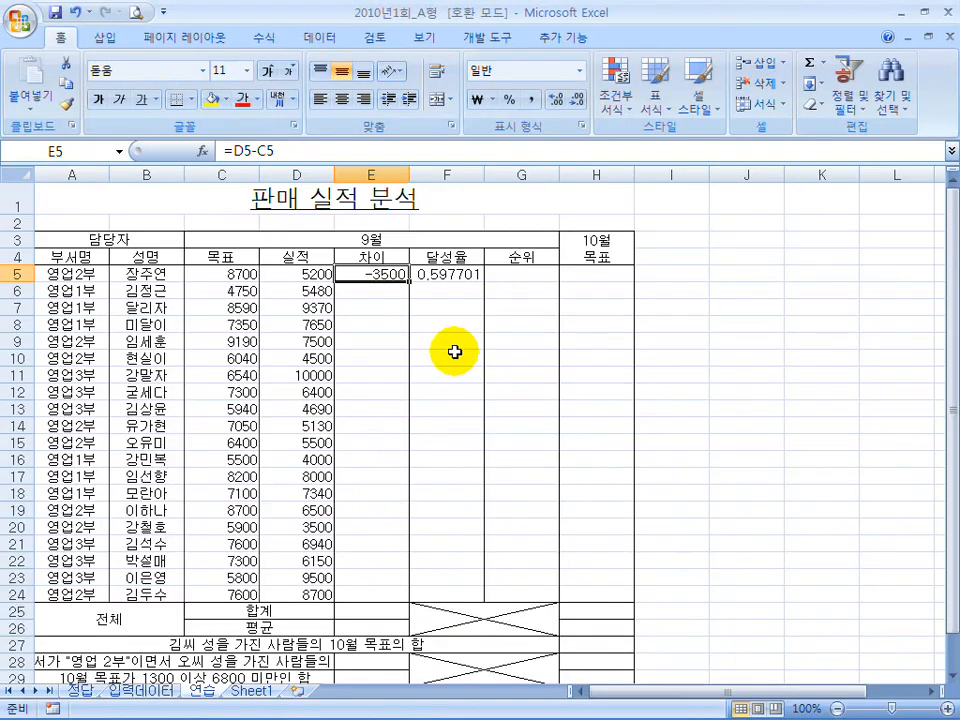
click(522, 274)
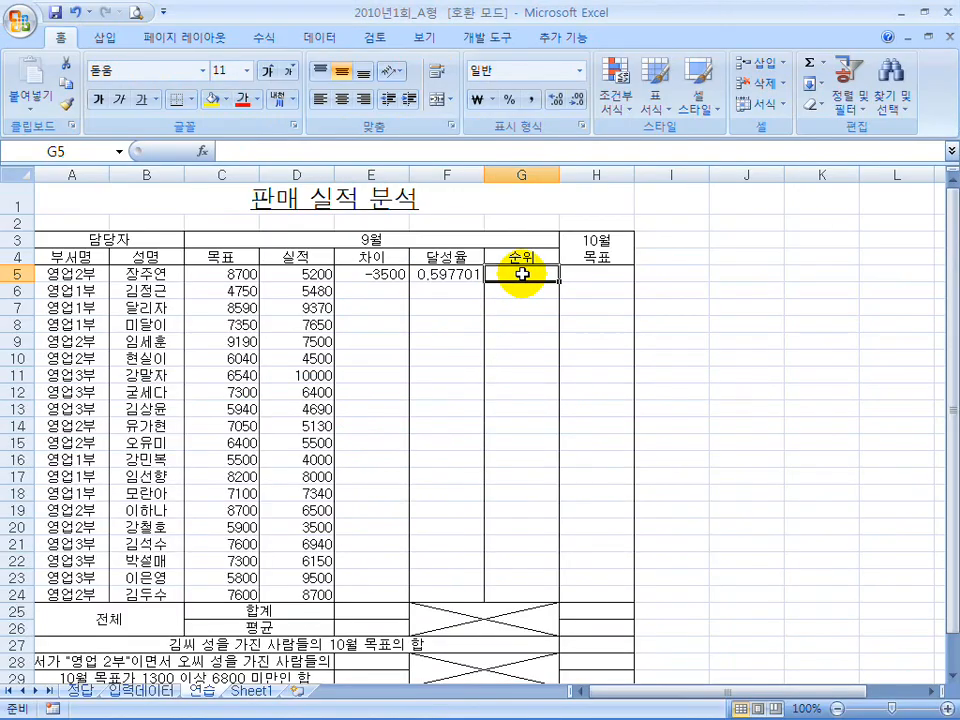
double_click(553, 9)
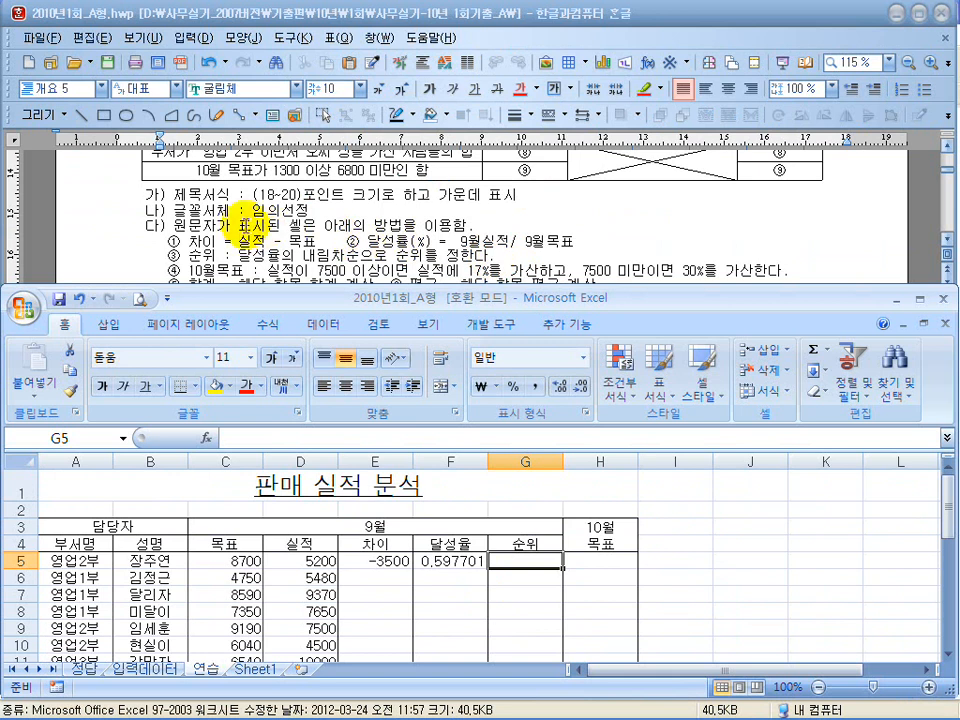
drag(239, 255, 478, 256)
click(512, 258)
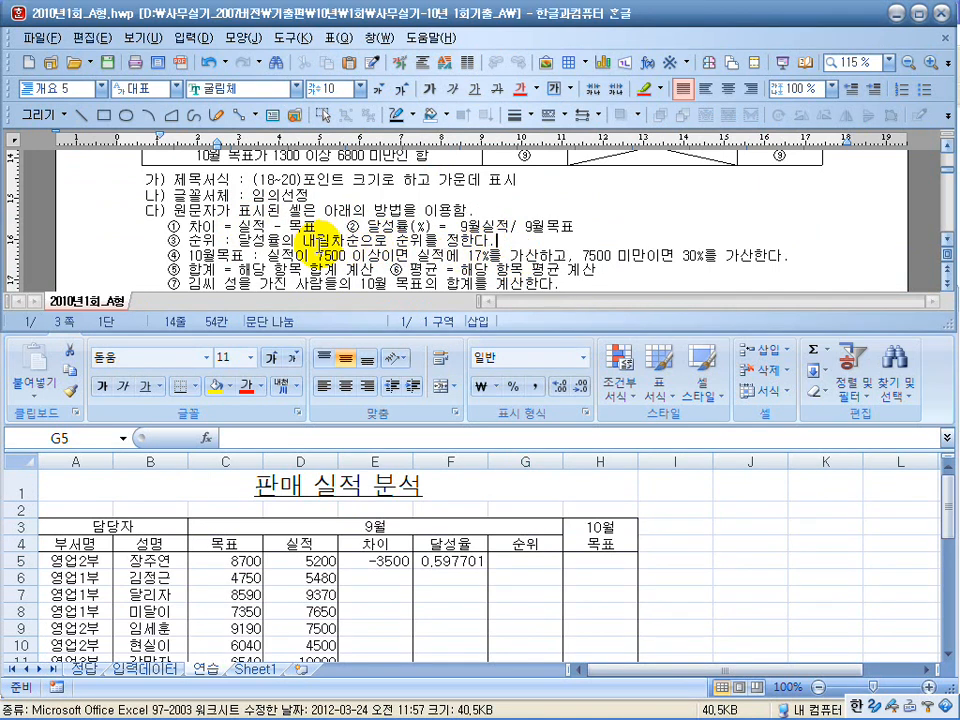
click(316, 240)
drag(308, 240, 360, 246)
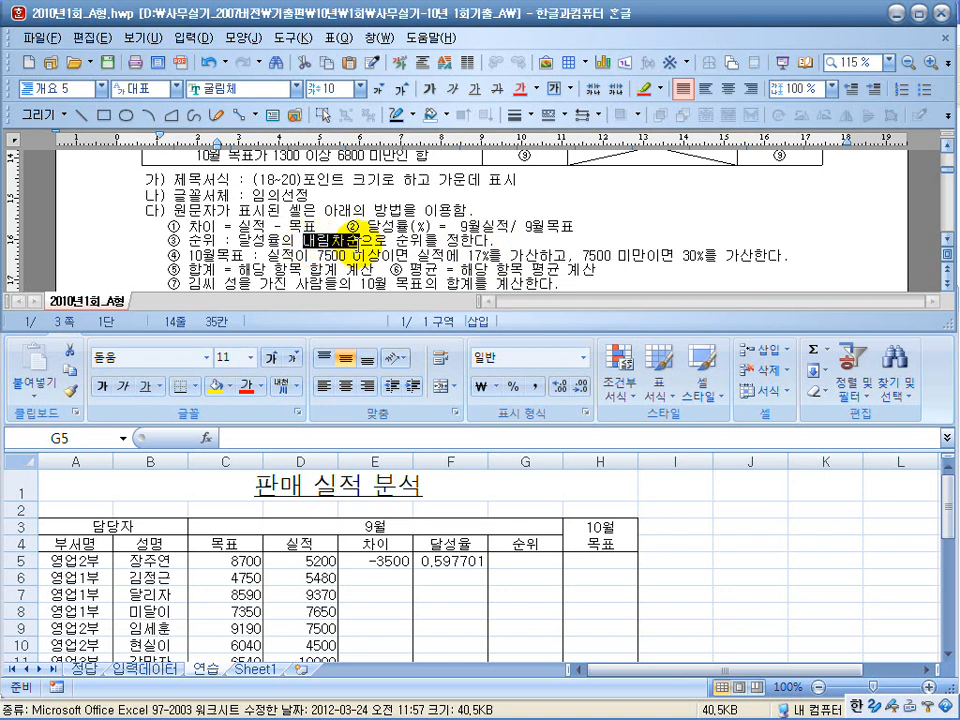
drag(216, 242, 199, 241)
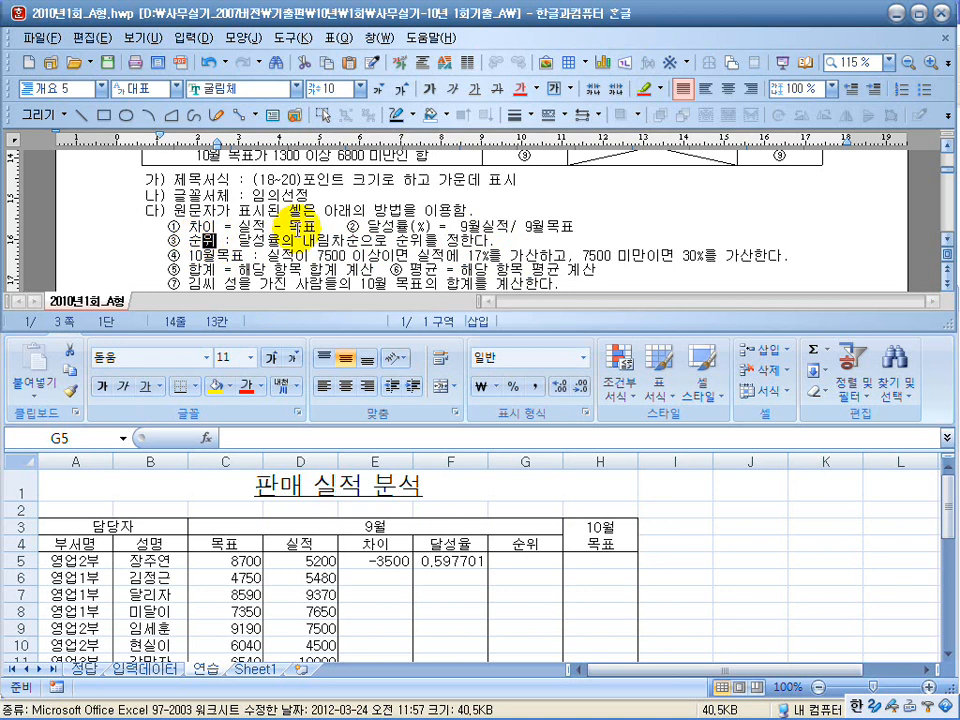
drag(308, 245, 346, 238)
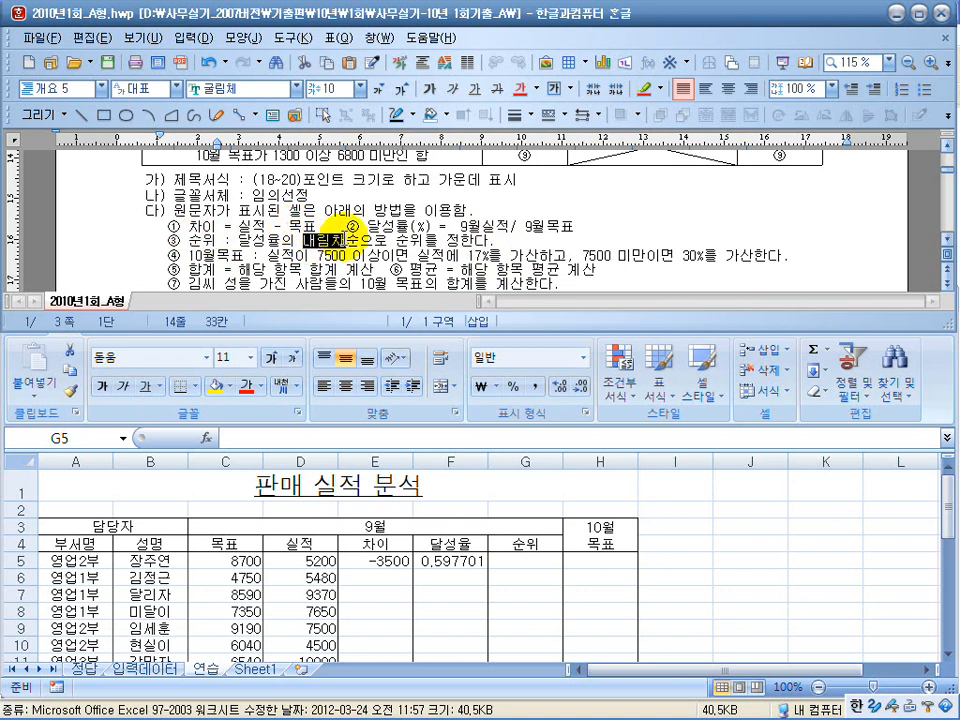
click(374, 240)
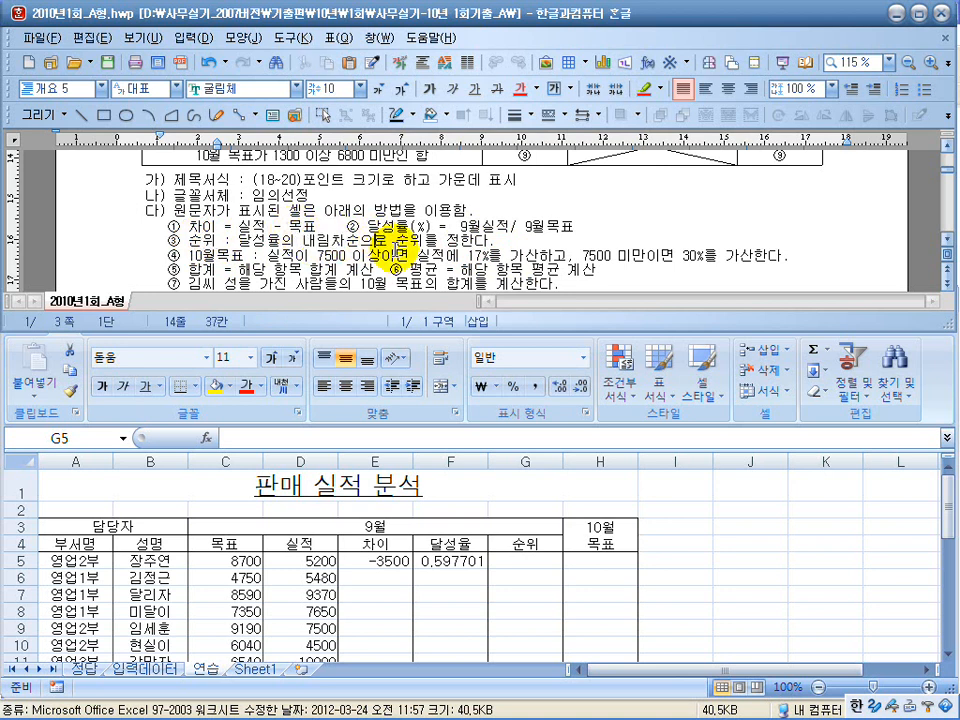
Step: Start a RANK formula in cell G5 with F5 as the number to rank
click(525, 560)
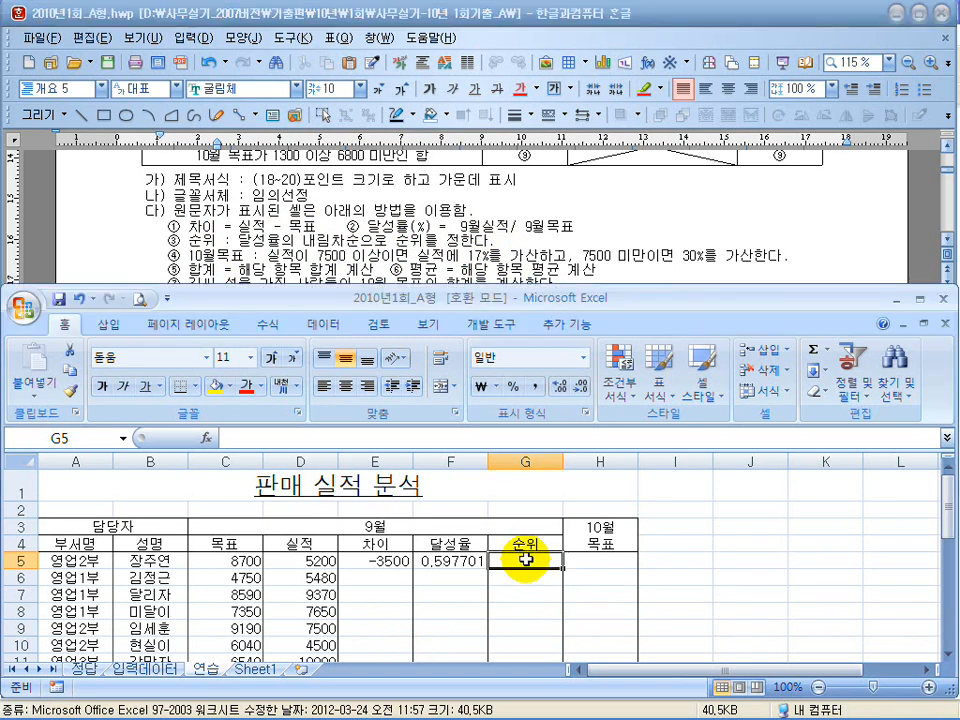
text(=)
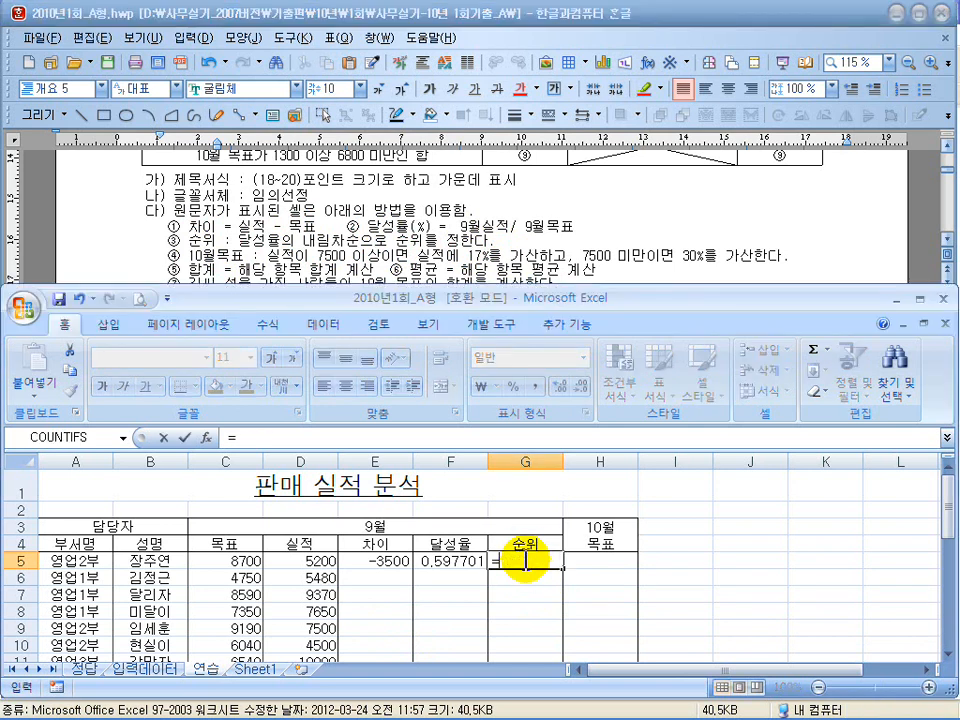
text(rank()
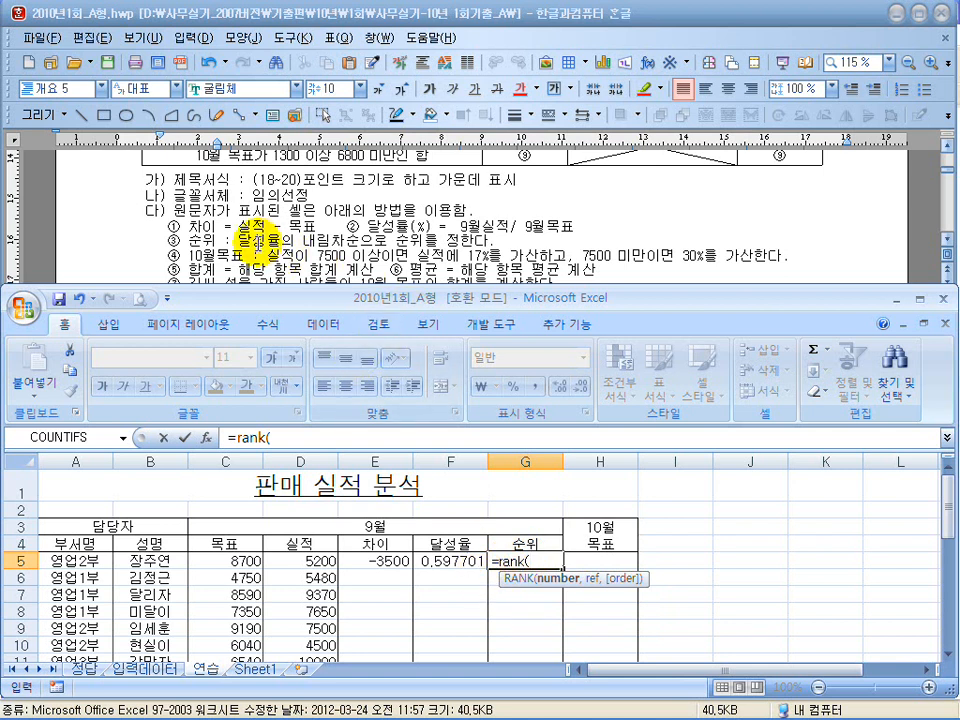
click(460, 574)
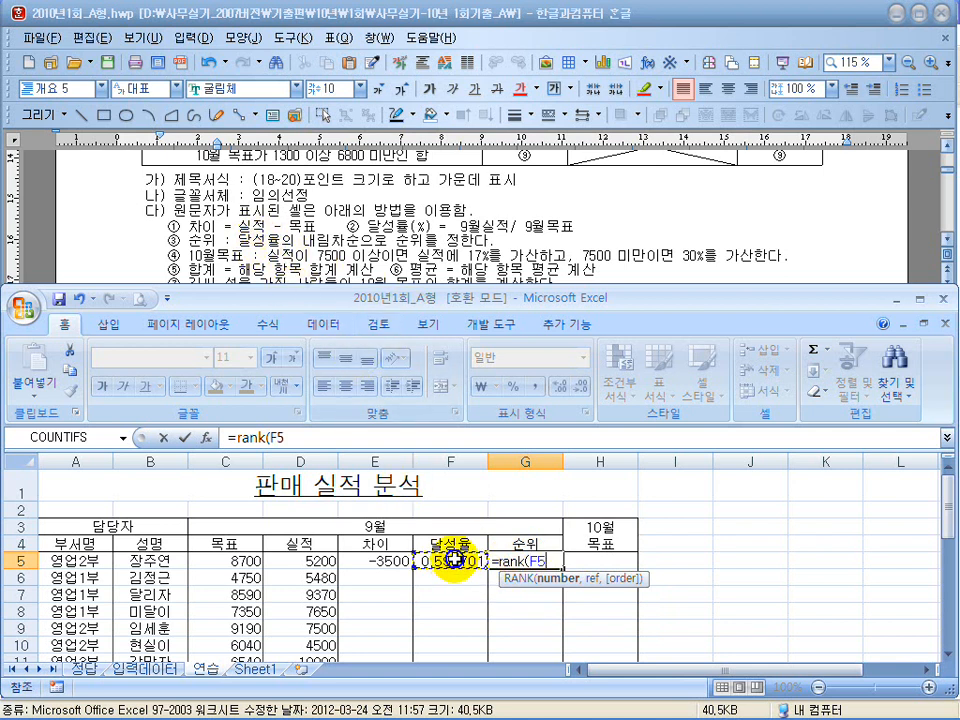
text(,)
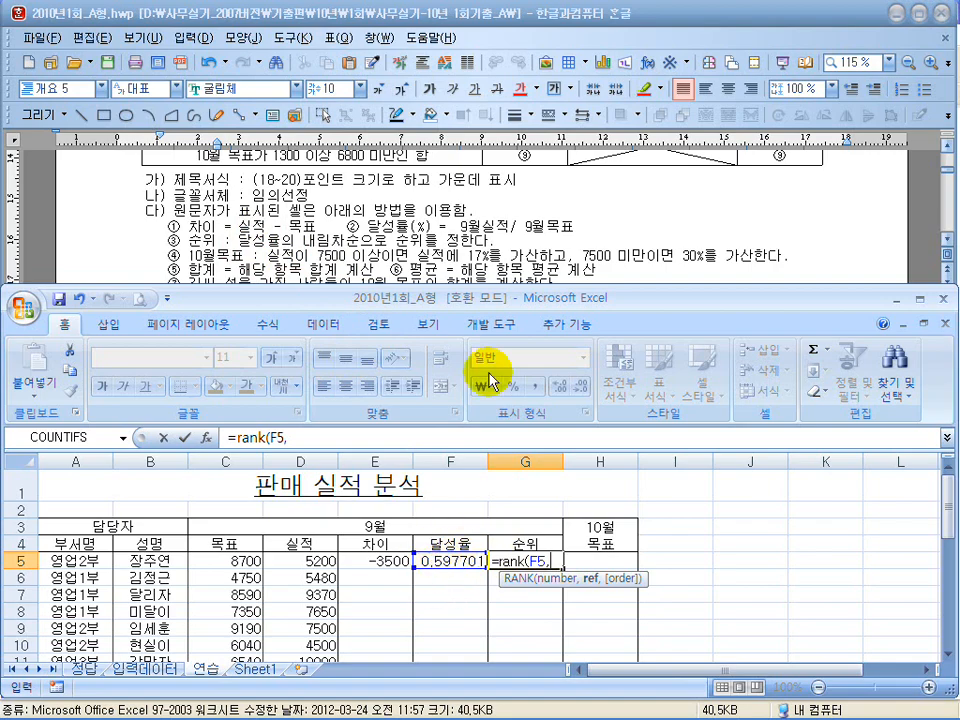
Step: Add F5:F24 as the absolute reference range $F$5:$F$24 in the RANK formula in cell G5
double_click(505, 305)
drag(446, 274, 461, 588)
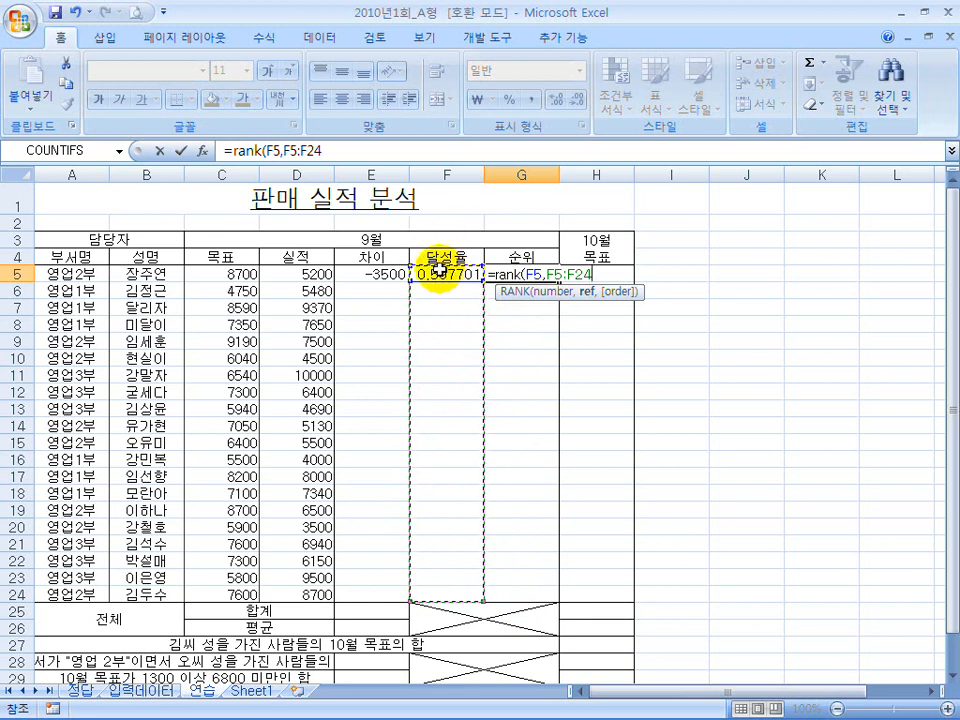
key(F4)
double_click(273, 150)
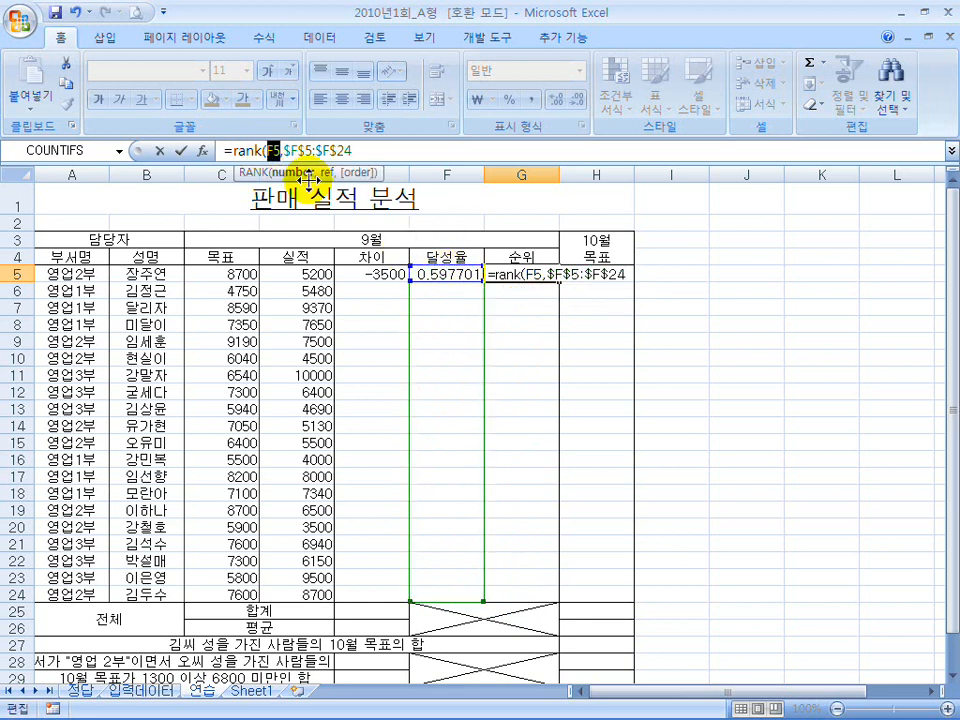
drag(355, 150, 284, 141)
click(363, 148)
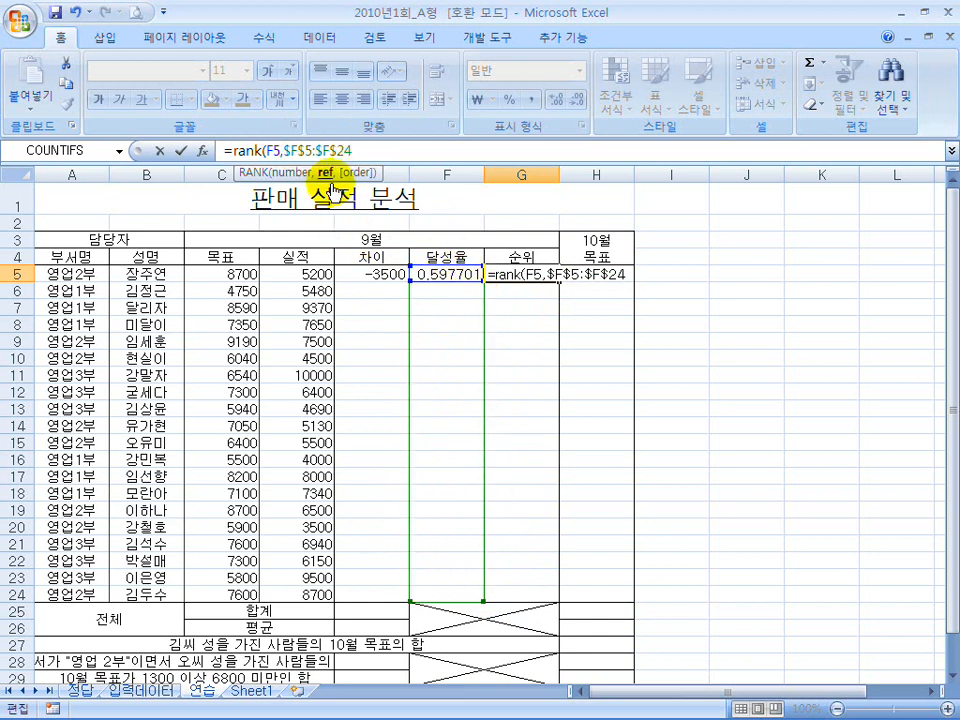
double_click(274, 151)
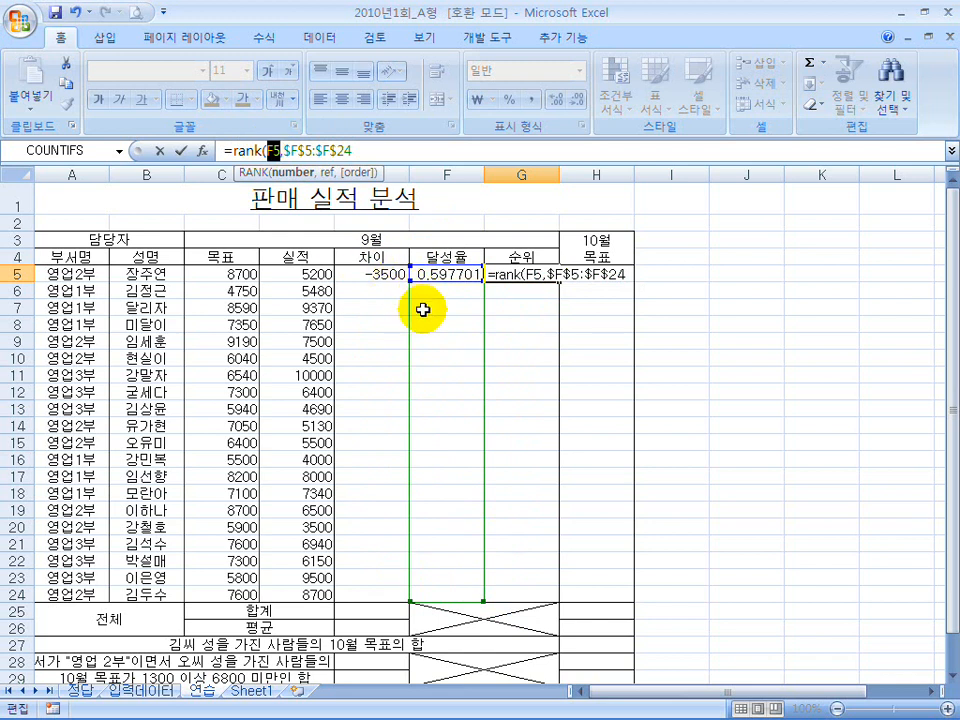
click(365, 151)
Step: Finish the G5 formula as =RANK(F5,$F$5:$F$24,0) so the 순위 is in descending order (내림차순)
text(,0)
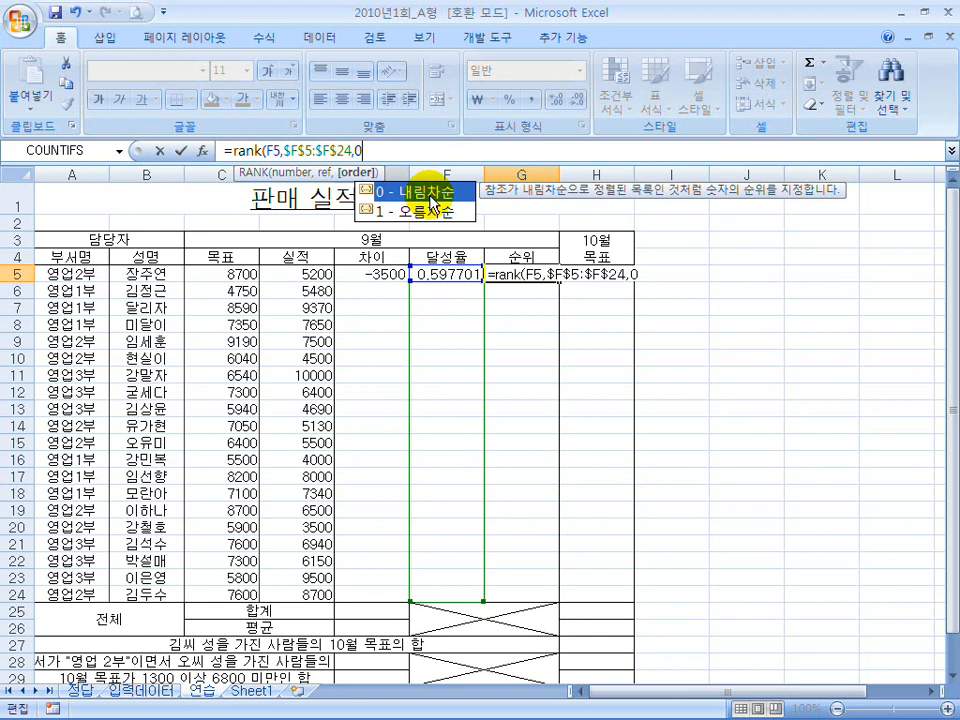
click(396, 155)
text())
key(Return)
Step: Examine the ④ 10월목표 rule in the exam document, including its conditions and percentages, and select cell H5
double_click(522, 15)
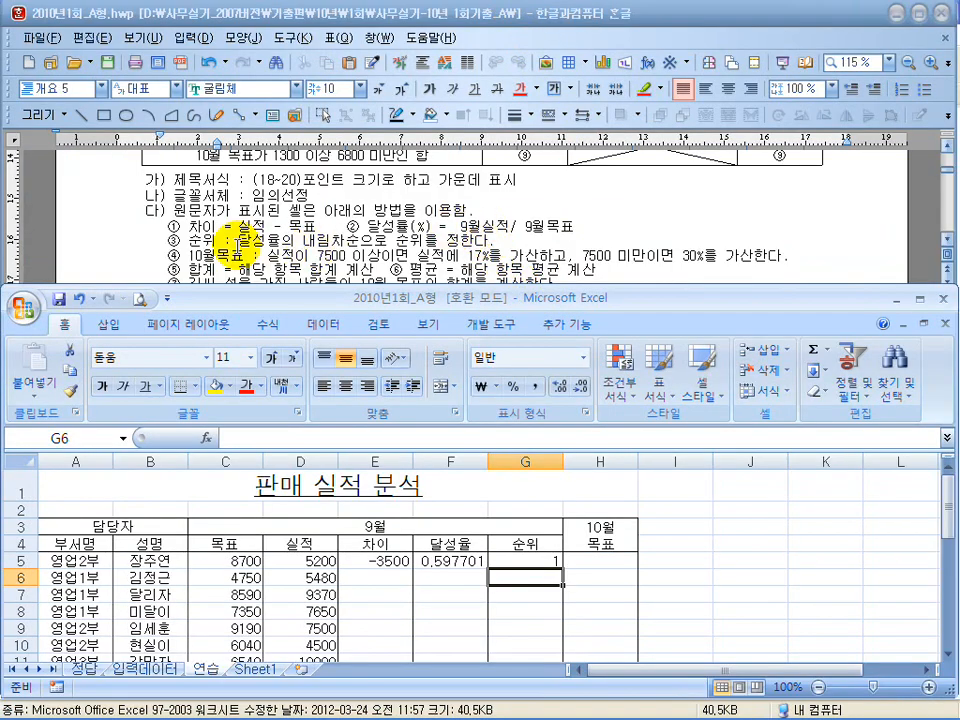
click(600, 562)
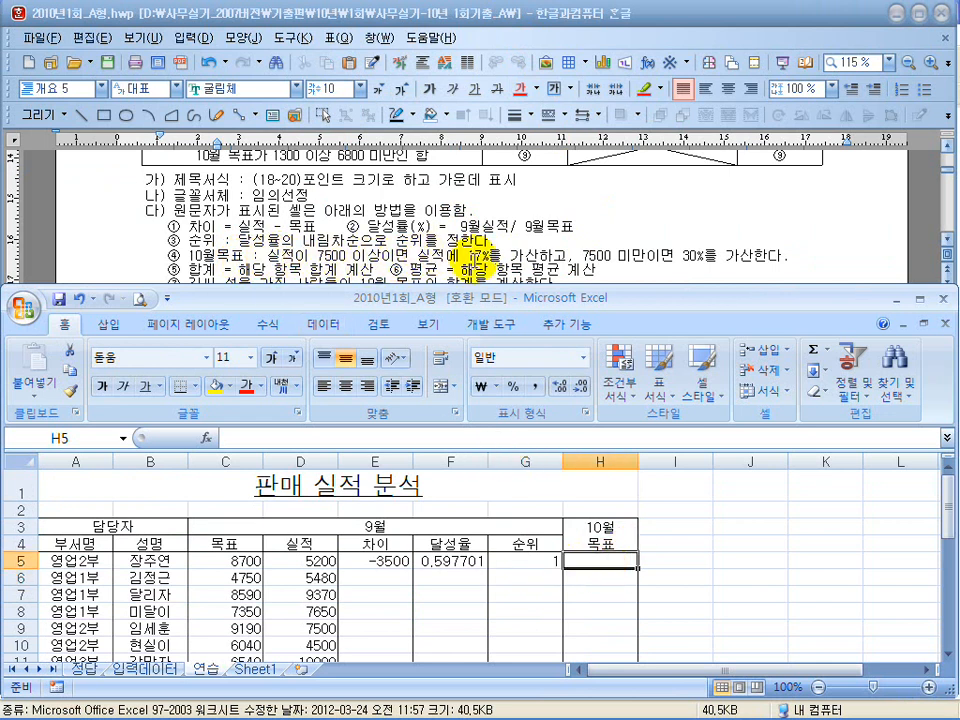
drag(447, 258, 505, 257)
drag(583, 257, 636, 252)
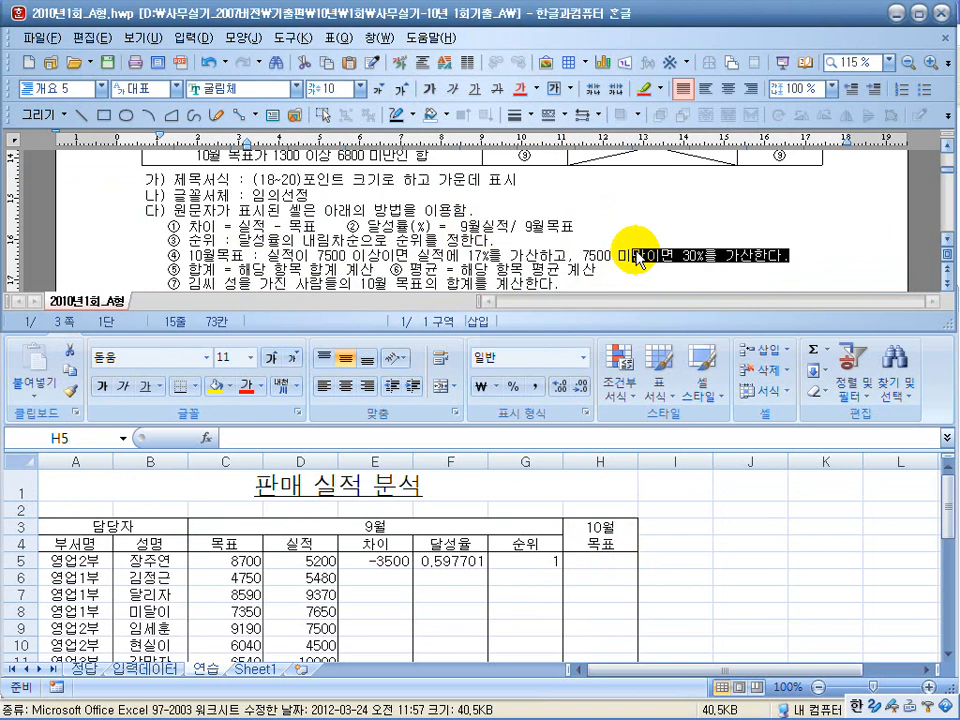
drag(429, 257, 331, 258)
drag(615, 266, 682, 258)
click(703, 261)
click(598, 565)
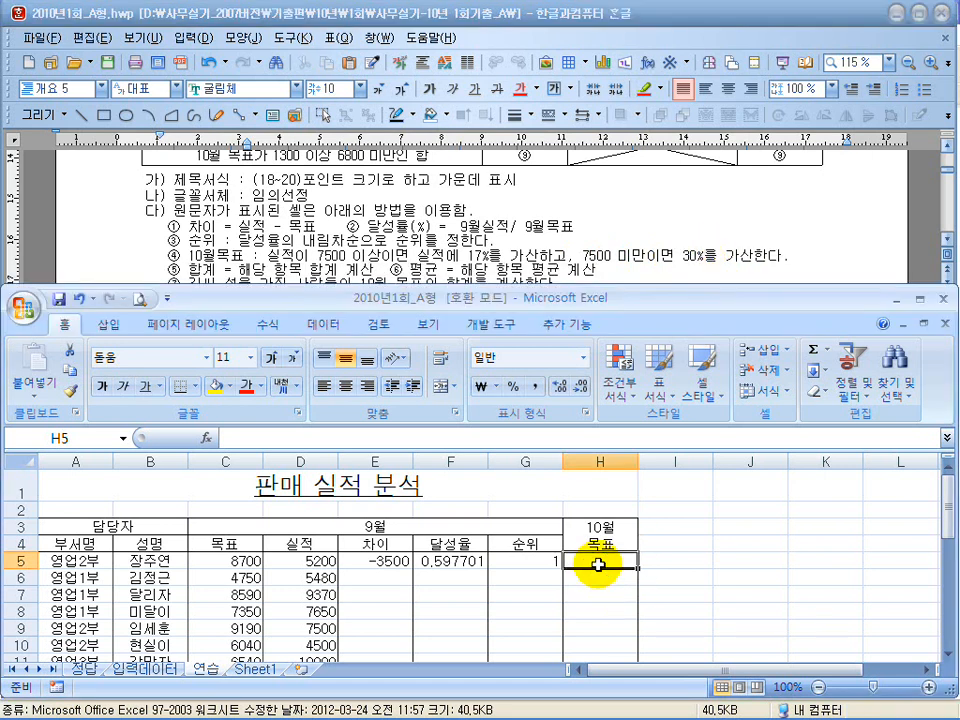
Step: Start an IF formula in cell H5 with the condition D5>=7500
text(=)
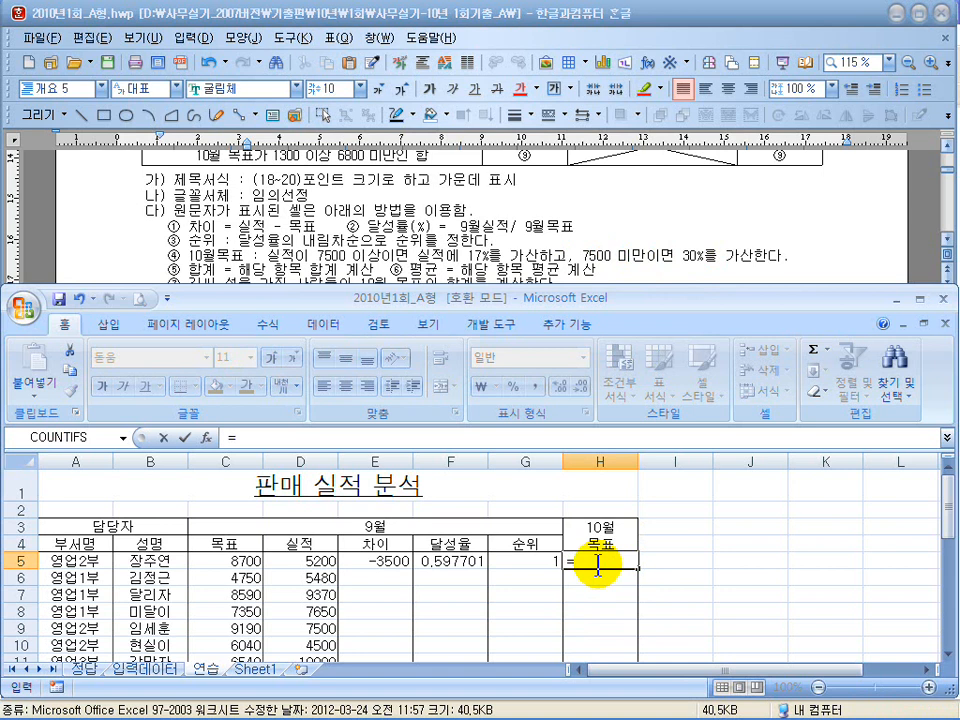
text(if)
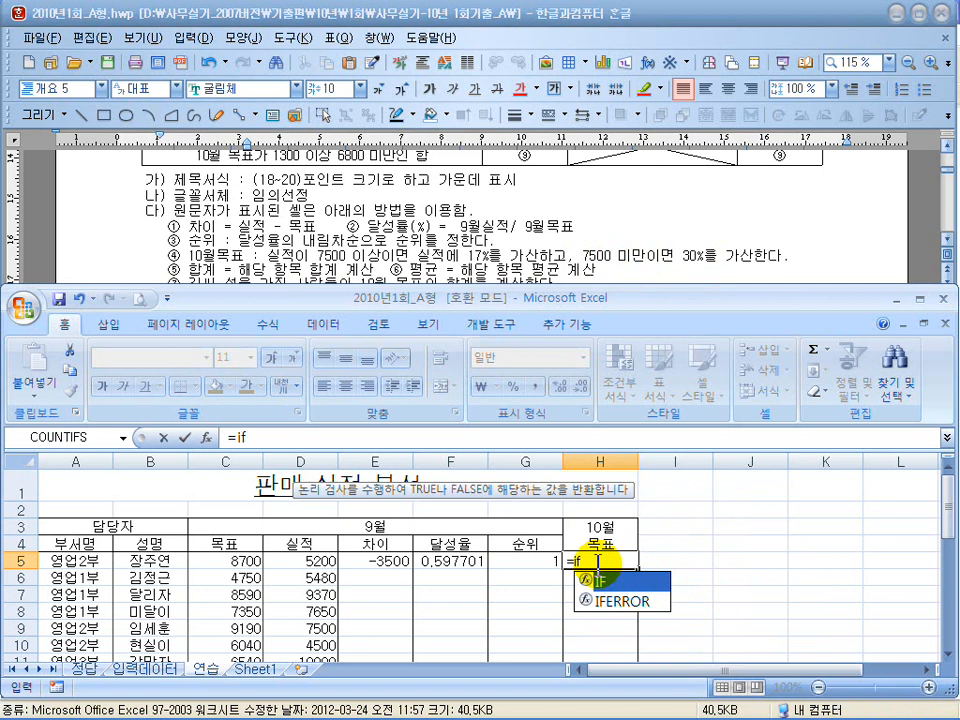
text(()
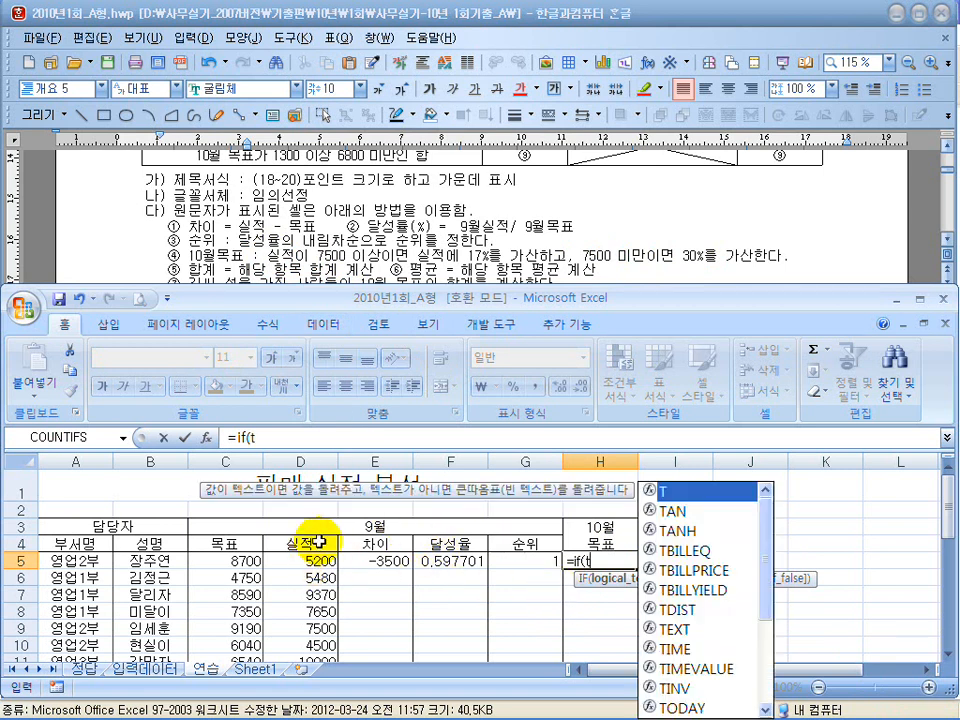
text(실)
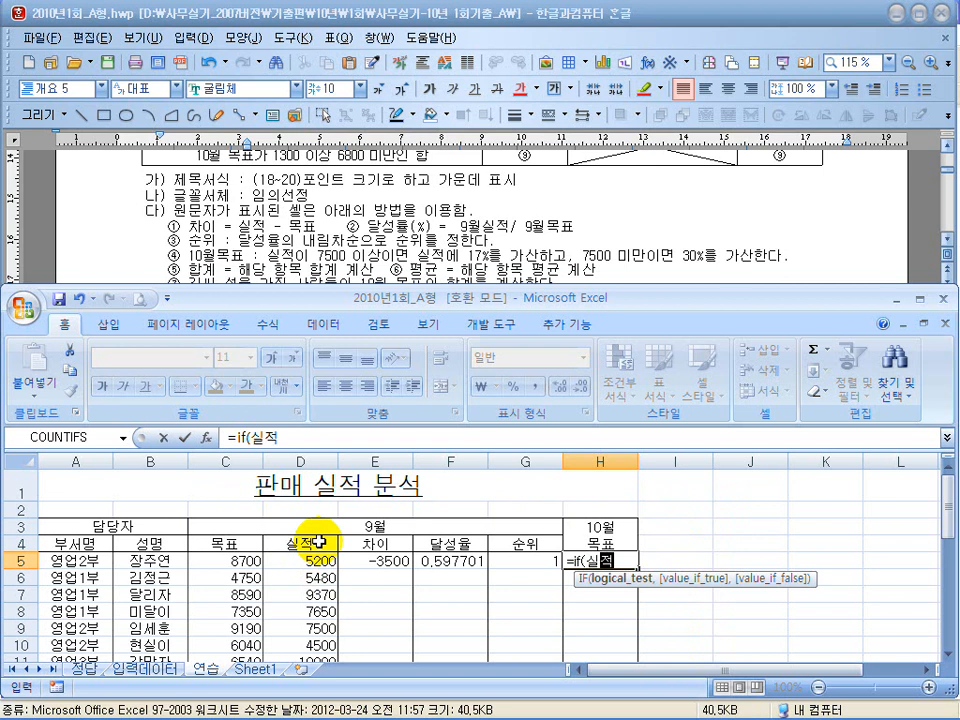
key(BackSpace)
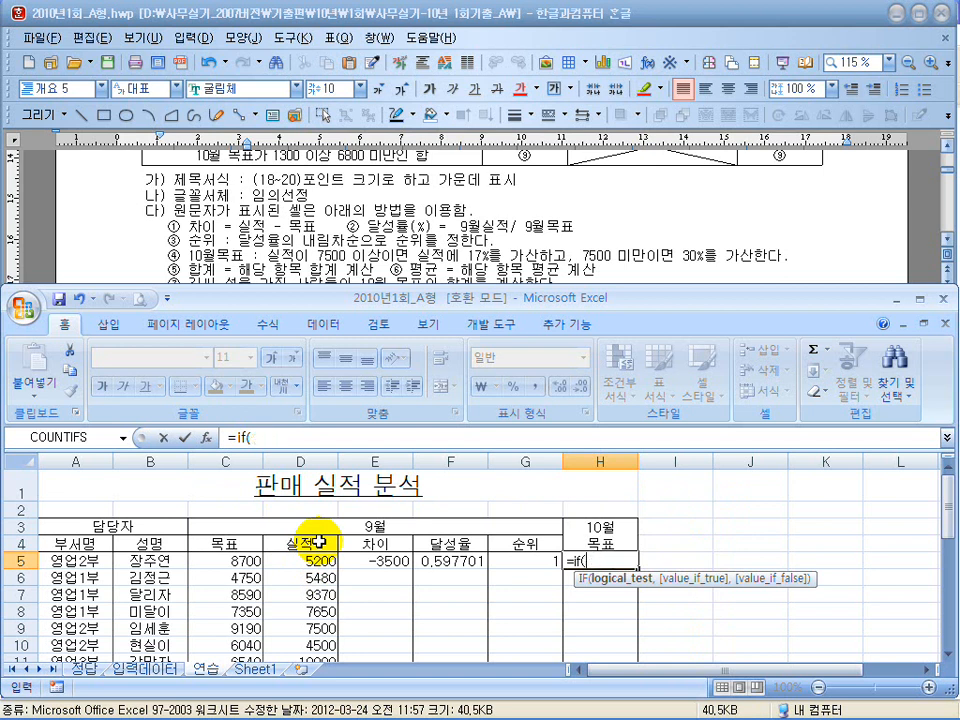
click(301, 562)
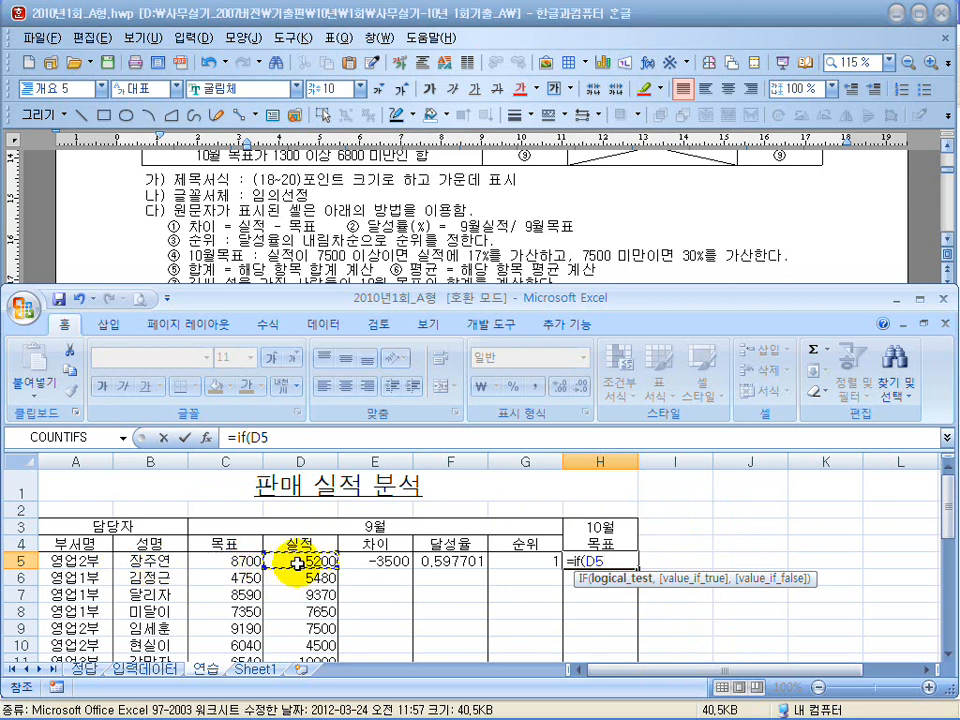
text(>)
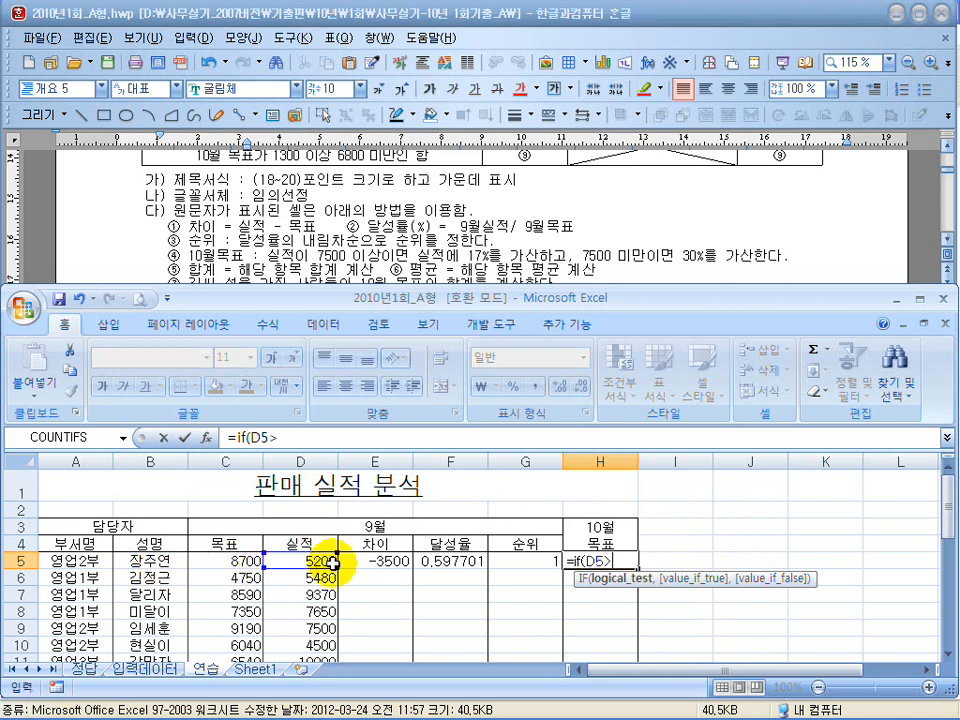
text(=7500)
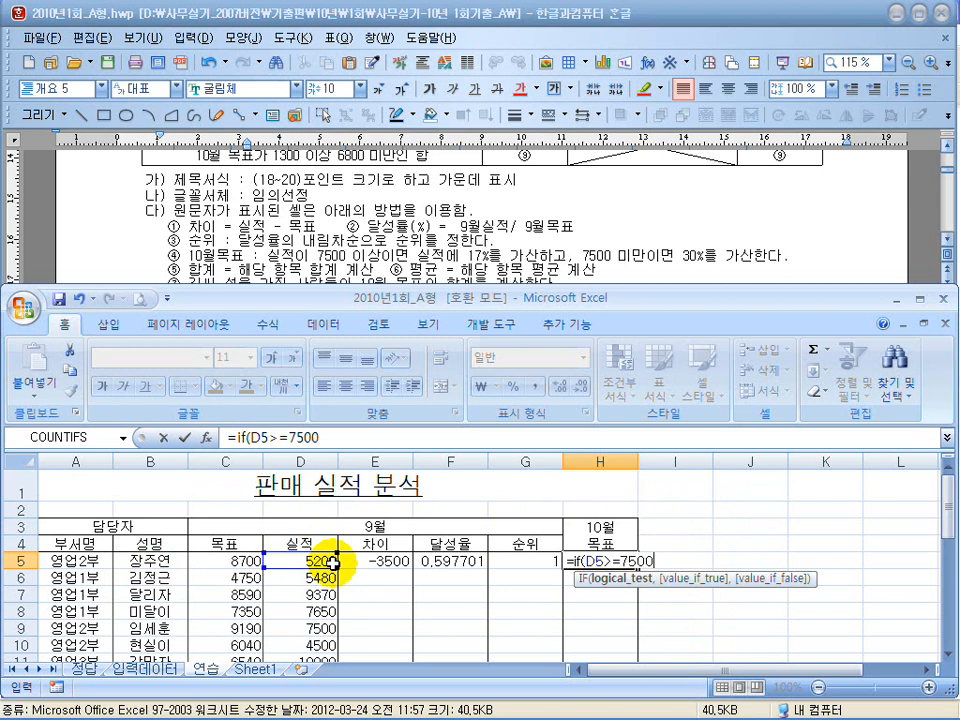
click(278, 439)
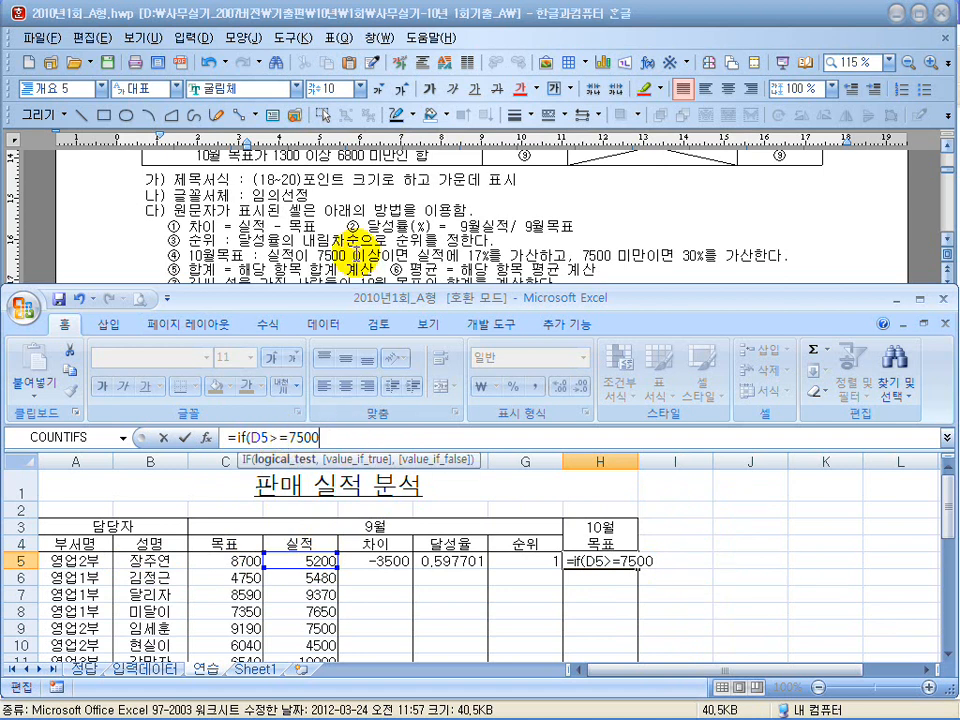
Step: Add D5*117% as the value if true in the H5 IF formula
text(,)
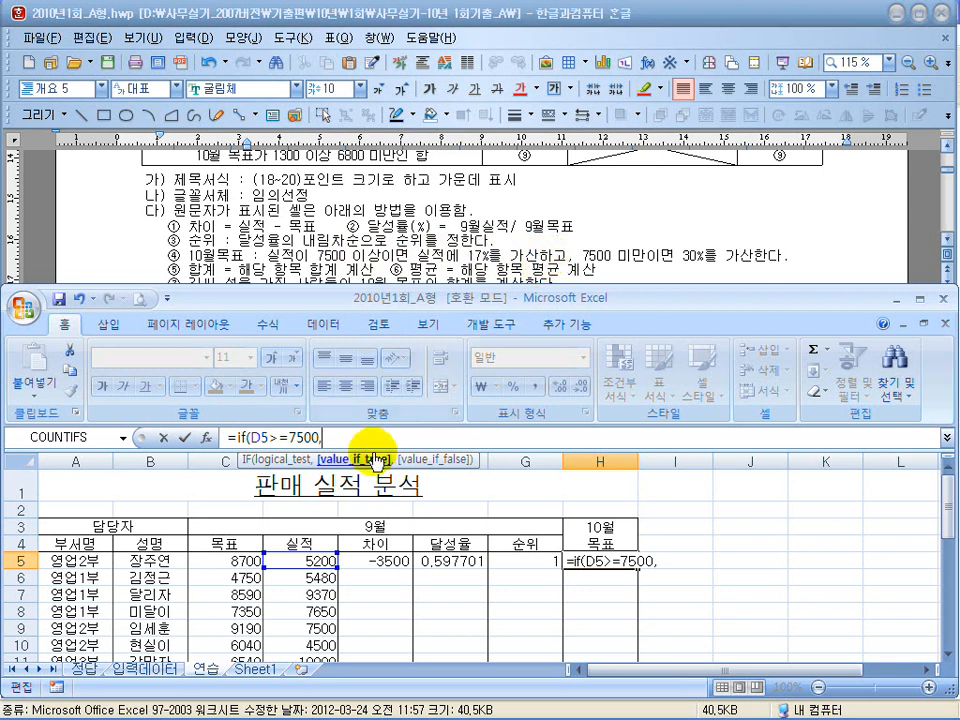
click(300, 561)
text(*17%)
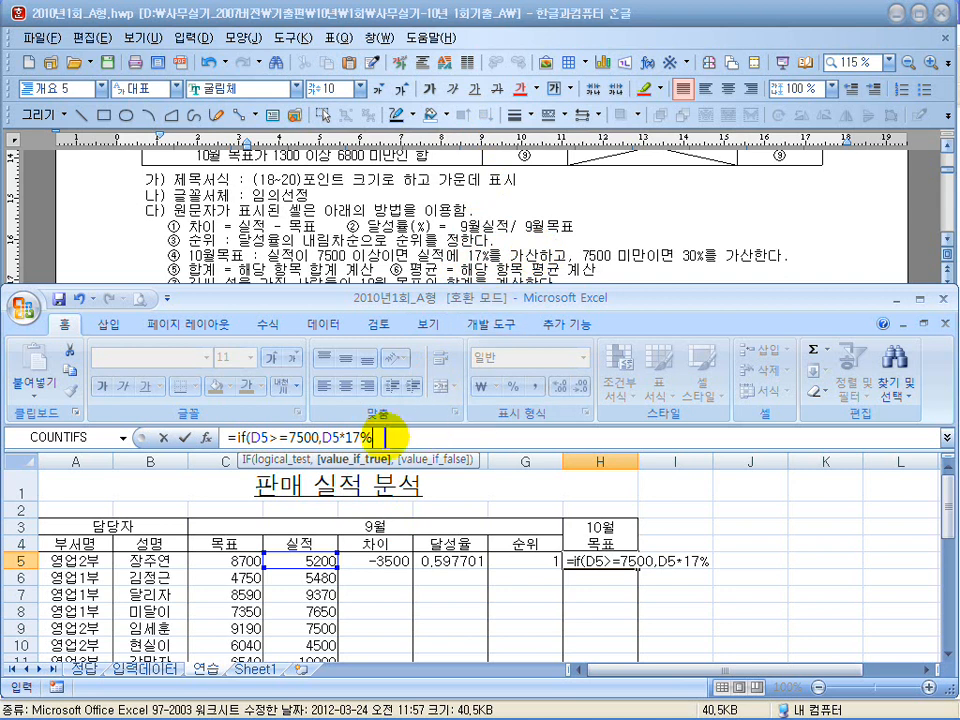
click(346, 437)
text(1)
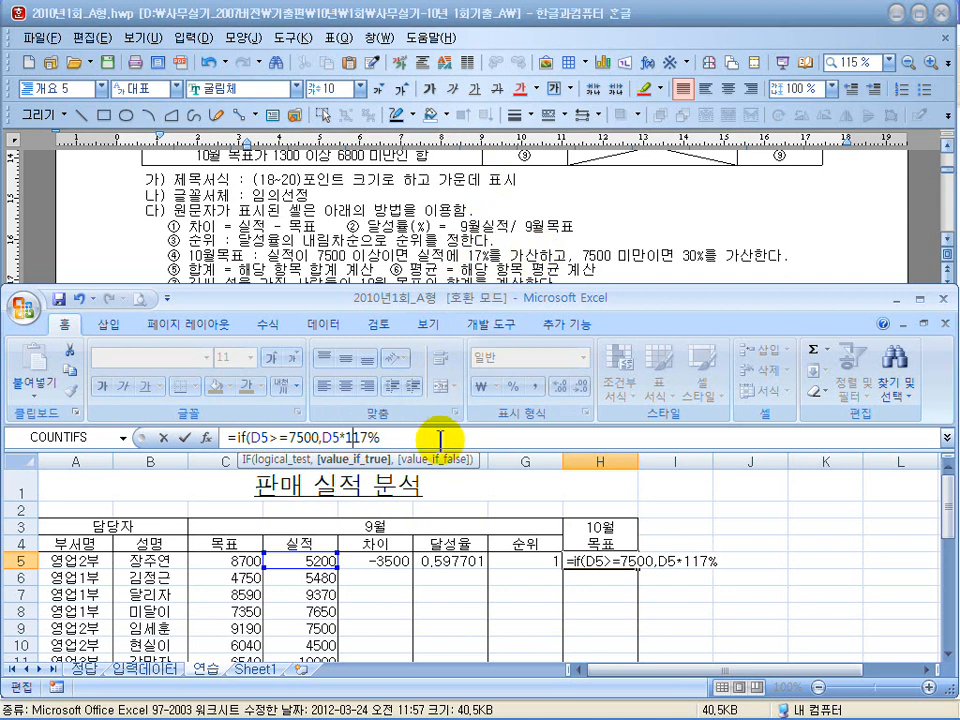
click(427, 436)
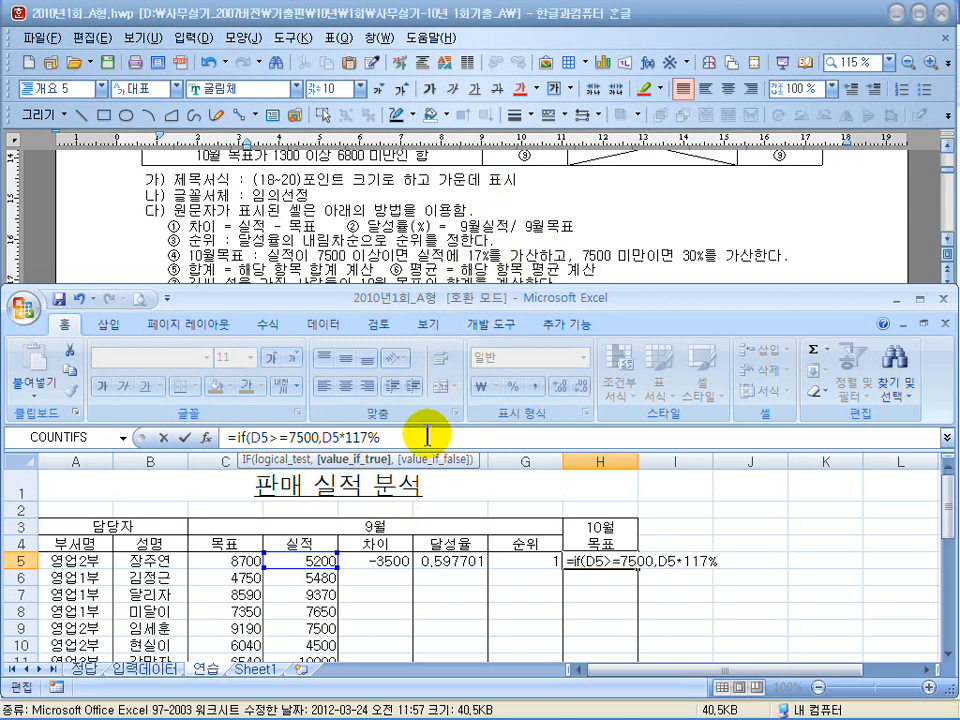
Step: Add D5*130% as the value if false and enter the completed IF formula in H5
text(,)
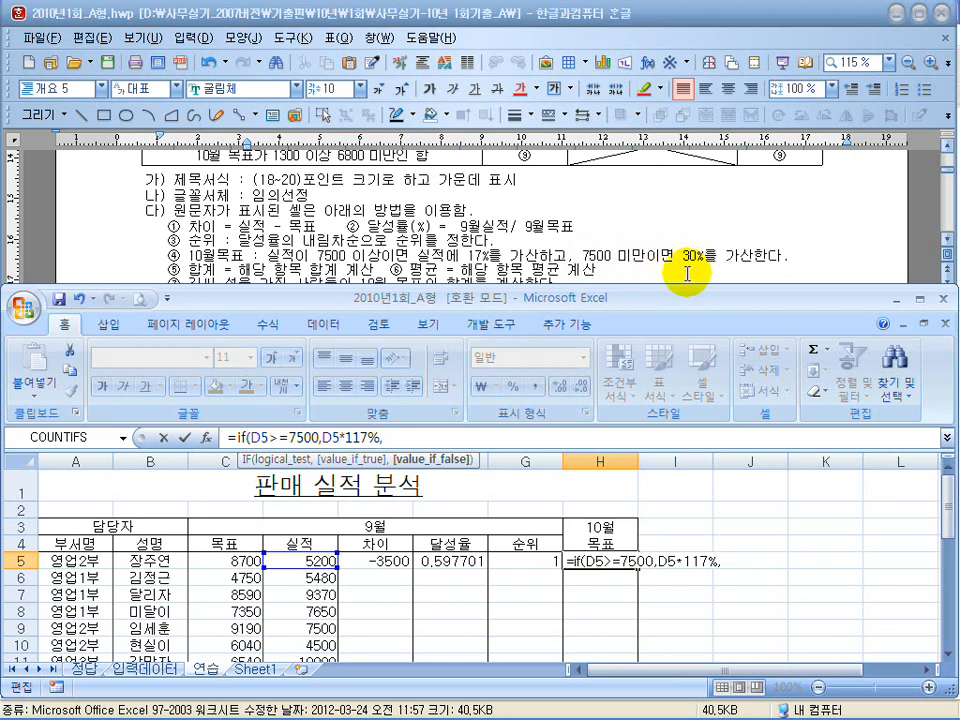
click(300, 561)
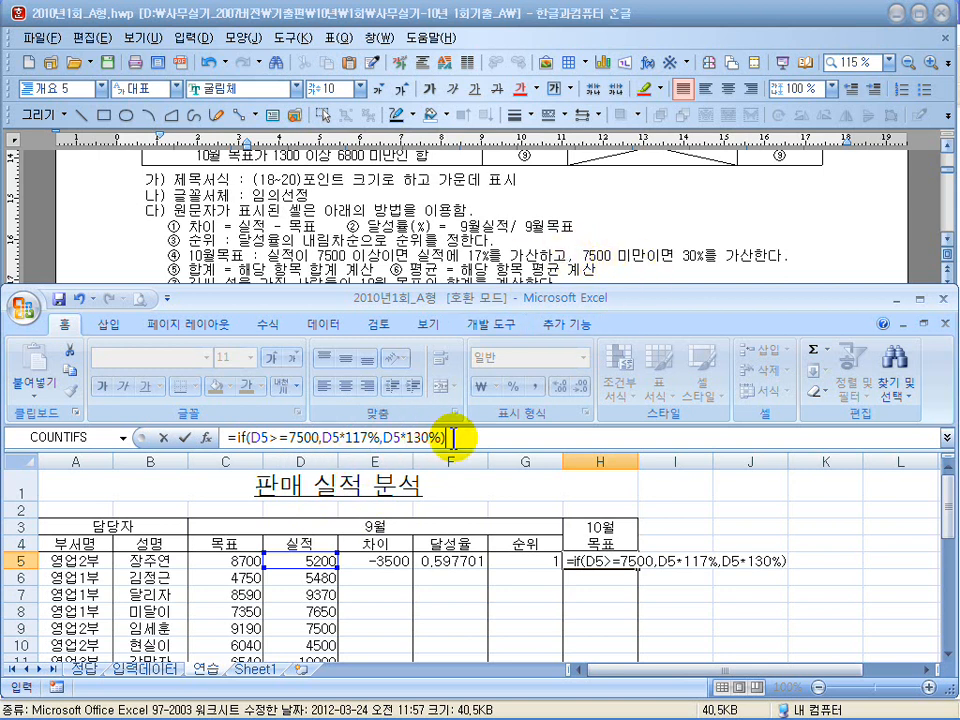
key(Return)
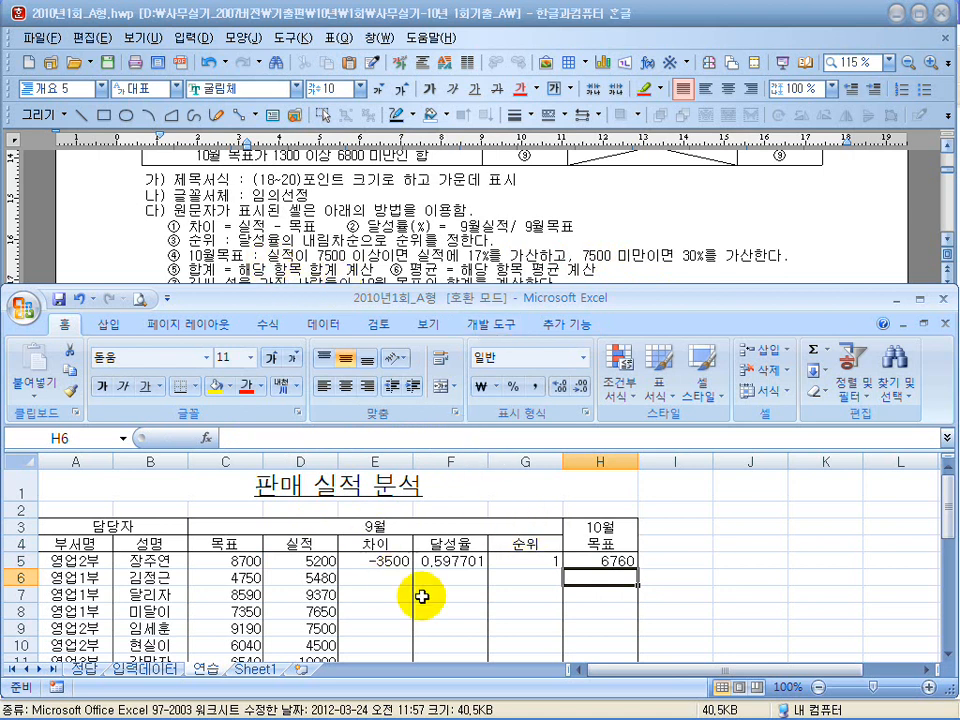
Step: Examine rule 라) in the exam document on comma, rounding and 원화 number display
click(383, 561)
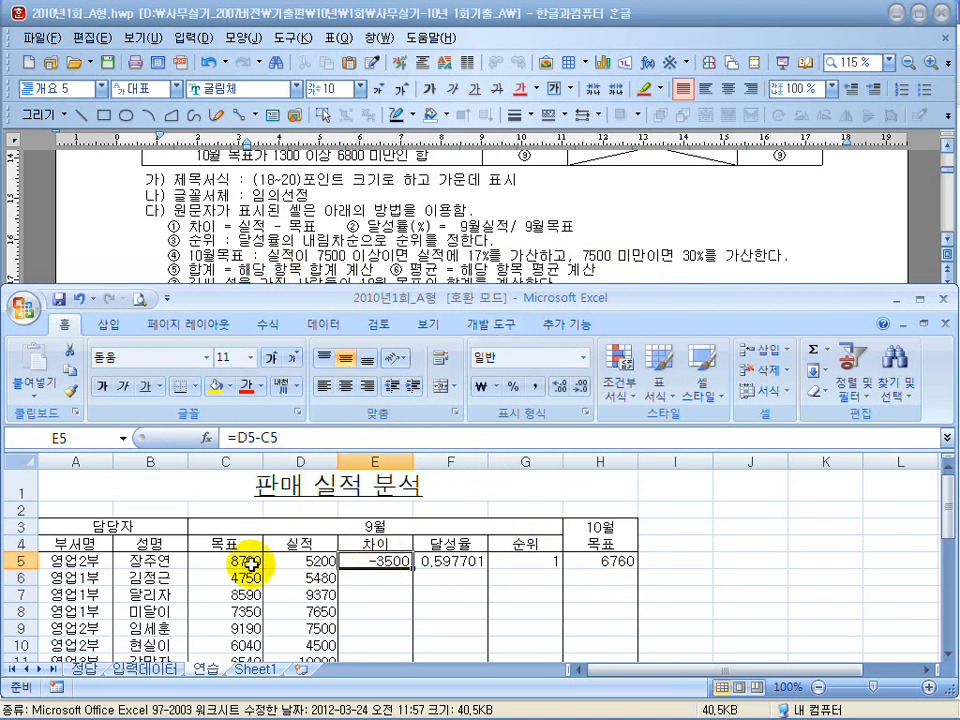
click(335, 167)
scroll(343, 240, down, 2)
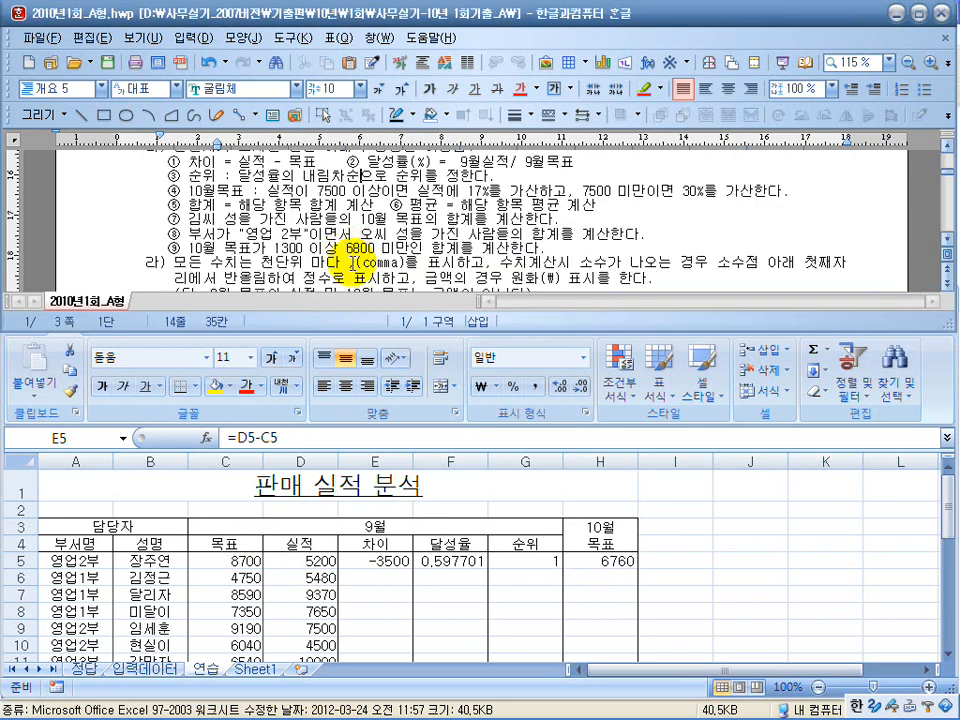
click(300, 242)
drag(262, 256, 630, 272)
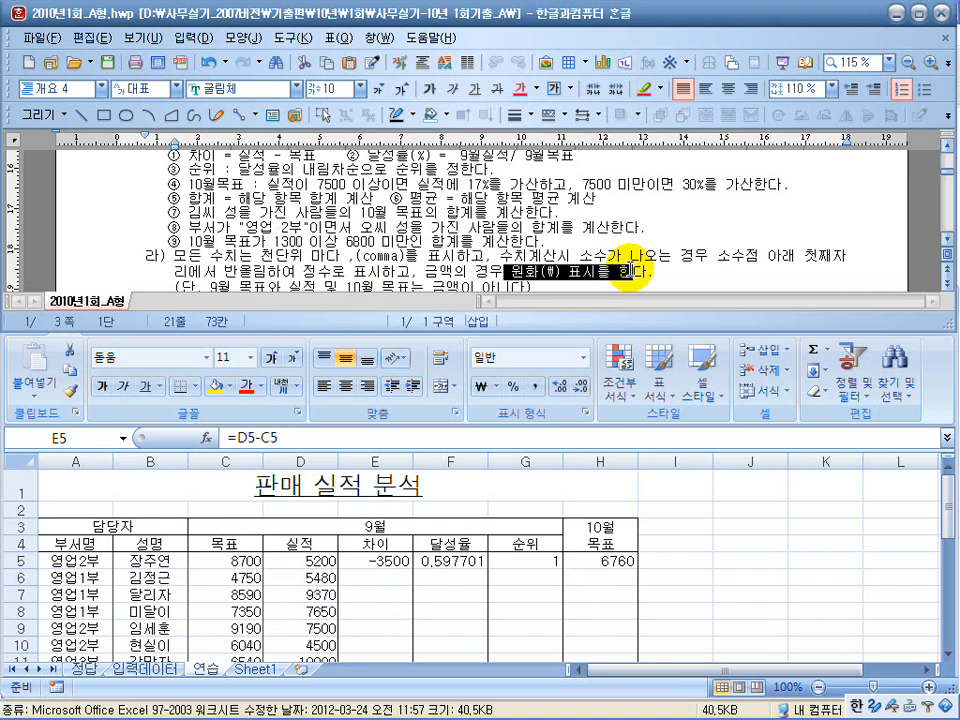
Step: Apply the comma style to the 목표, 실적 and 차이 cells C5:E24
click(244, 560)
scroll(245, 558, down, 1)
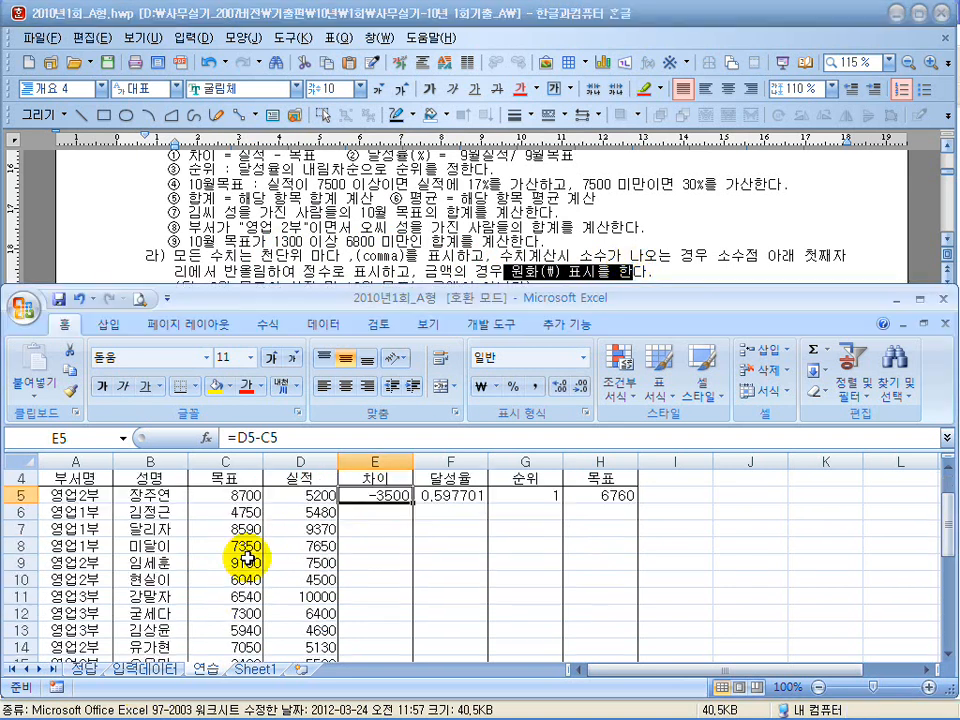
click(244, 496)
scroll(235, 500, up, 1)
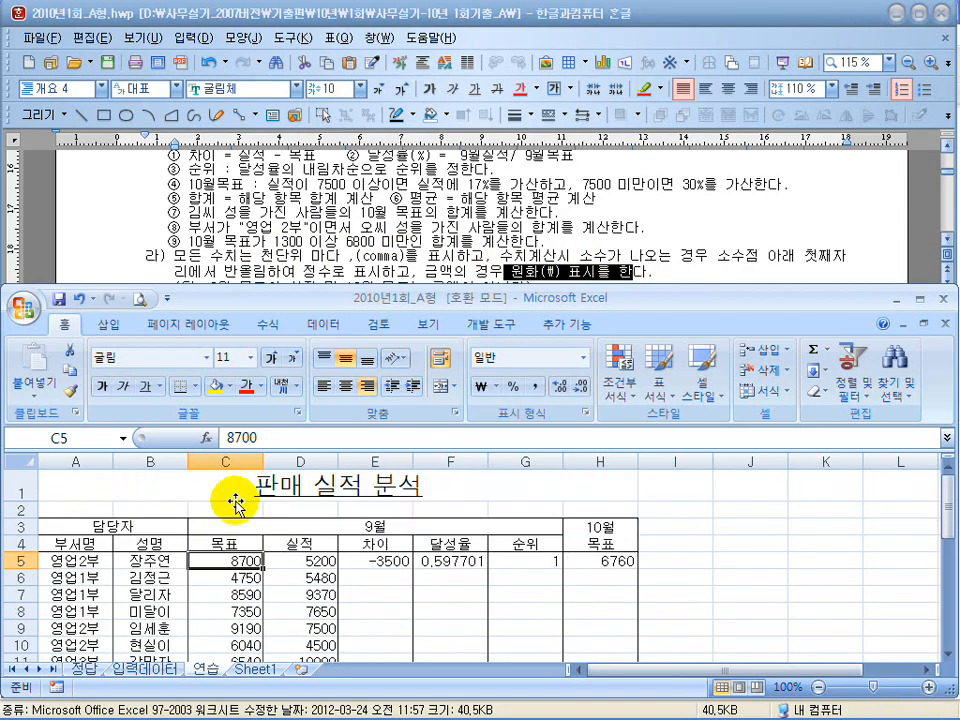
double_click(474, 300)
drag(246, 274, 358, 590)
click(525, 100)
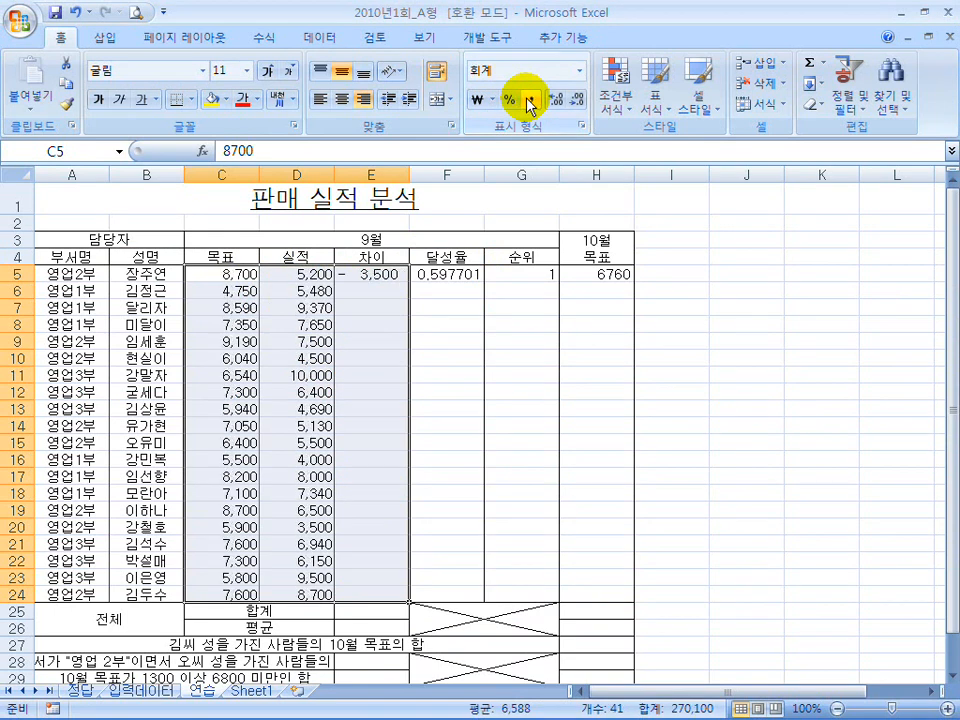
Step: Format the 달성율 cell F5 as a percentage and the 10월 목표 cell H5 with the comma style
click(454, 274)
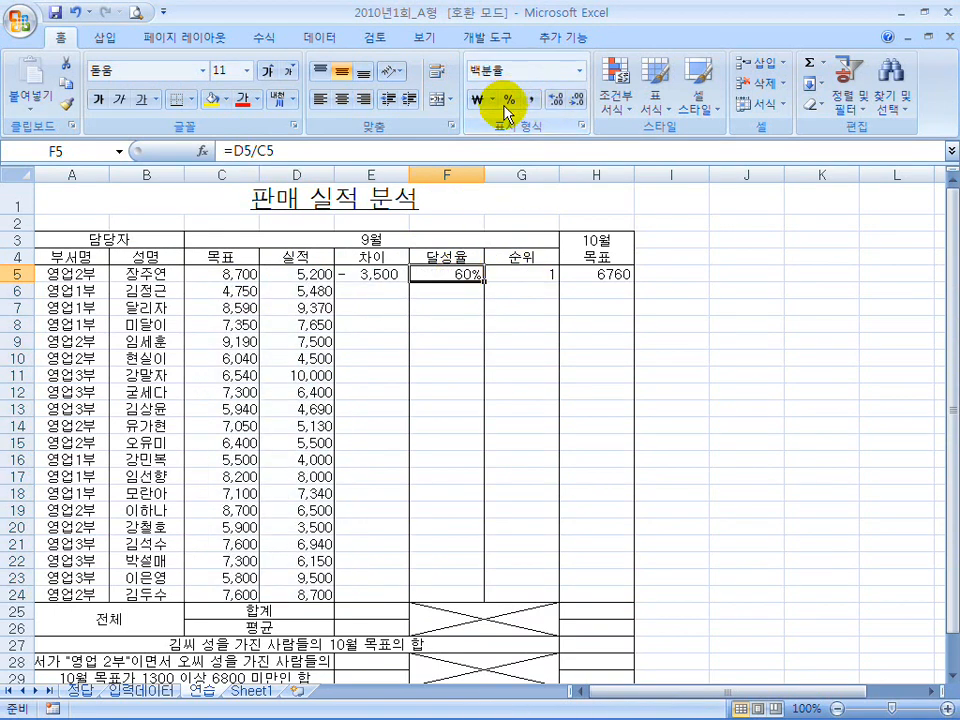
click(604, 274)
click(525, 100)
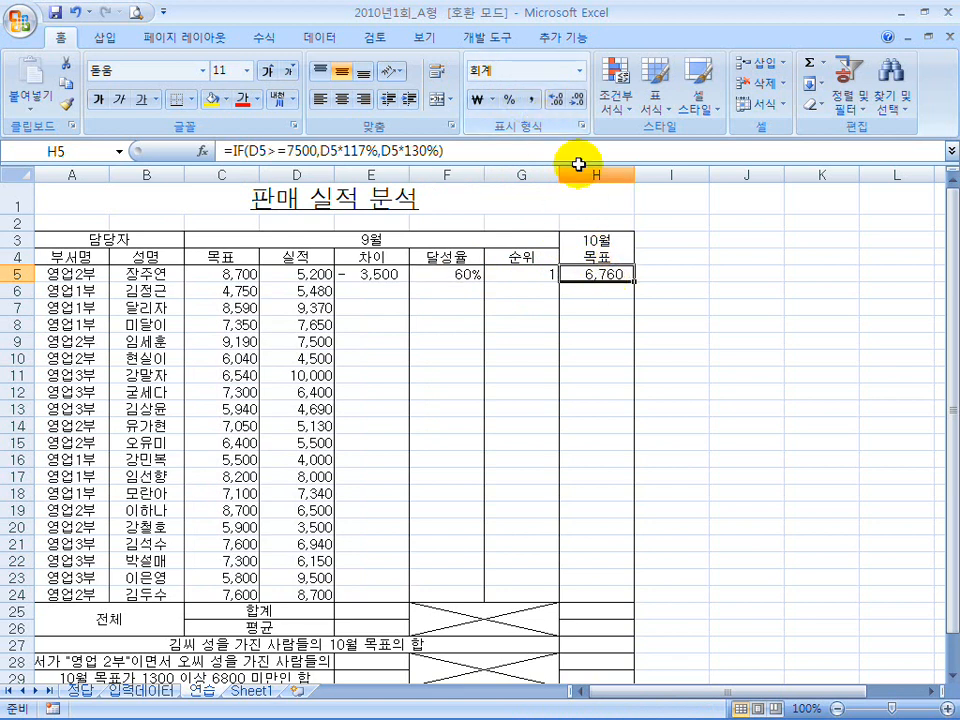
Step: Fill the 차이 formula from E5 down to E24, and select the 달성율 cell F5
click(390, 273)
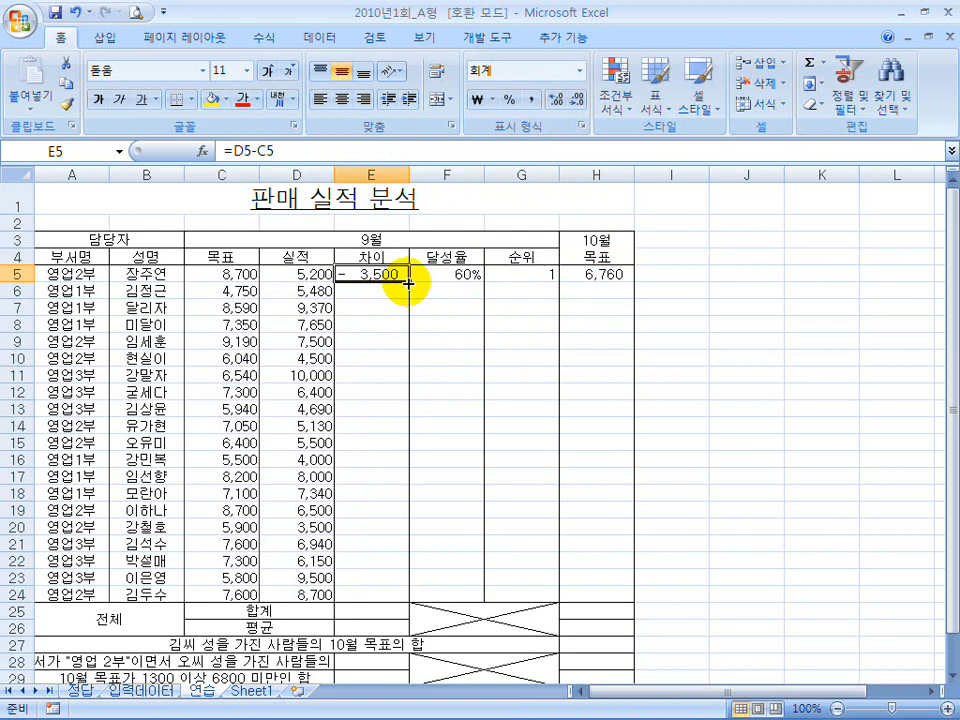
drag(408, 284, 394, 600)
click(460, 476)
click(467, 274)
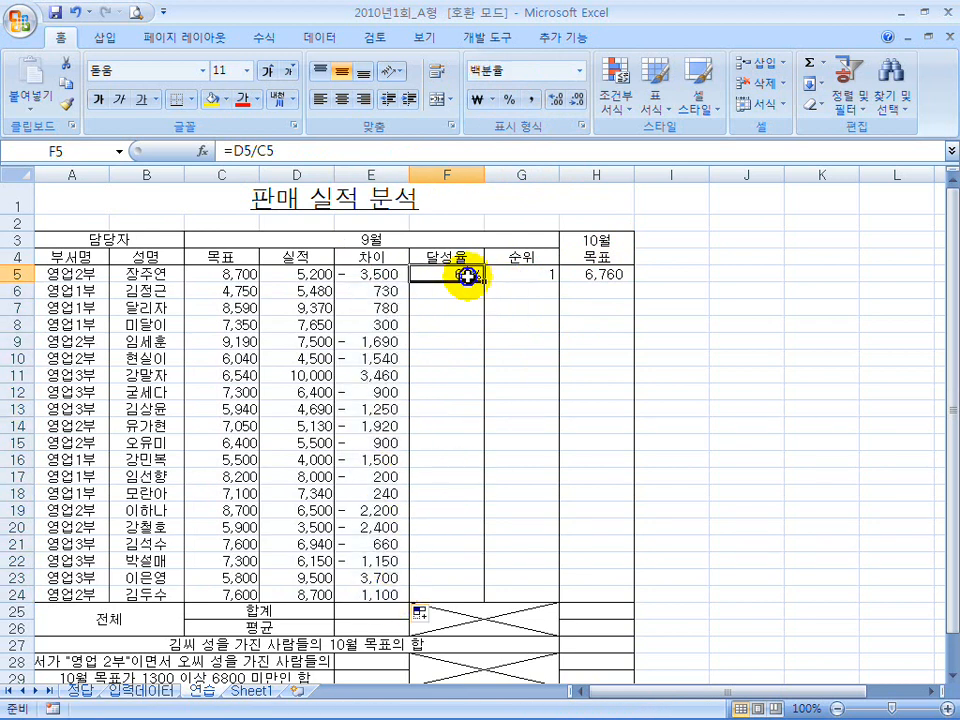
Step: Fill the 달성율, 순위 and 10월 목표 formulas from row 5 down to row 24
drag(484, 283, 451, 590)
click(540, 273)
drag(540, 274, 618, 600)
click(714, 490)
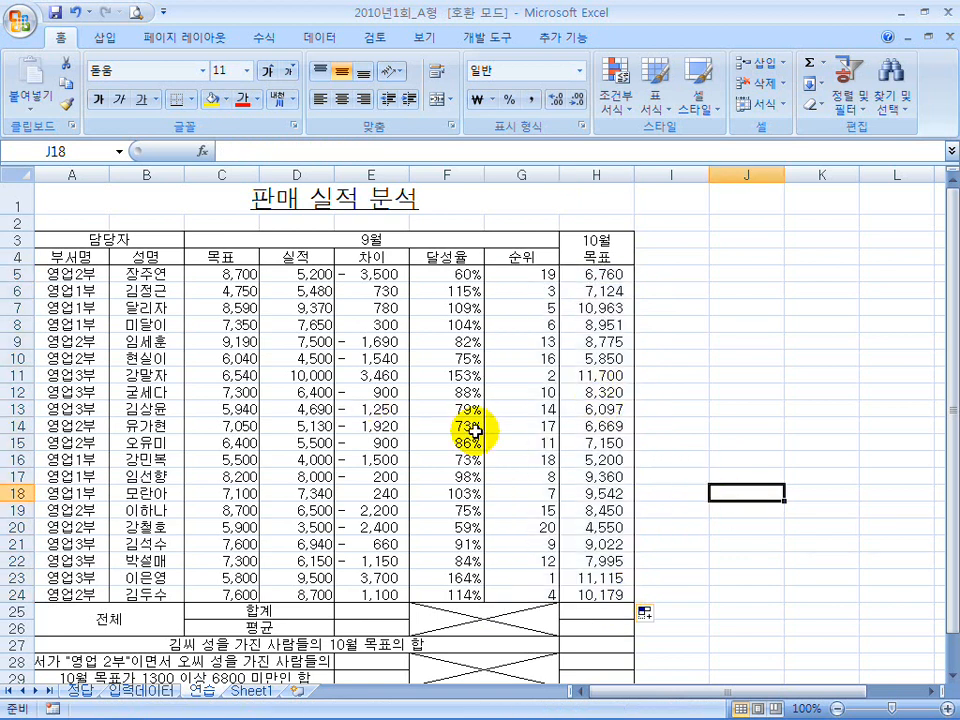
Step: Examine rules ⑤ and ⑥ in the exam document on calculating 합계 and 평균, and return to the practice sheet
scroll(475, 430, down, 1)
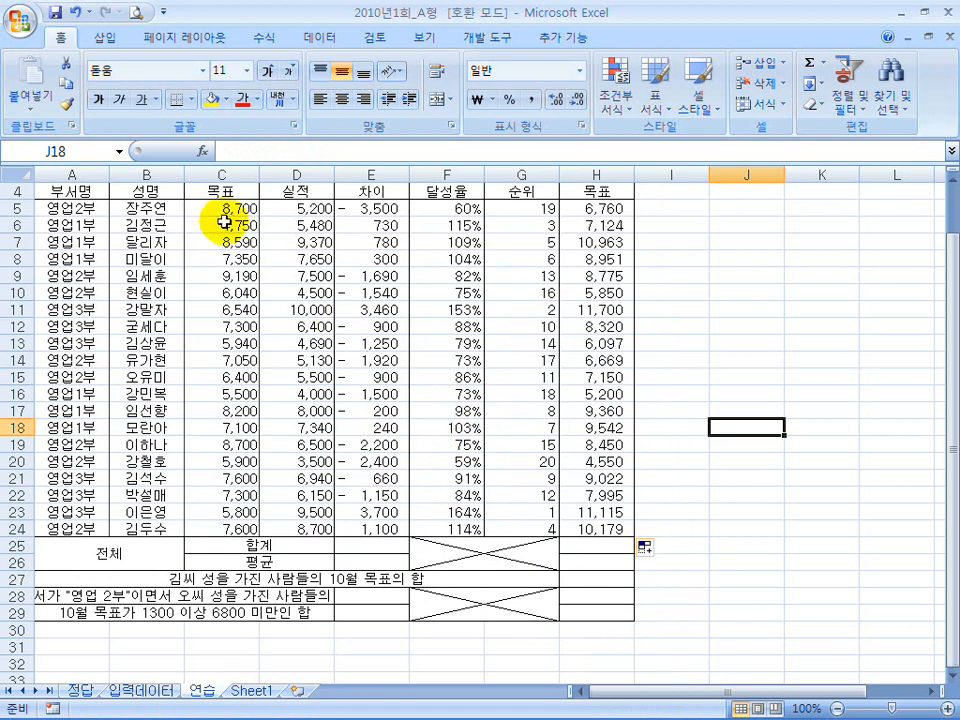
click(381, 544)
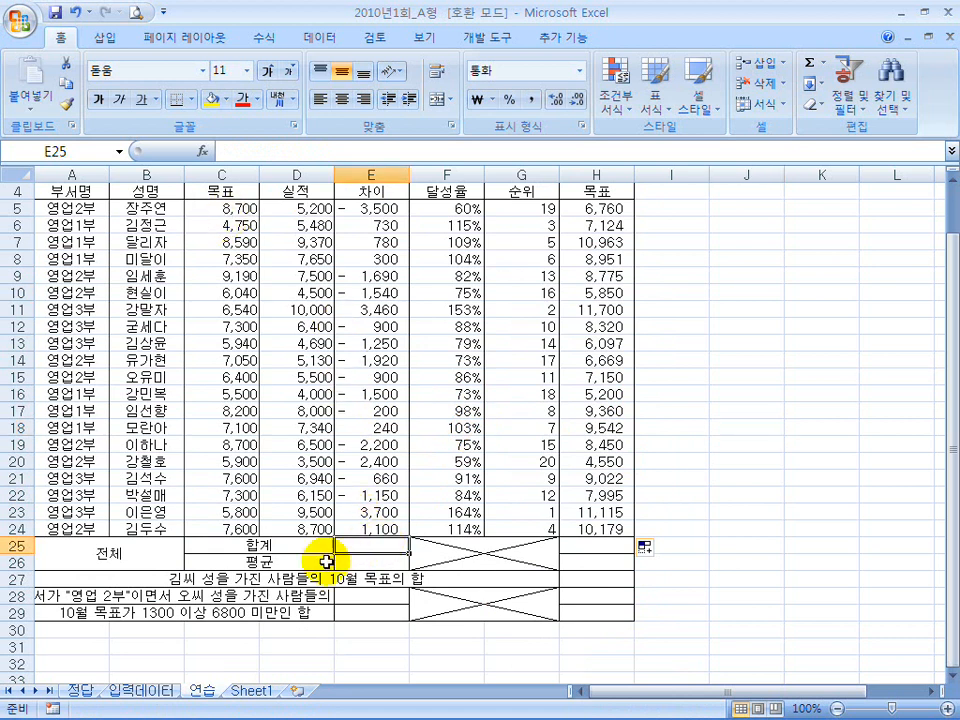
double_click(531, 12)
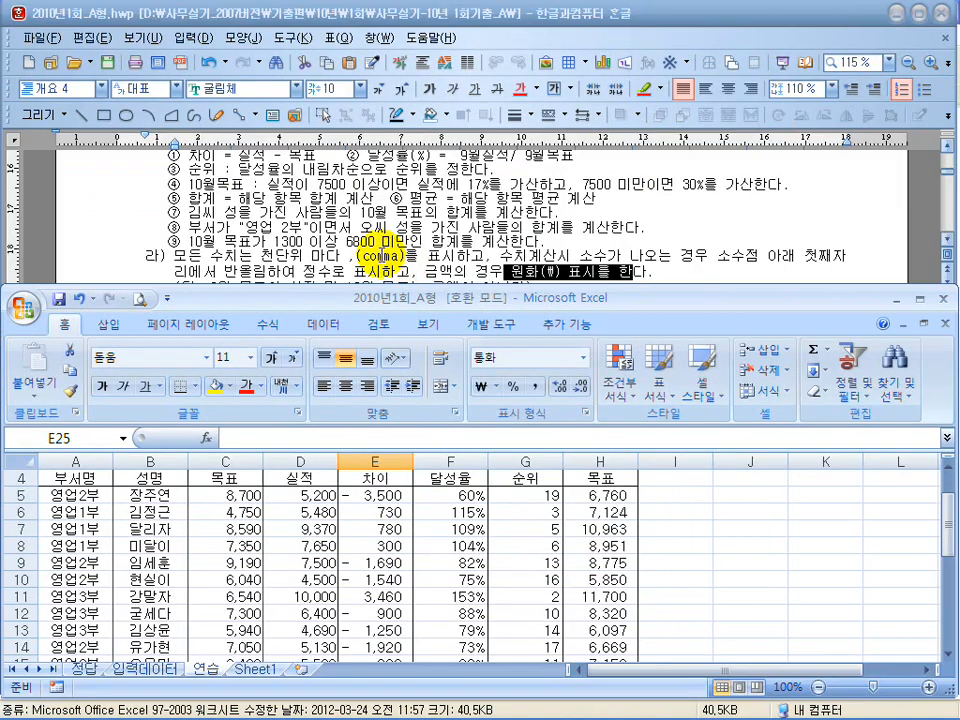
click(190, 197)
drag(188, 198, 336, 198)
drag(422, 199, 597, 199)
click(744, 526)
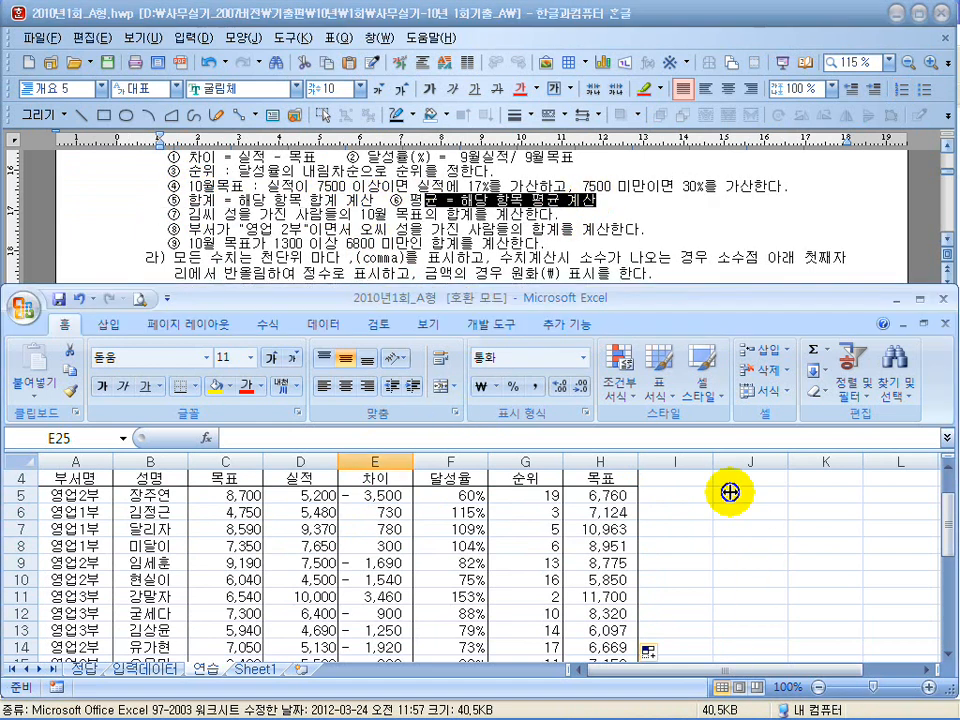
double_click(623, 294)
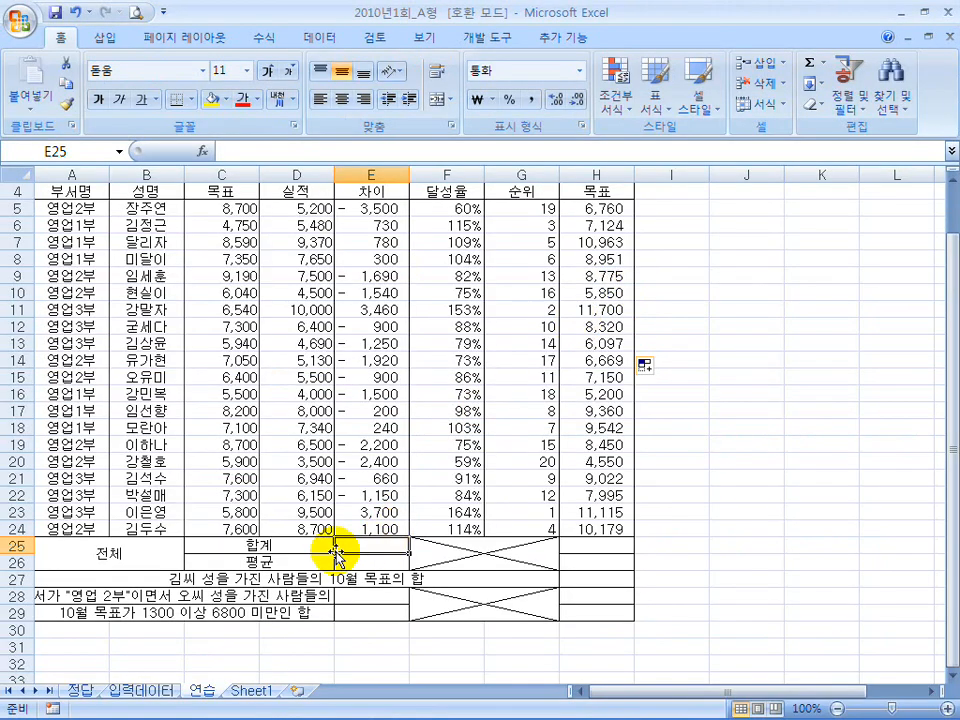
Step: Enter the 차이 total in the 합계 cell E25 as =SUM(E5:E24)
click(368, 566)
click(372, 544)
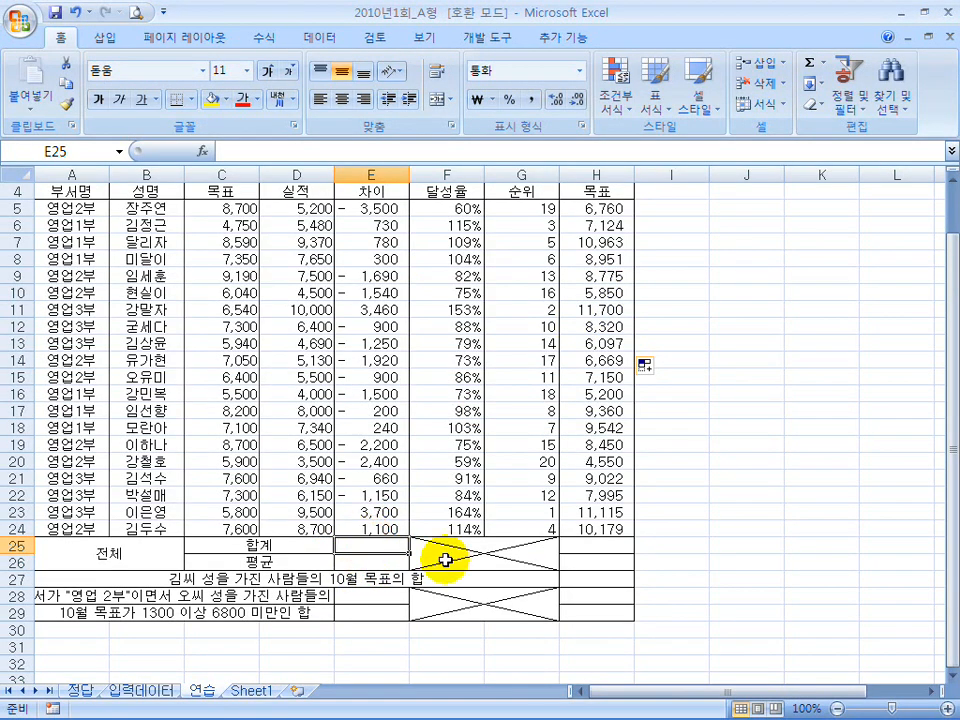
text(=)
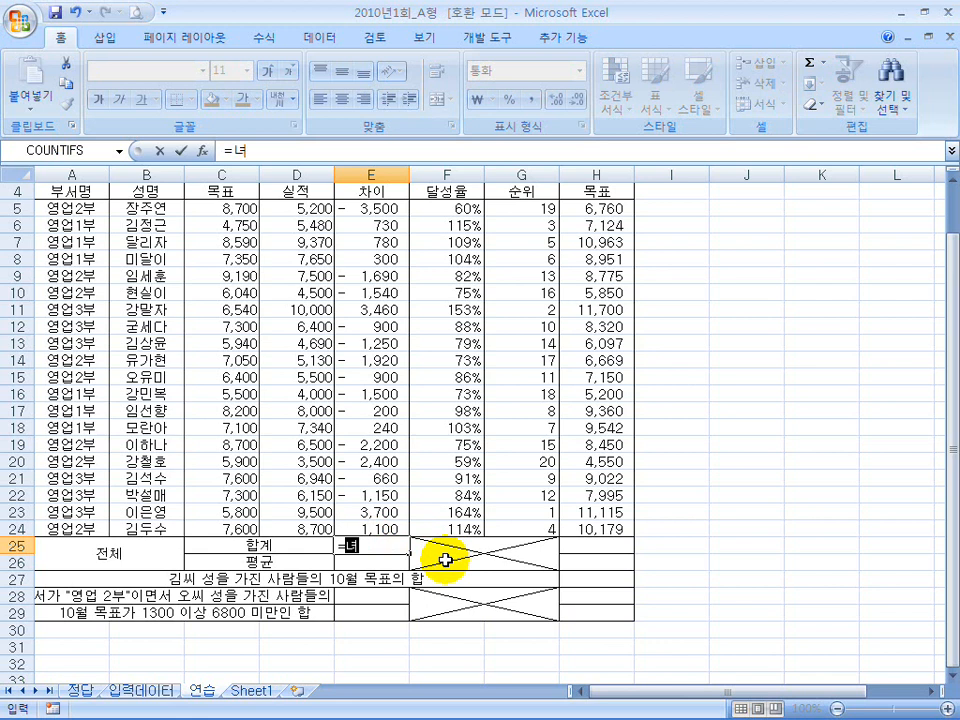
text(sum()
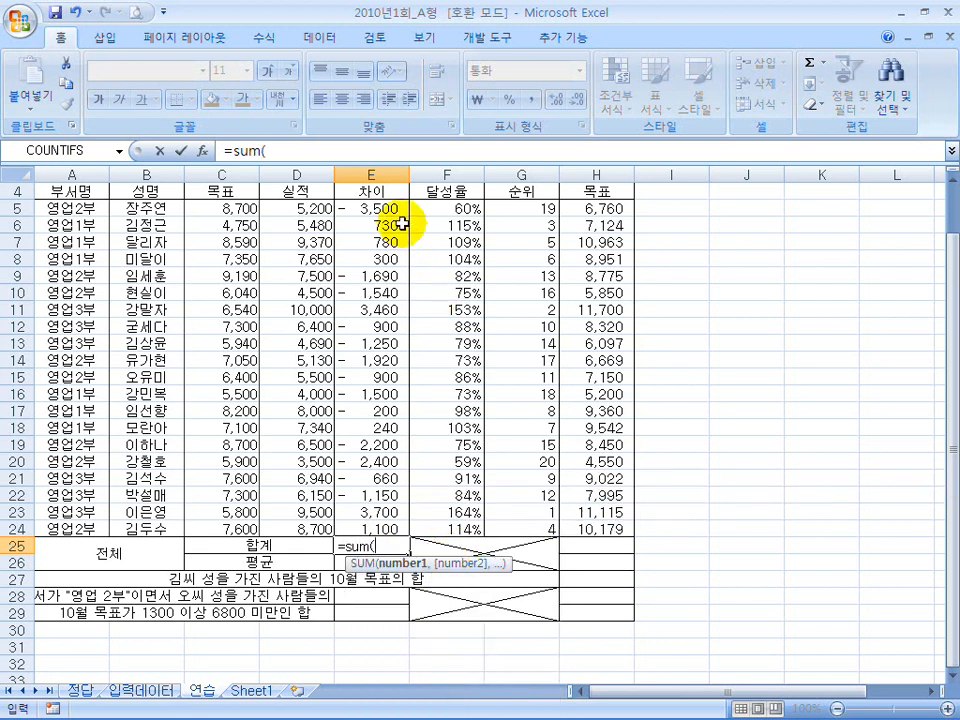
drag(380, 209, 383, 527)
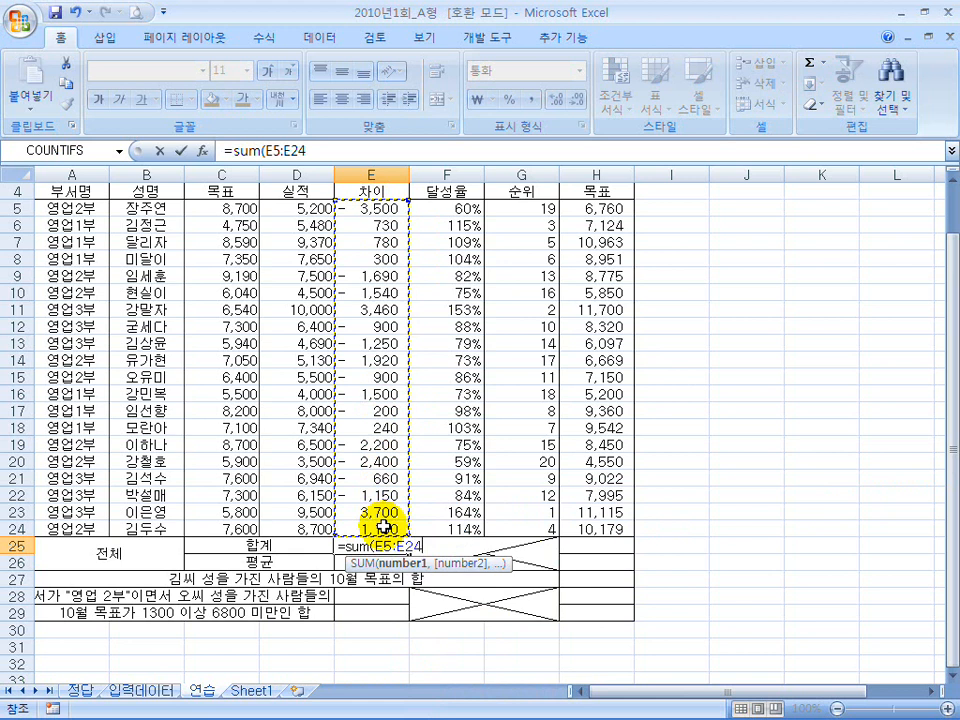
text())
key(Return)
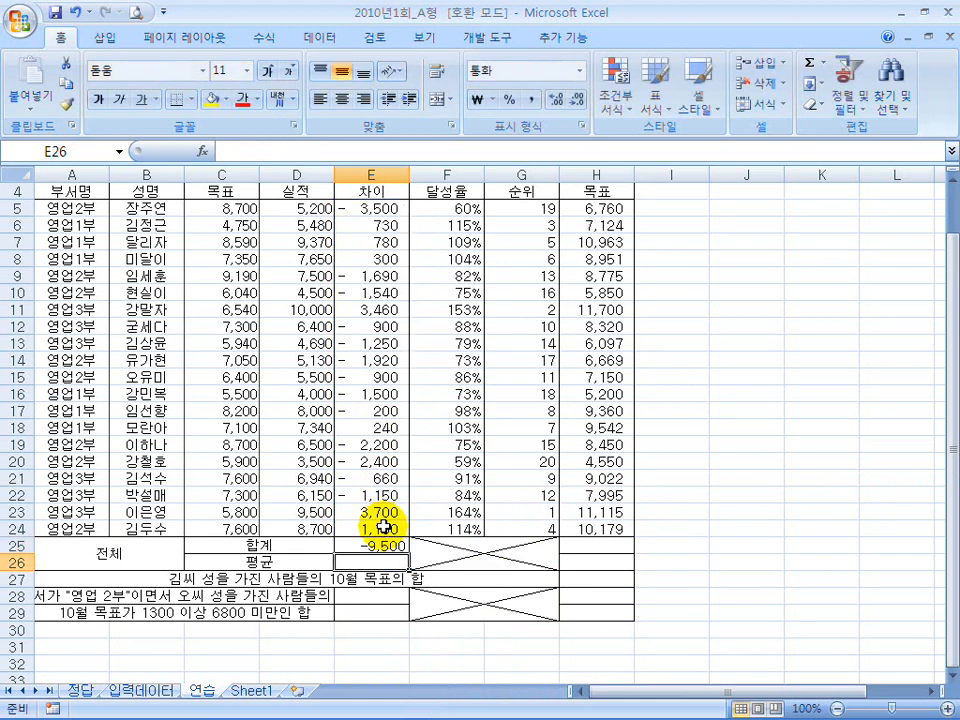
Step: Enter the 차이 average in the 평균 cell E26 as =AVERAGE(E5:E24)
text(=ave)
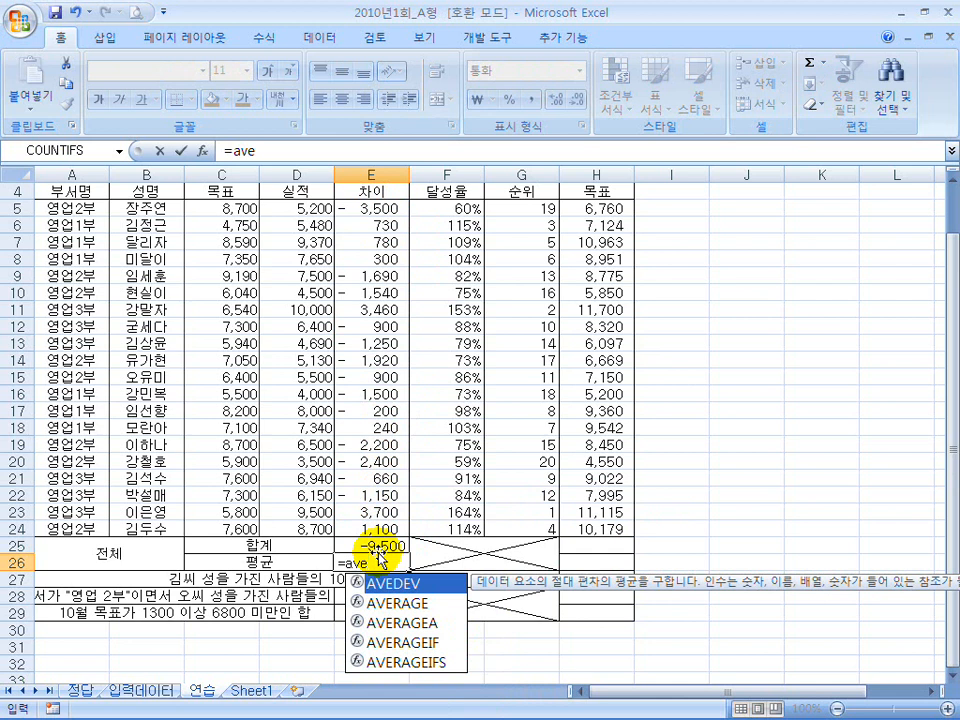
text(r)
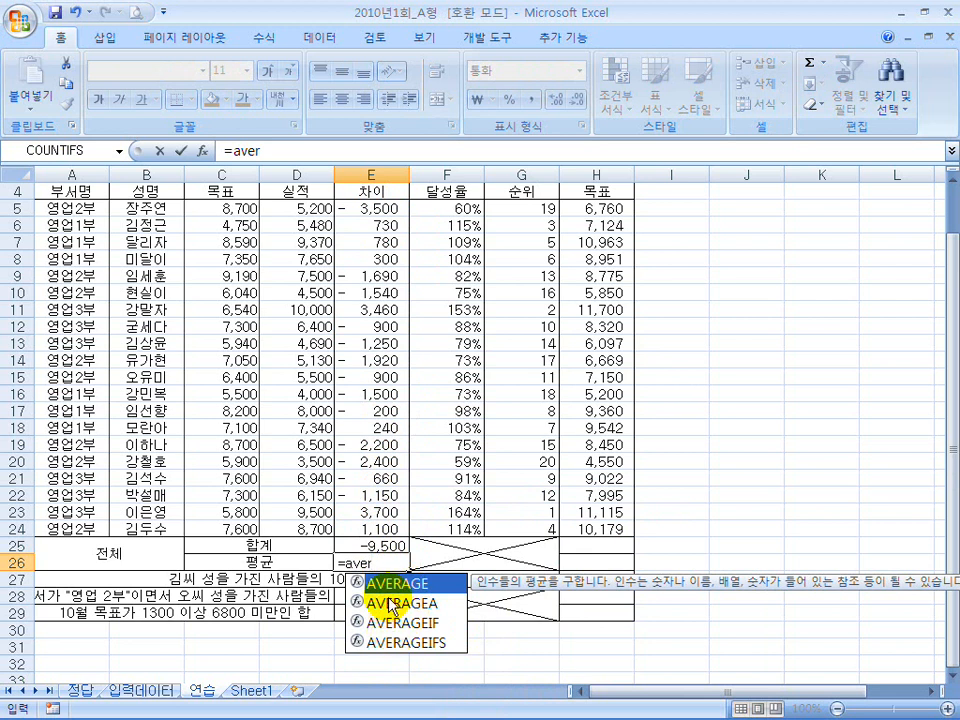
double_click(404, 586)
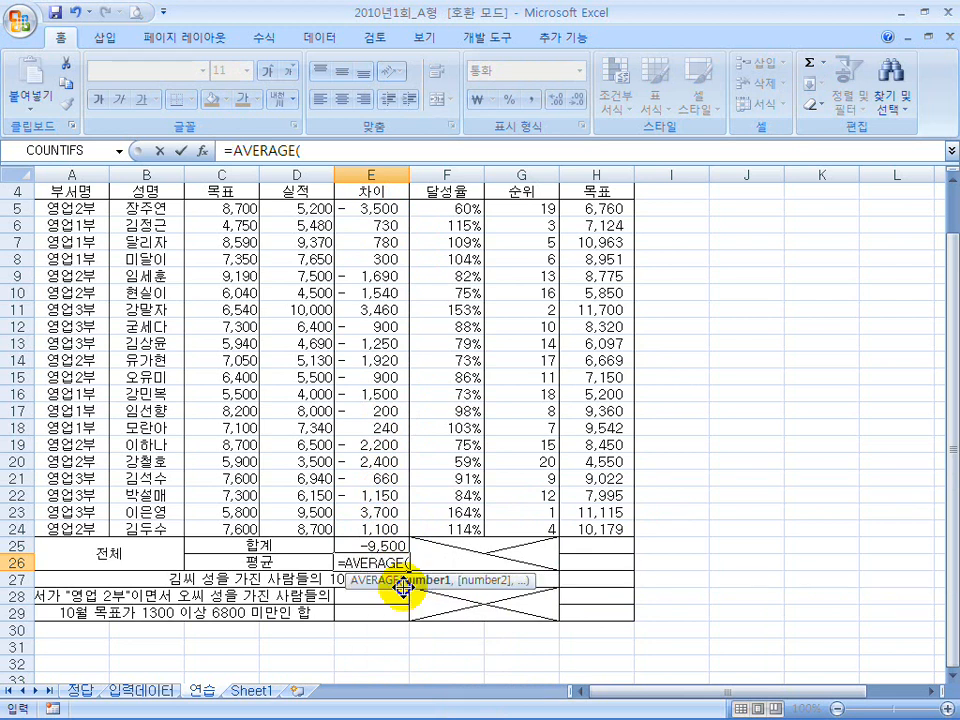
drag(375, 214, 385, 535)
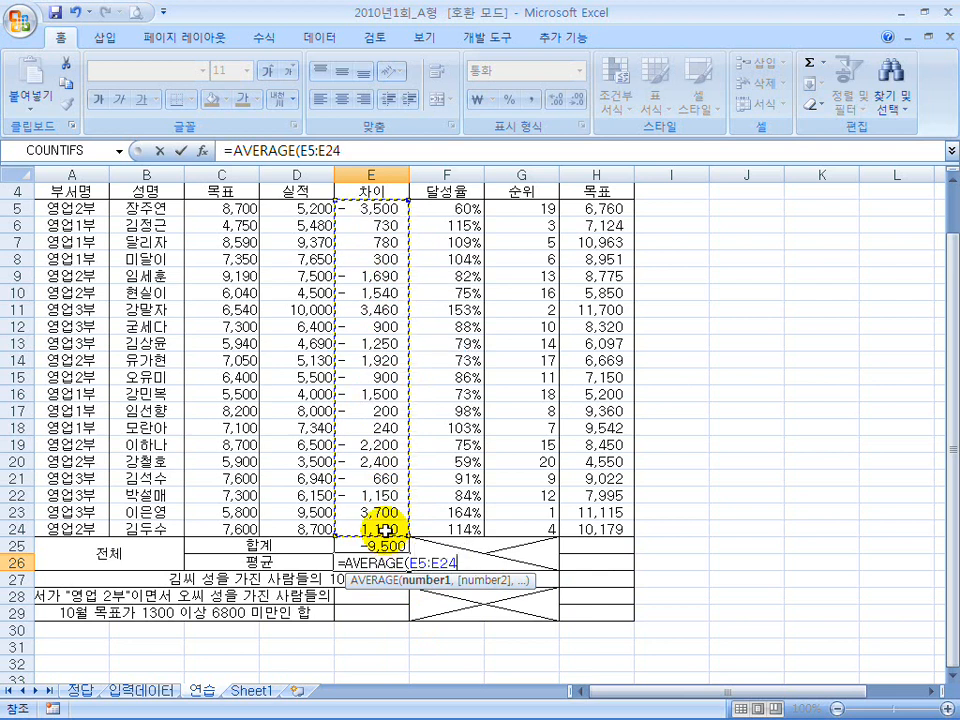
text())
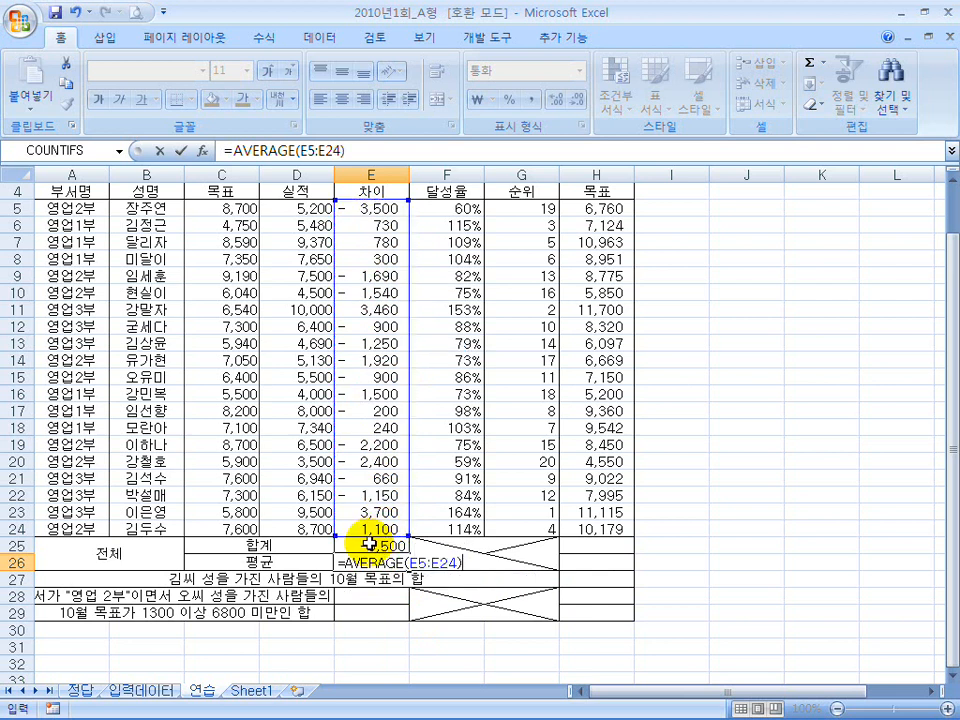
key(Return)
Step: Try to fill the 합계 formula from E25 across to H25
click(369, 543)
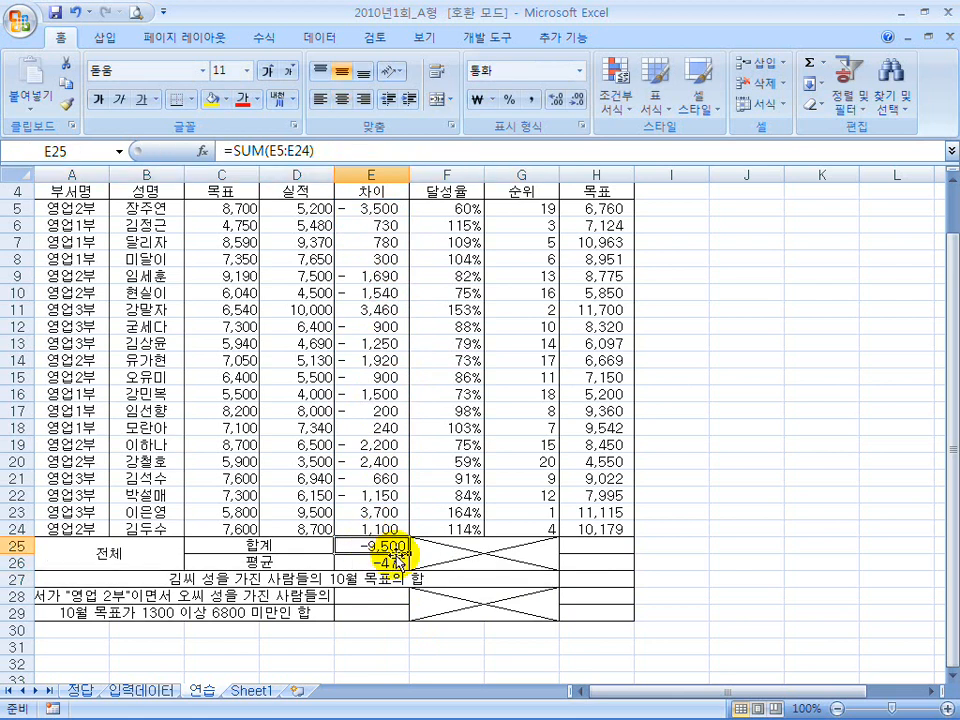
drag(410, 556, 615, 558)
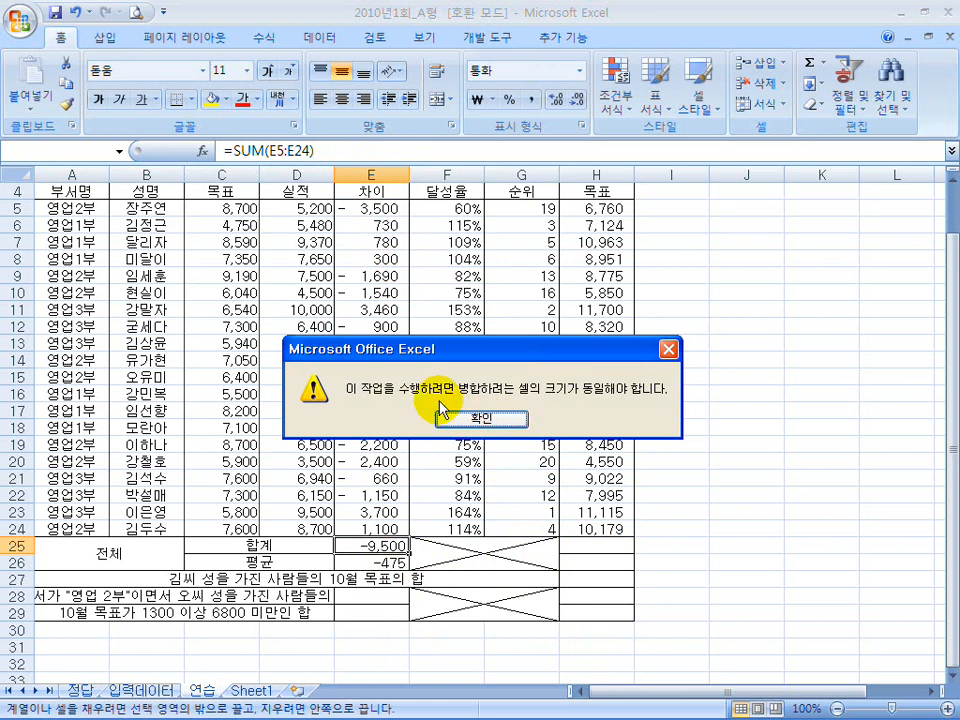
click(500, 419)
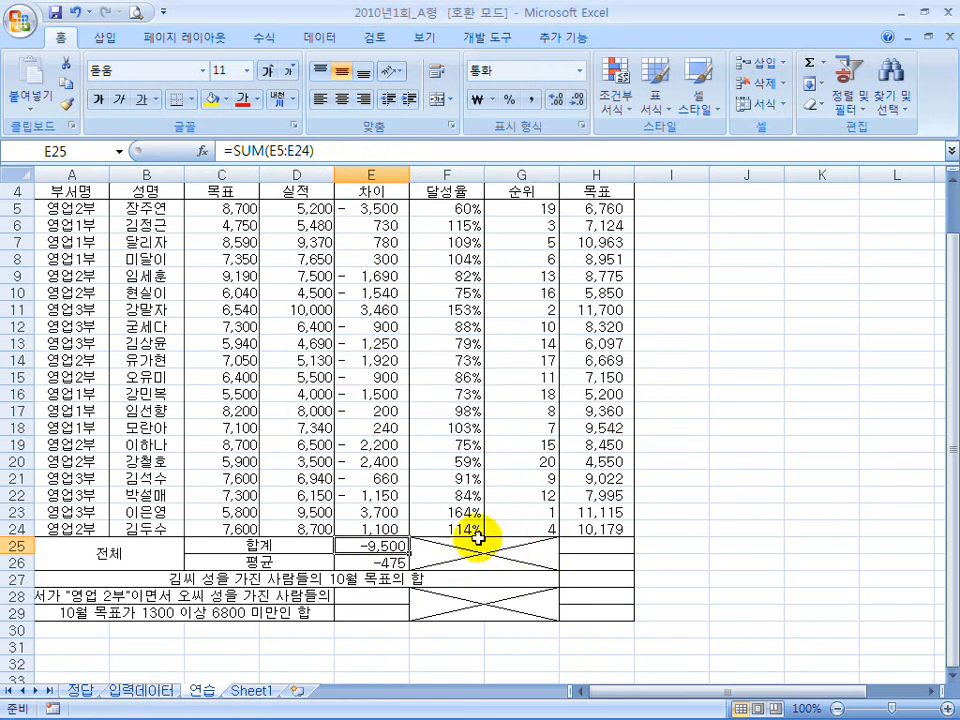
Step: Remove the diagonal borders from the merged blocks F25:G26 and F28:G29, and unmerge both blocks
click(481, 545)
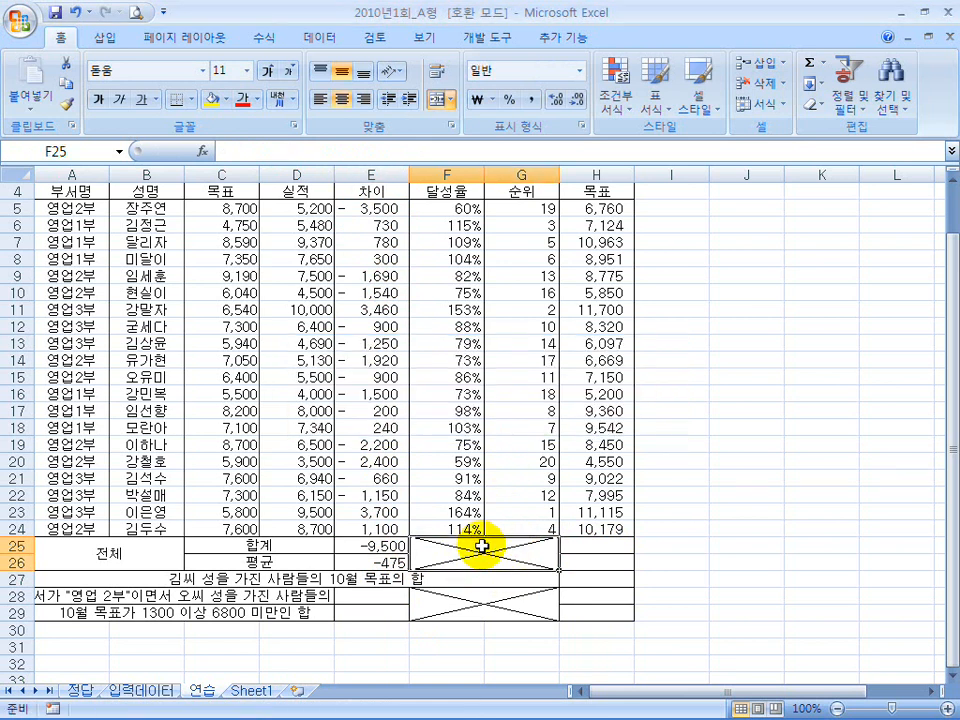
ctrl+click(474, 608)
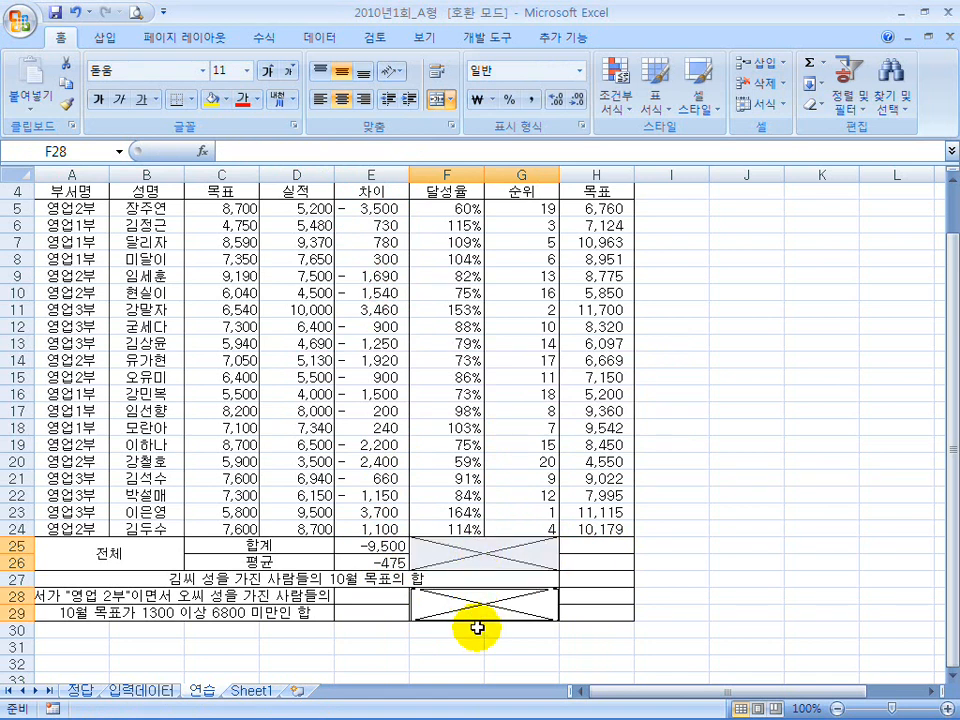
click(492, 560)
ctrl+click(488, 594)
click(491, 561)
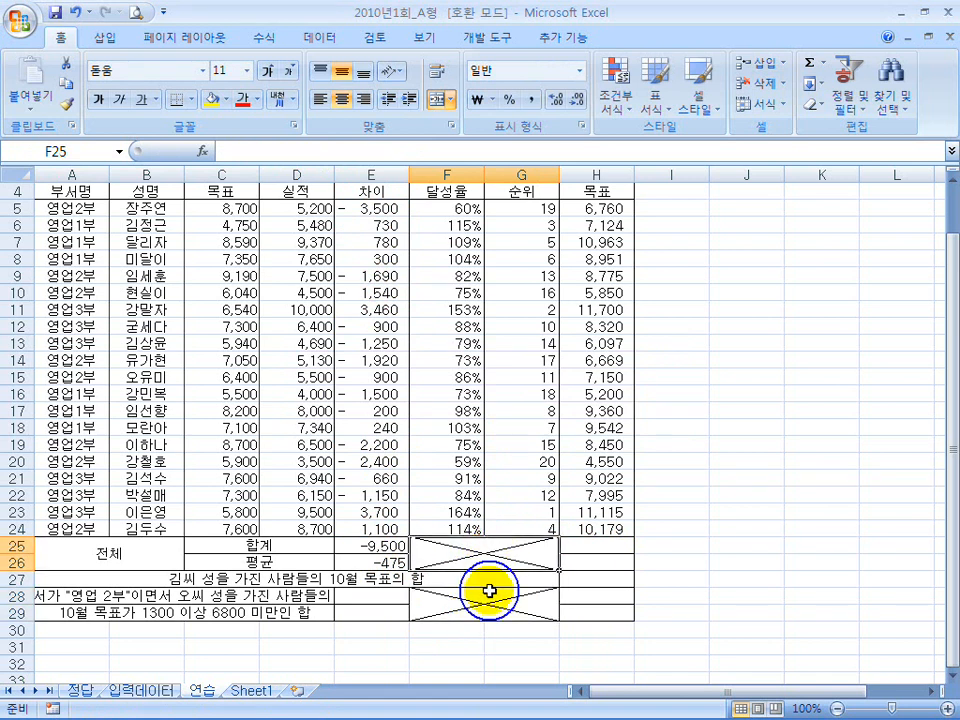
ctrl+click(483, 607)
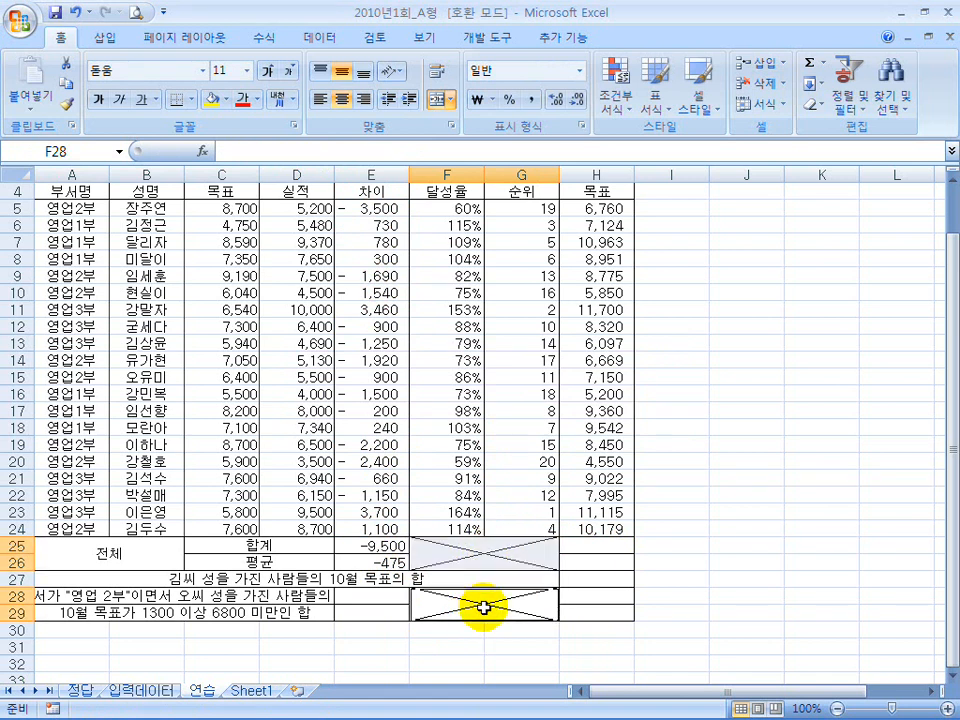
key(ctrl+1)
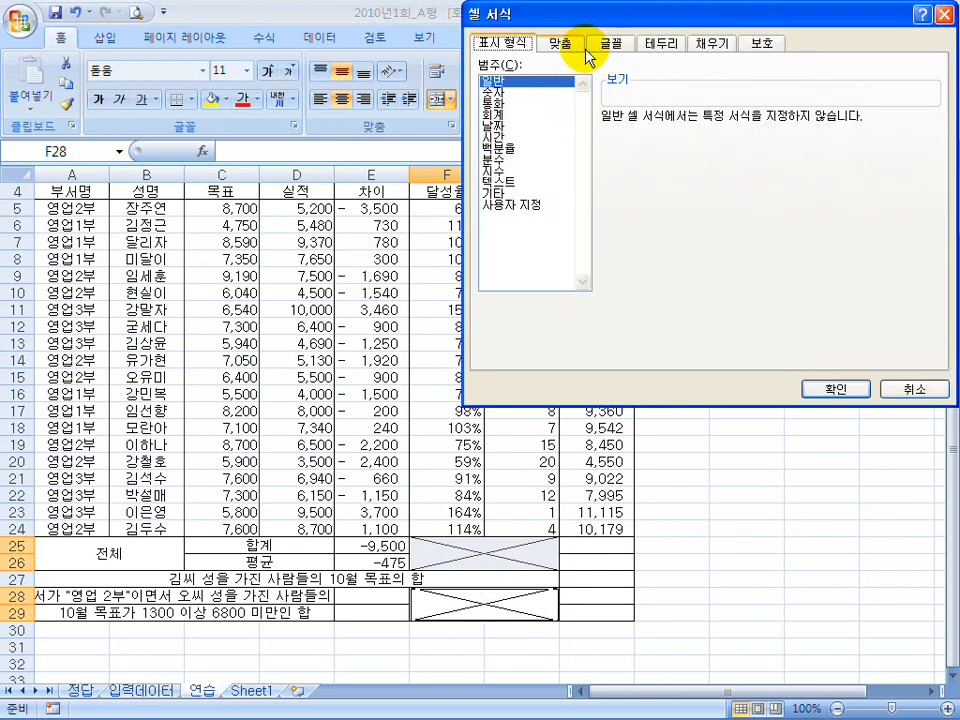
click(659, 45)
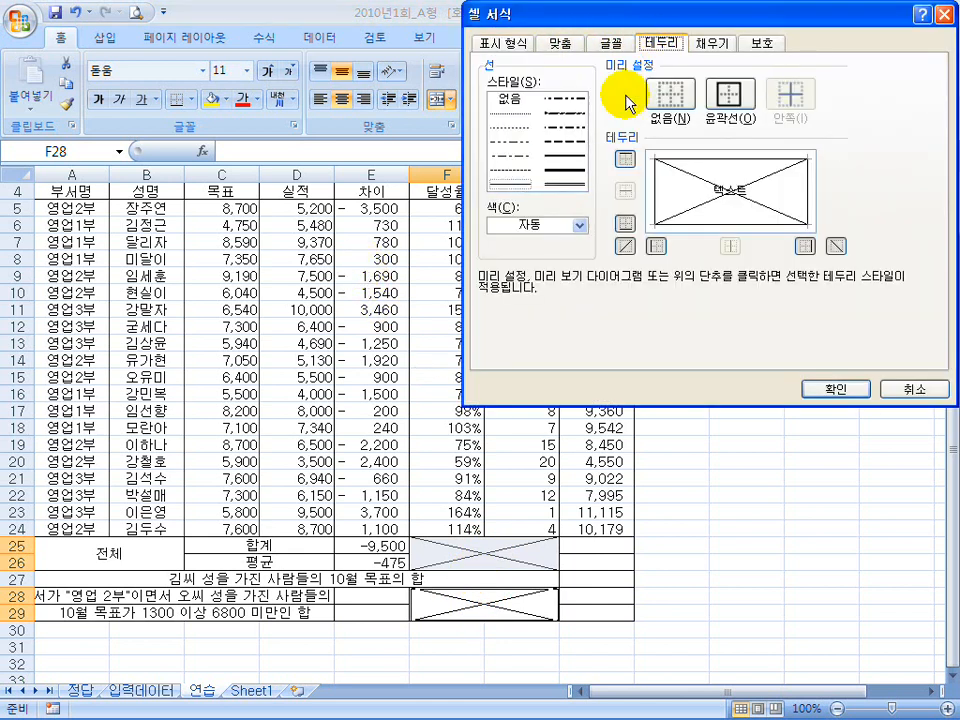
click(627, 246)
click(838, 246)
click(836, 389)
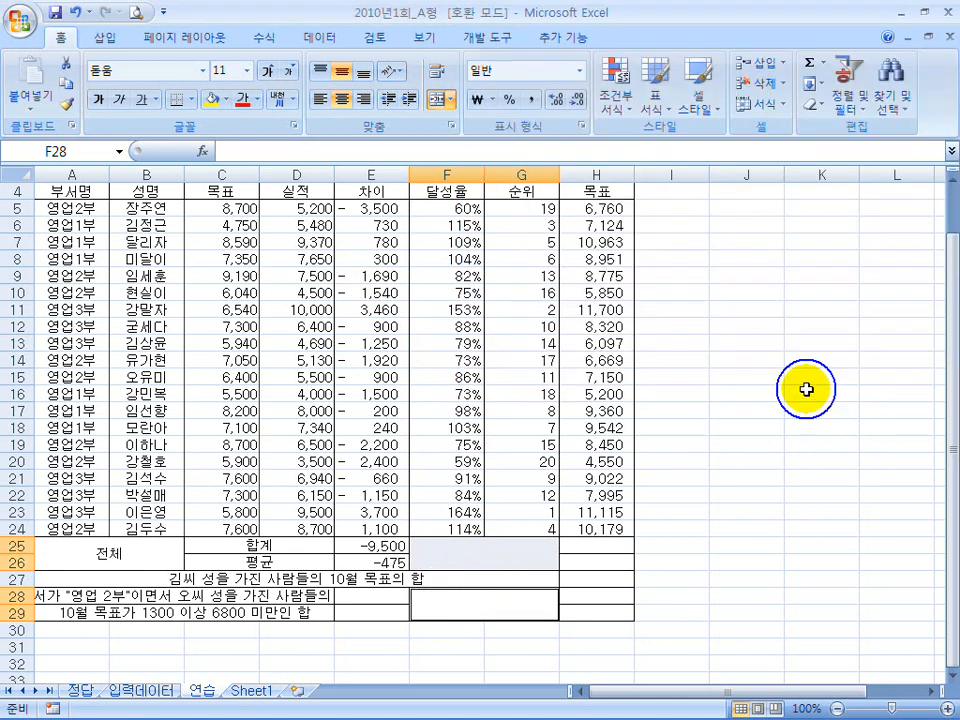
click(439, 99)
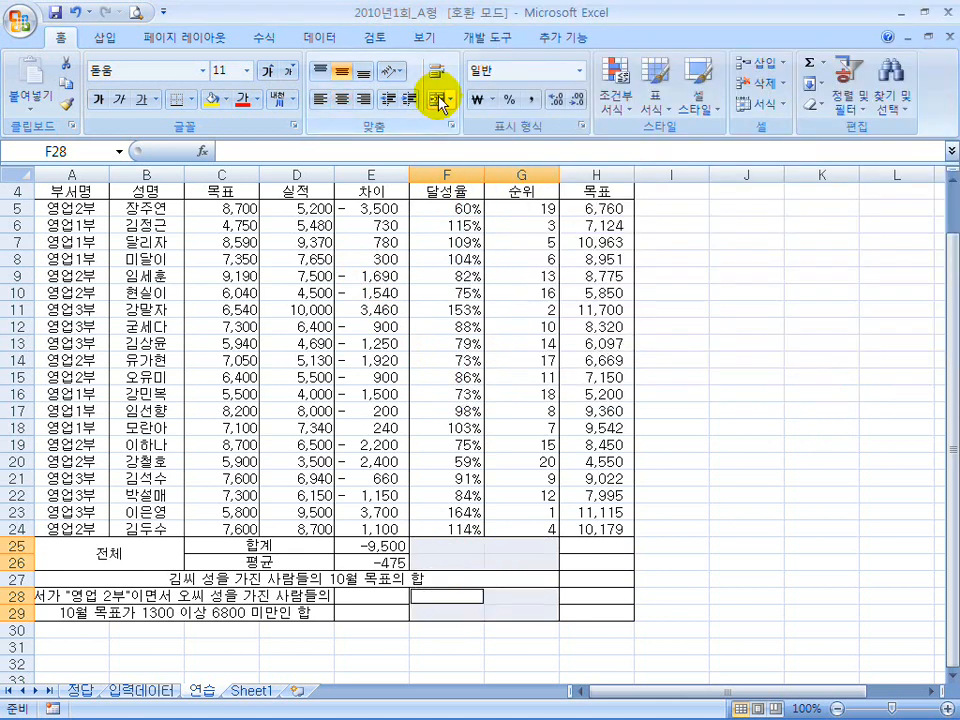
click(739, 527)
Step: Fill the 합계 and 평균 formulas from E25 and E26 across to column H, and clear the contents of F25:G26
click(405, 550)
drag(409, 553, 626, 554)
click(390, 563)
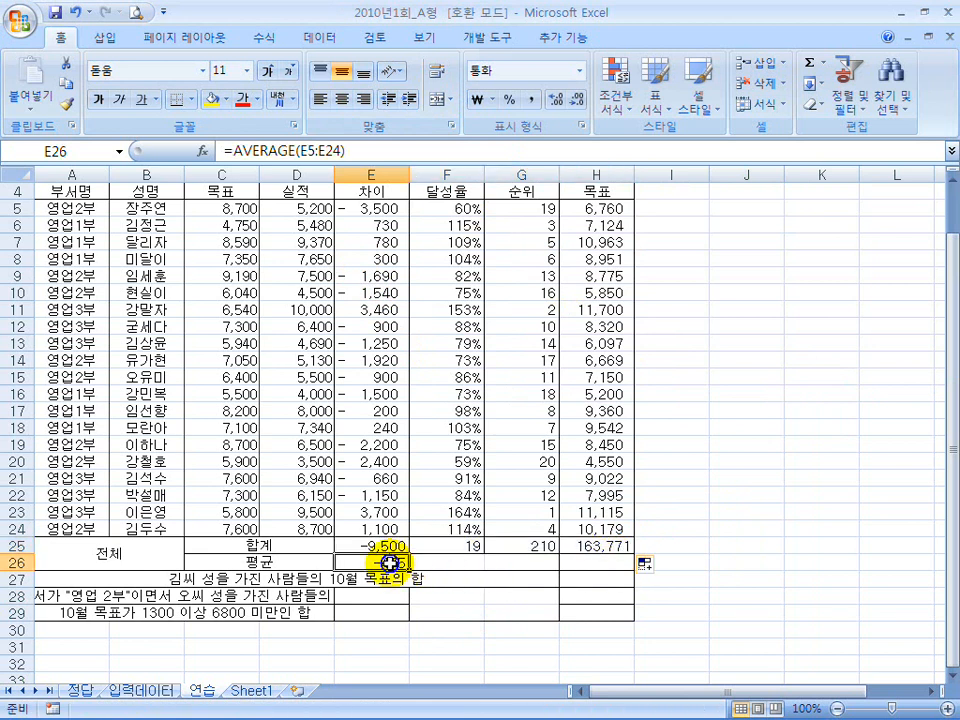
drag(410, 571, 620, 571)
drag(467, 545, 516, 560)
key(Delete)
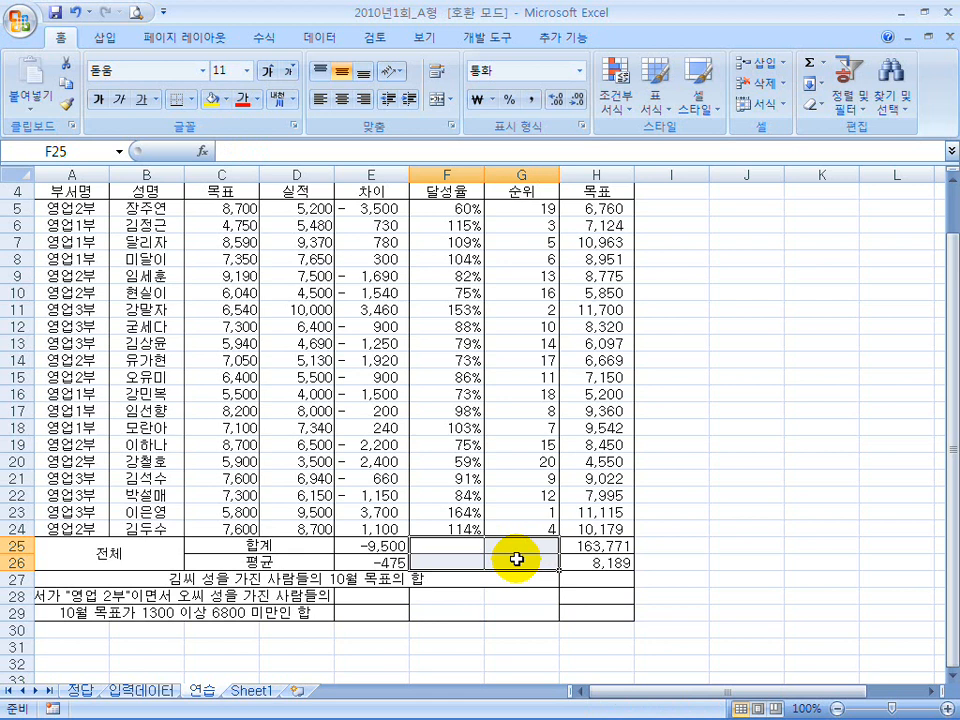
Step: Merge and center F25:G26 and add both diagonal borders to the merged cell
click(437, 100)
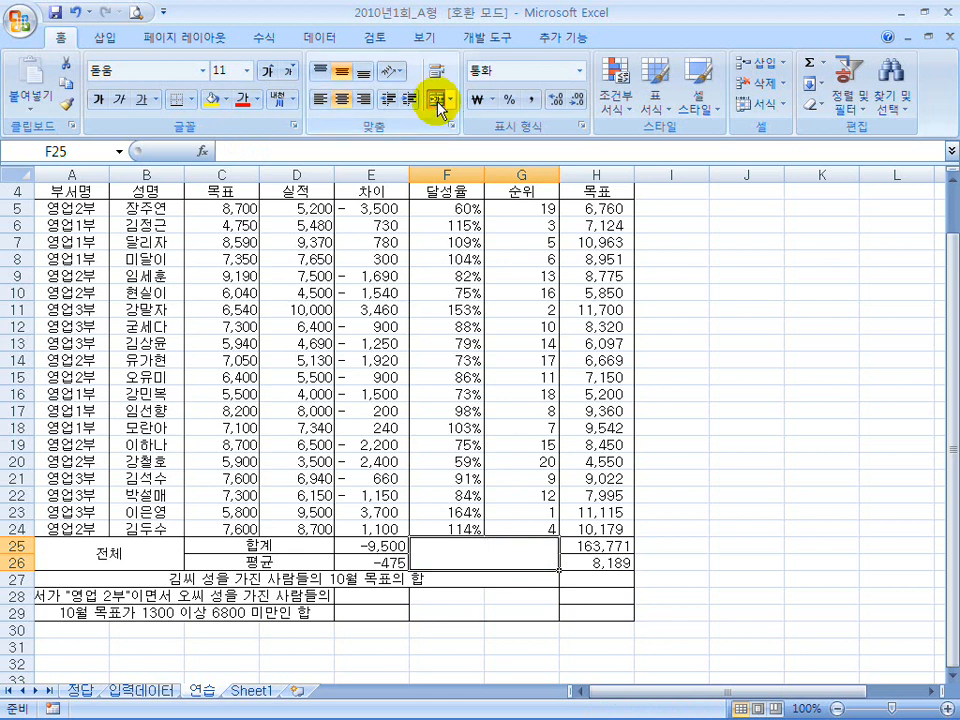
key(ctrl+1)
click(626, 246)
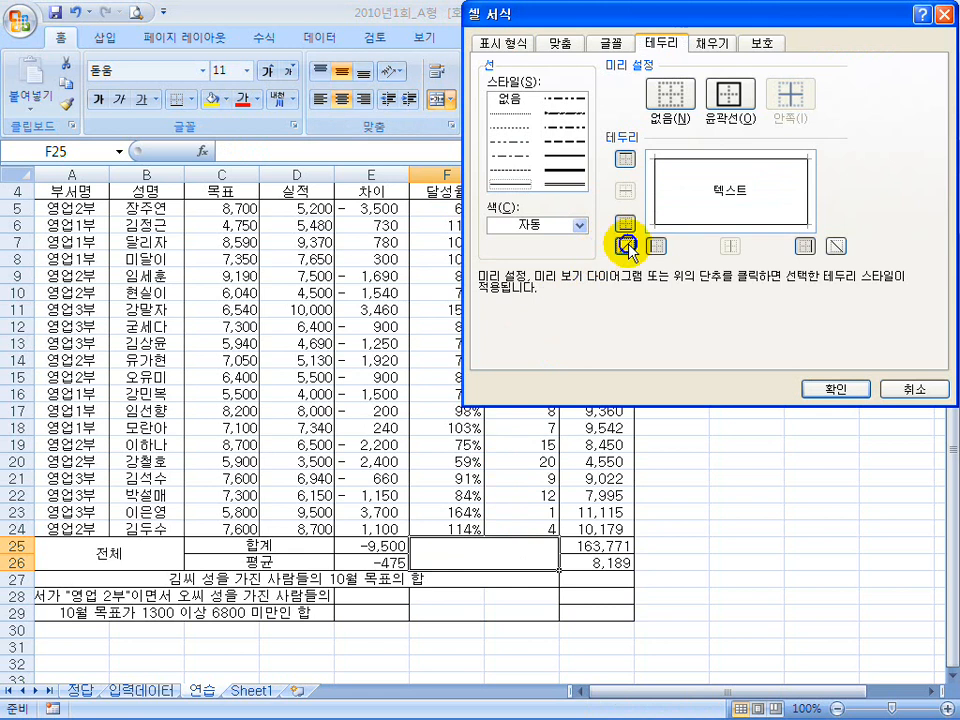
click(836, 246)
click(833, 389)
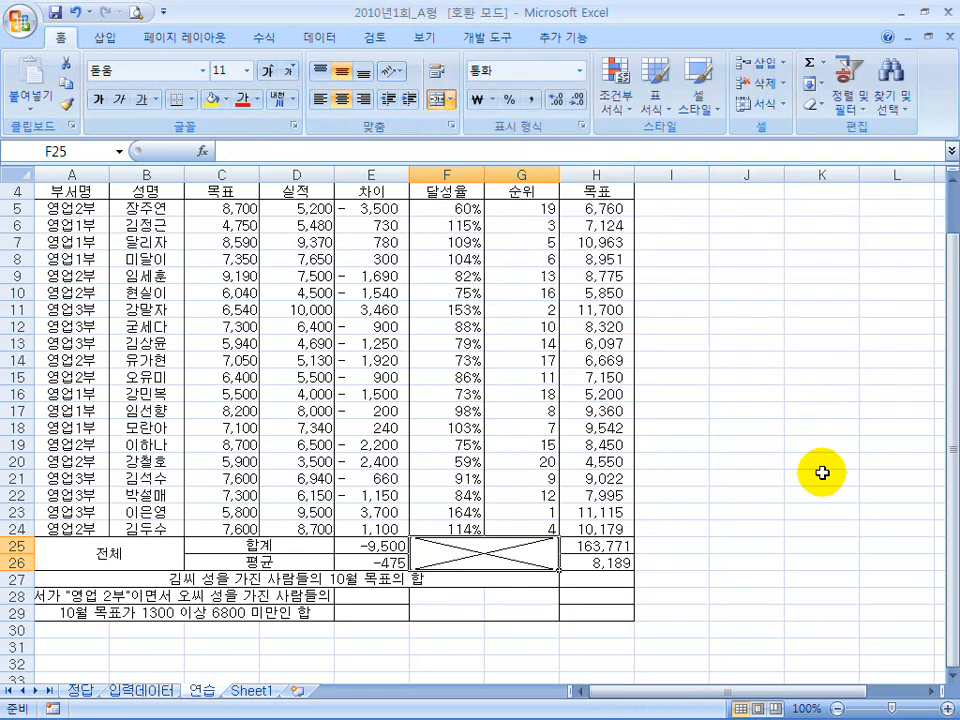
click(818, 478)
click(290, 577)
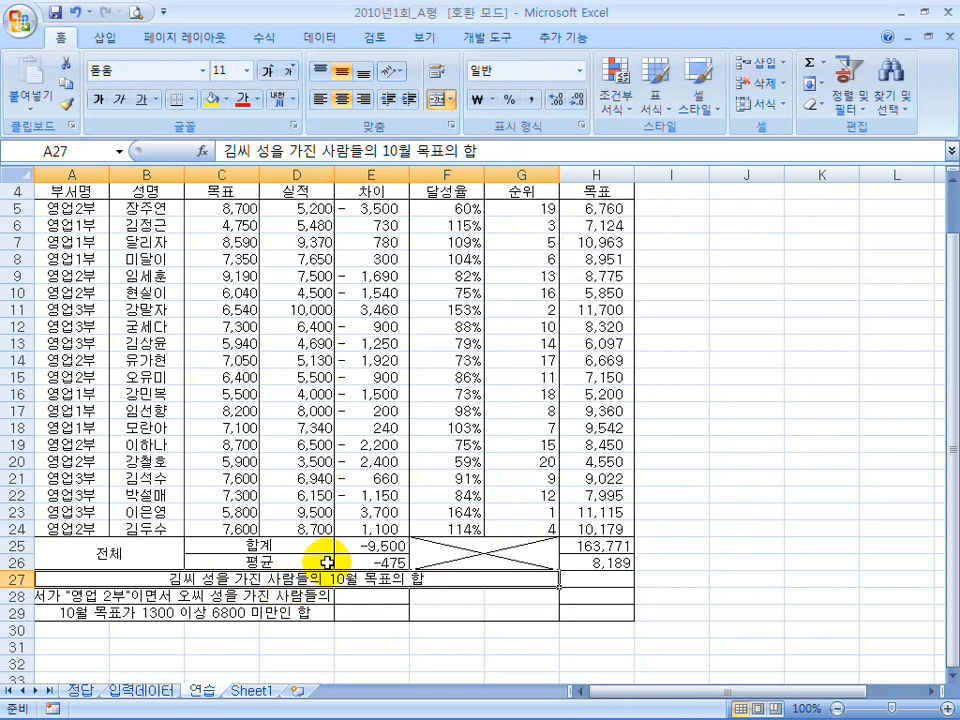
click(138, 210)
drag(138, 210, 146, 527)
click(577, 577)
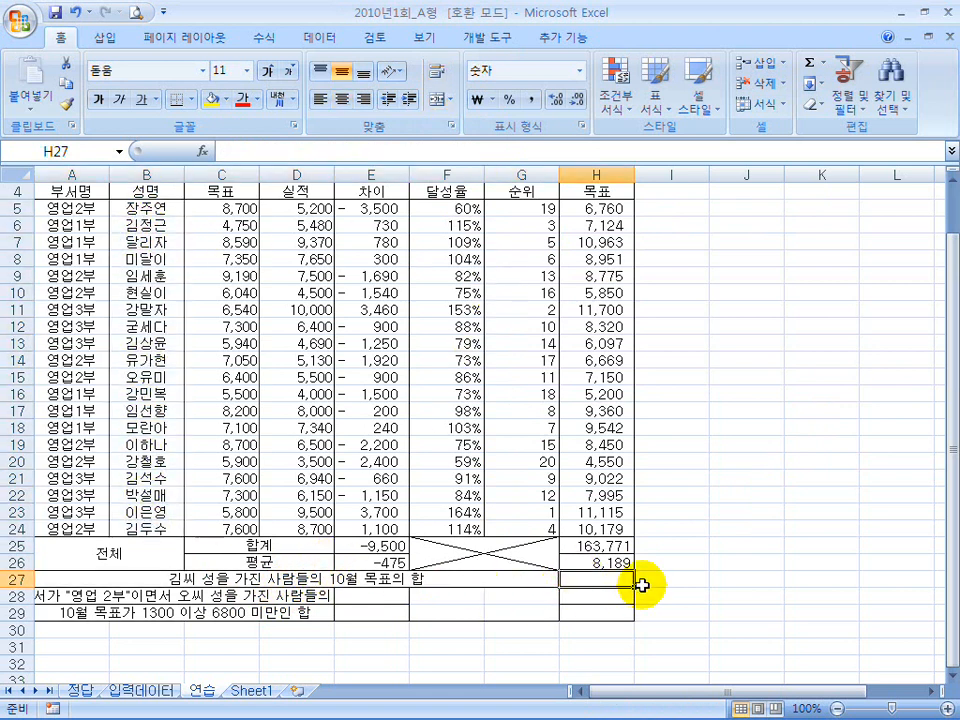
text(=)
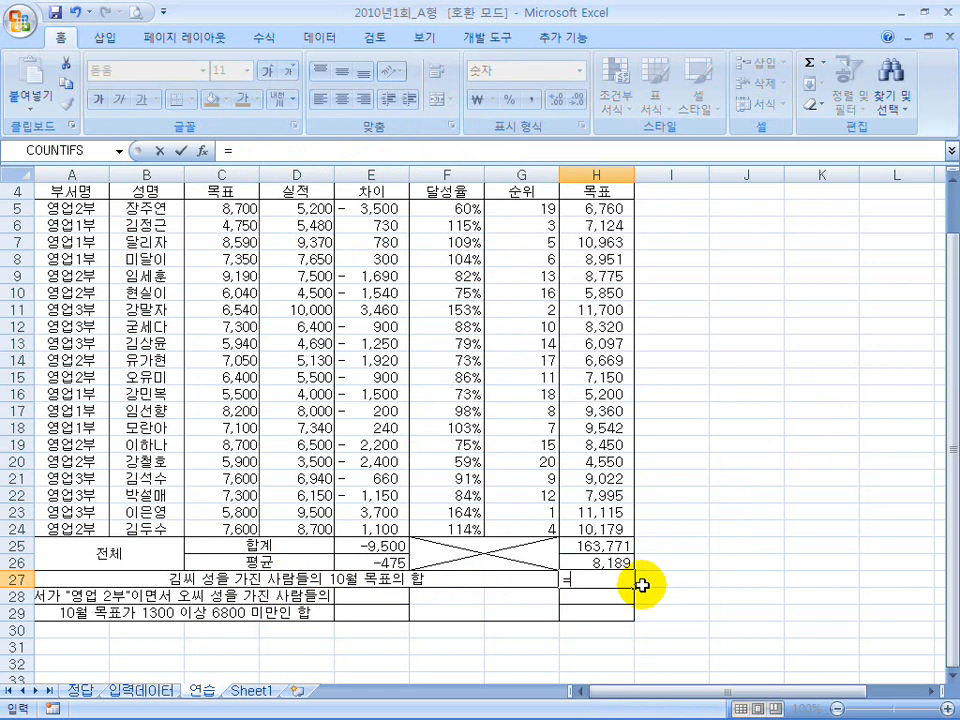
key(Escape)
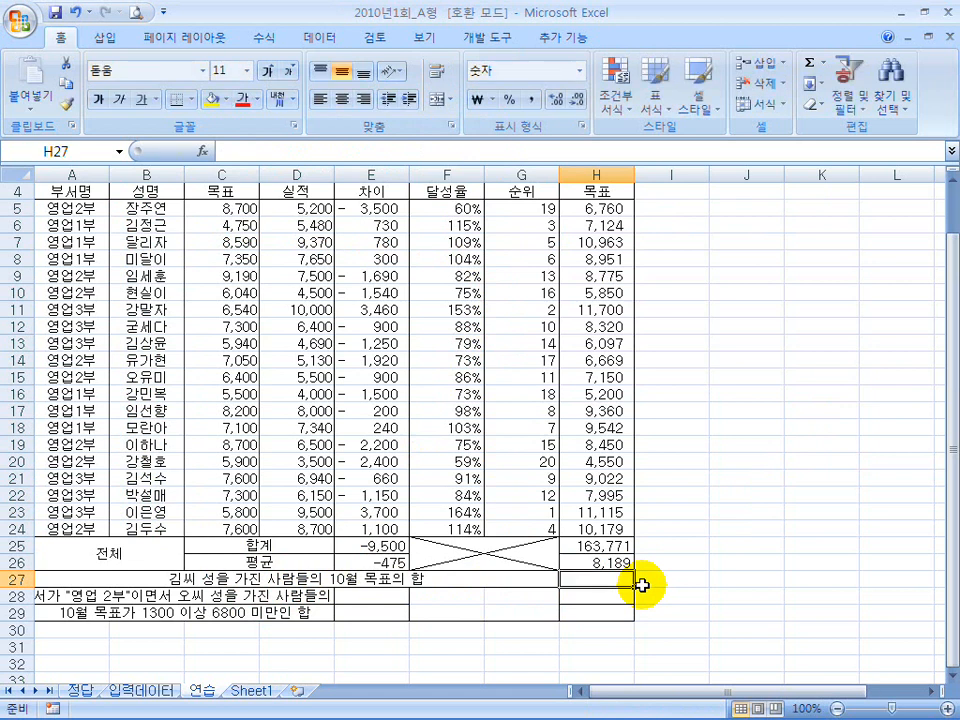
Step: Set up a criteria range in J5:J6 with a copy of the 성명 header and the condition 김* below it
click(172, 197)
key(ctrl+c)
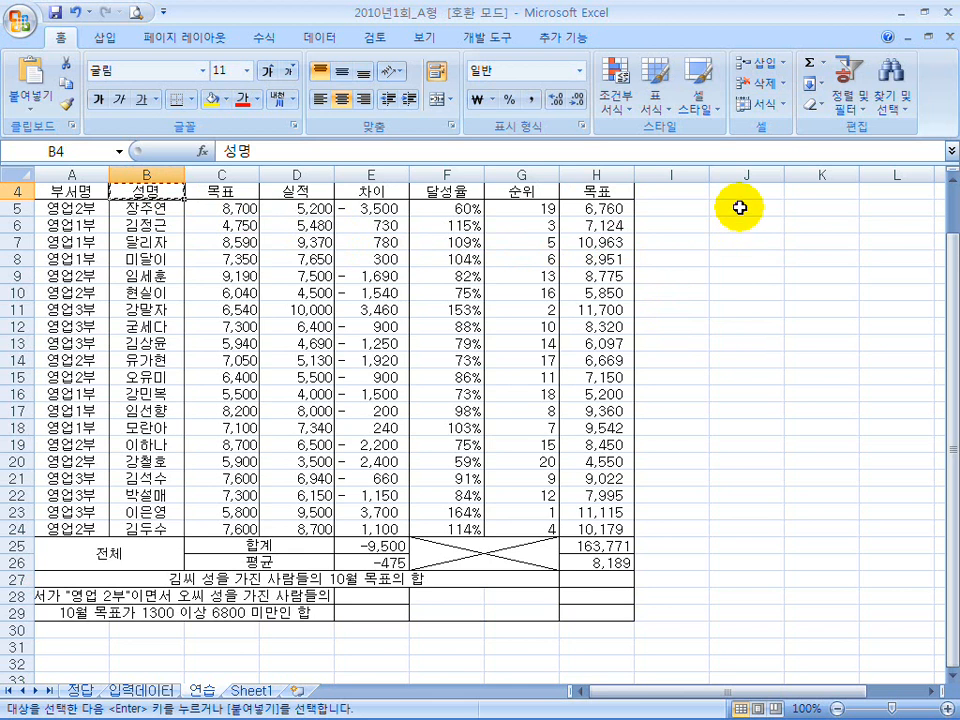
click(740, 207)
key(ctrl+v)
click(668, 232)
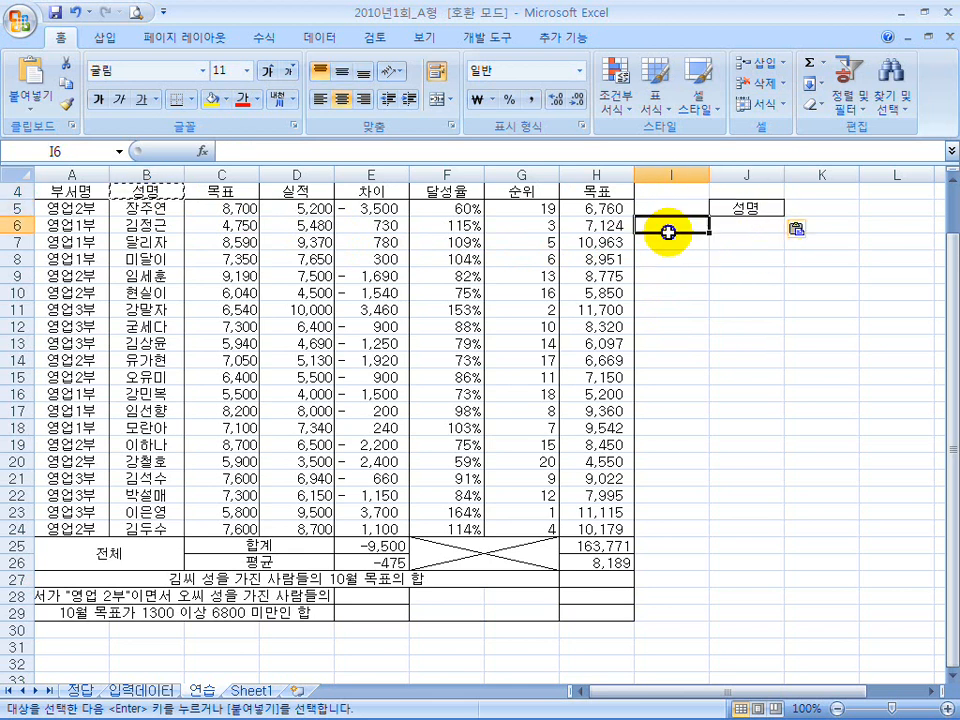
drag(619, 172, 621, 205)
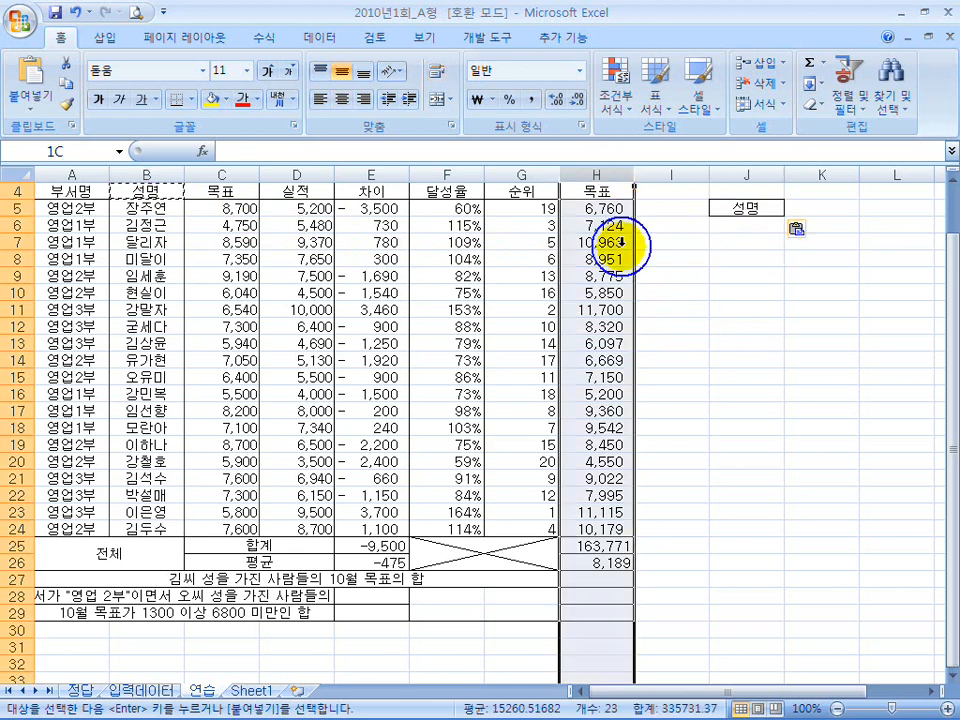
click(677, 208)
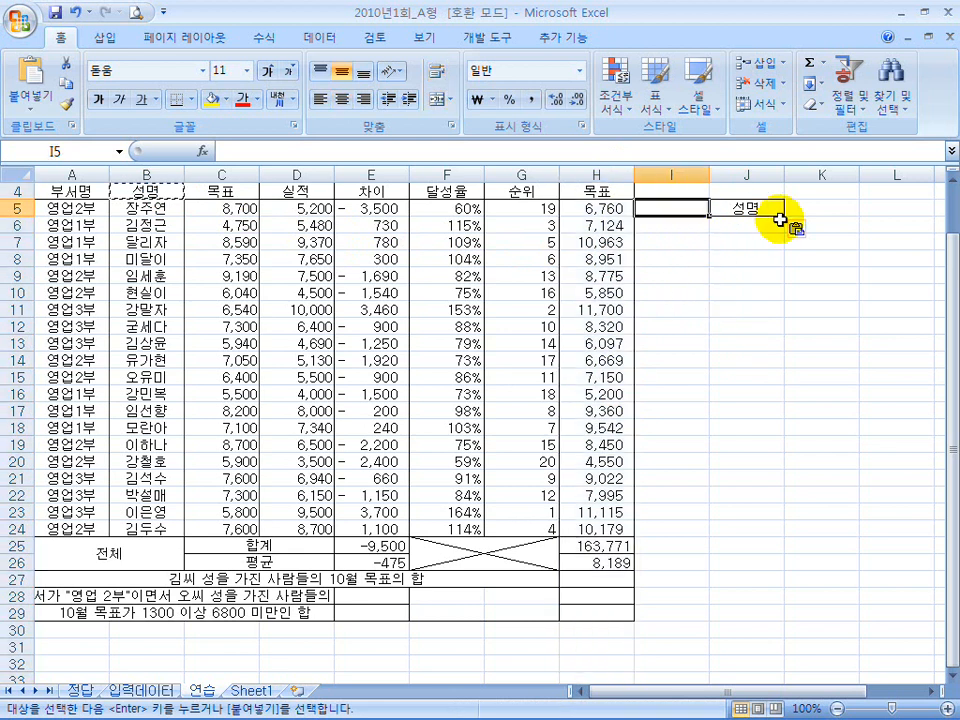
click(765, 222)
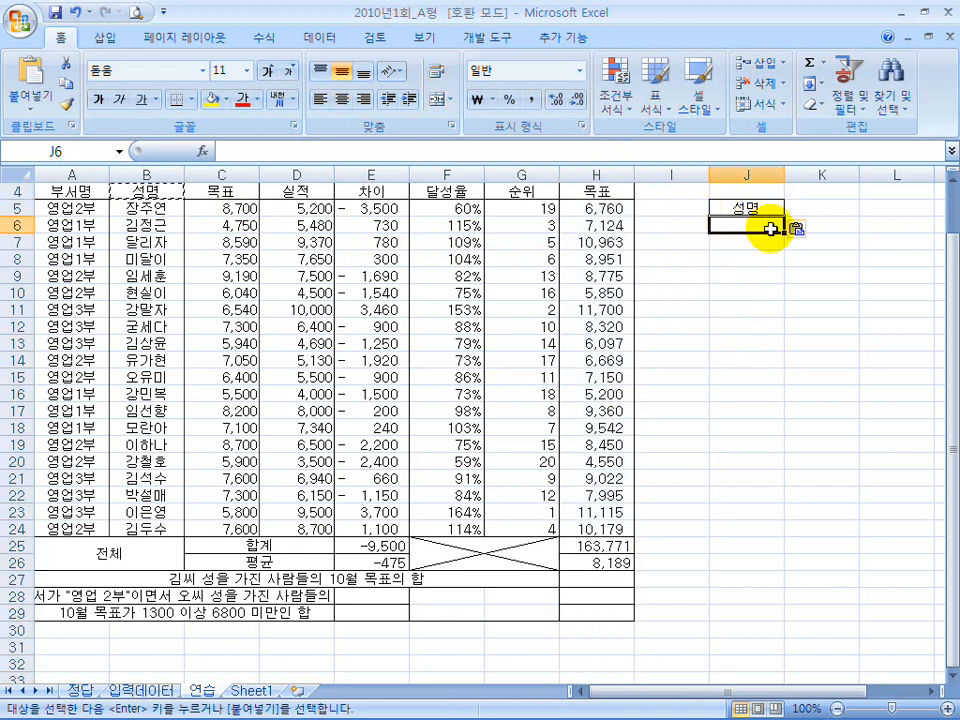
text(rla)
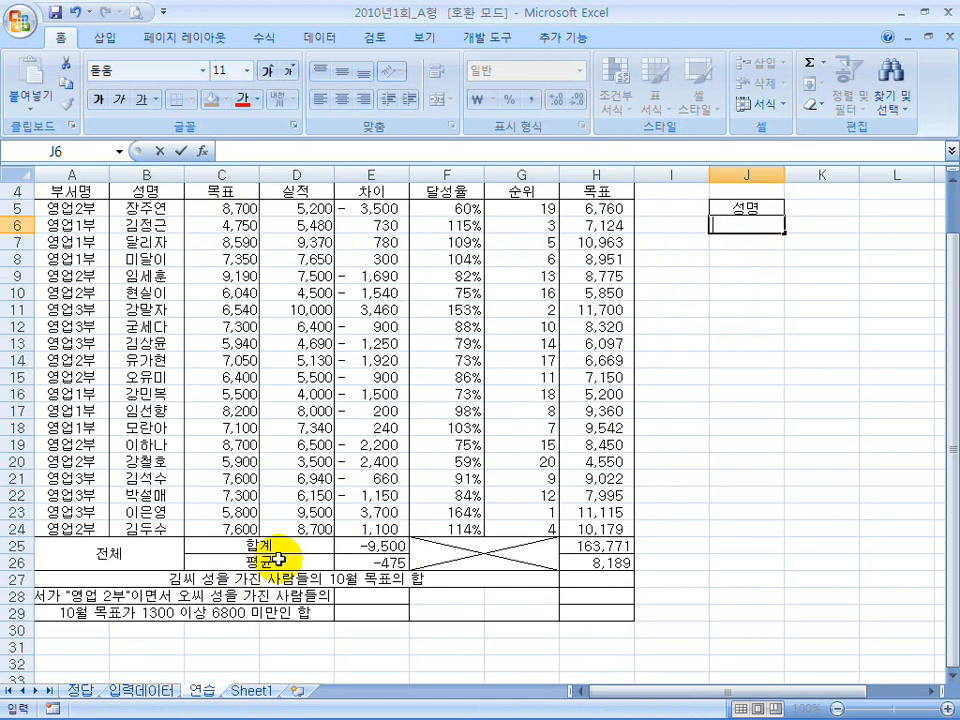
key(Return)
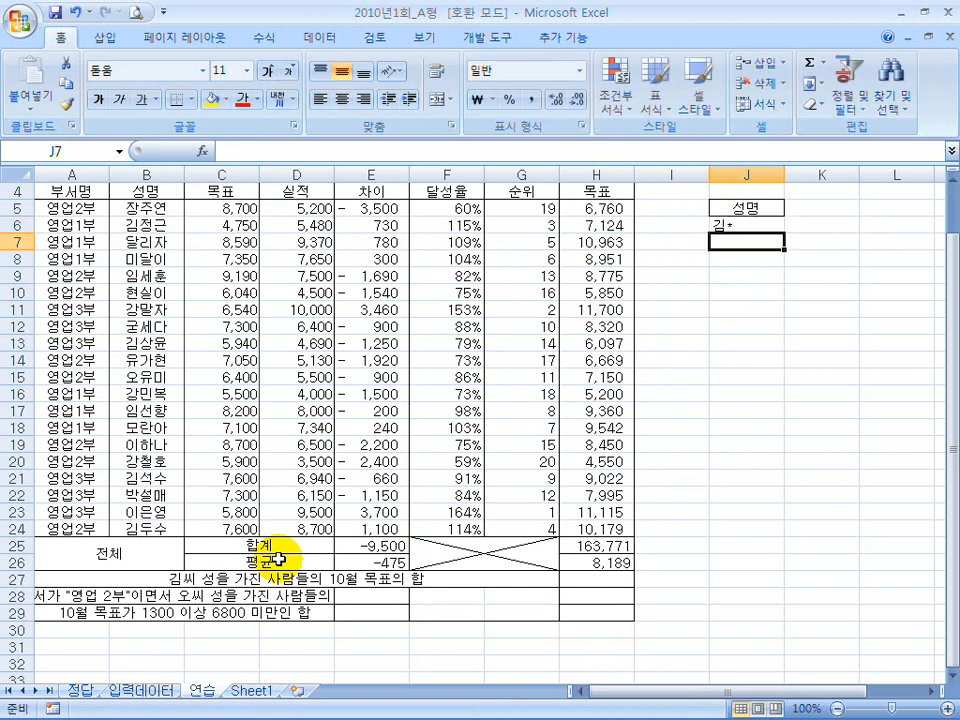
Step: Enter =DSUM(A3:H24,H3,J5:J6) in H27 for the 10월 목표 sum of people surnamed 김
click(589, 581)
text(=ㅇㄴ)
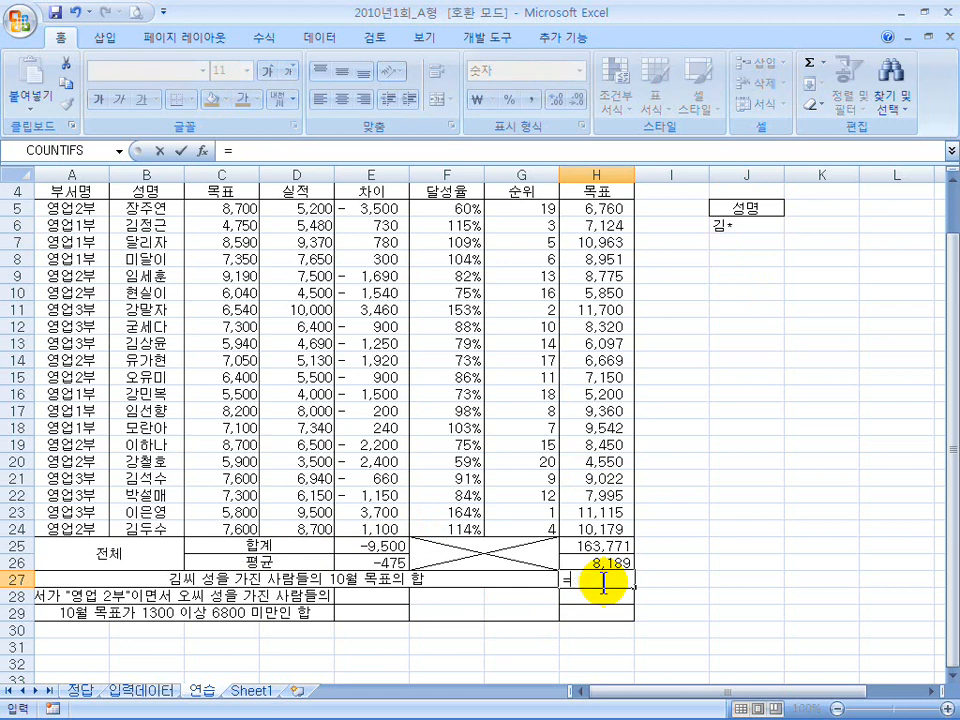
text(dsum)
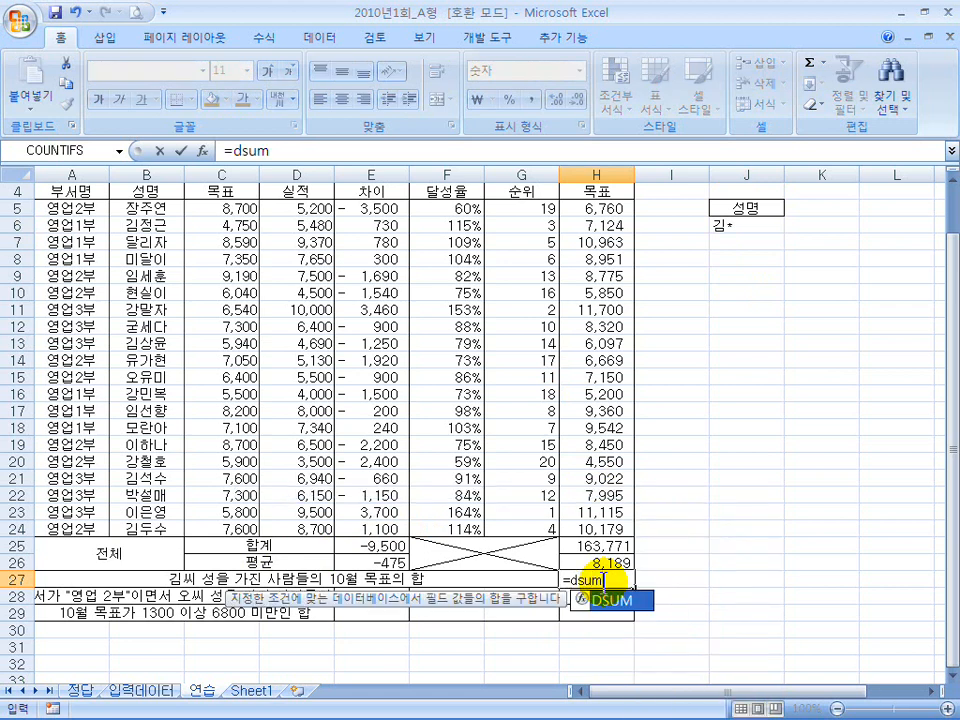
text(()
drag(45, 191, 627, 527)
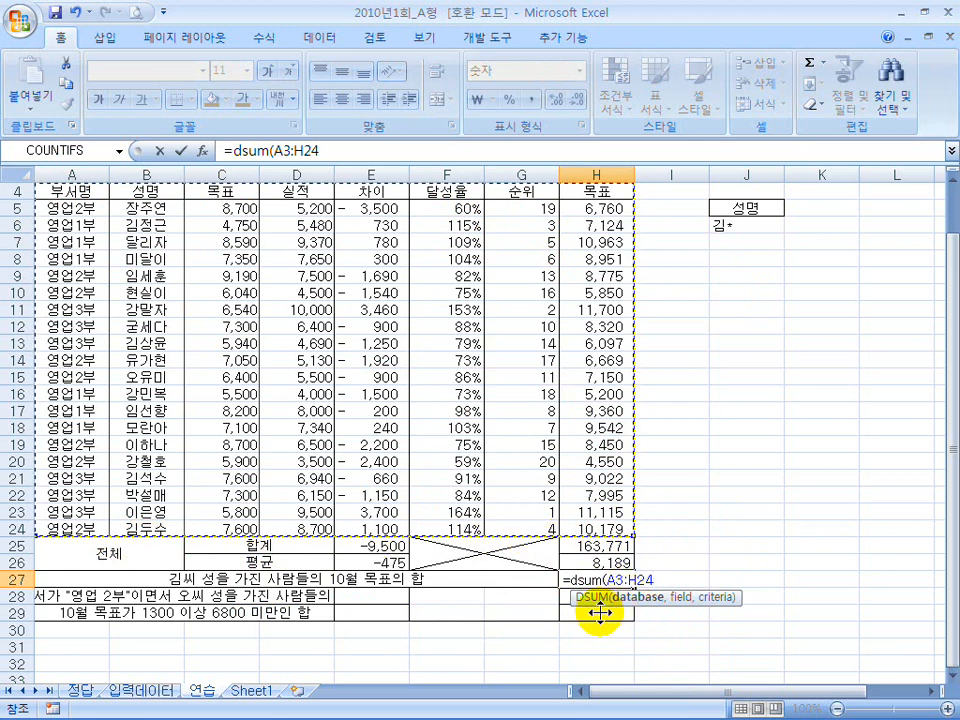
text(,)
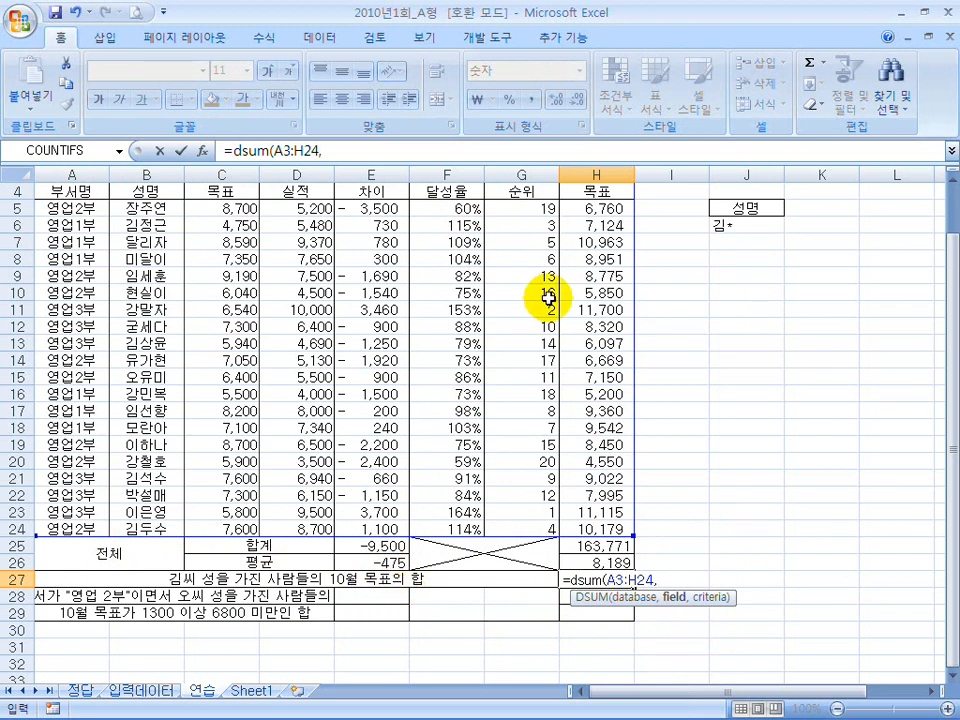
click(605, 194)
scroll(598, 245, up, 1)
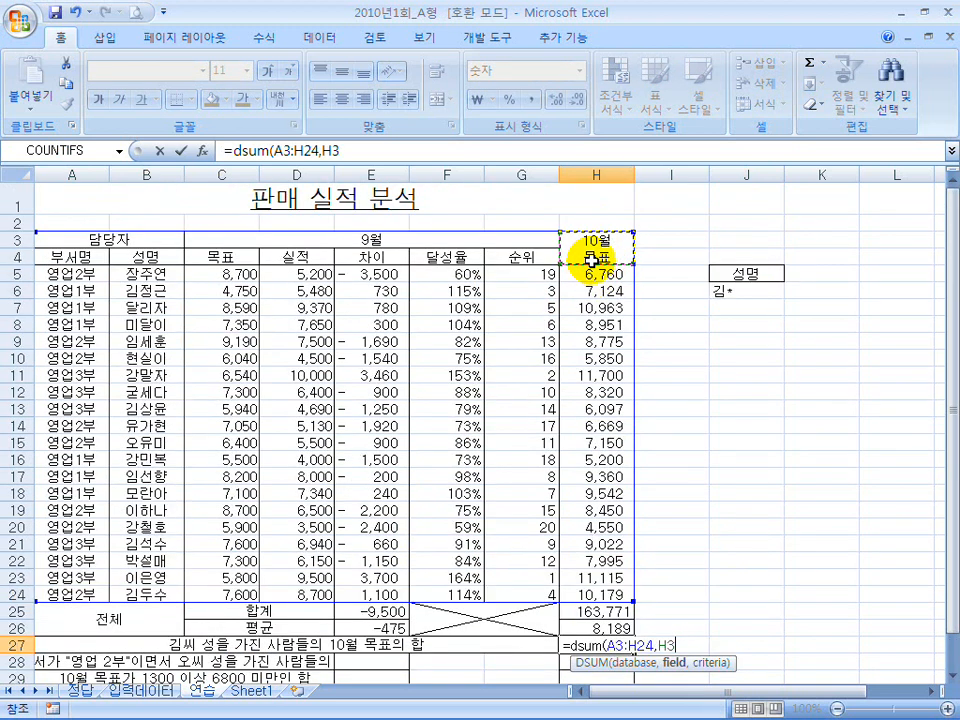
text(,)
drag(739, 278, 741, 295)
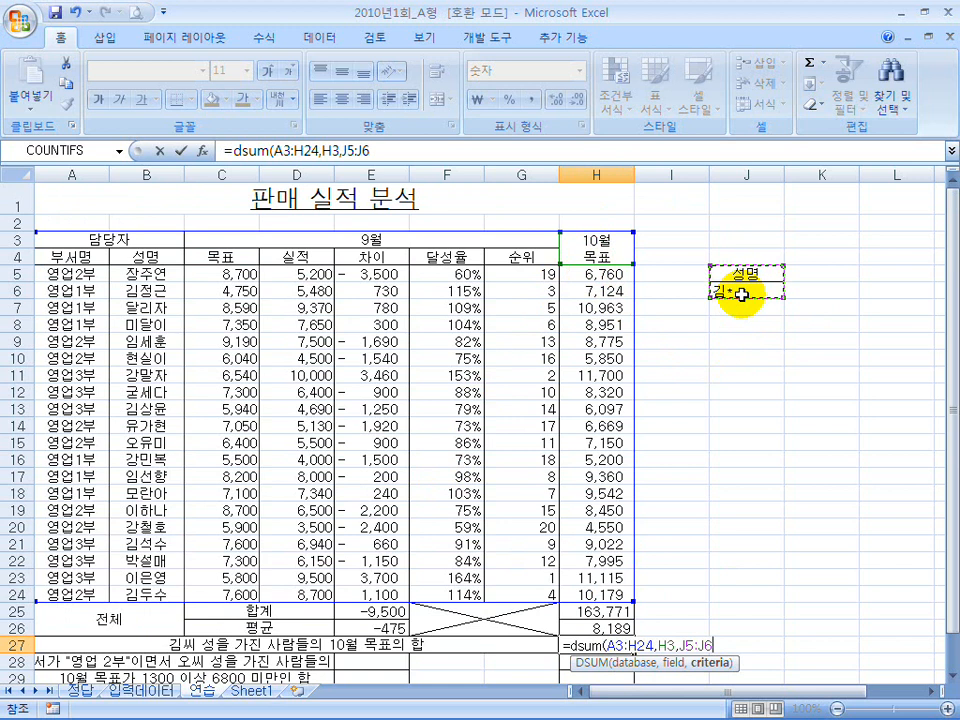
text())
key(Return)
Step: Try =SUMIF(B5:B24,"김*",H5:H24) in H27 instead, and restore the DSUM formula
click(605, 627)
click(603, 645)
scroll(609, 655, down, 1)
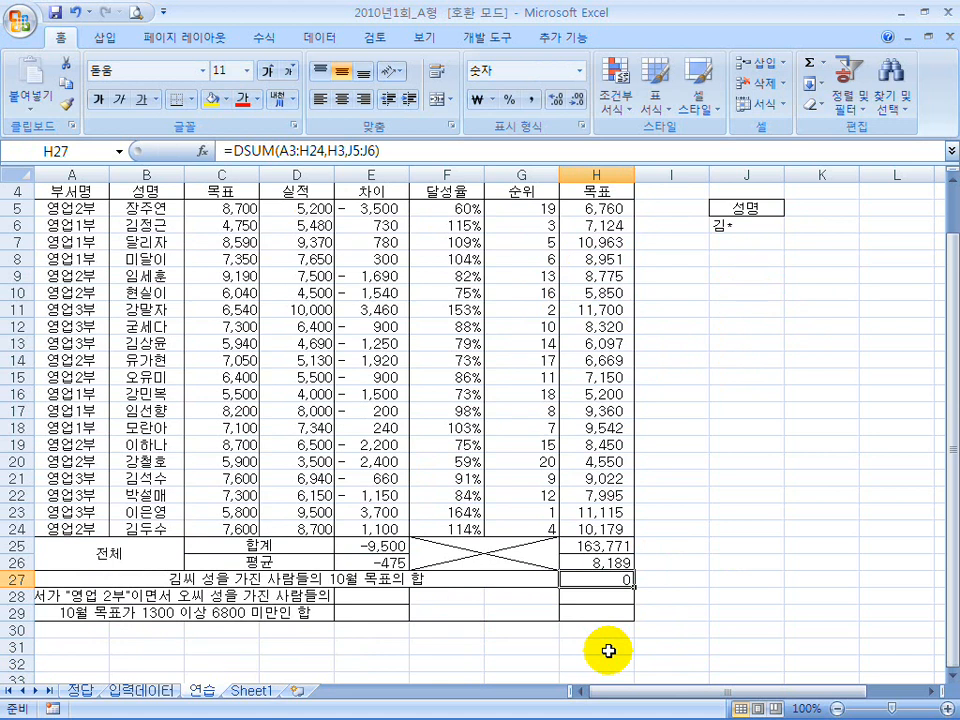
text(=sumif()
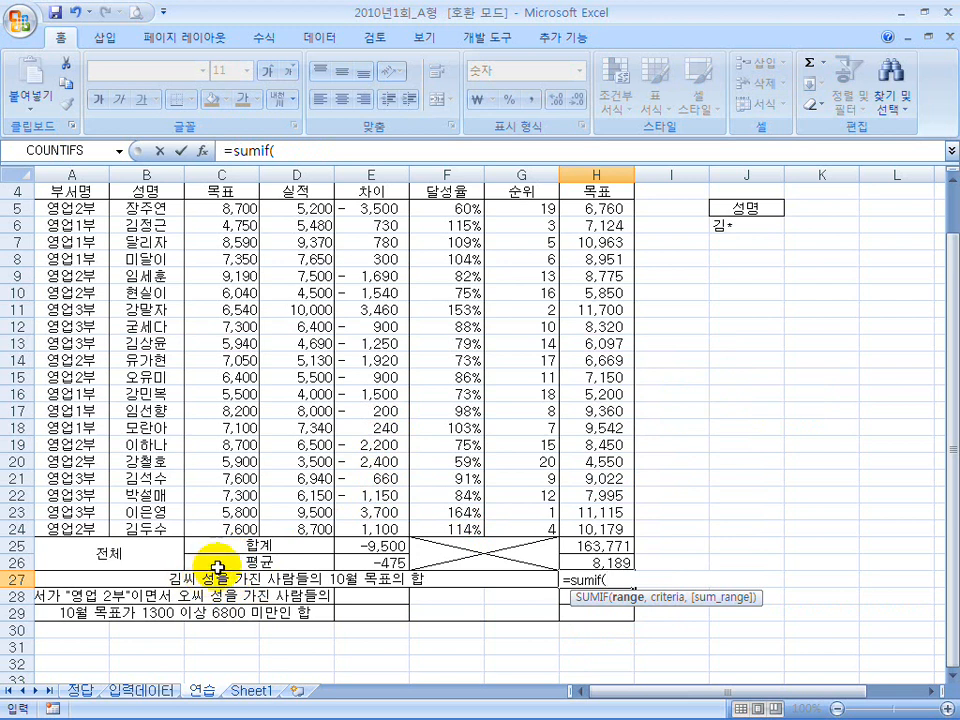
drag(140, 208, 163, 527)
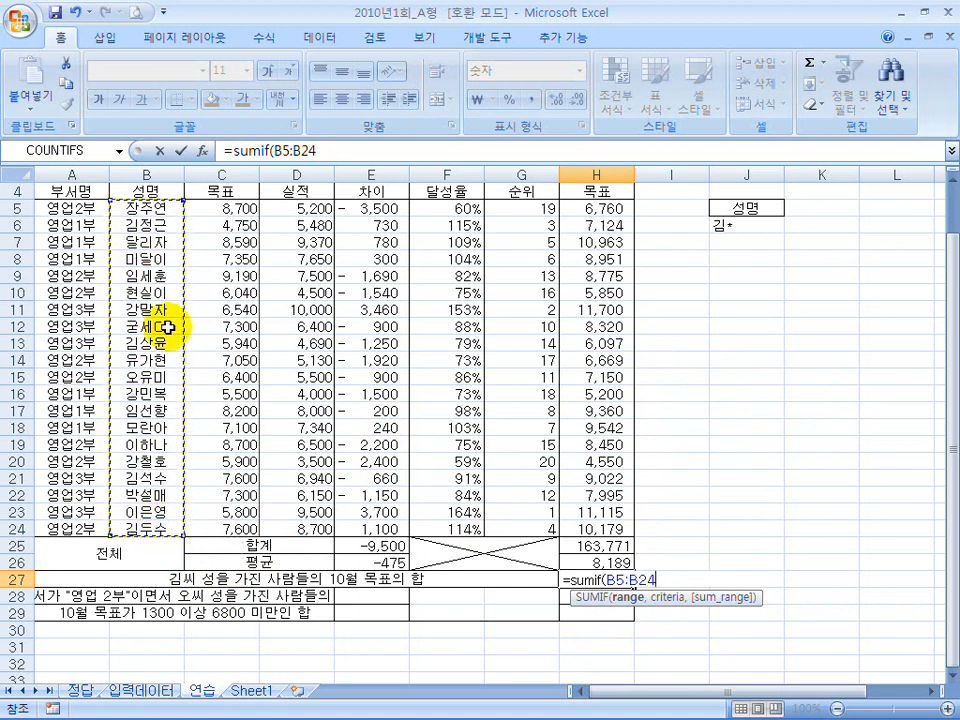
text(,"김)
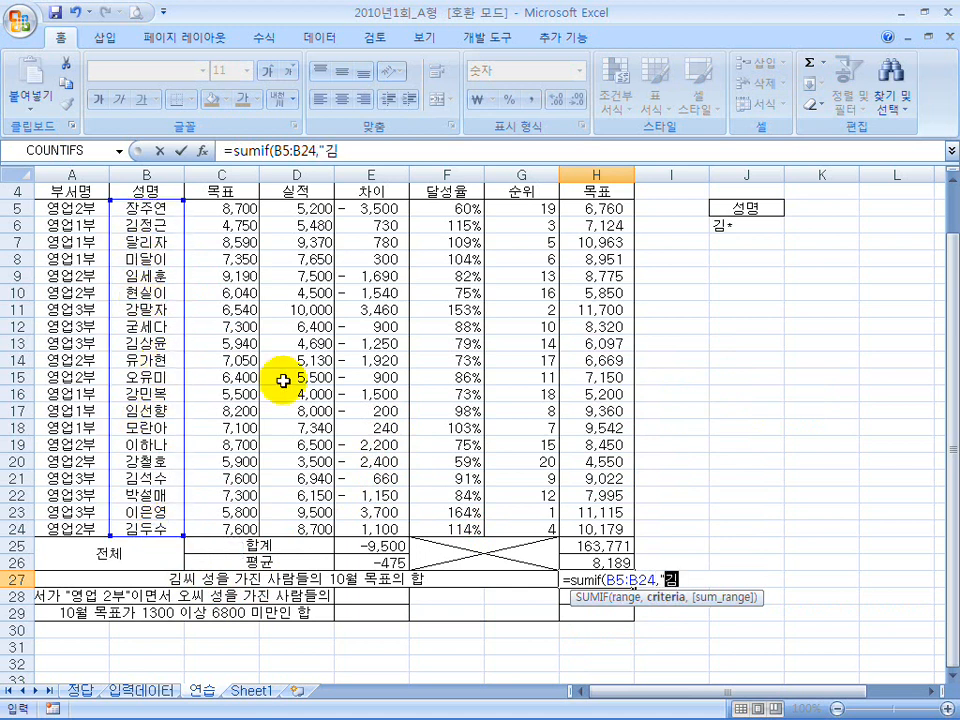
text(*",)
drag(596, 209, 596, 226)
drag(596, 311, 595, 527)
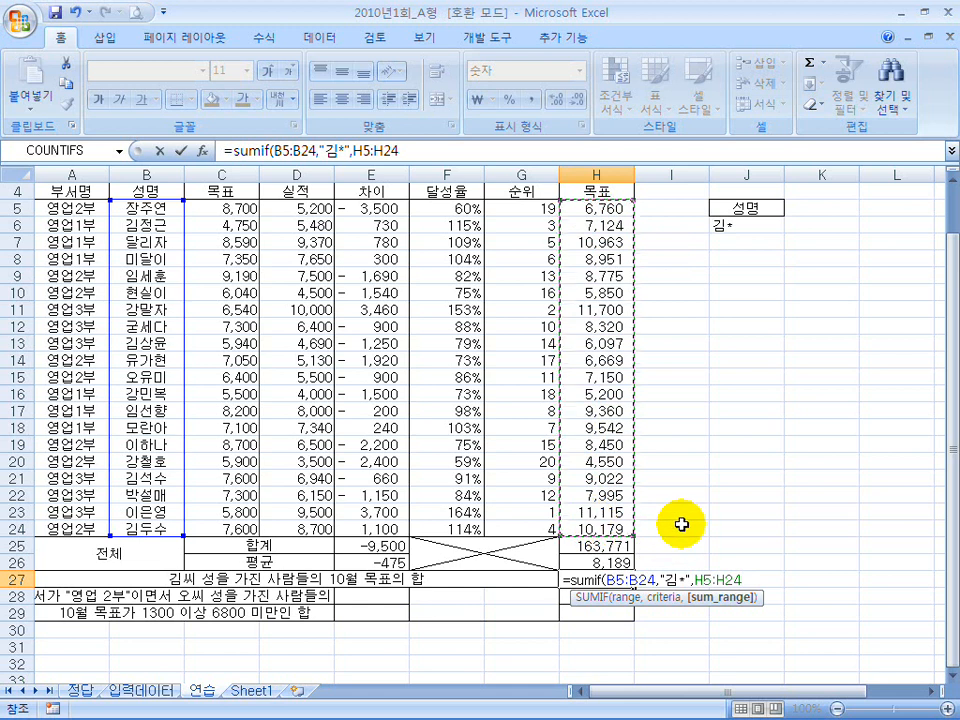
key(Return)
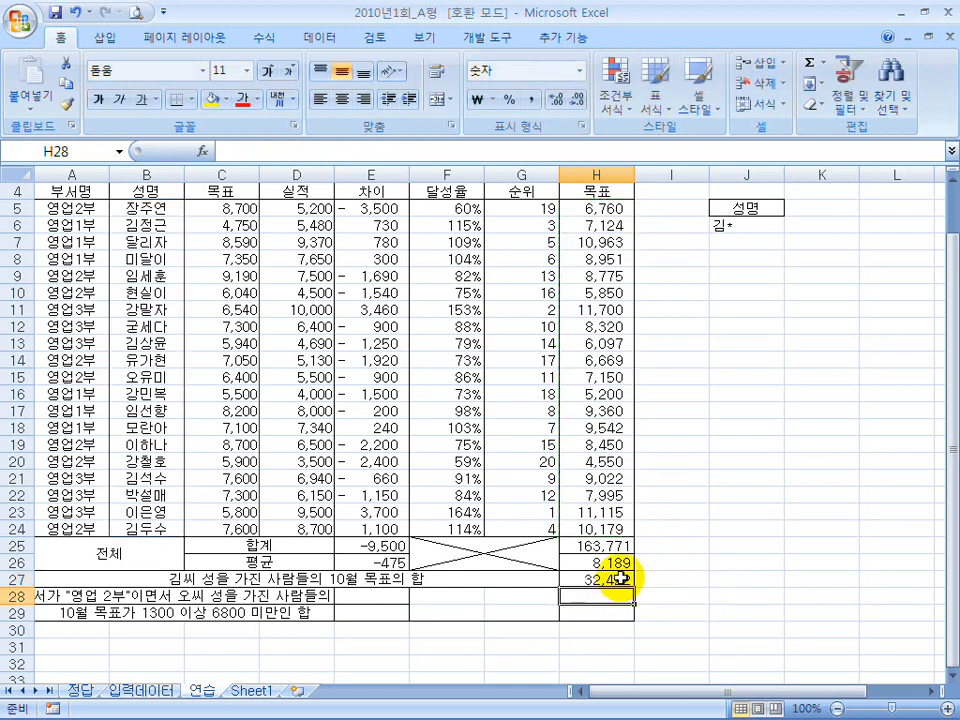
click(621, 578)
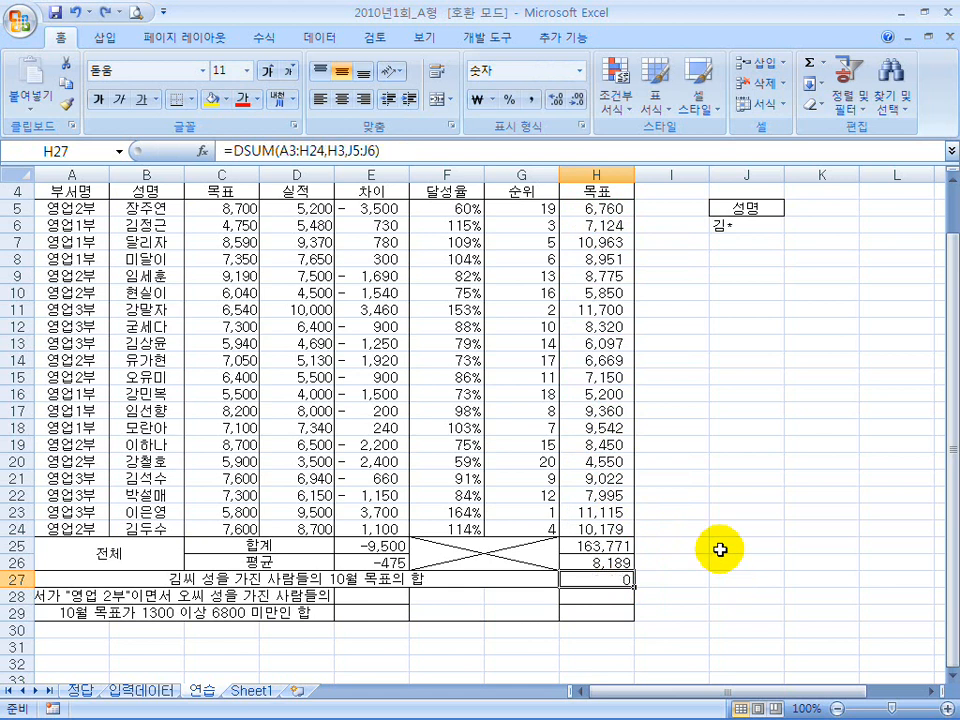
Step: Open the DSUM formula in H27 for editing and select its field argument H3
scroll(462, 326, up, 1)
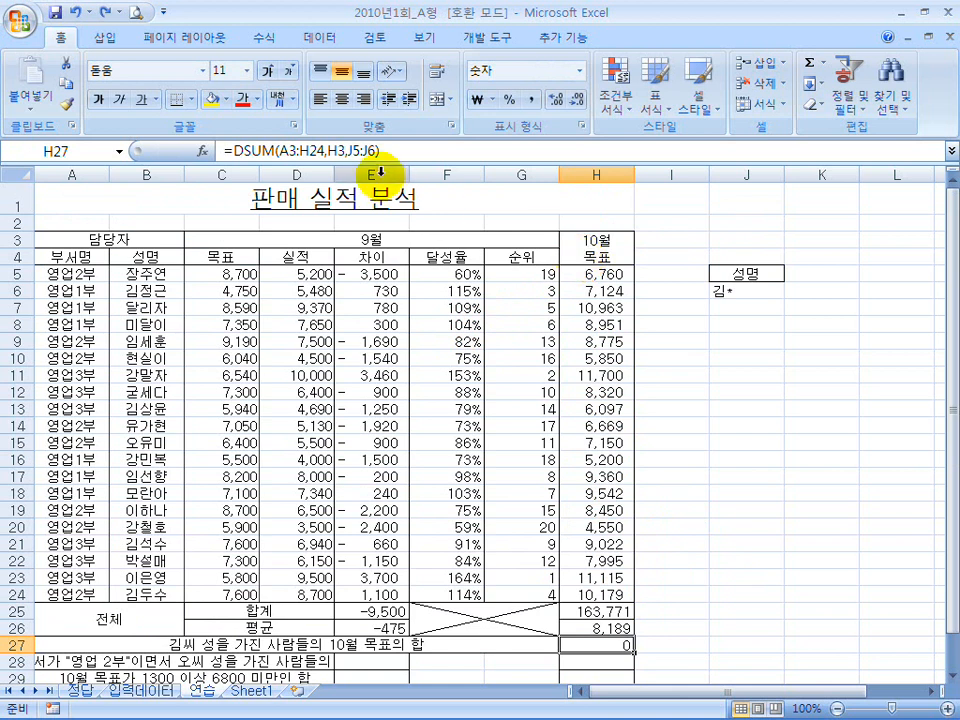
click(336, 148)
drag(336, 148, 328, 148)
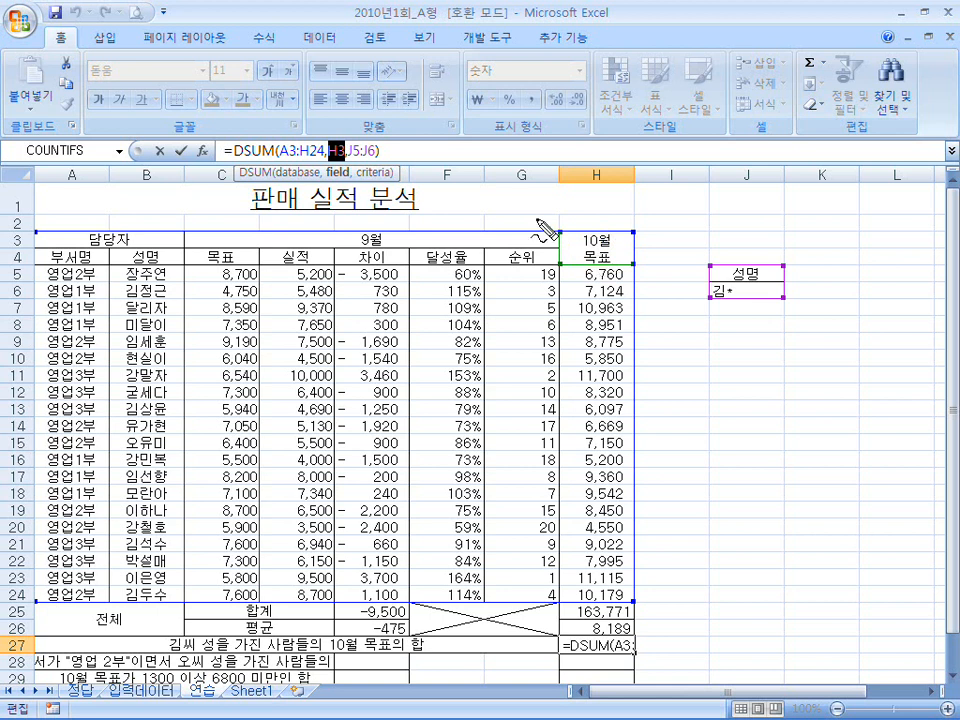
drag(554, 248, 649, 252)
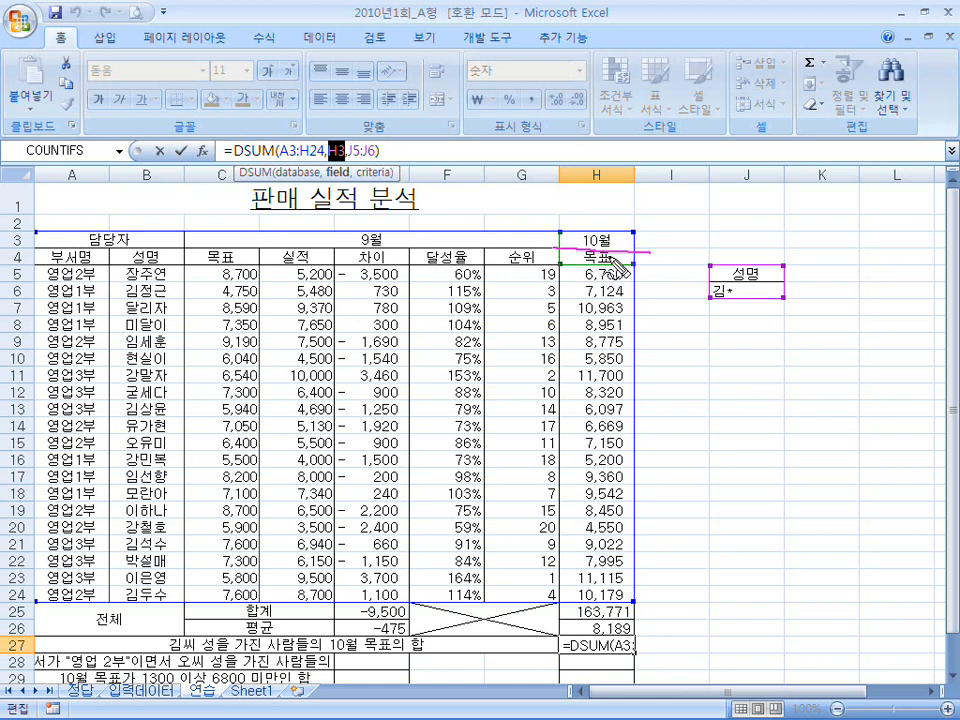
mouse_move(575, 262)
mouse_down()
mouse_move(585, 256)
mouse_move(570, 240)
mouse_move(626, 266)
mouse_move(572, 268)
mouse_up()
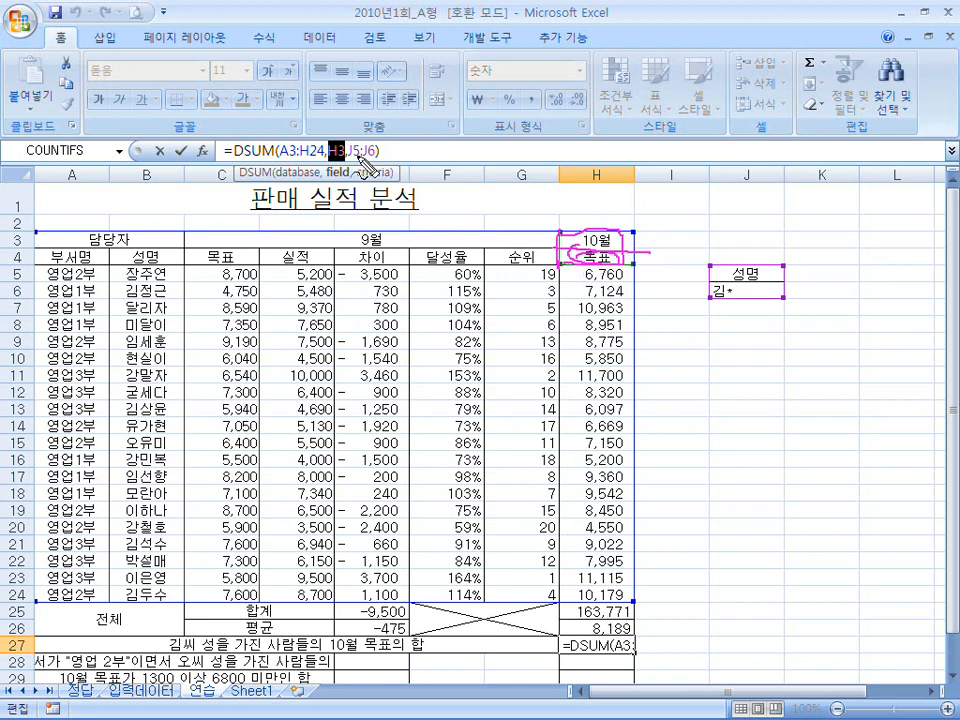
drag(352, 134, 360, 178)
drag(620, 230, 648, 213)
drag(627, 257, 661, 251)
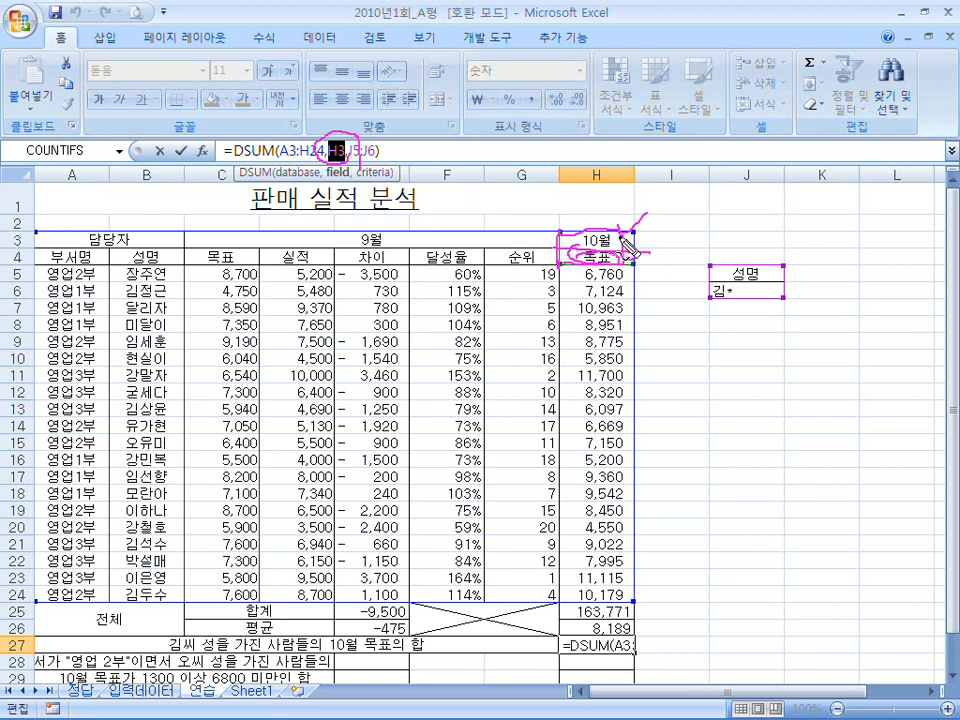
key(Escape)
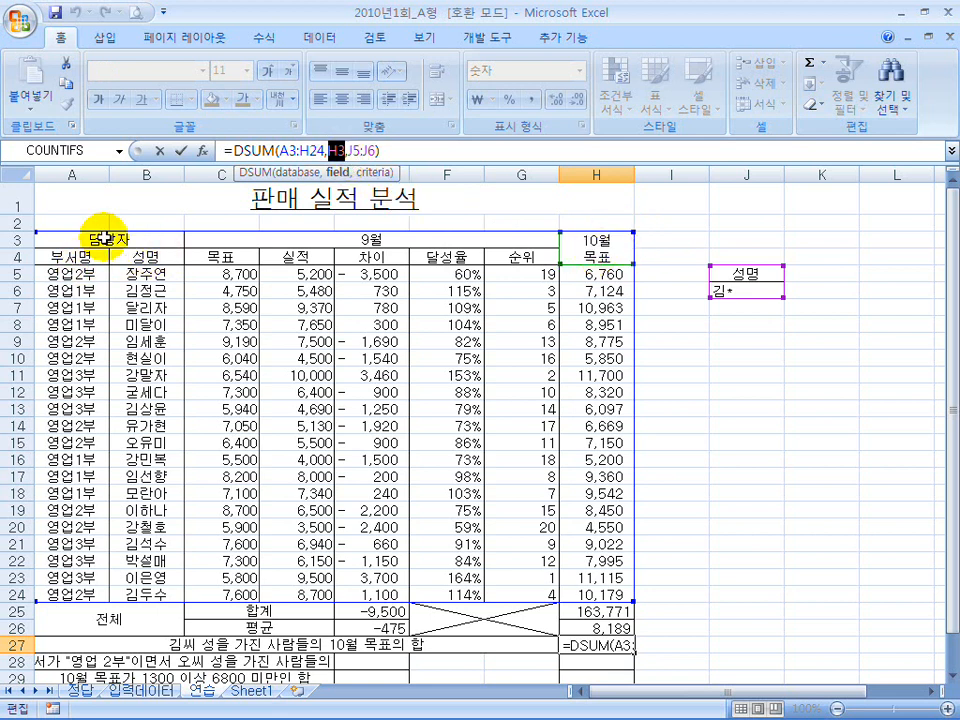
drag(78, 248, 78, 304)
drag(142, 262, 245, 285)
mouse_move(306, 258)
mouse_down()
mouse_move(318, 288)
mouse_move(306, 318)
mouse_up()
mouse_move(363, 263)
mouse_down()
mouse_move(357, 301)
mouse_move(410, 266)
mouse_move(428, 289)
mouse_up()
drag(505, 268, 510, 330)
drag(608, 262, 606, 285)
drag(578, 282, 648, 280)
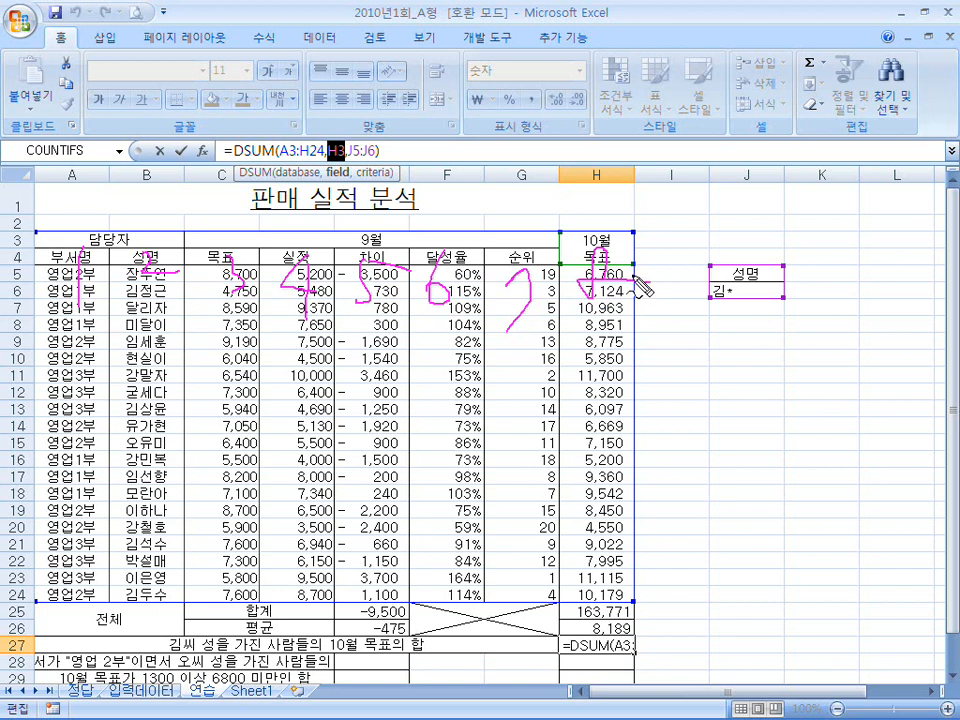
key(Escape)
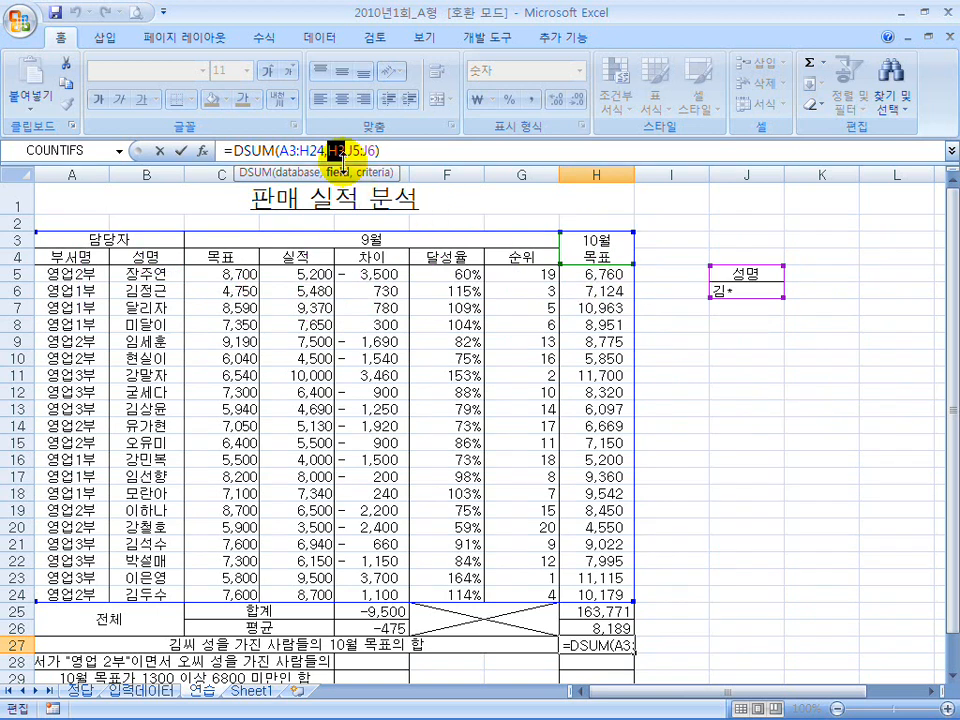
Step: Replace the selected field argument of the DSUM formula in H27 with column number 8
text(8)
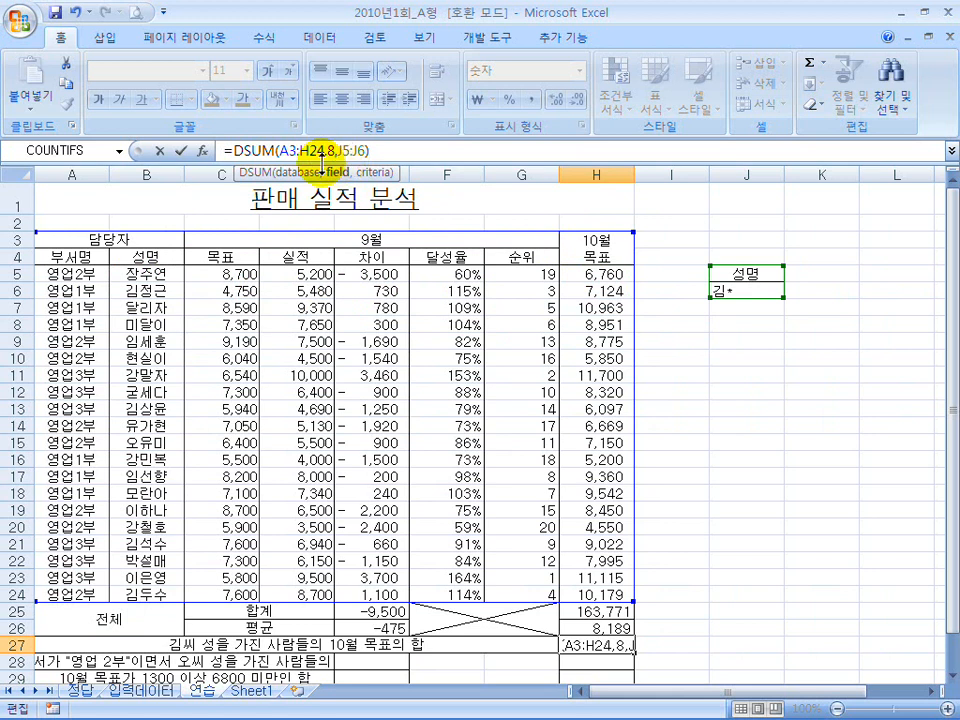
key(Return)
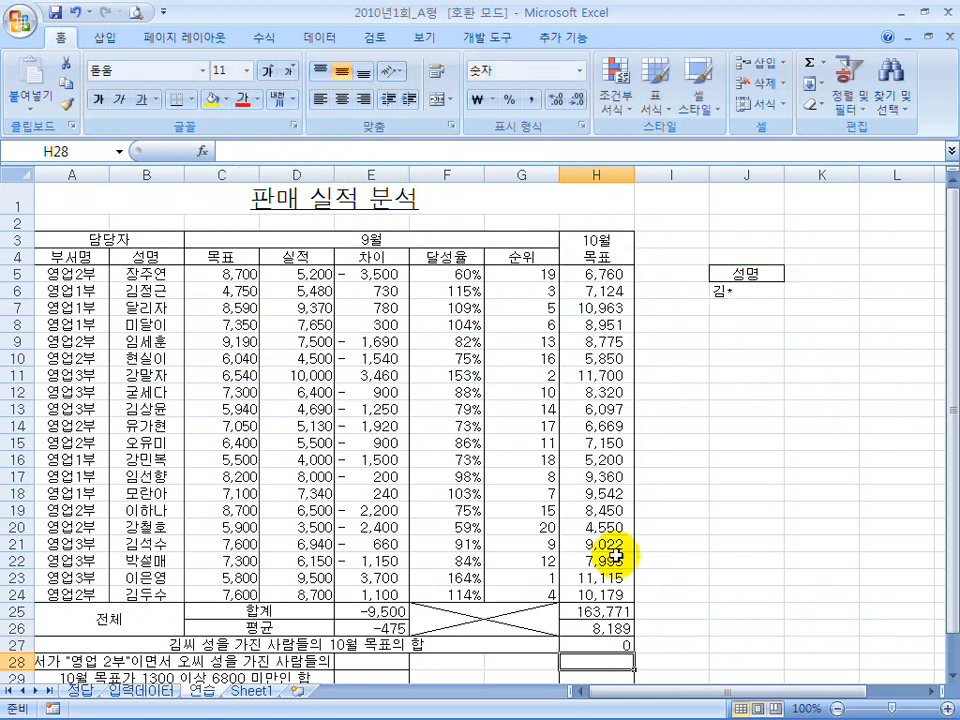
click(634, 640)
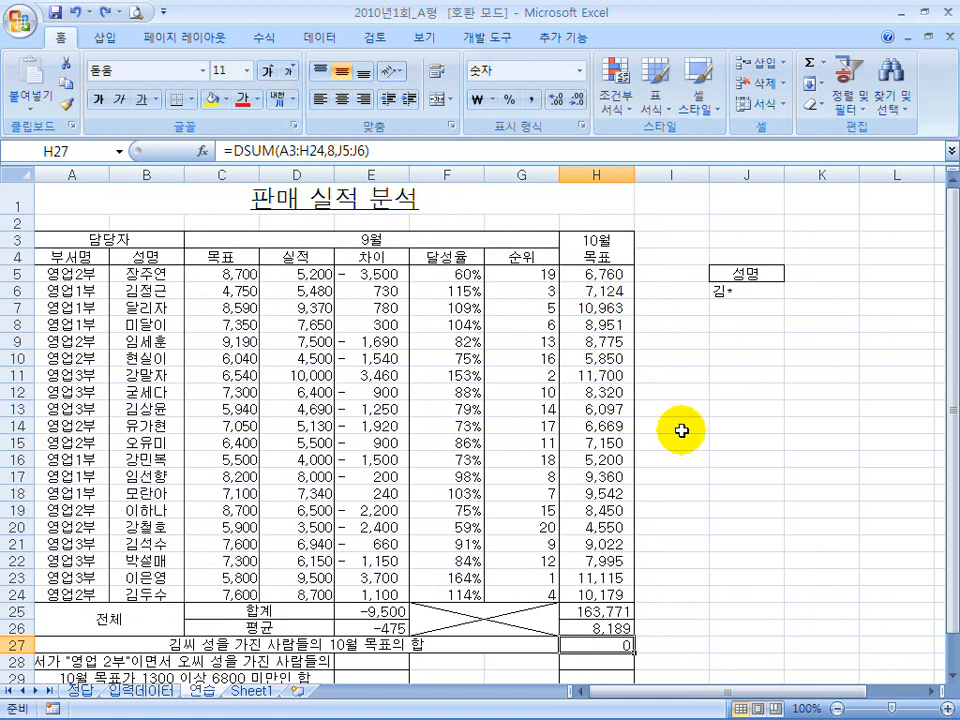
Step: Change the database range of the DSUM formula in H27 to A4:H24, starting at the 부서명 header row
click(590, 241)
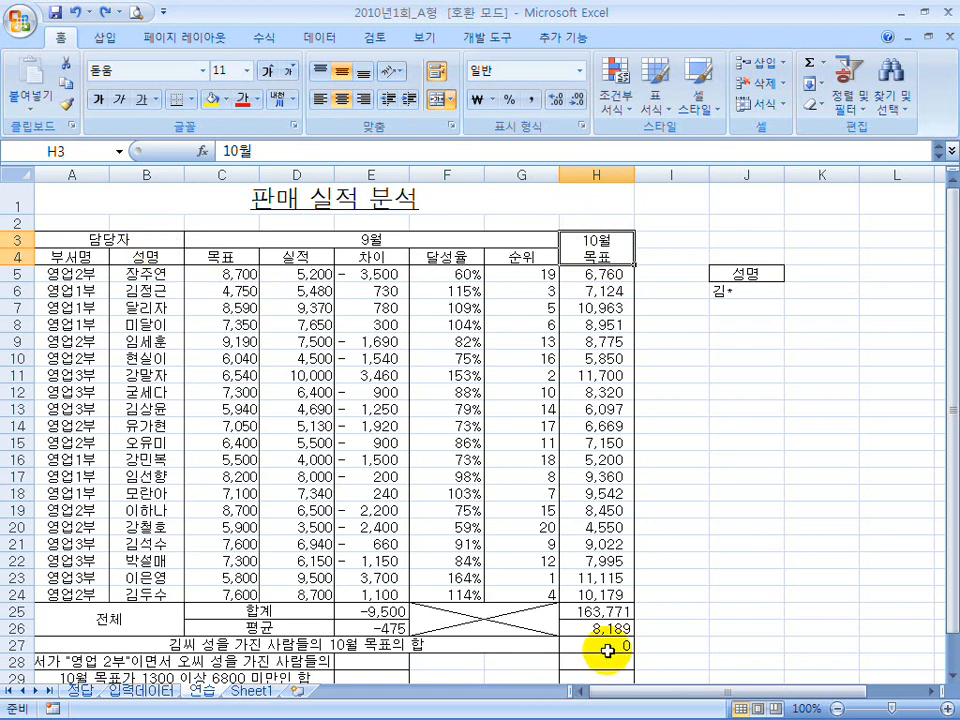
click(600, 645)
drag(324, 150, 290, 150)
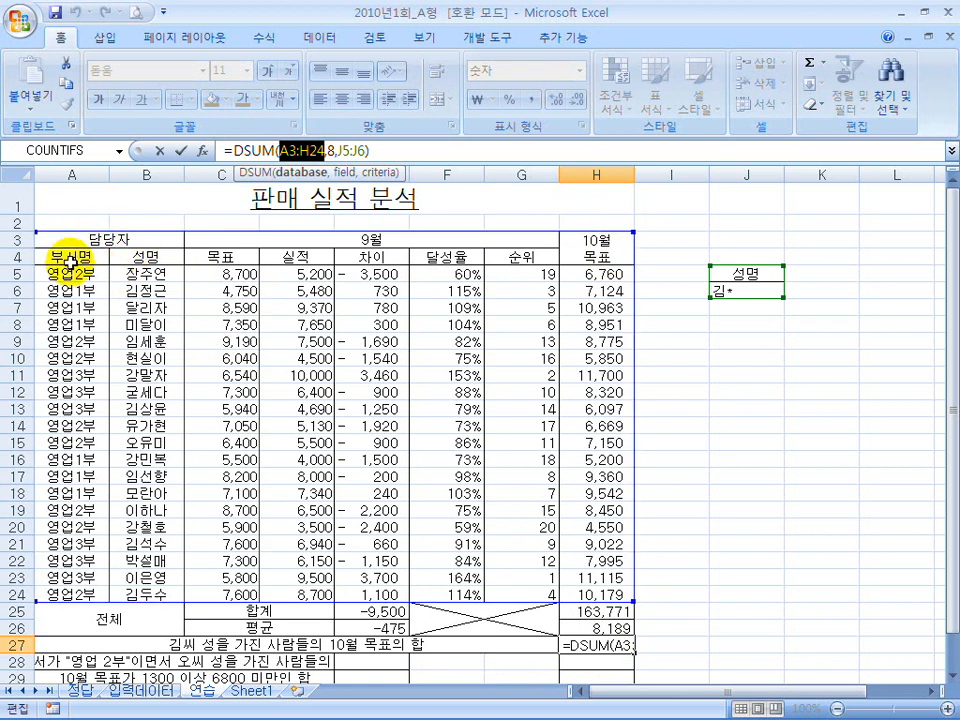
drag(64, 256, 580, 268)
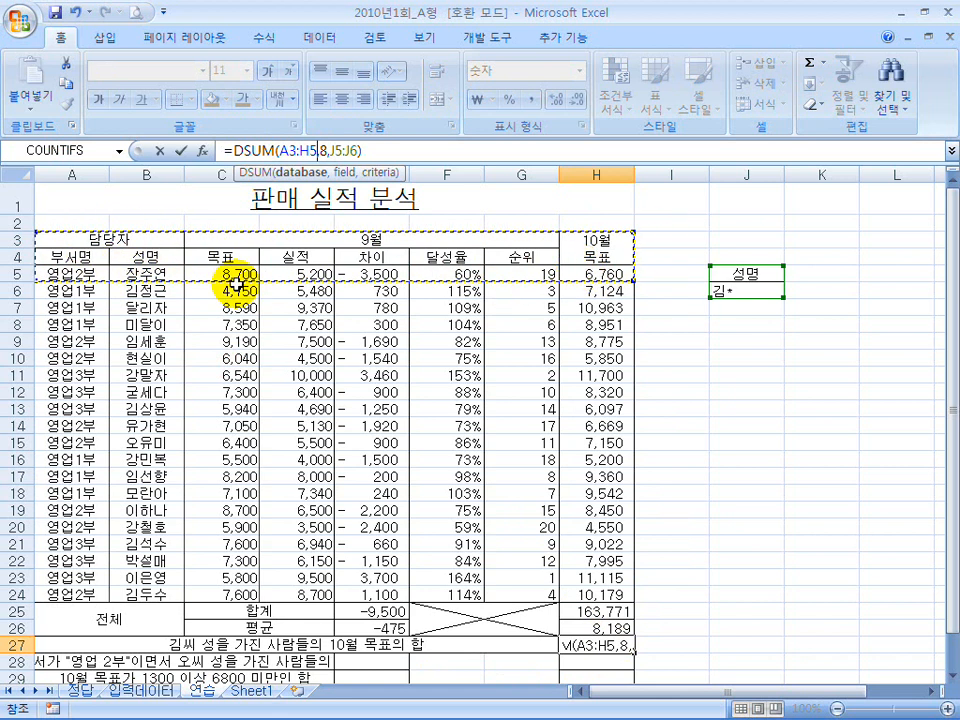
drag(64, 249, 623, 594)
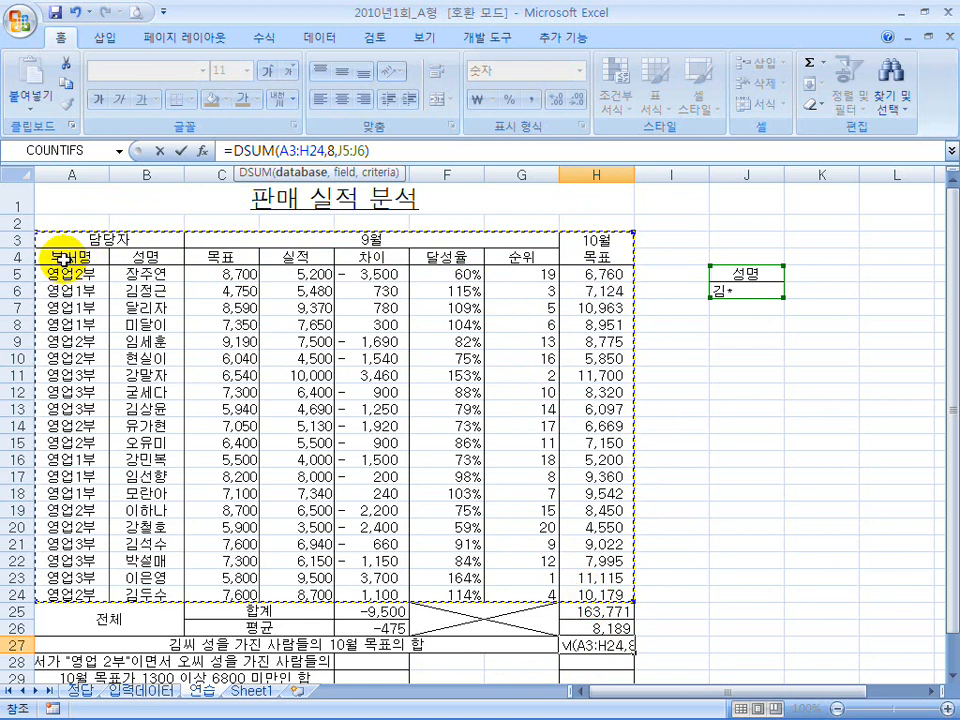
click(298, 152)
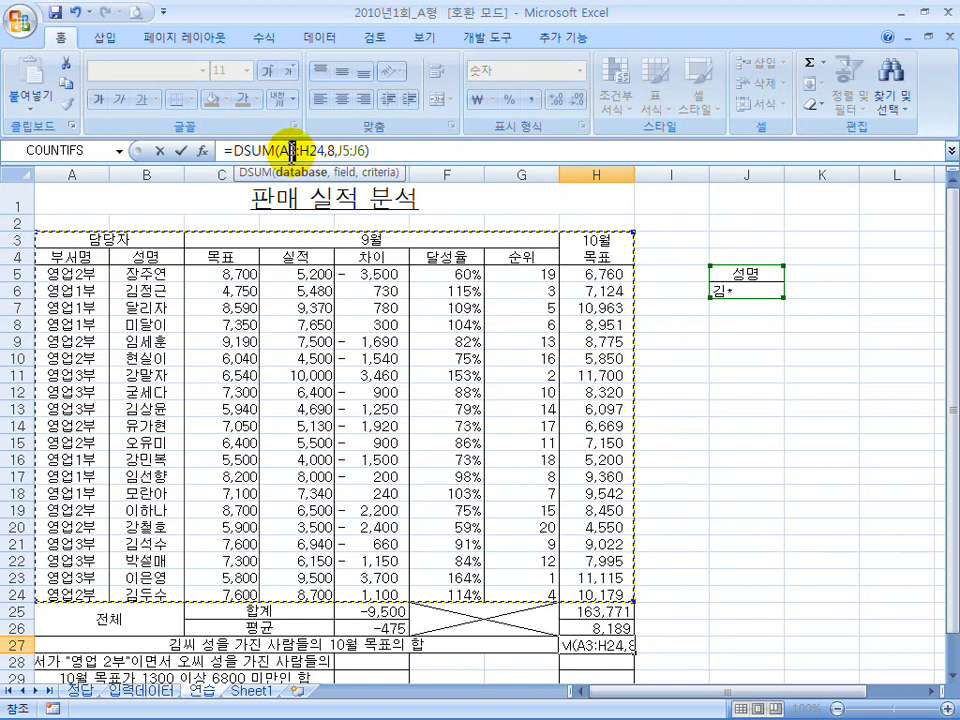
text(4)
key(Return)
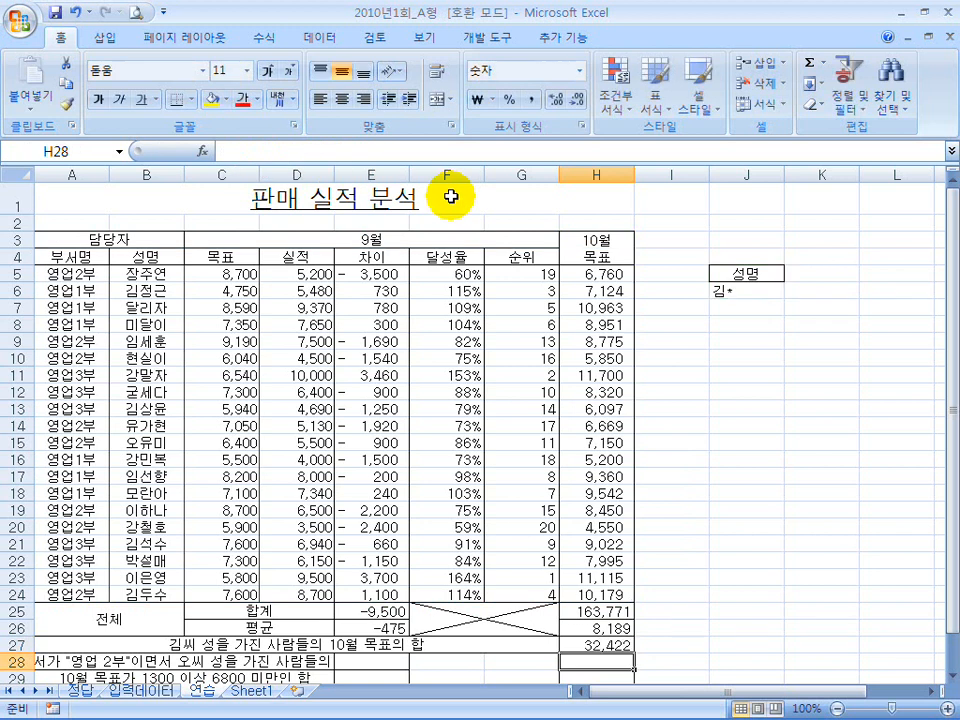
Step: Examine the DSUM arguments in H27 against the row 4 headers and the merged 10월 목표 heading
click(598, 645)
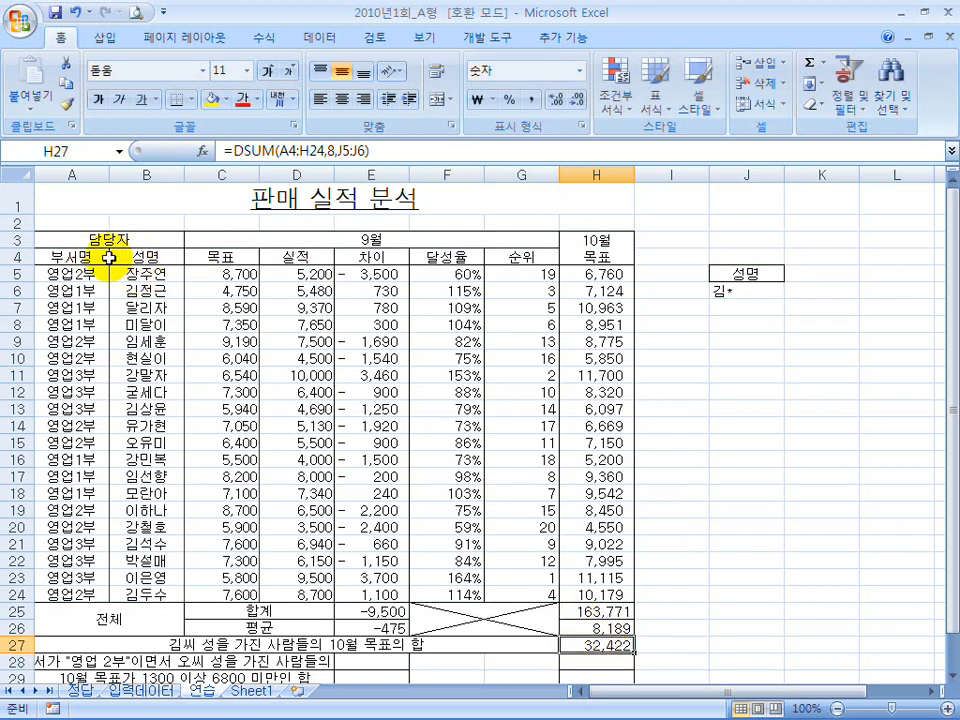
mouse_move(637, 221)
mouse_down()
mouse_move(629, 270)
mouse_move(612, 222)
mouse_move(630, 252)
mouse_up()
drag(165, 250, 293, 251)
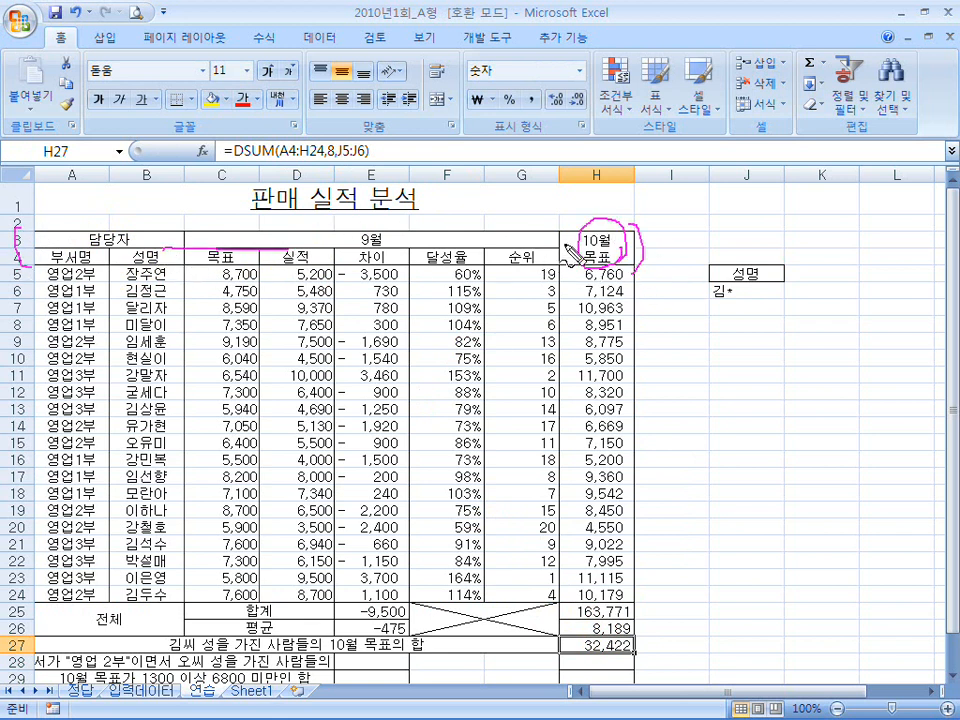
drag(226, 228, 298, 232)
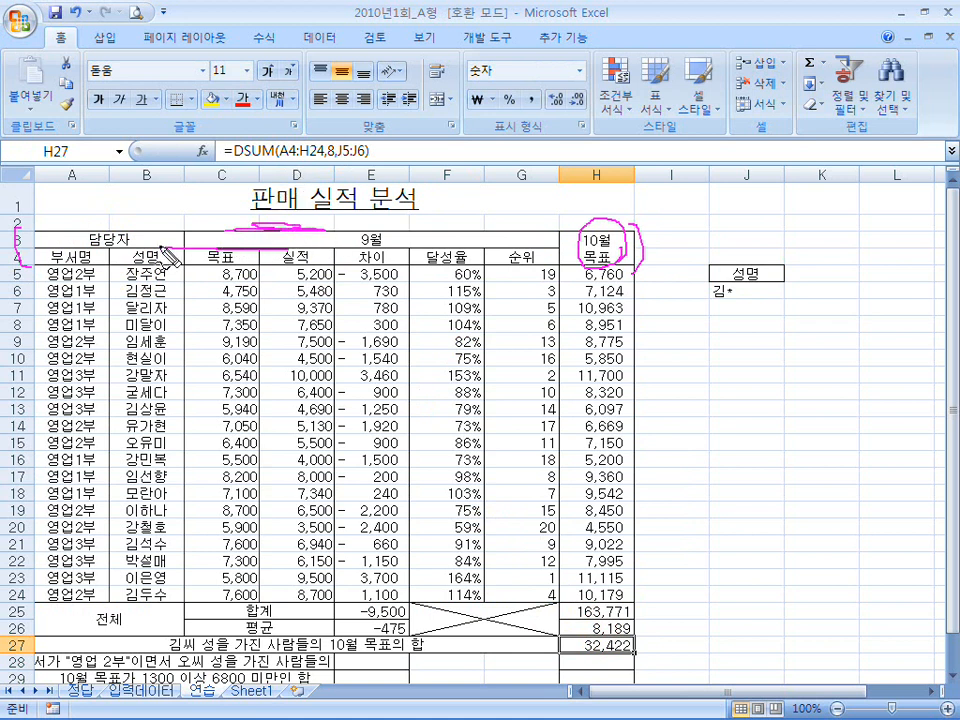
drag(96, 260, 92, 266)
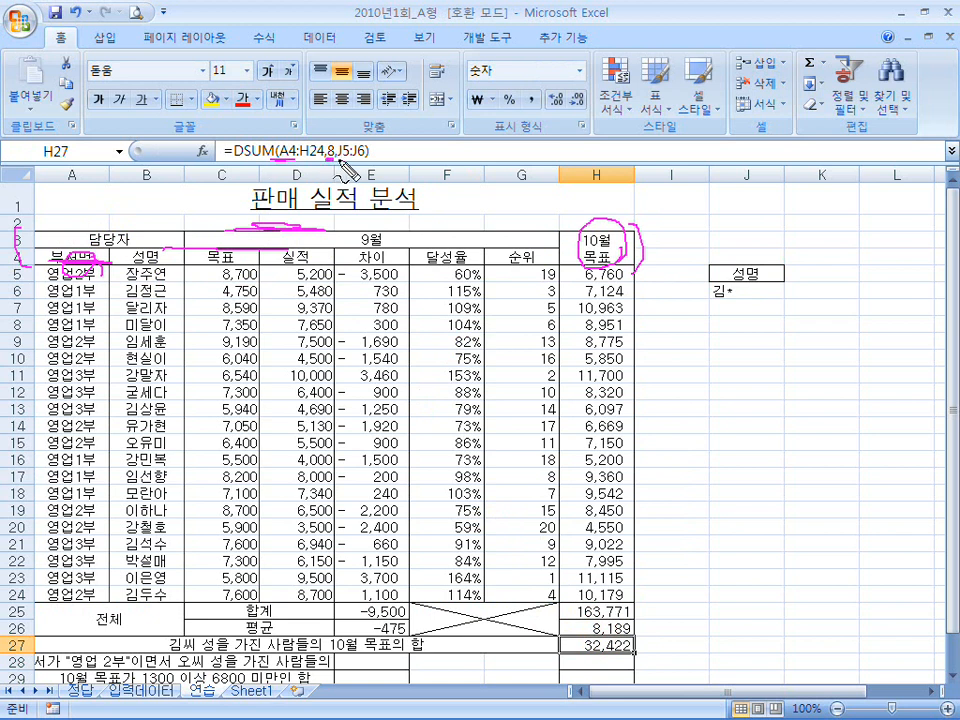
mouse_move(590, 257)
mouse_down()
mouse_move(590, 215)
mouse_move(602, 277)
mouse_up()
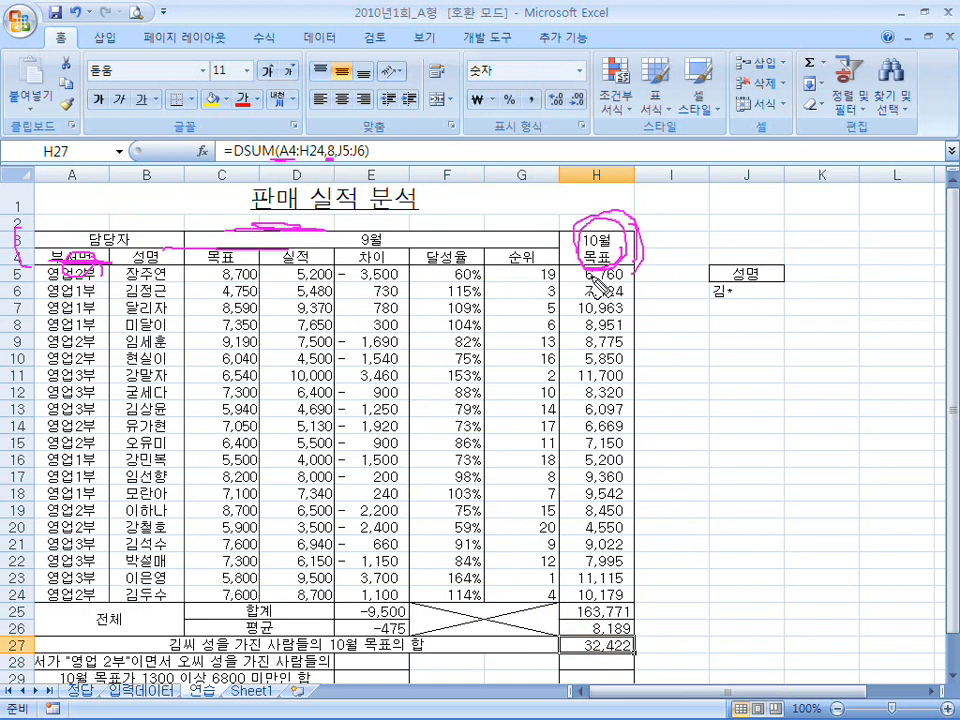
drag(77, 268, 71, 324)
drag(155, 294, 217, 315)
drag(600, 212, 607, 290)
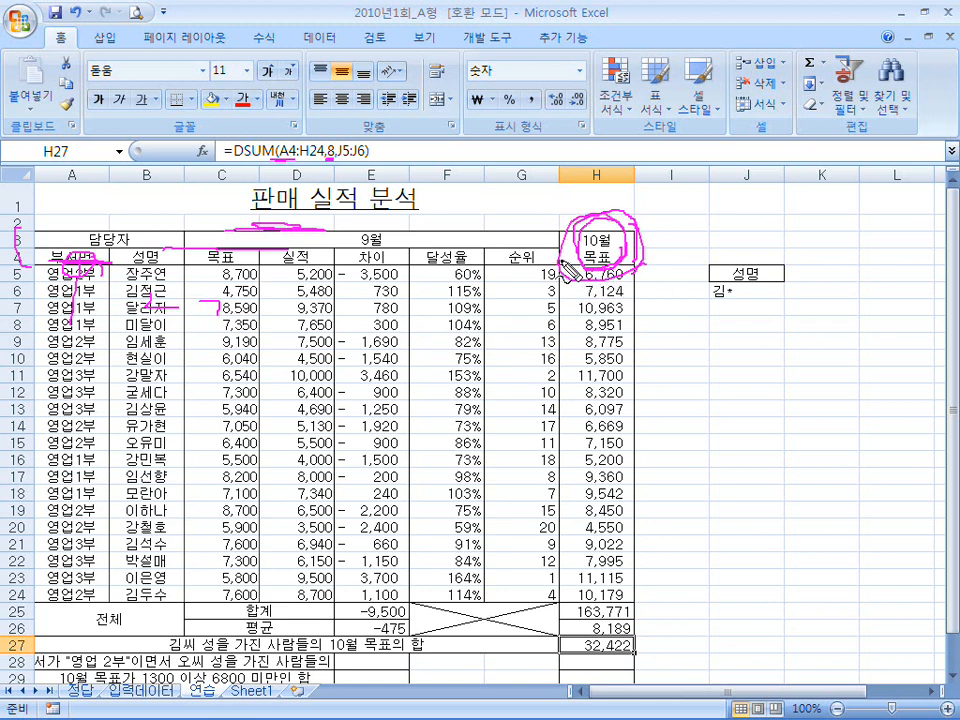
key(Escape)
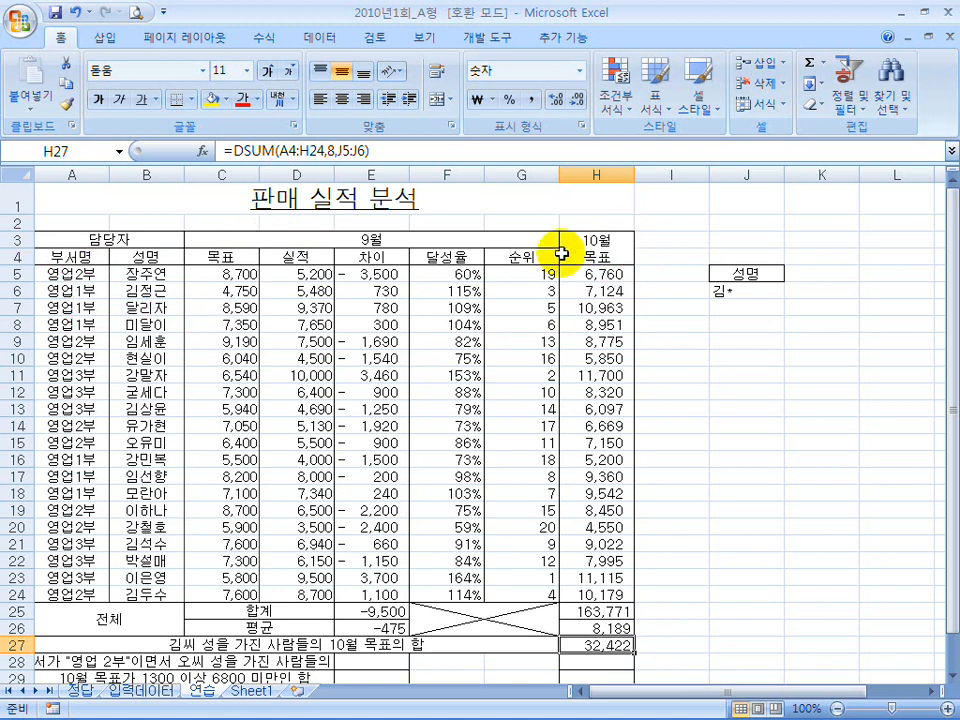
Step: Switch to the PowerPoint slide show and review the SUMIF and DSUM formulas on the 수식 작성 slide
scroll(561, 255, down, 1)
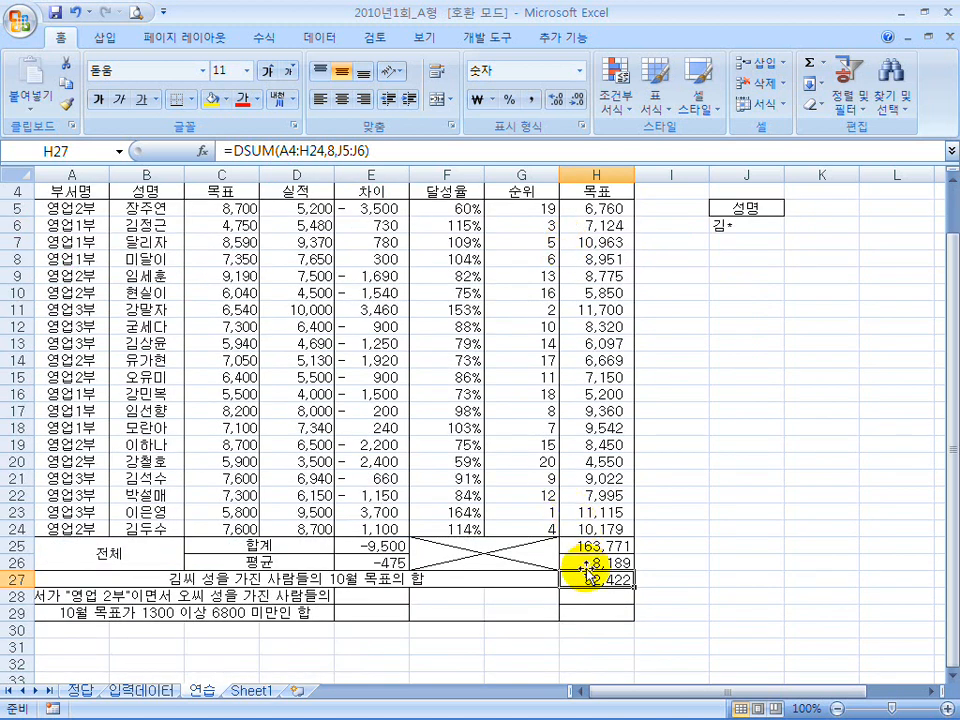
key(super)
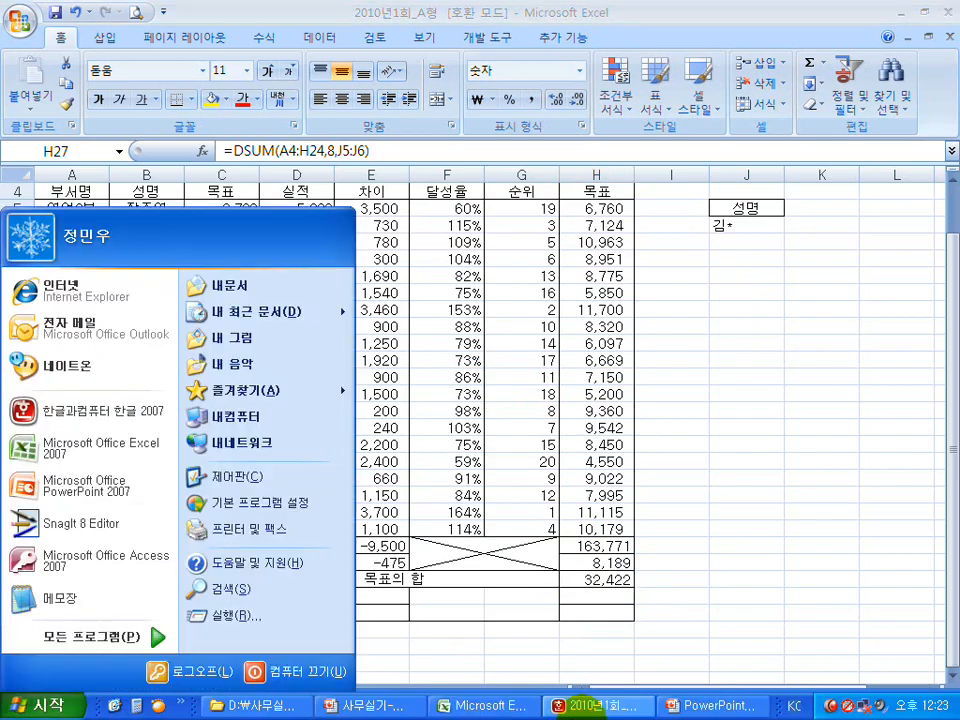
click(705, 710)
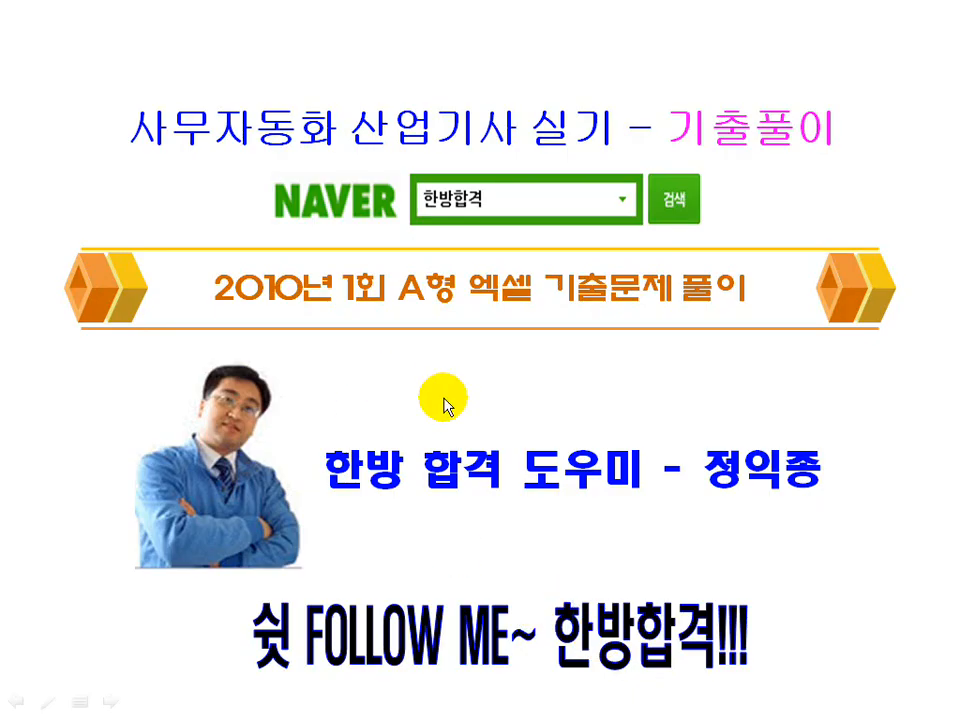
click(446, 401)
click(446, 403)
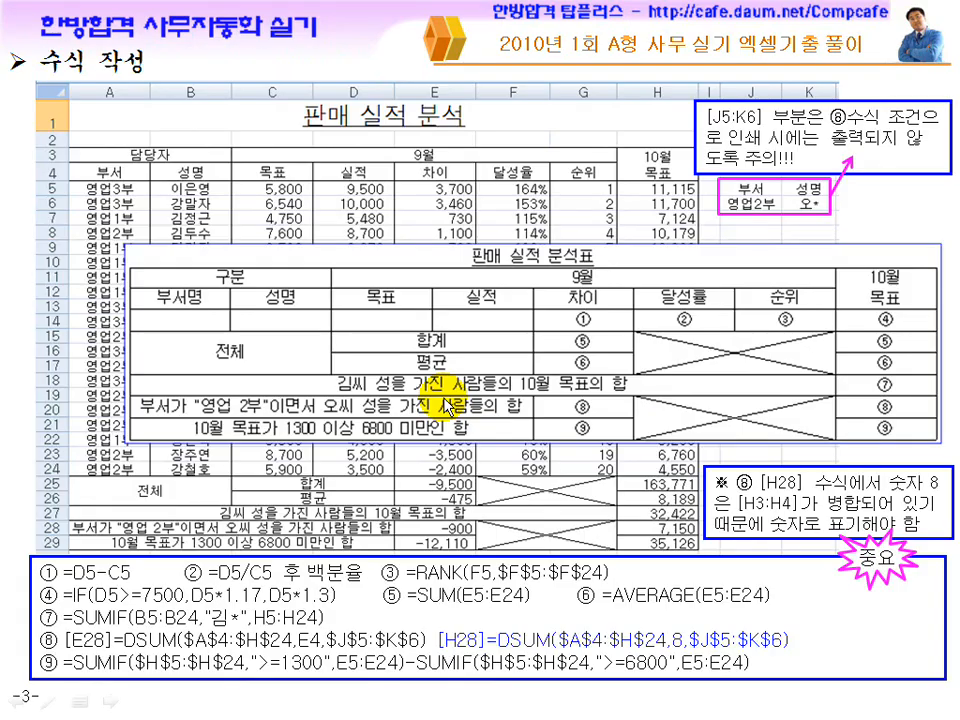
key(ctrl+shift+d)
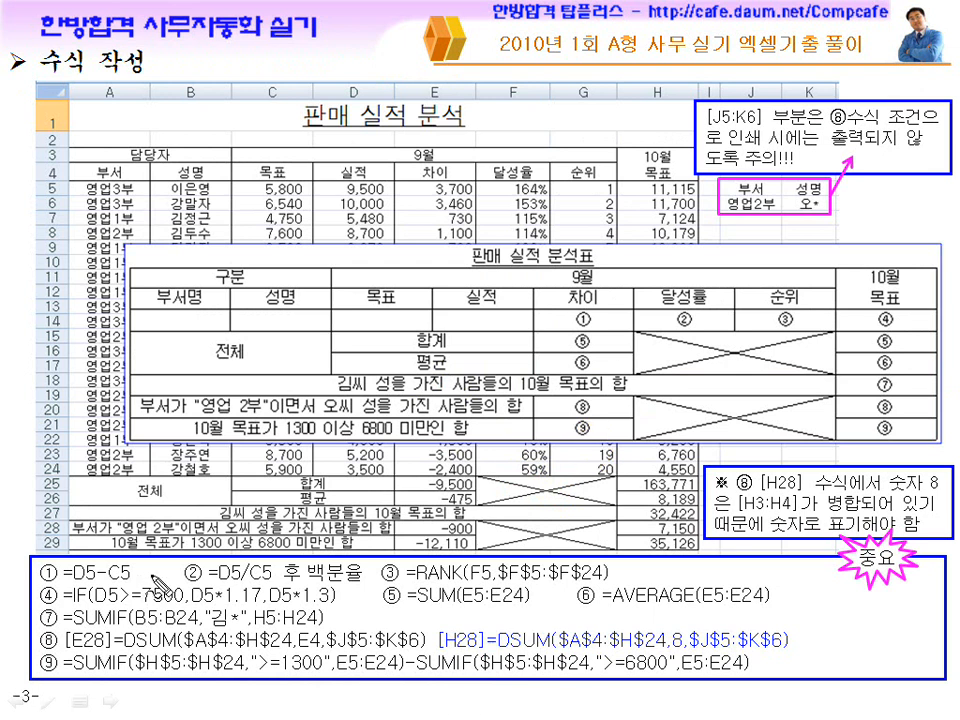
drag(78, 631, 322, 630)
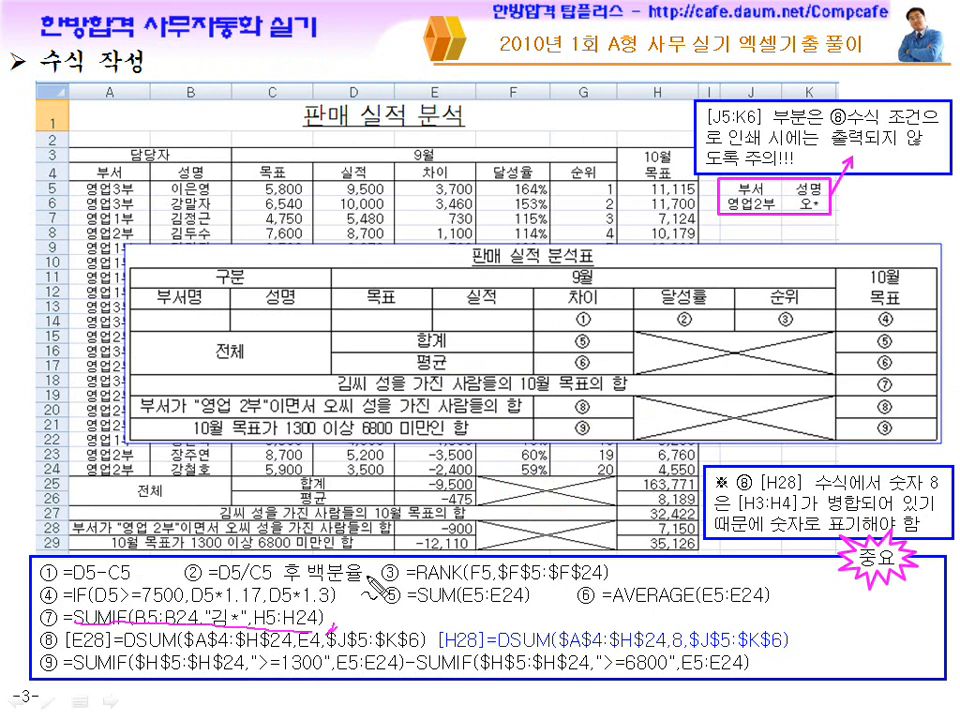
drag(130, 653, 236, 661)
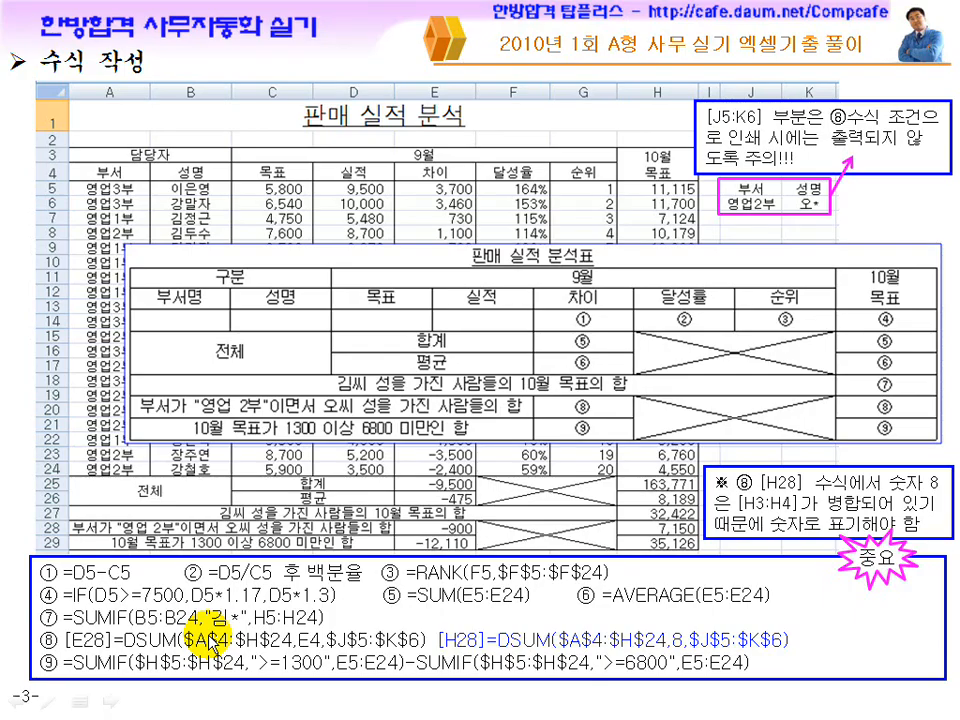
Step: Switch to the Hangul document 2010년1회_A형.hwp to read calculation requirement ⑧, and return to Excel
key(super)
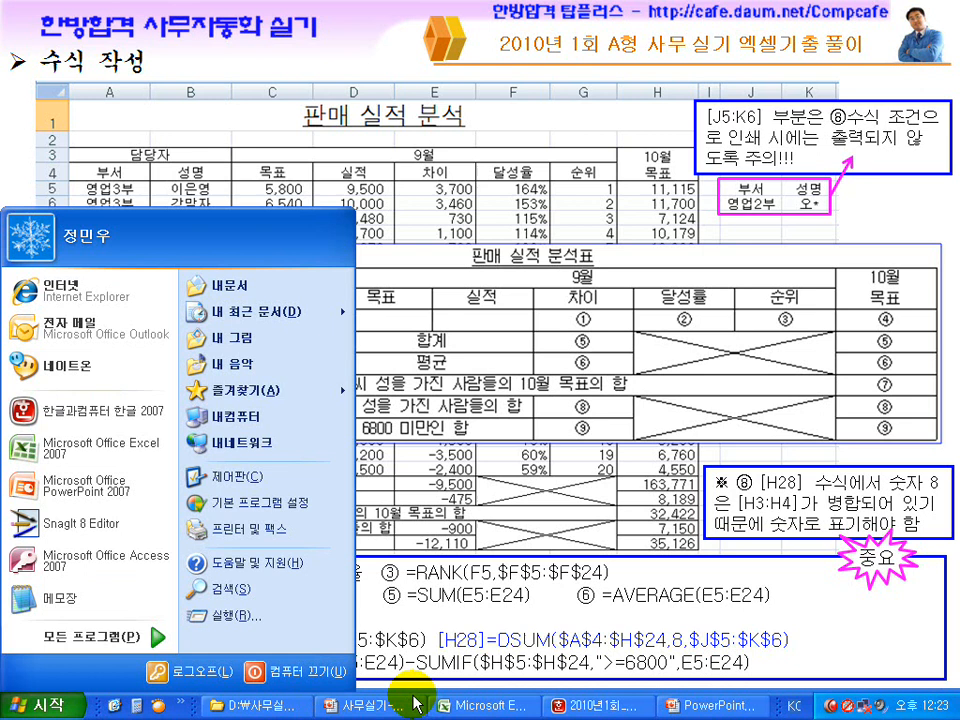
click(590, 705)
click(495, 241)
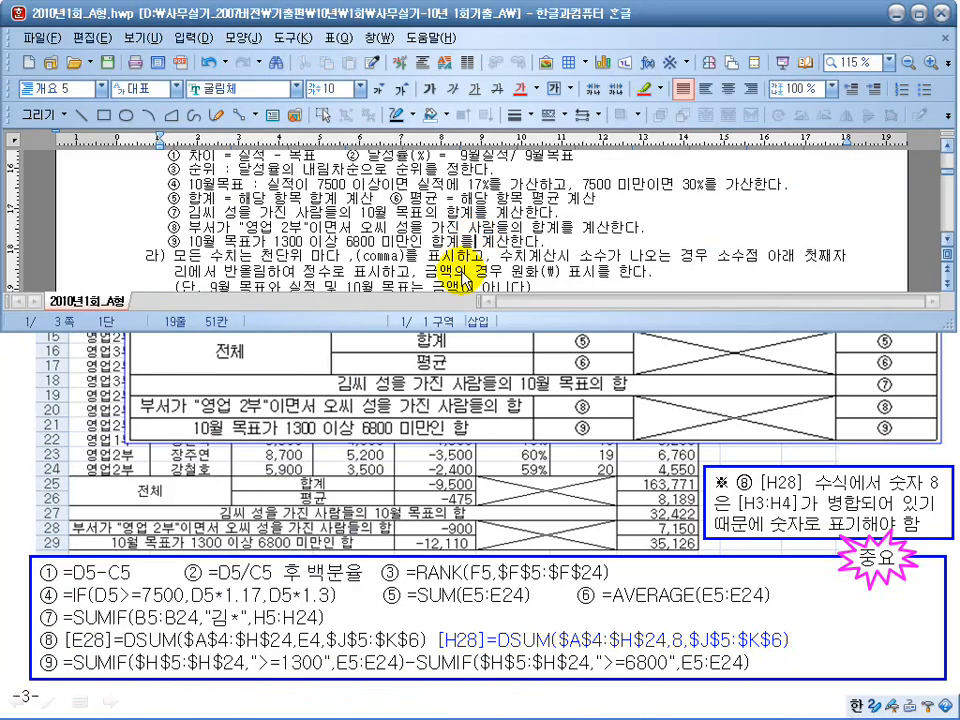
click(641, 706)
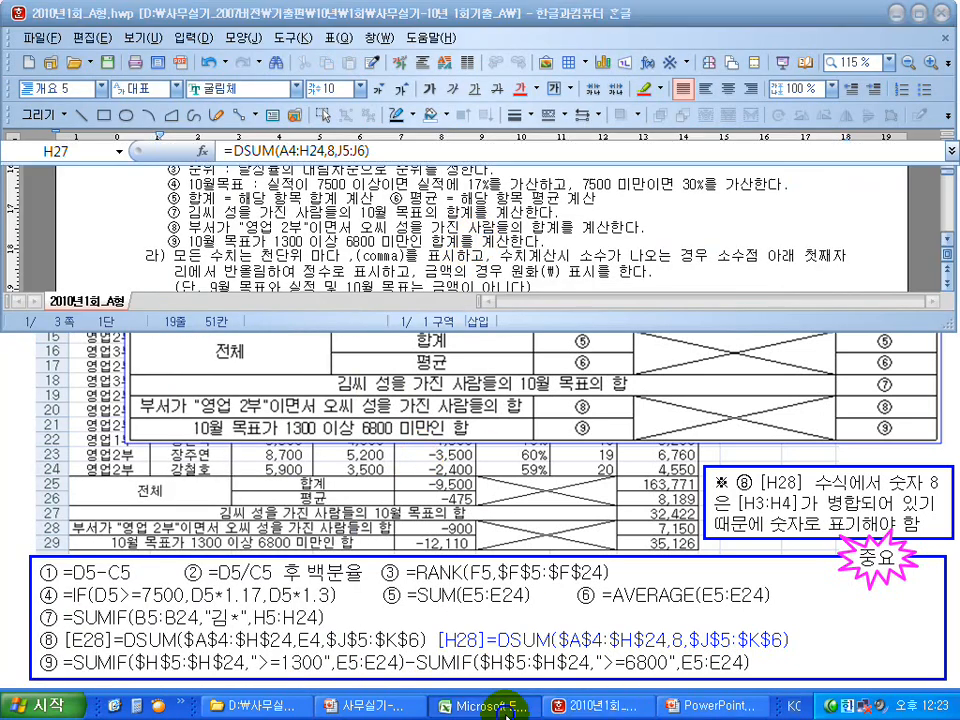
Step: Examine the row 28 condition, 영업 2부 combined with surname 오, against the 부서명 and 성명 columns
click(376, 596)
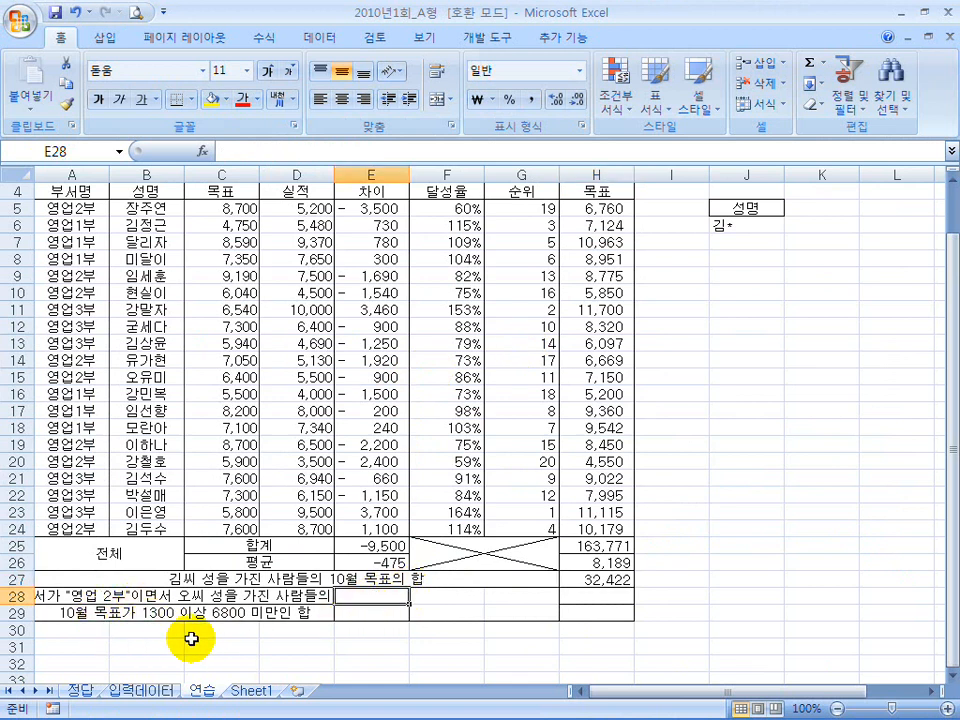
click(148, 598)
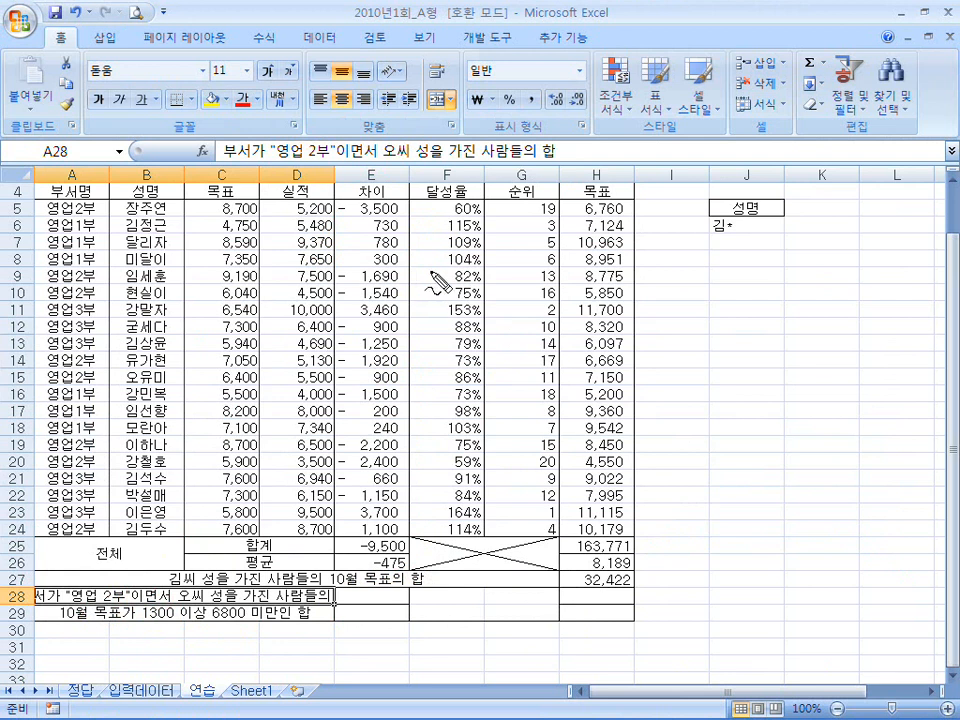
mouse_move(112, 262)
mouse_down()
mouse_move(86, 300)
mouse_move(110, 268)
mouse_up()
drag(183, 288, 170, 296)
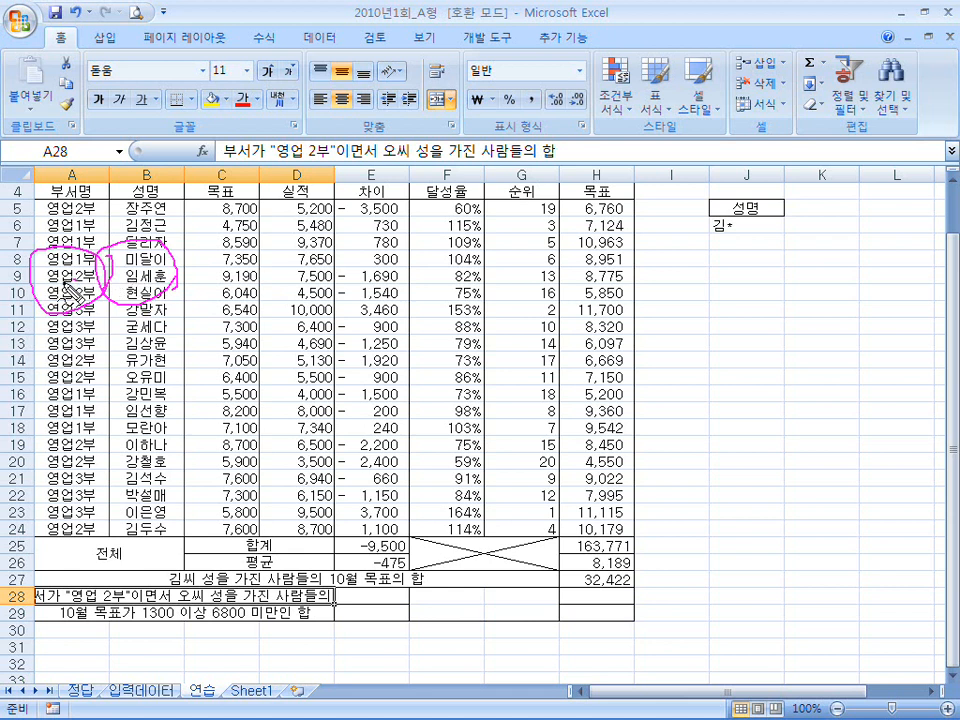
drag(101, 235, 93, 270)
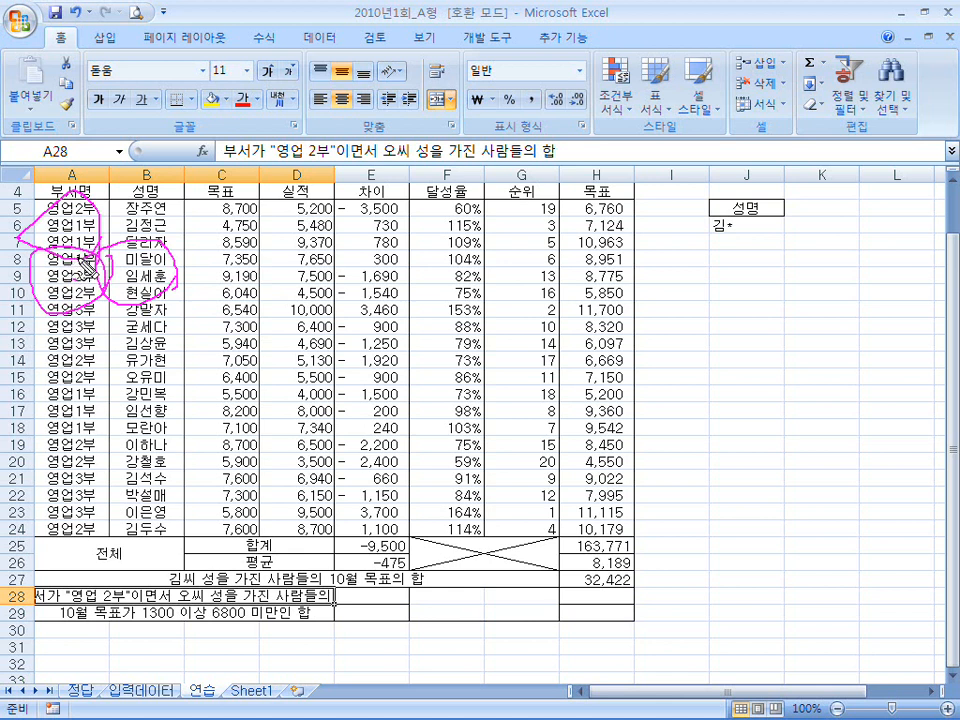
mouse_move(118, 270)
mouse_down()
mouse_move(45, 180)
mouse_move(78, 376)
mouse_up()
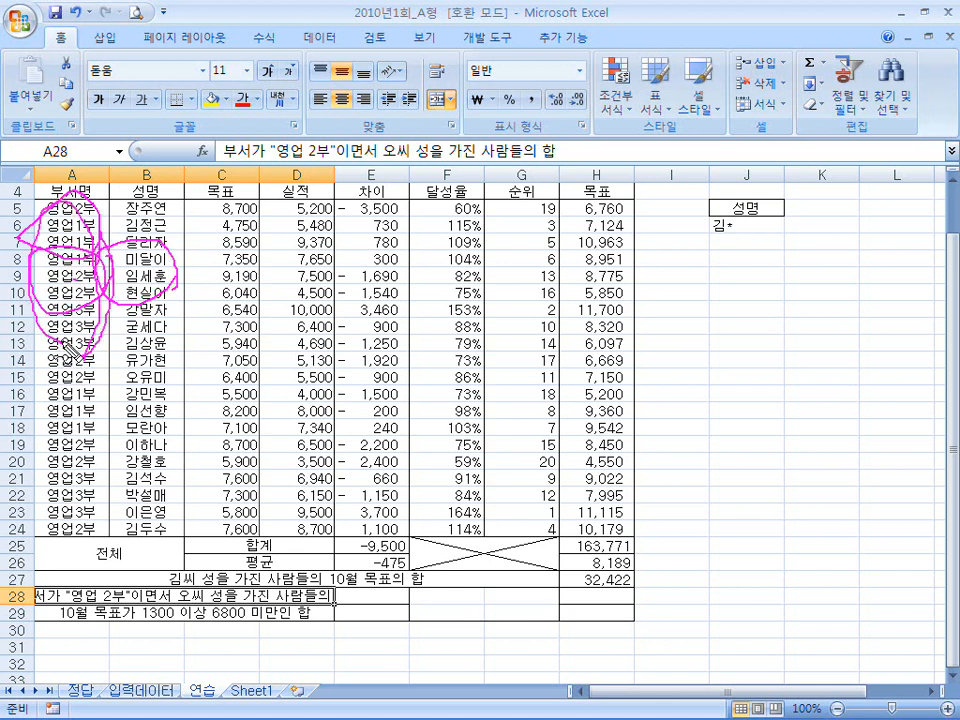
mouse_move(96, 317)
mouse_down()
mouse_move(69, 342)
mouse_move(88, 274)
mouse_up()
drag(153, 301, 142, 316)
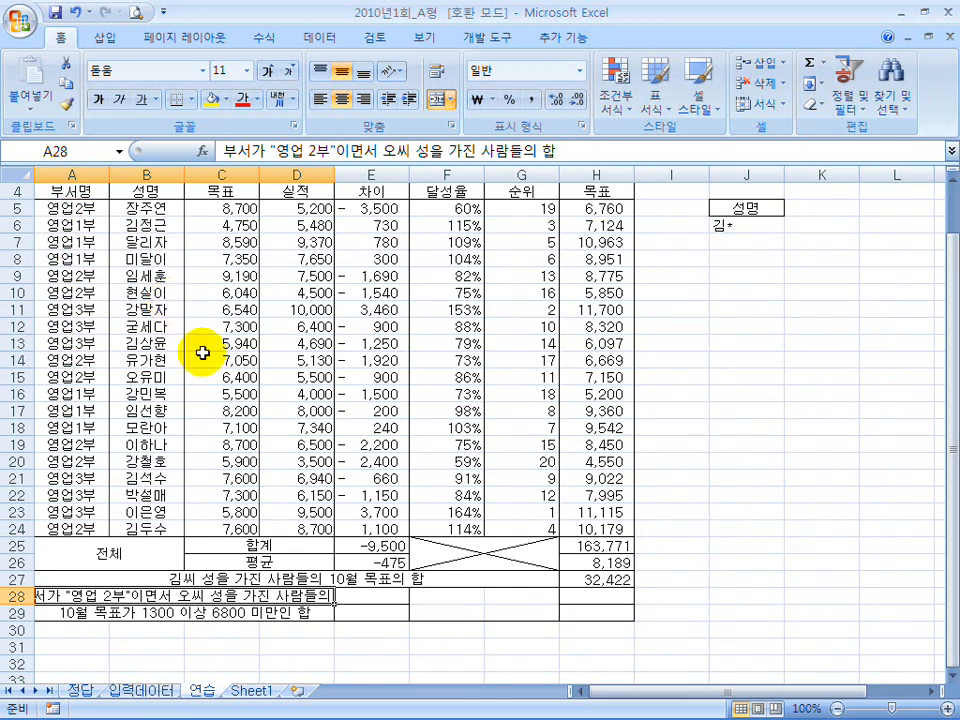
Step: Copy the headers 부서명 and 성명 from A4 and B4 into J9 and K9 for a second criteria range
click(720, 273)
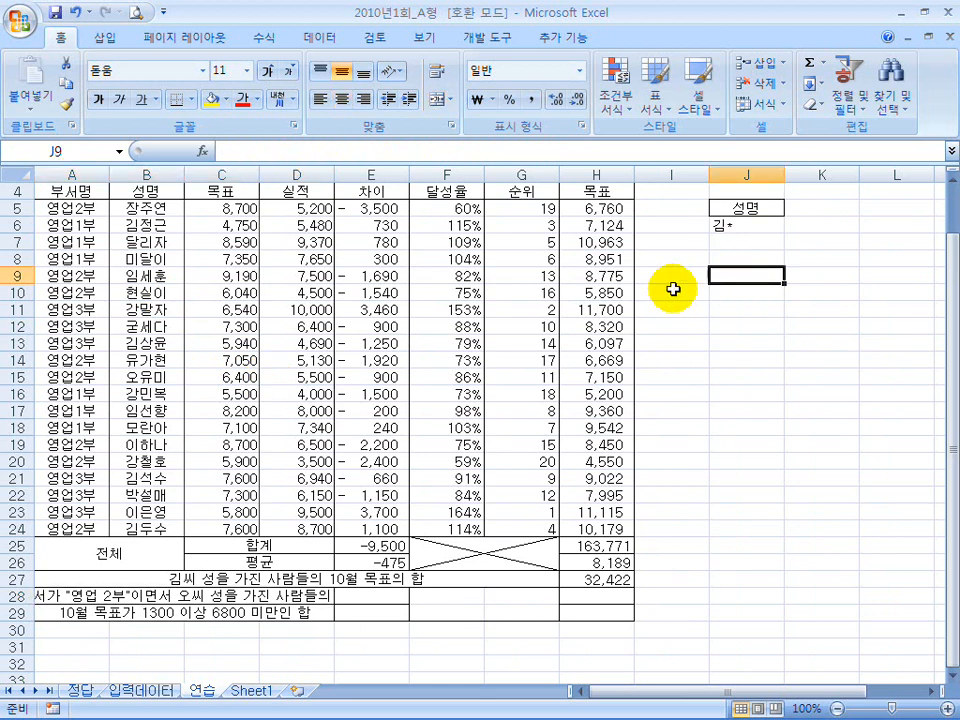
click(76, 190)
key(ctrl+c)
click(741, 274)
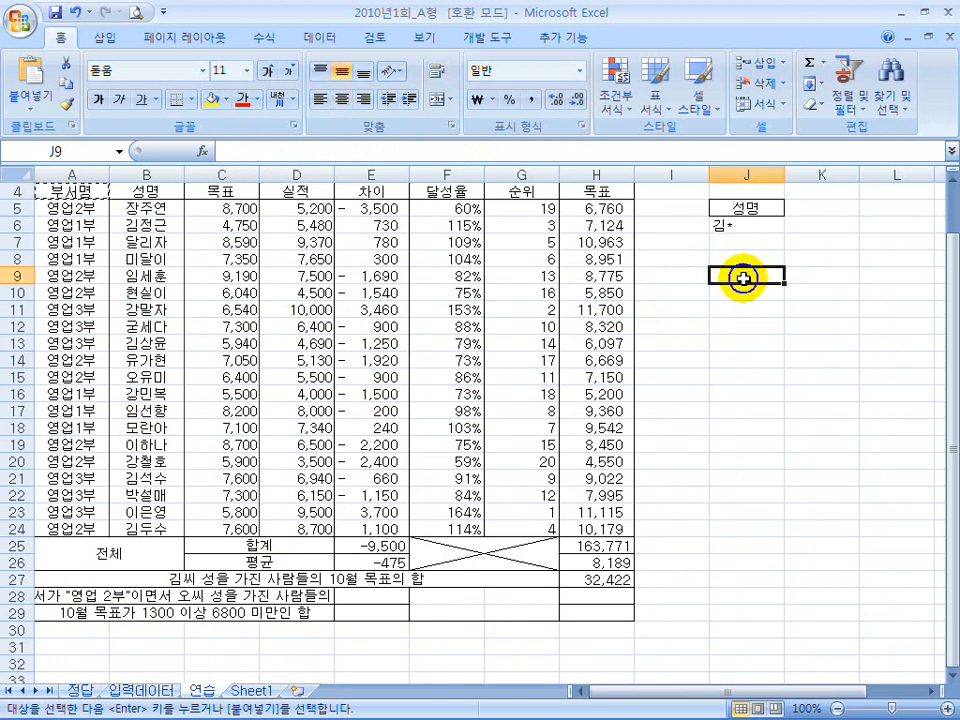
key(ctrl+v)
click(148, 189)
key(ctrl+c)
click(794, 268)
key(ctrl+v)
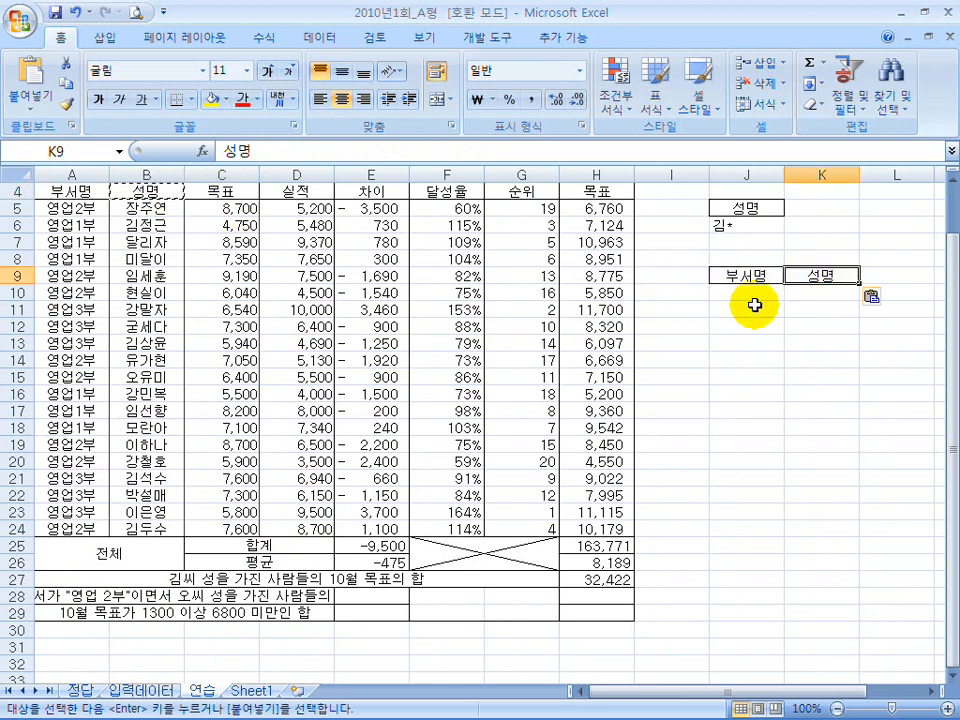
Step: Copy 영업2부 from A5 into J10 under the 부서명 criteria header
click(744, 293)
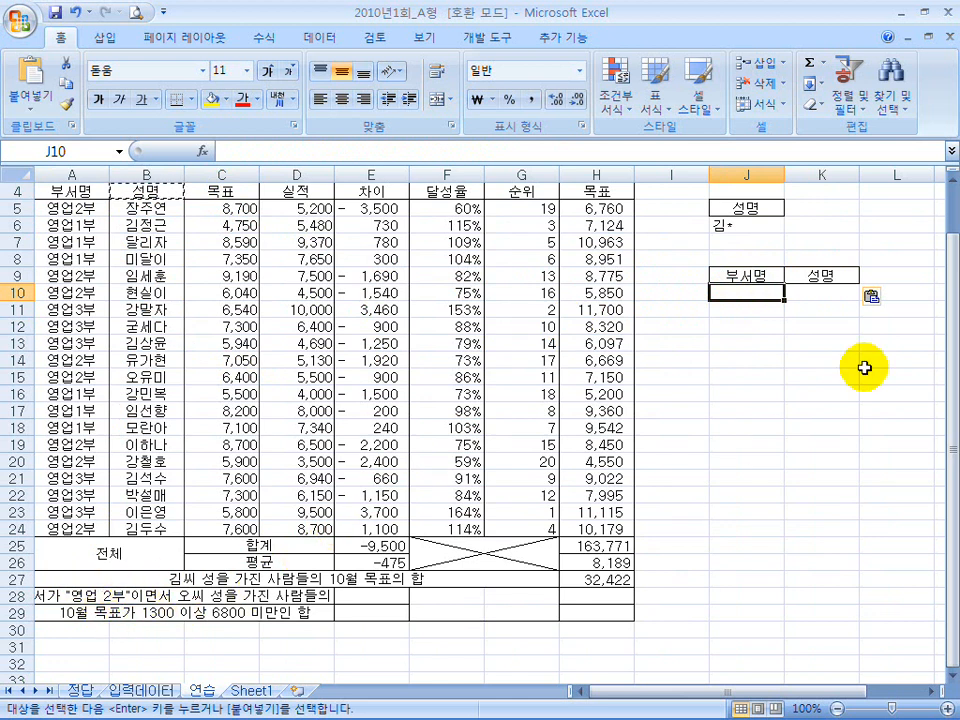
click(100, 208)
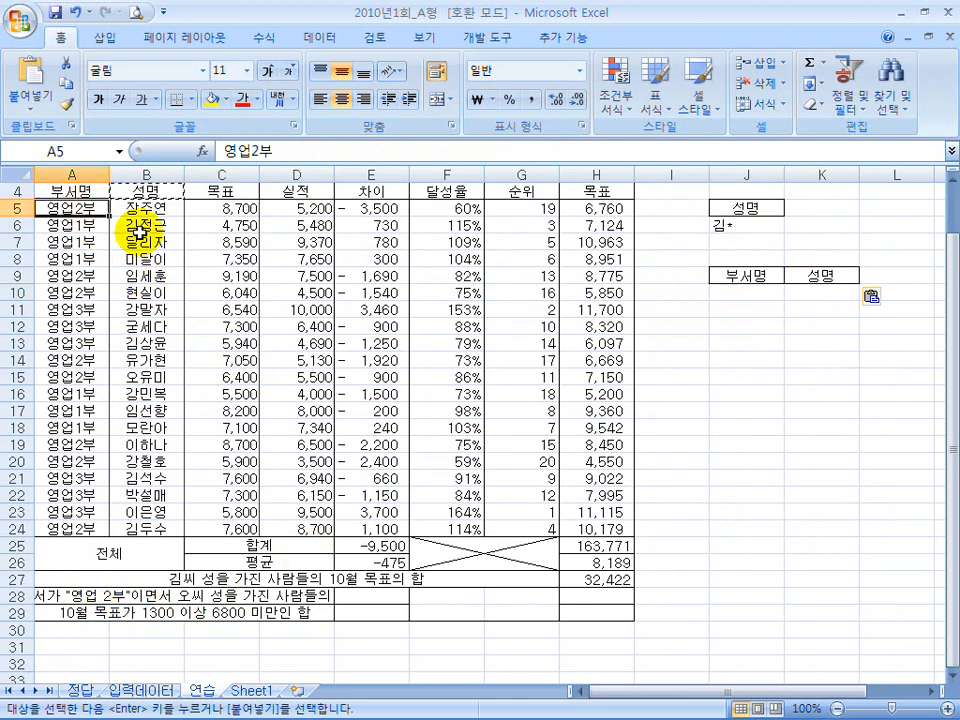
key(ctrl+c)
click(740, 306)
click(735, 295)
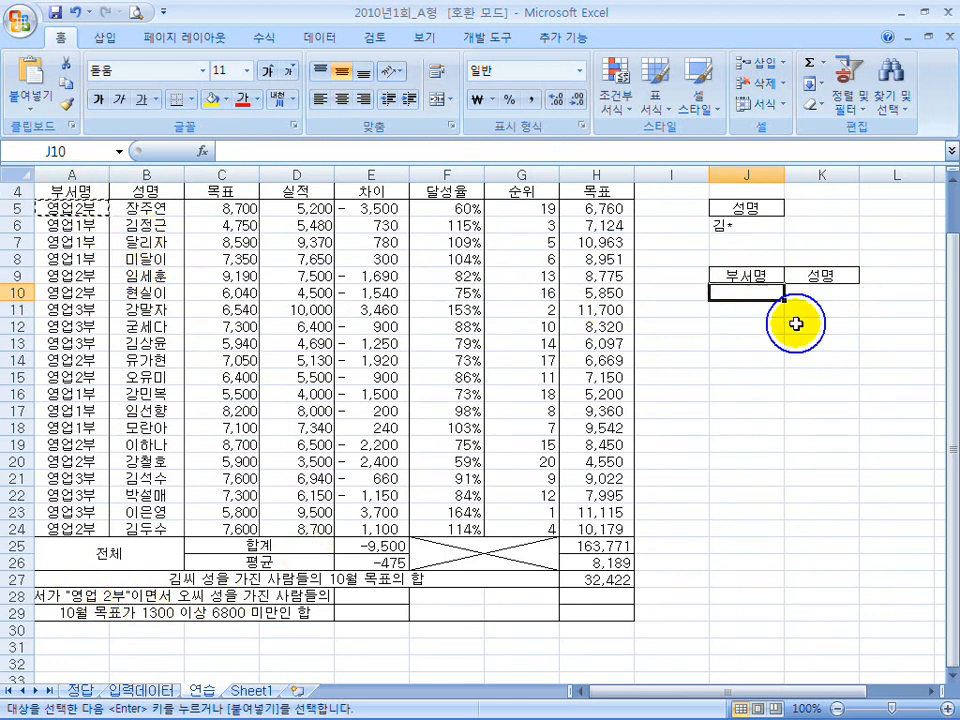
key(ctrl+v)
Step: Enter the surname criterion 오* in K10 under the 성명 criteria header
click(836, 291)
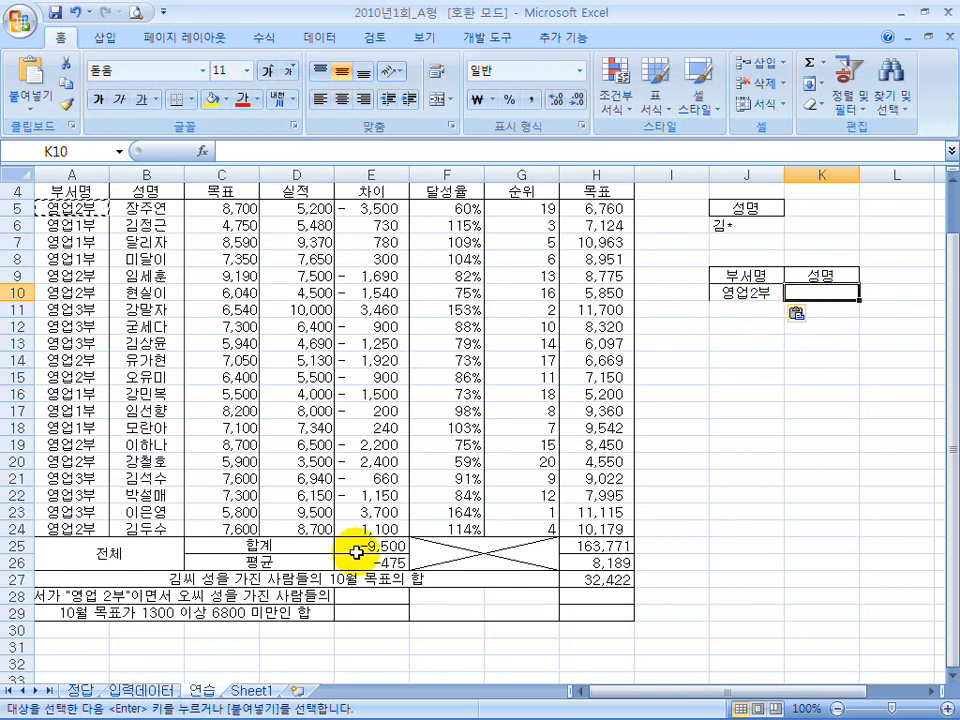
text(오*)
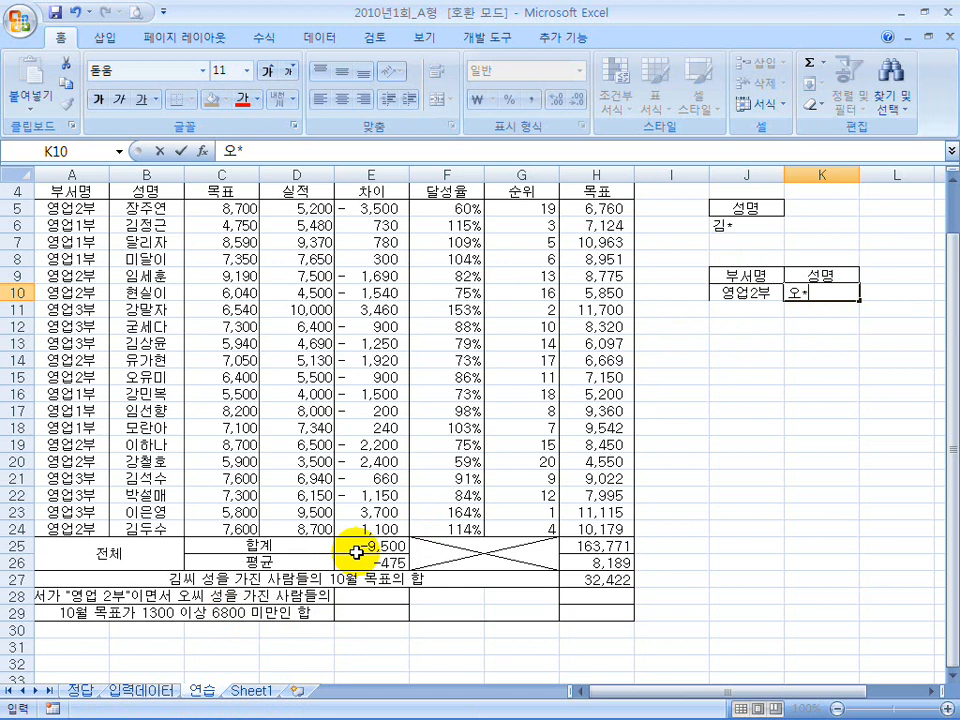
key(Return)
text(])
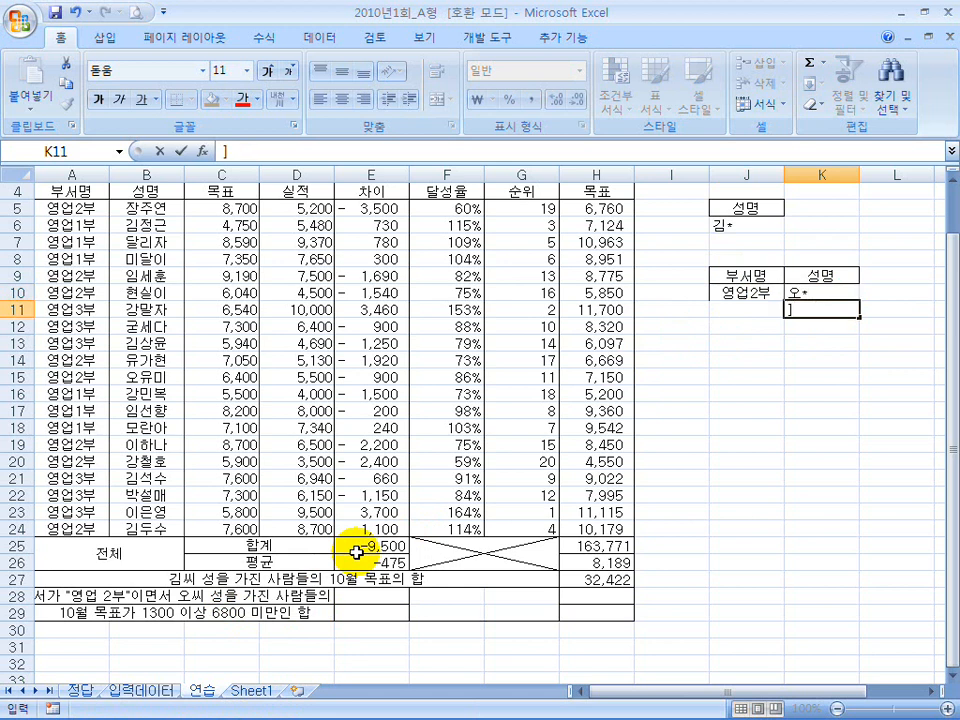
key(Return)
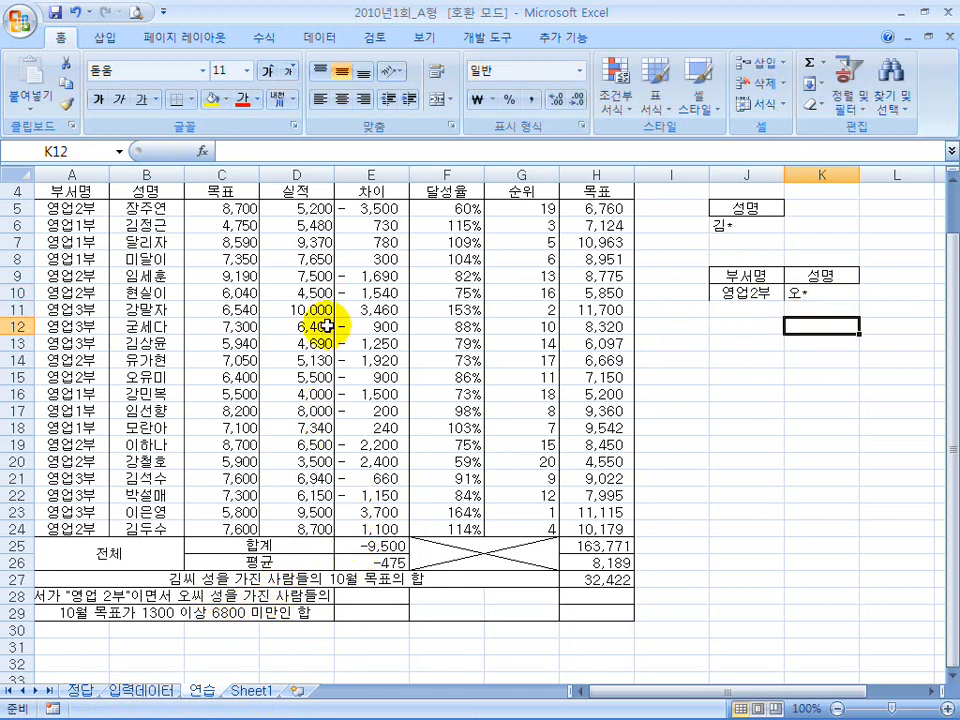
Step: Try moving the 오* criterion one row down from K10 to K11, and undo the move
click(200, 594)
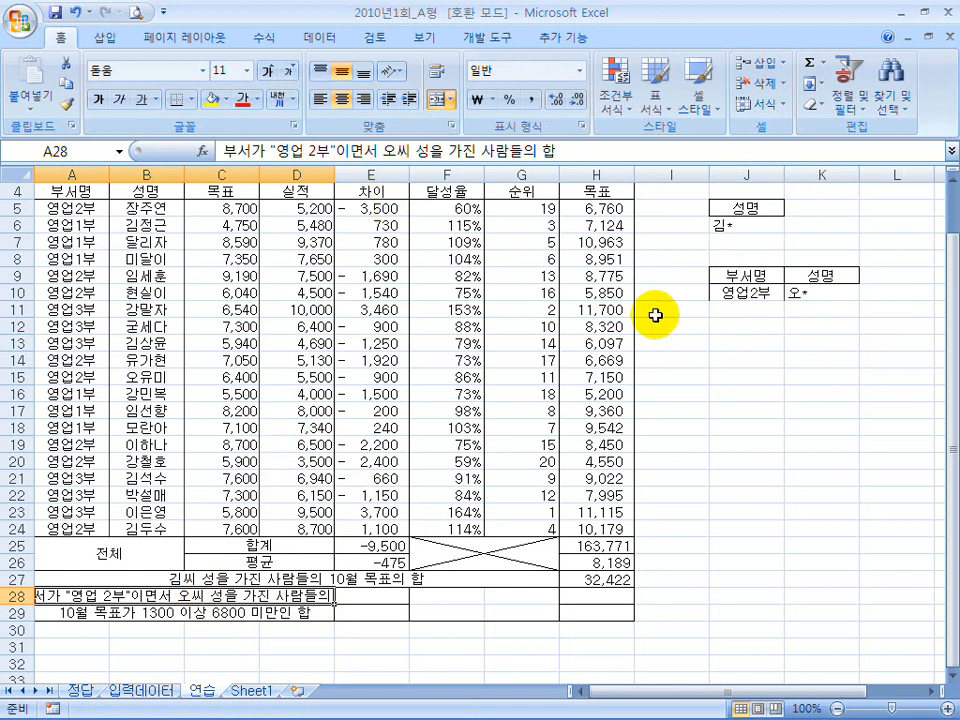
click(724, 292)
drag(724, 292, 821, 311)
click(812, 296)
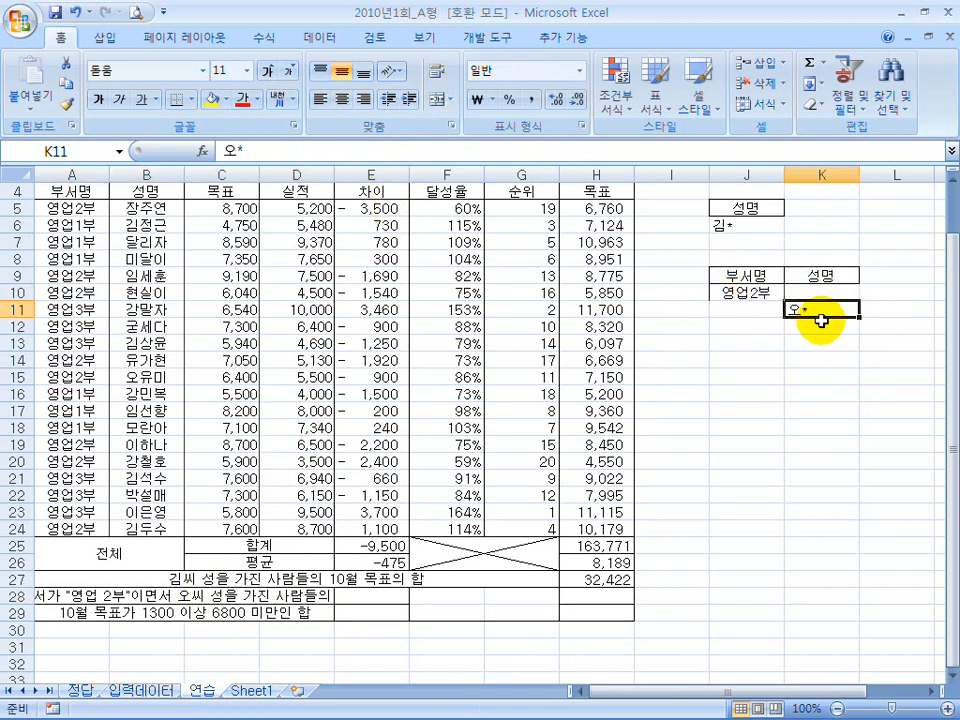
key(ctrl+z)
click(771, 300)
click(824, 303)
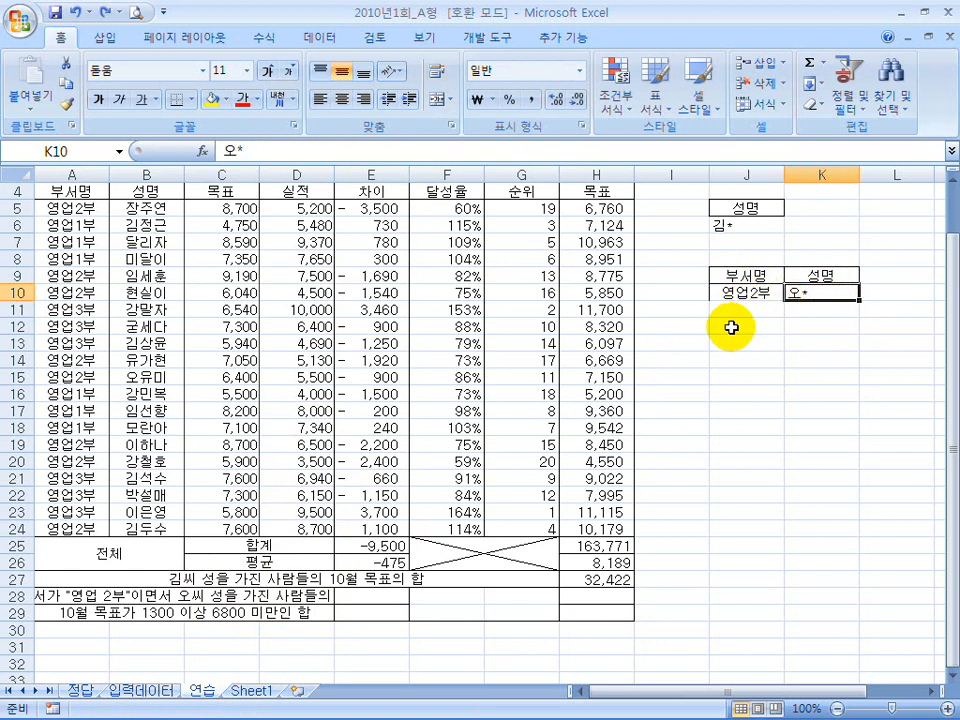
click(372, 598)
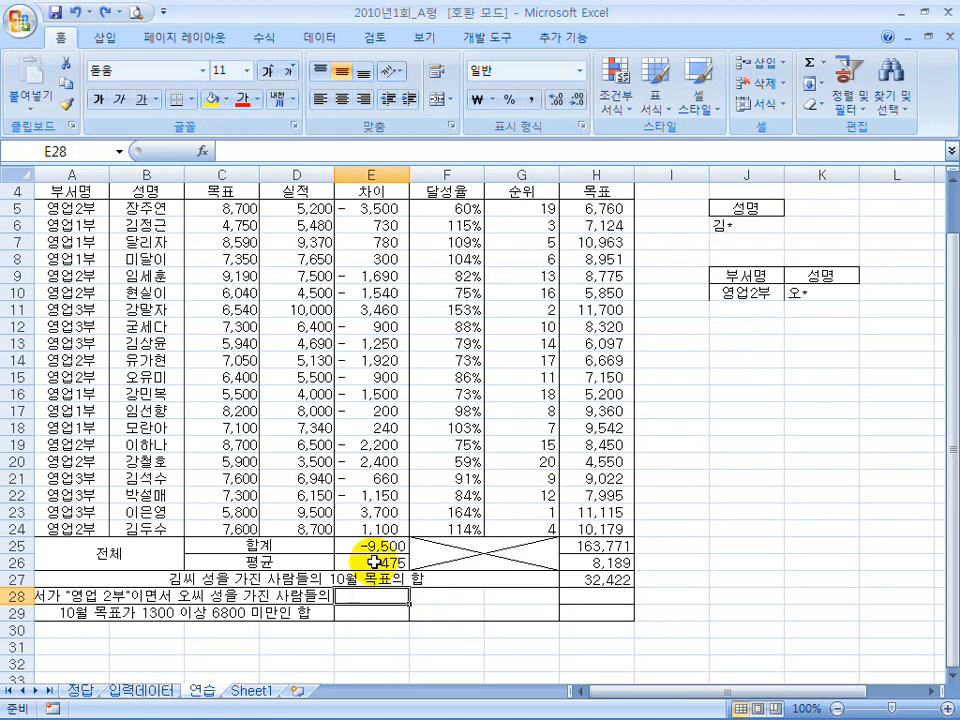
text(=ㅇ녀ㅡ)
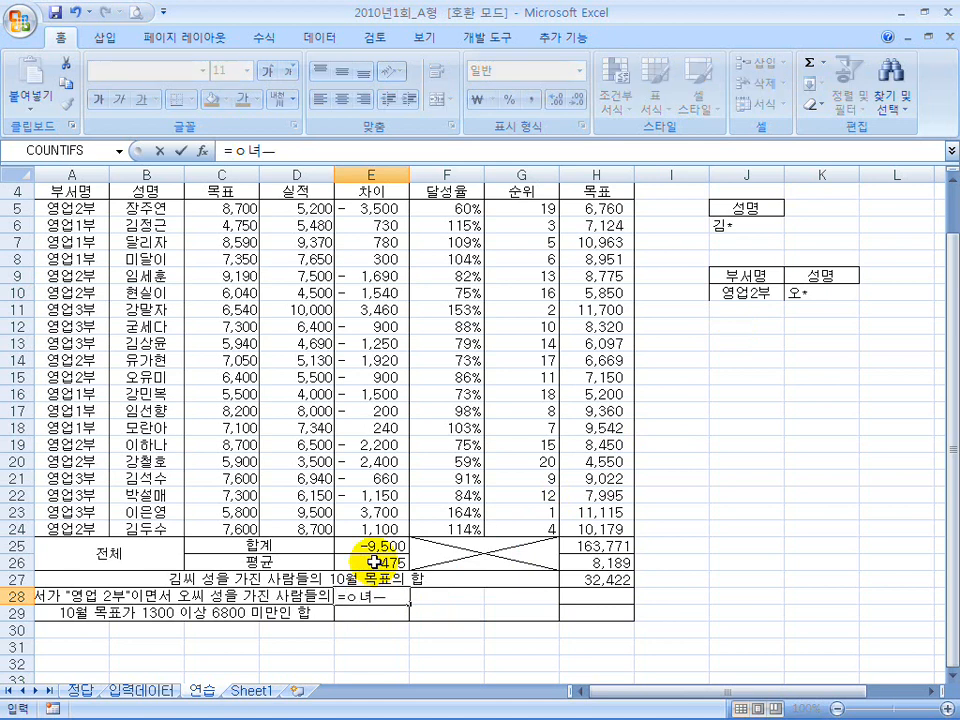
key(Escape)
click(308, 598)
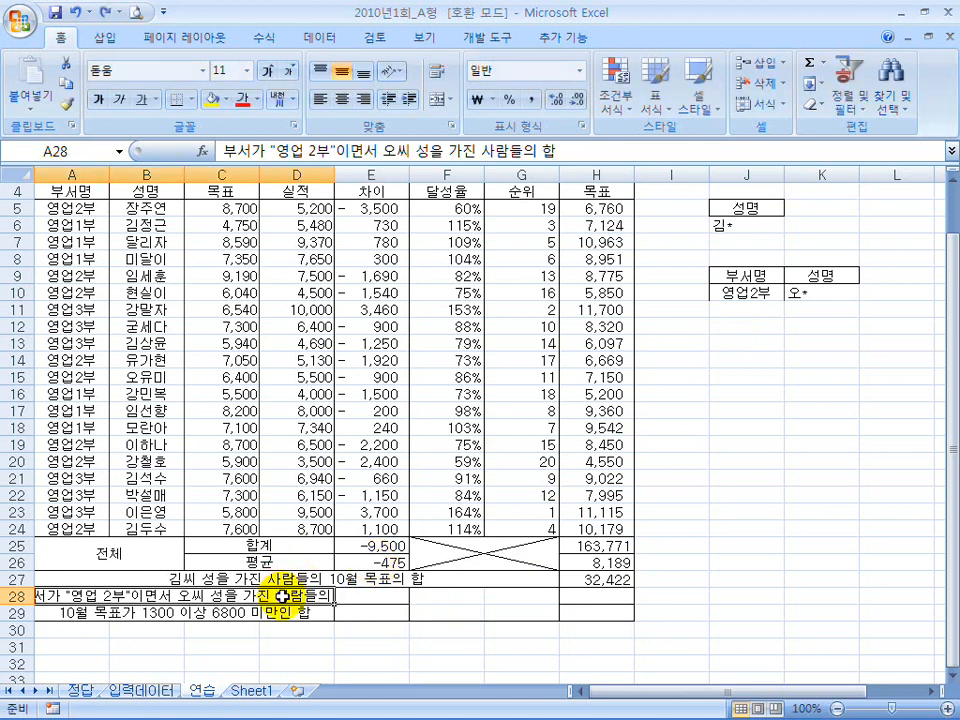
Step: Start a DSUM formula in E28 for the 영업2부 people surnamed 오
click(366, 598)
text(=ㅇ)
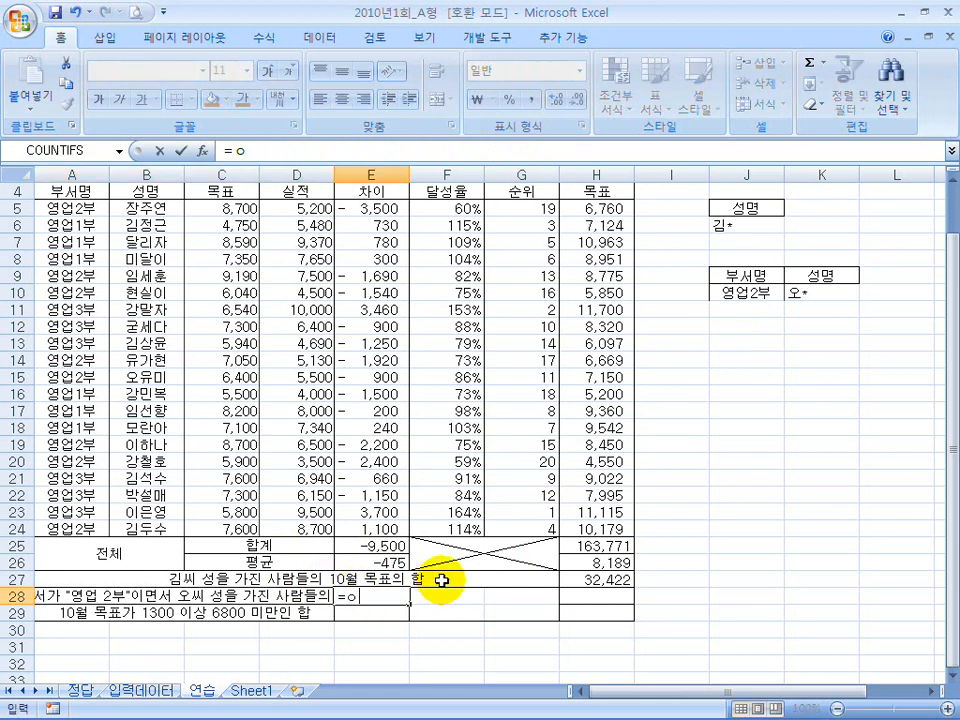
text(녀ㅡdsum()
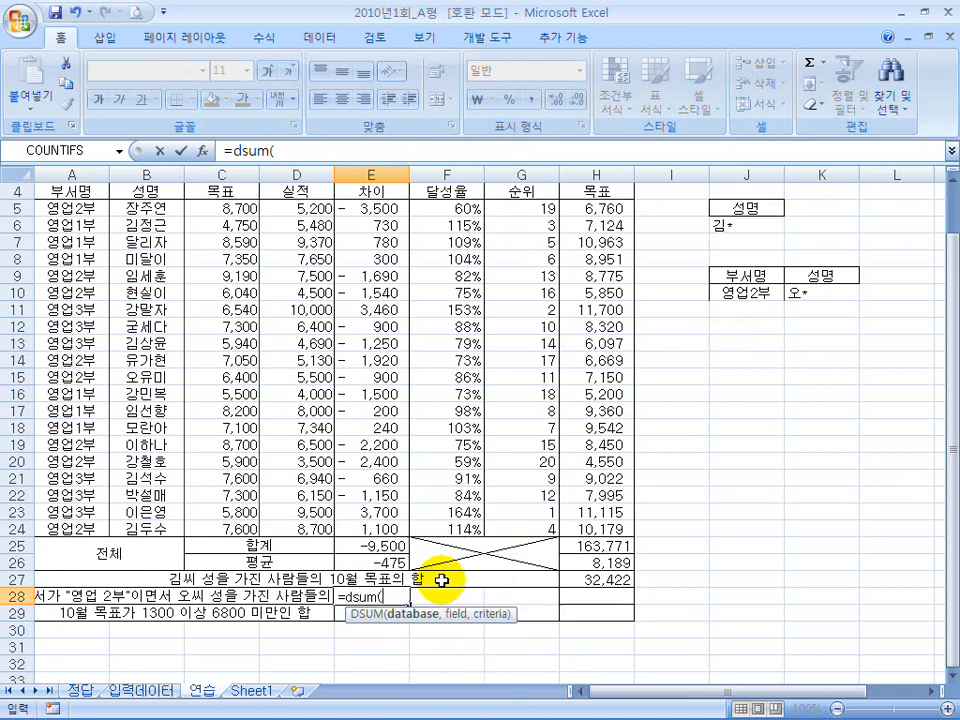
Step: Select A3:H24 as the database argument of the DSUM formula in E28
click(86, 191)
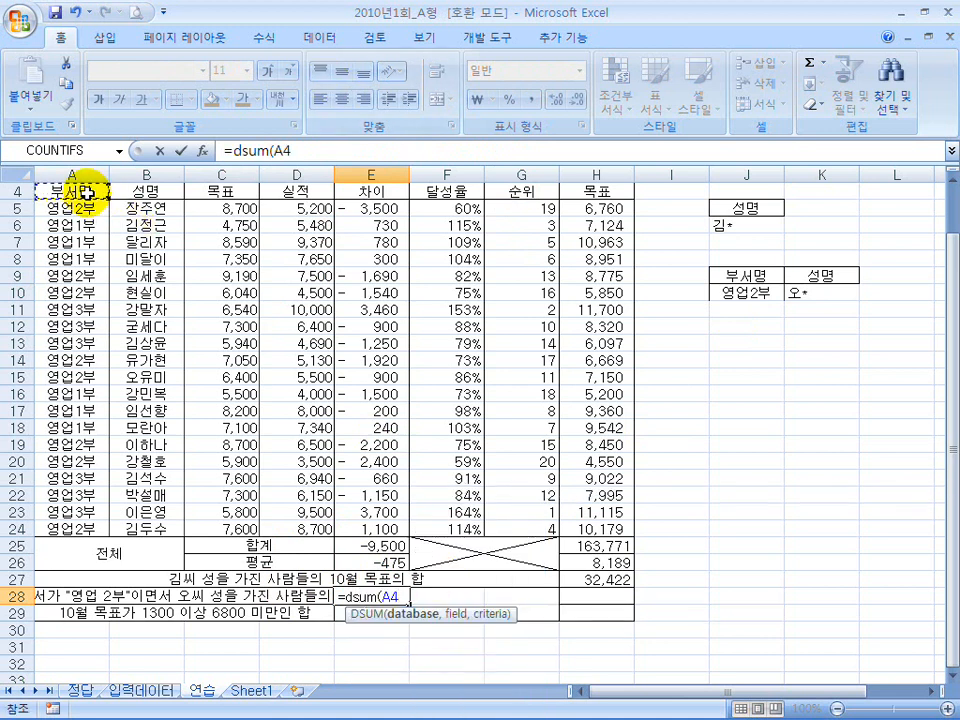
scroll(87, 194, up, 1)
drag(87, 194, 562, 292)
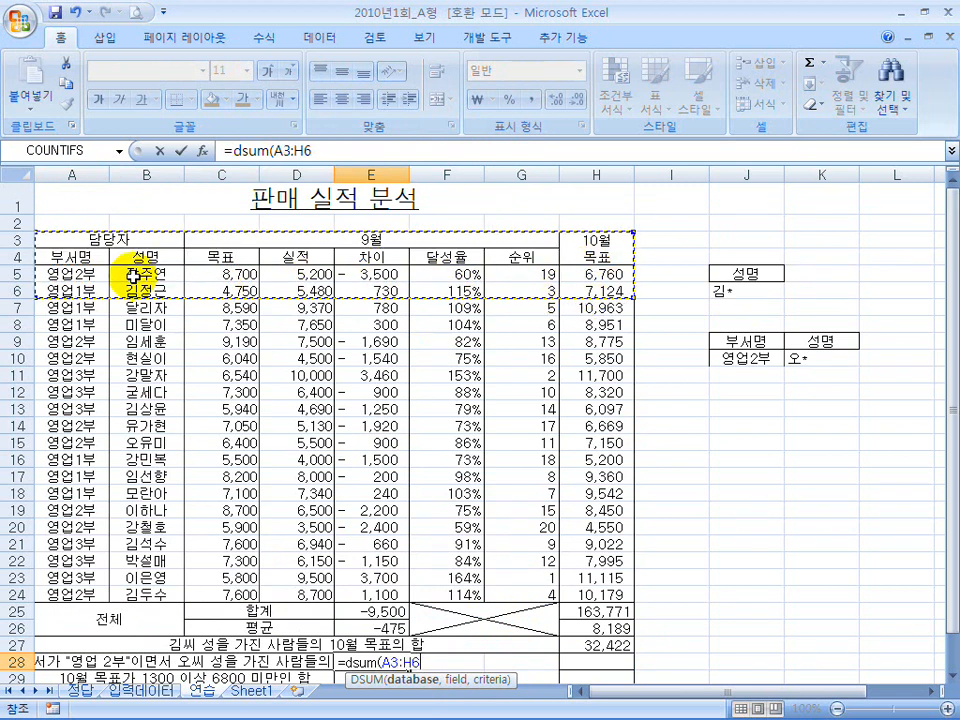
drag(70, 257, 608, 590)
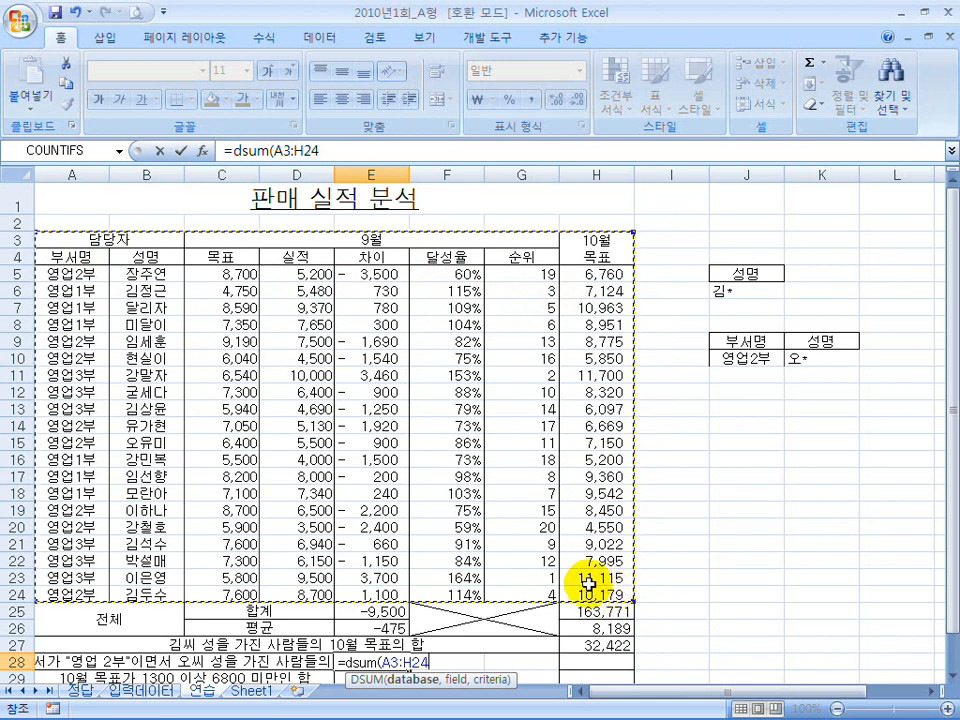
scroll(595, 590, down, 1)
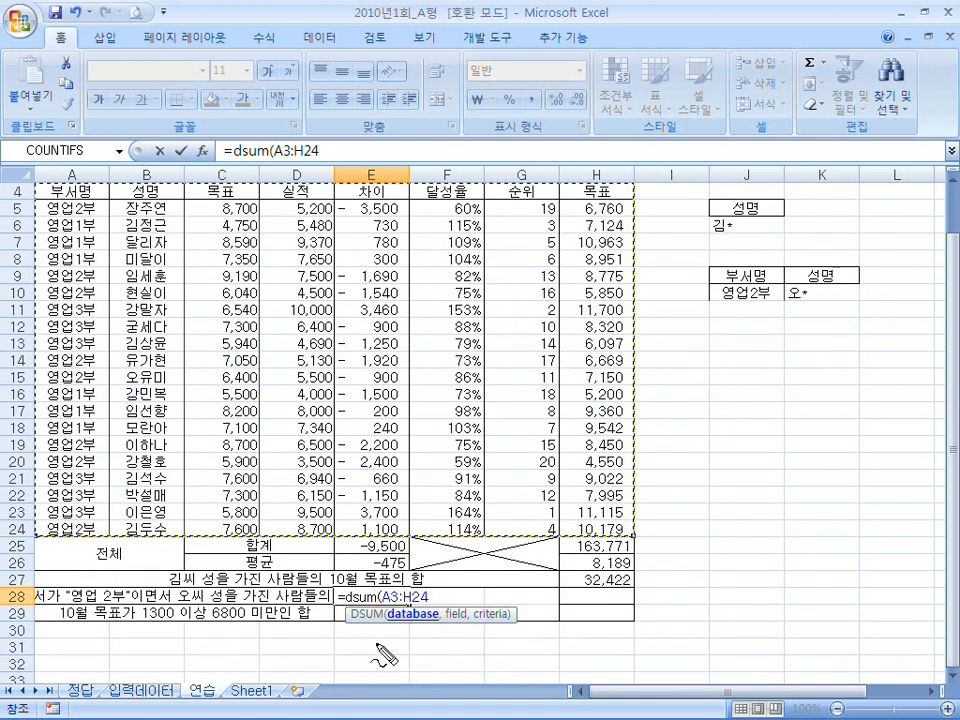
mouse_move(404, 596)
mouse_down()
mouse_move(331, 608)
mouse_move(397, 611)
mouse_up()
drag(629, 594, 631, 599)
drag(410, 600, 519, 612)
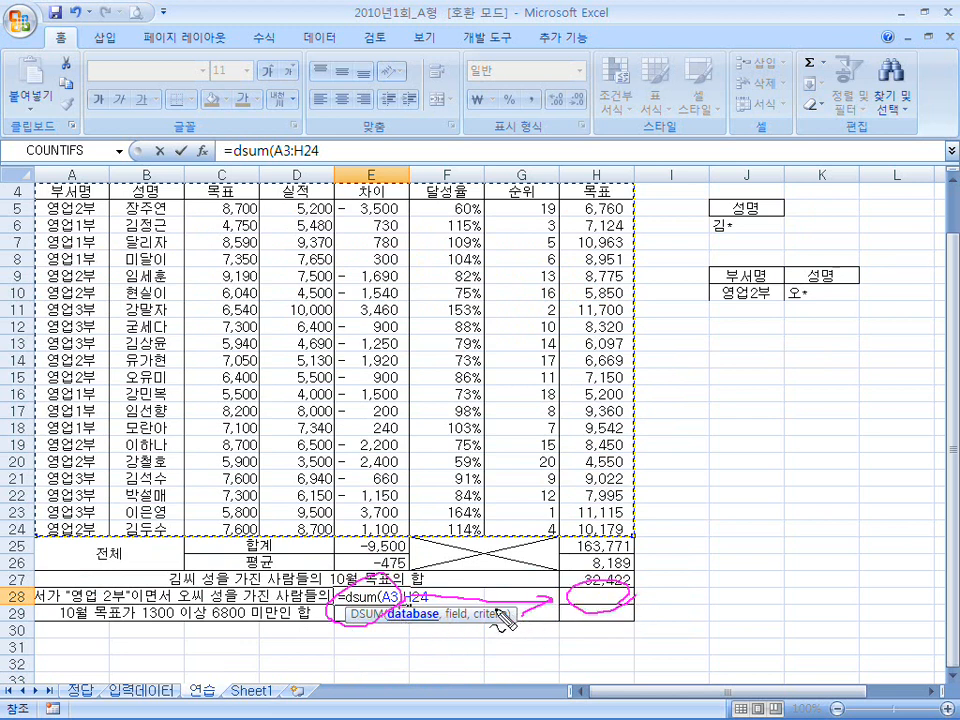
drag(396, 601, 405, 606)
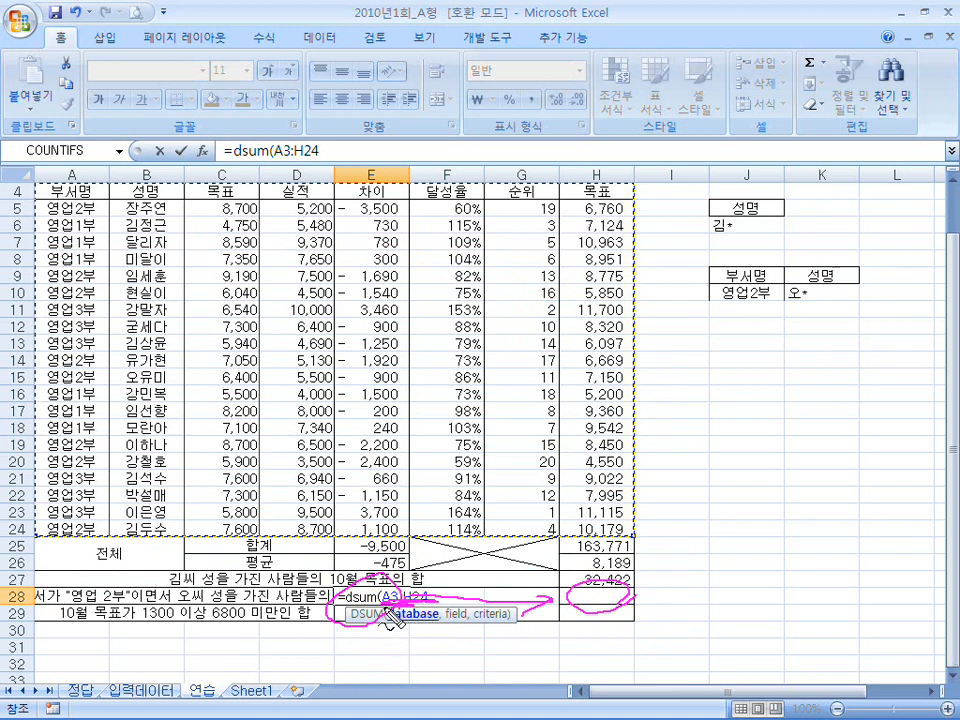
Step: Try to make the database range absolute as $A$3:$H$24, and clear the argument after the opening bracket
drag(318, 150, 283, 150)
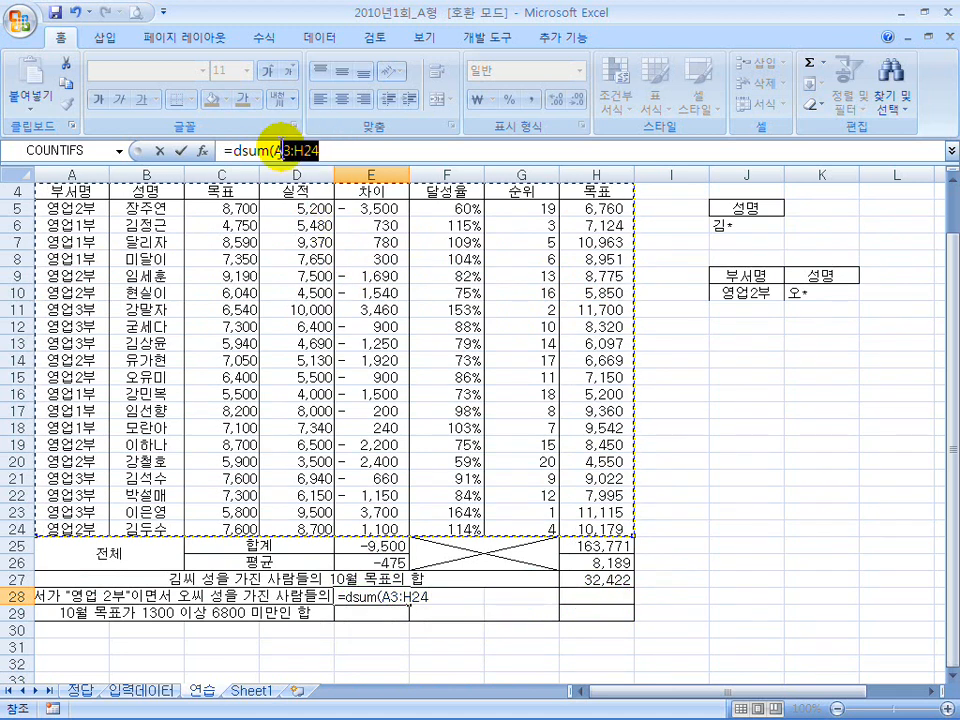
key(F4)
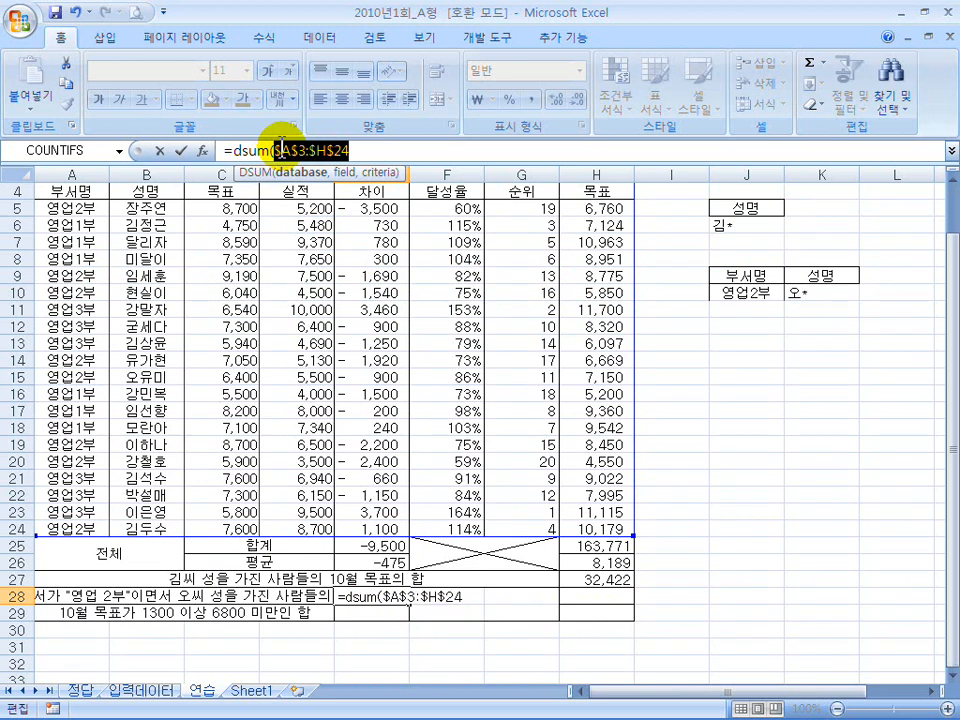
text(,)
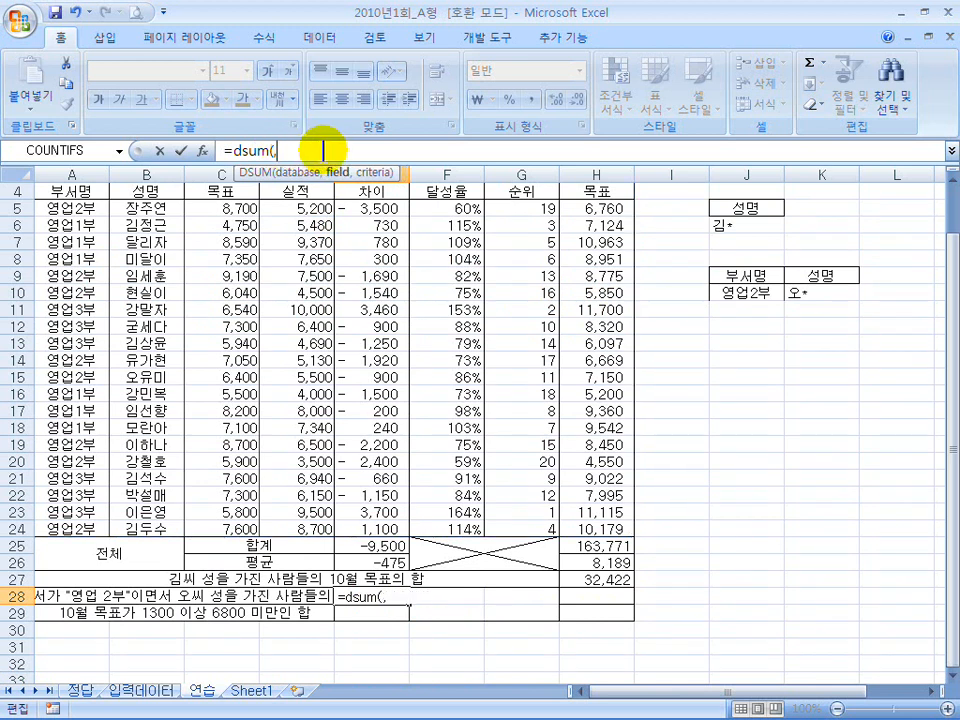
key(BackSpace)
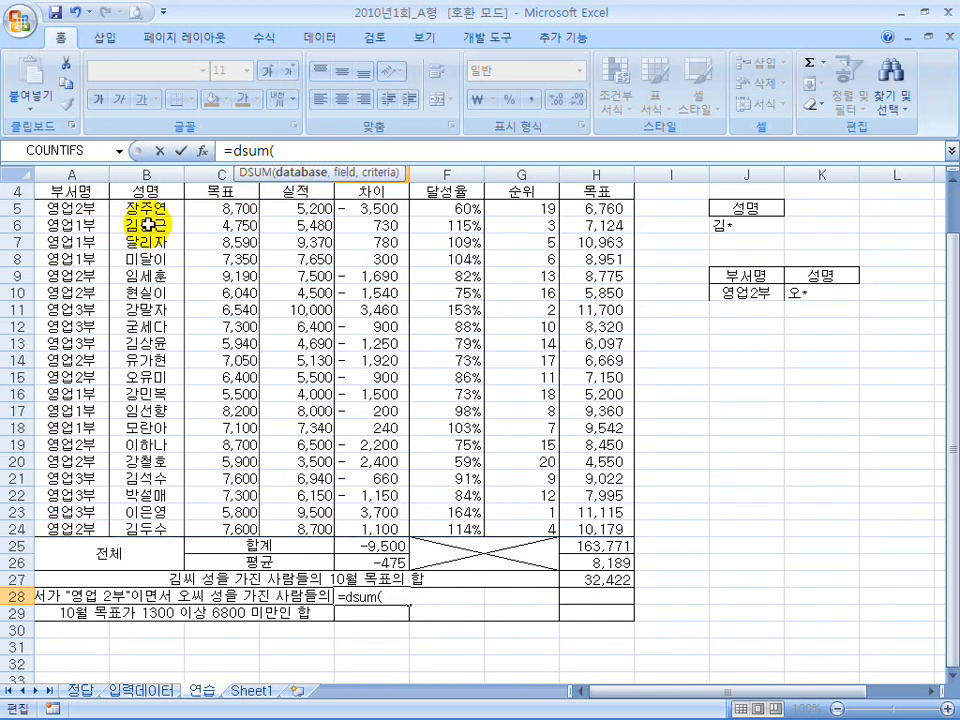
Step: Set the DSUM database argument to the absolute range $A$3:$H$24, including both header rows
double_click(952, 180)
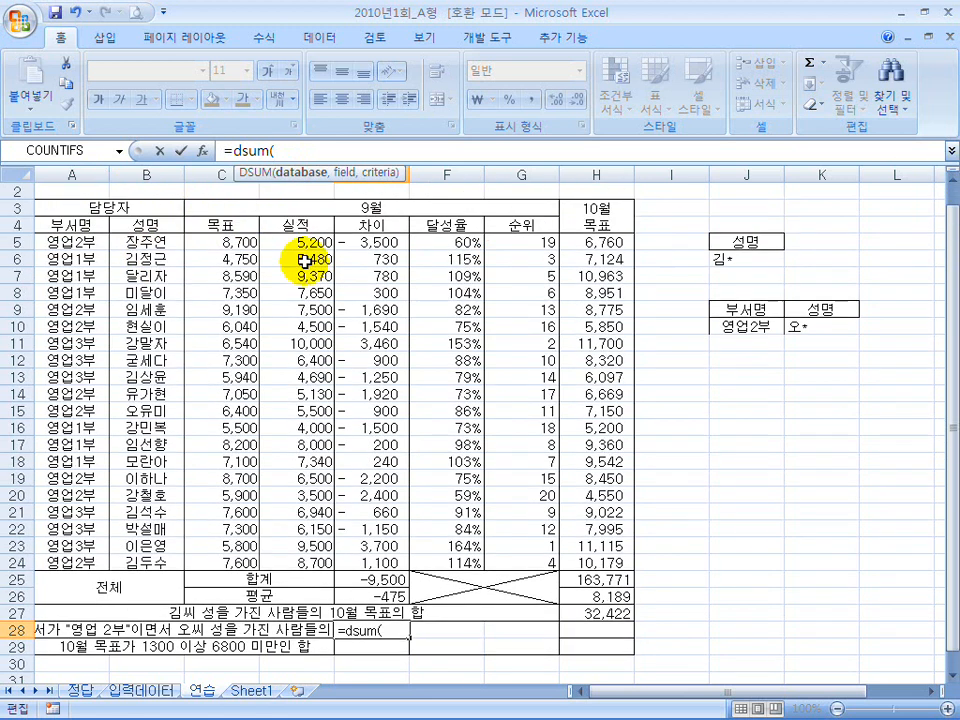
drag(96, 208, 592, 558)
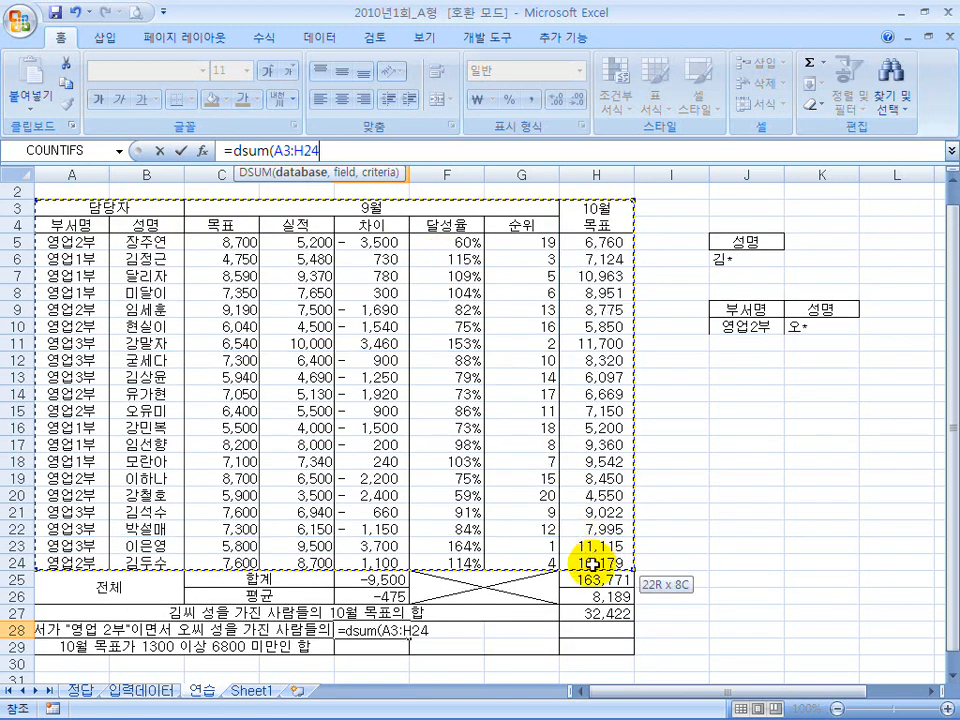
key(F4)
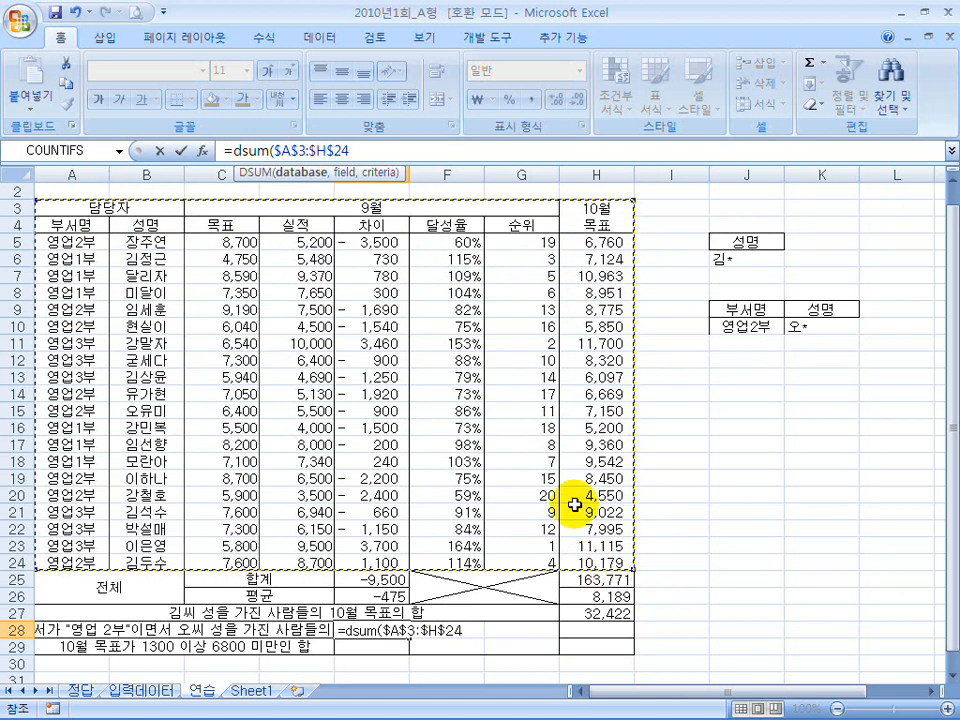
text(,)
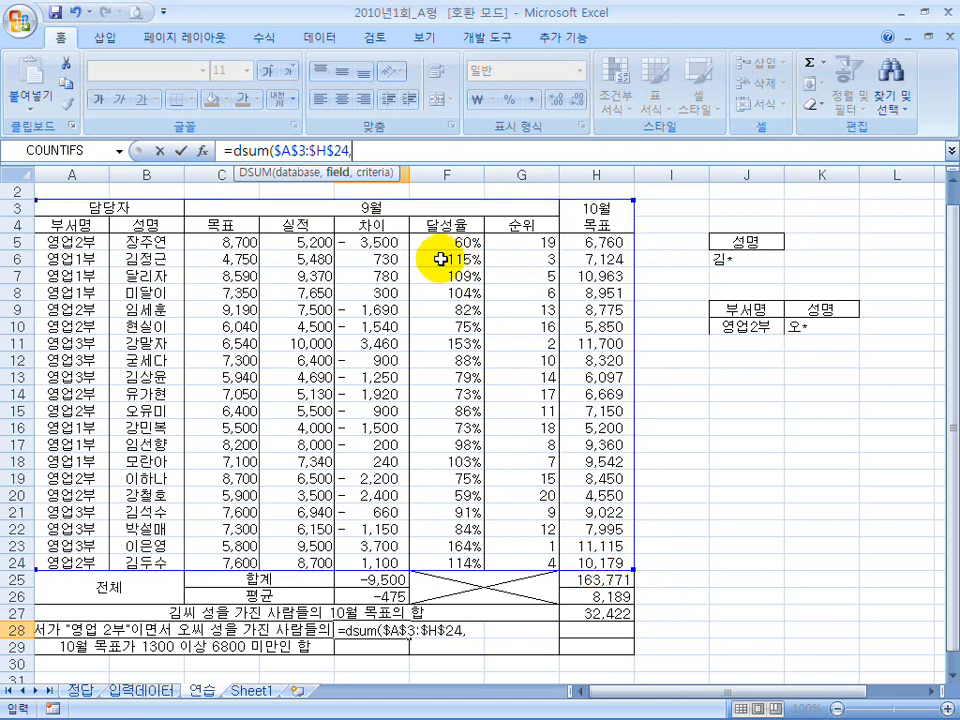
Step: Add the 차이 header E4 as the field and absolute $J$9:$K$10 as the criteria, and close the DSUM formula
click(377, 233)
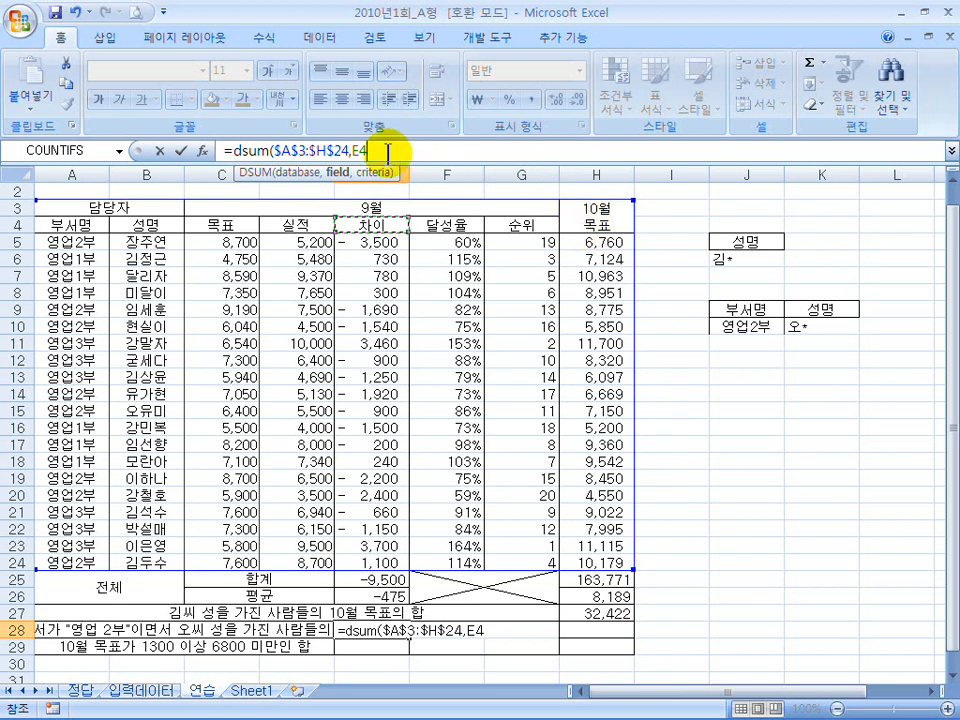
text(,)
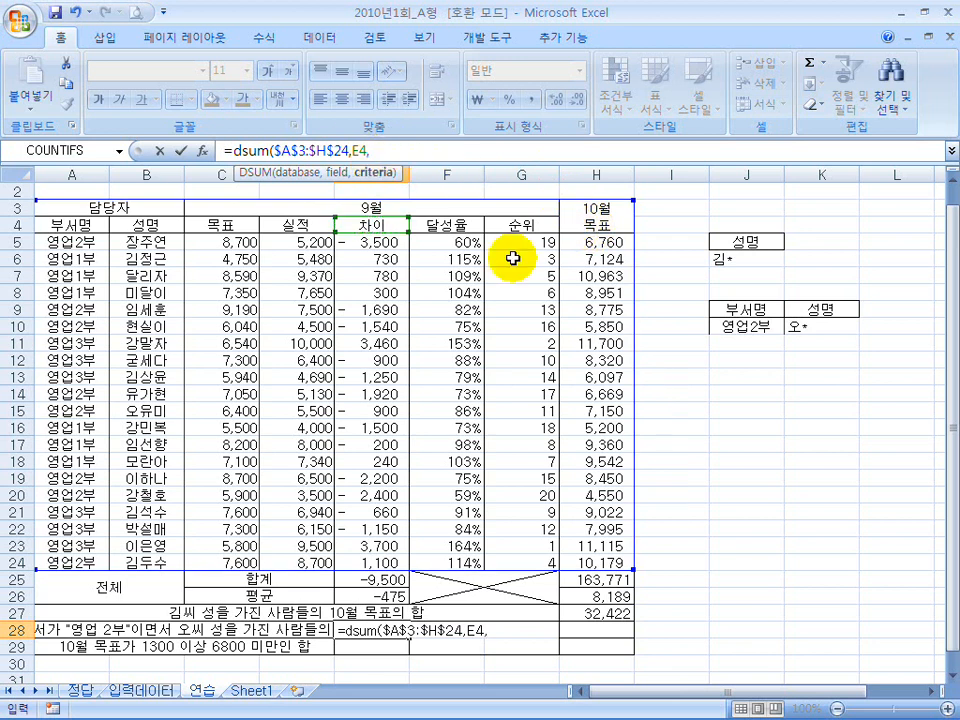
drag(733, 308, 815, 328)
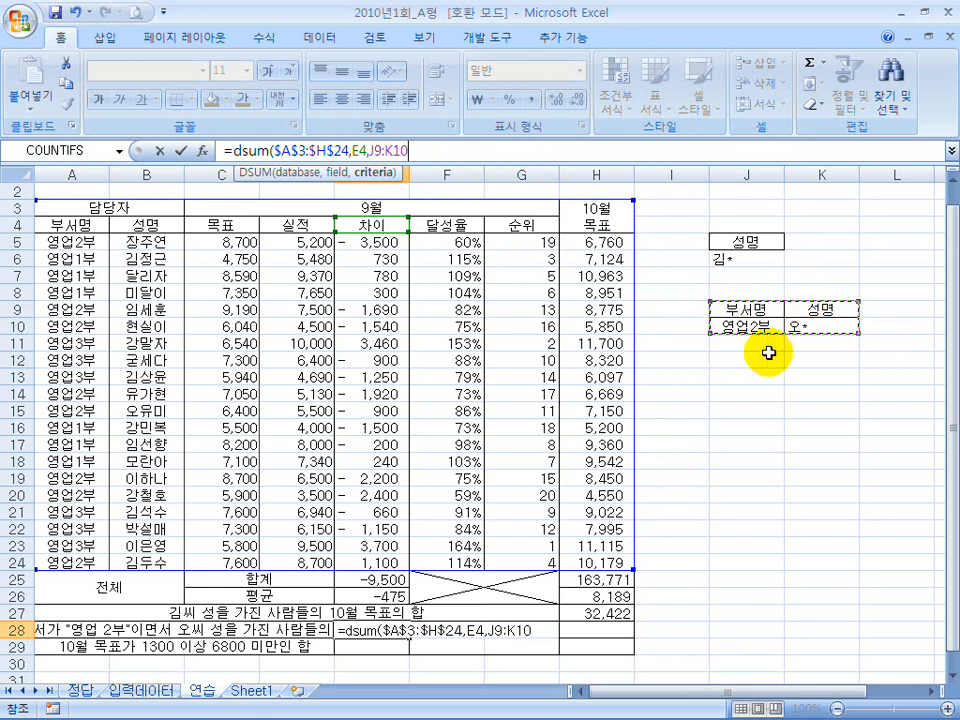
key(F4)
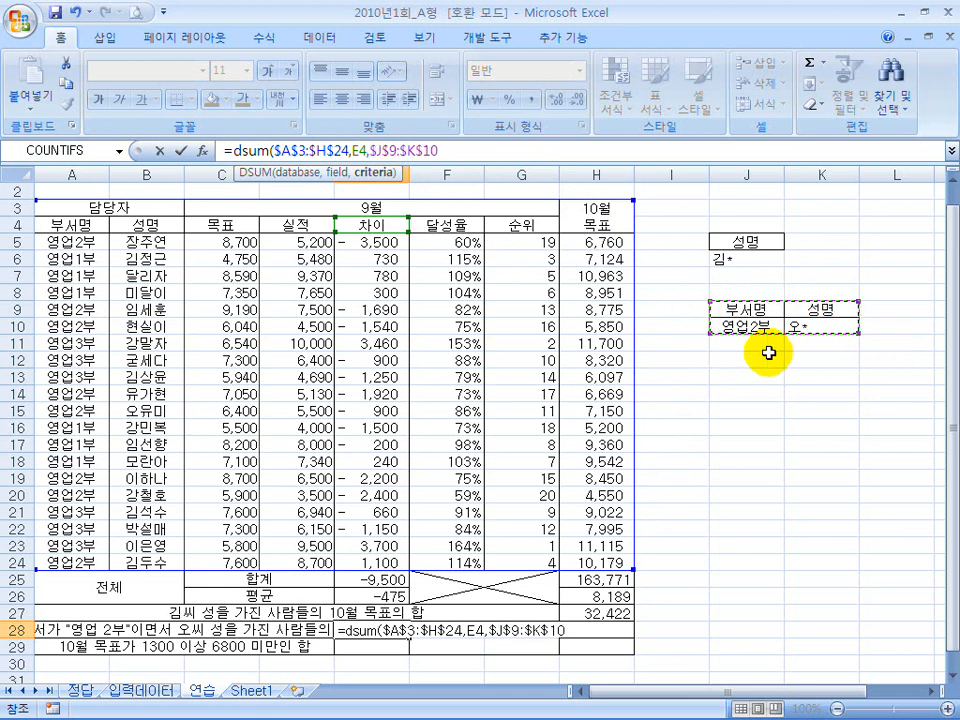
text())
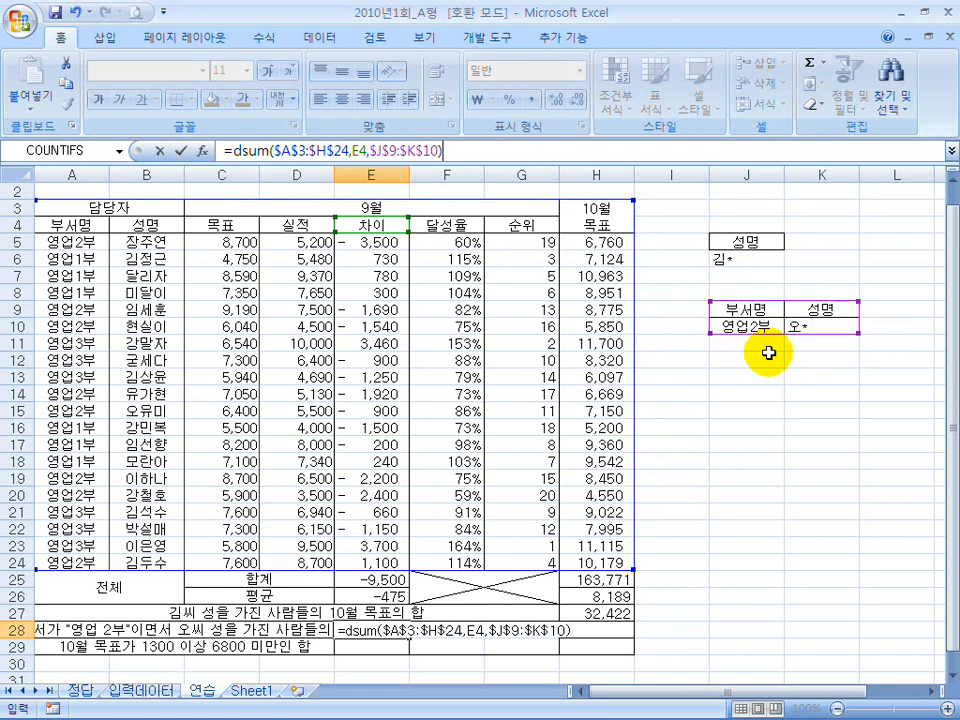
Step: Enter the DSUM formula in E28 and correct its database range to $A$4:$H$24
key(Return)
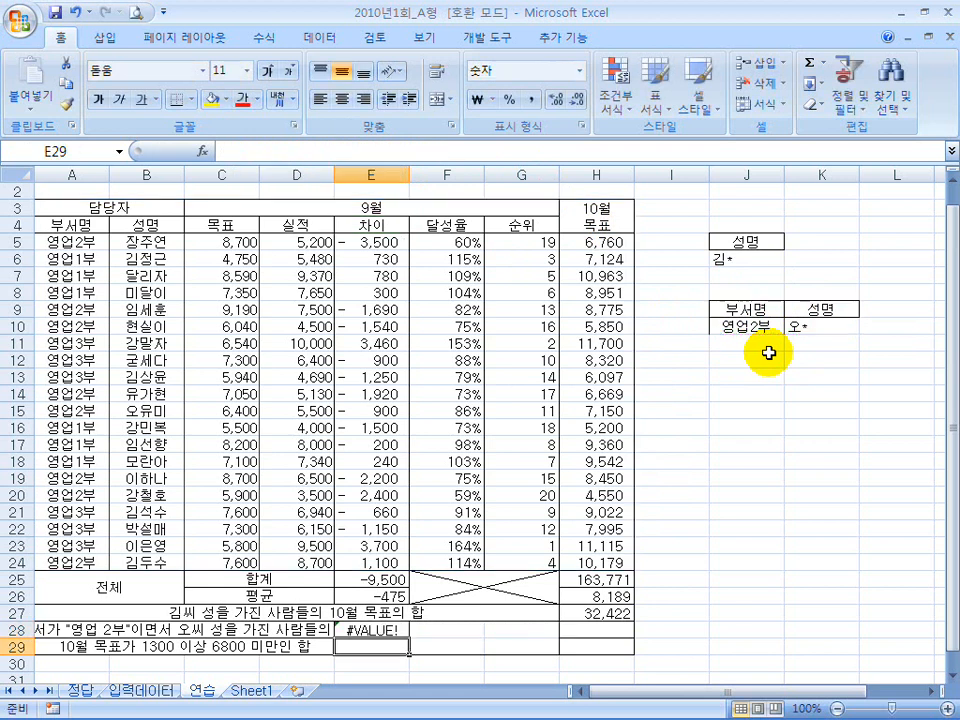
click(369, 630)
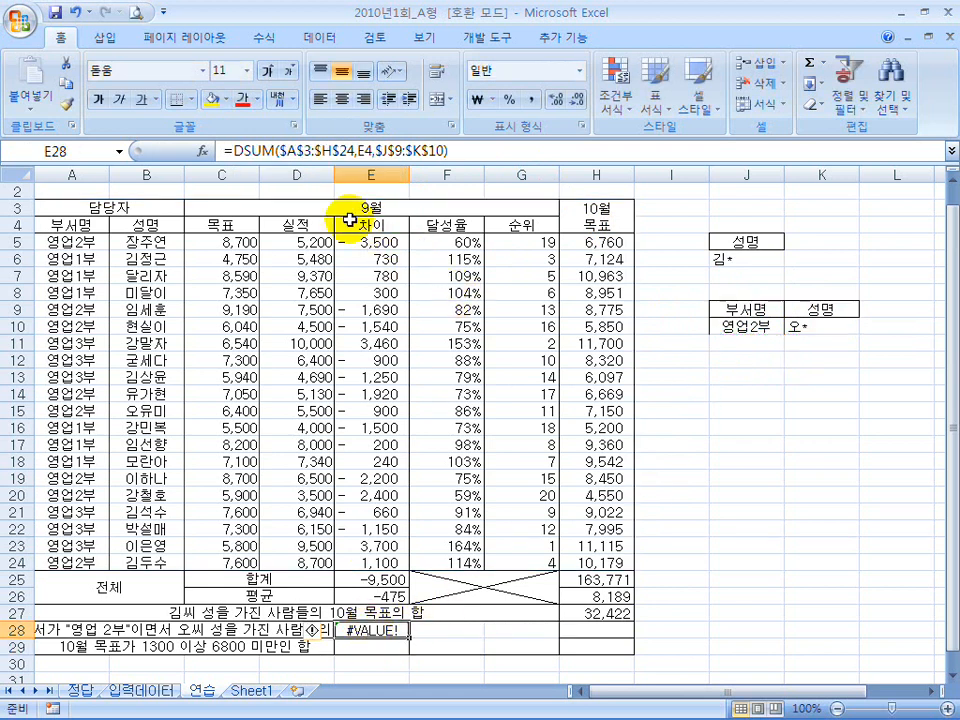
click(308, 150)
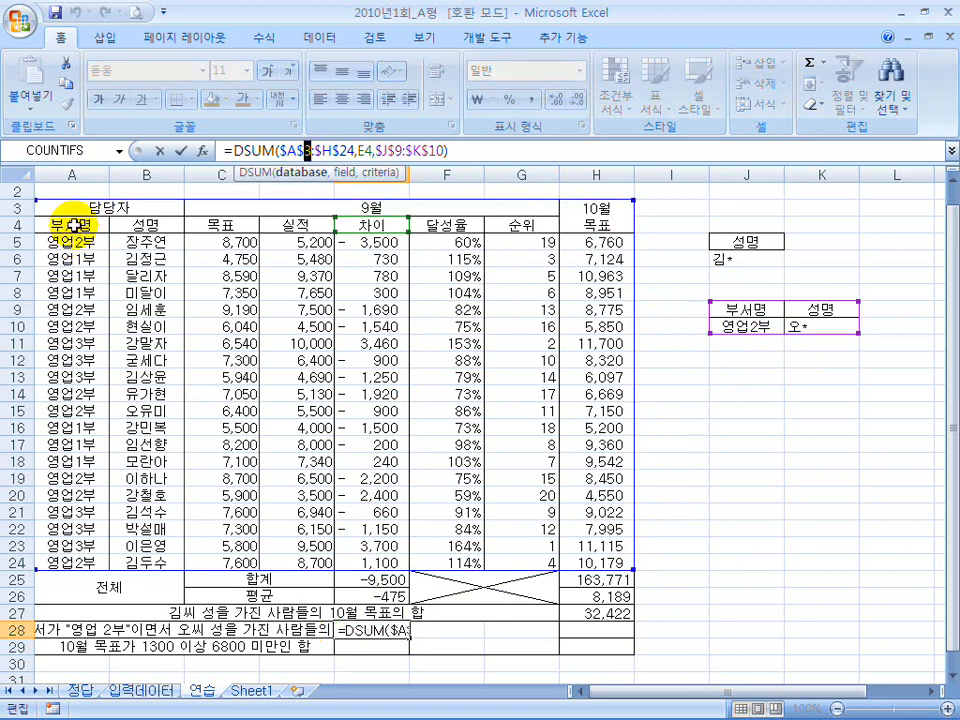
text(4)
key(Return)
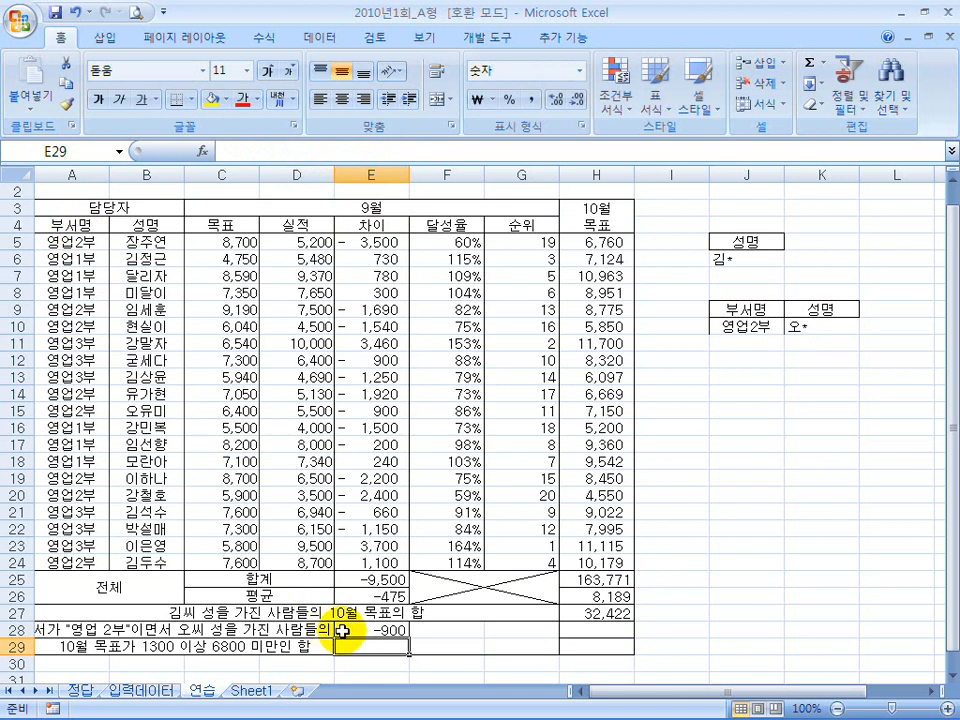
Step: Fill the E28 formula across row 28 to H28, then clear the copies in F28:G28
click(378, 628)
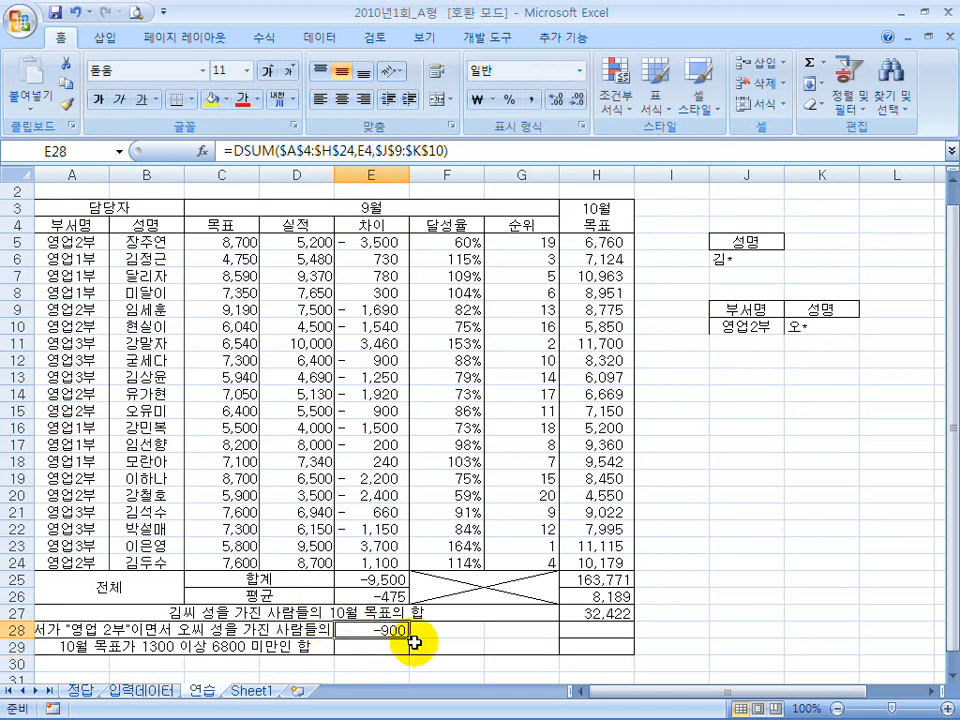
drag(408, 636, 604, 636)
drag(440, 630, 527, 634)
key(Delete)
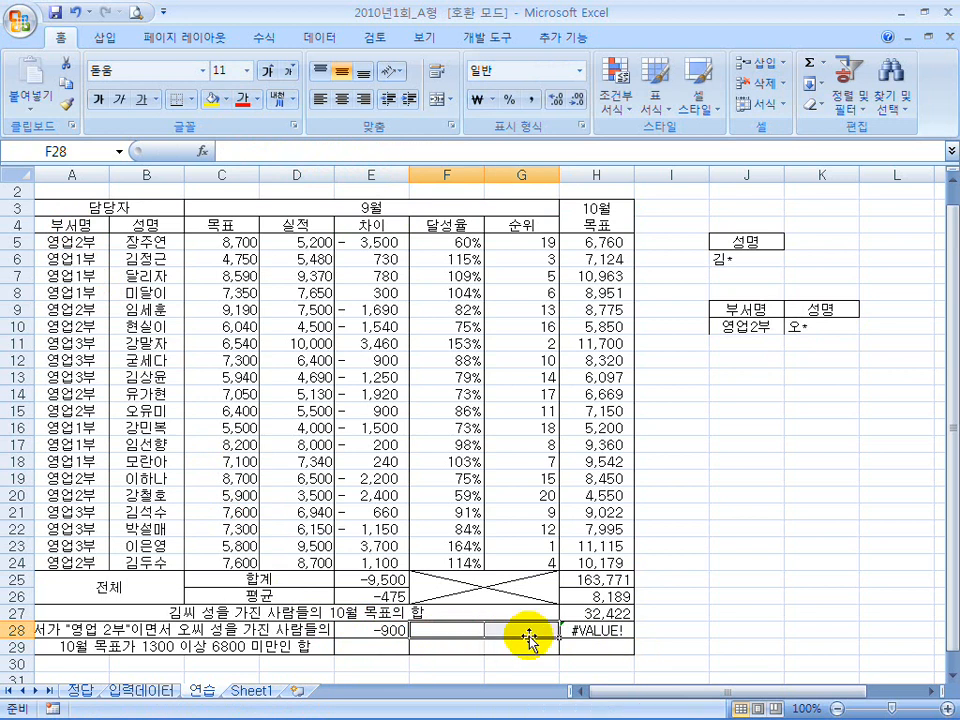
drag(467, 628, 499, 626)
Step: Replace the field argument of the DSUM formula in H28 with column number 8
click(608, 632)
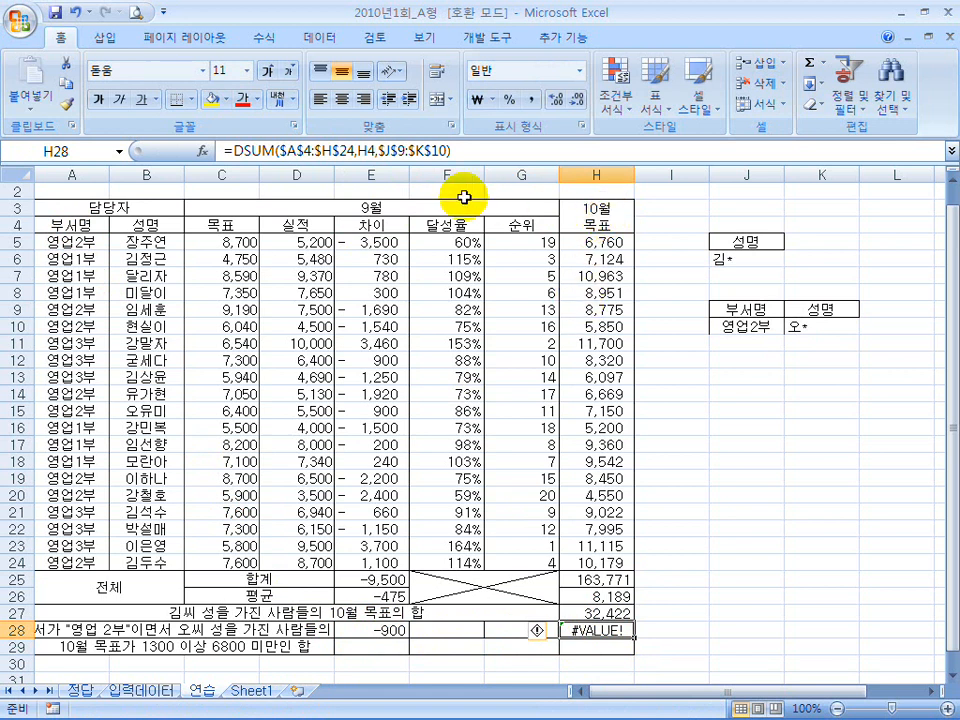
double_click(367, 150)
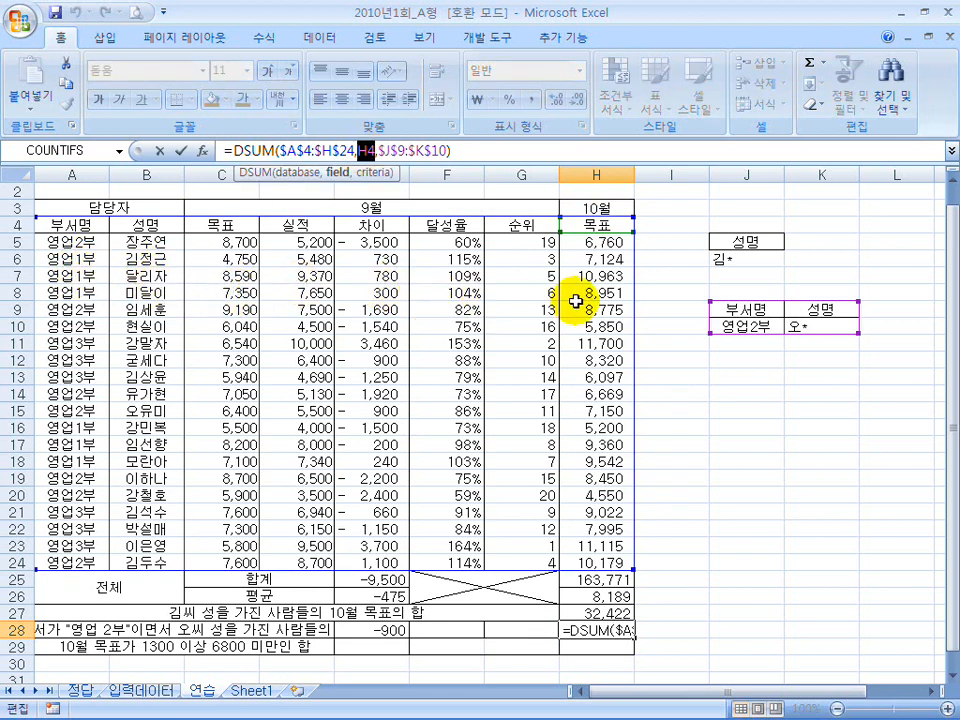
text(8)
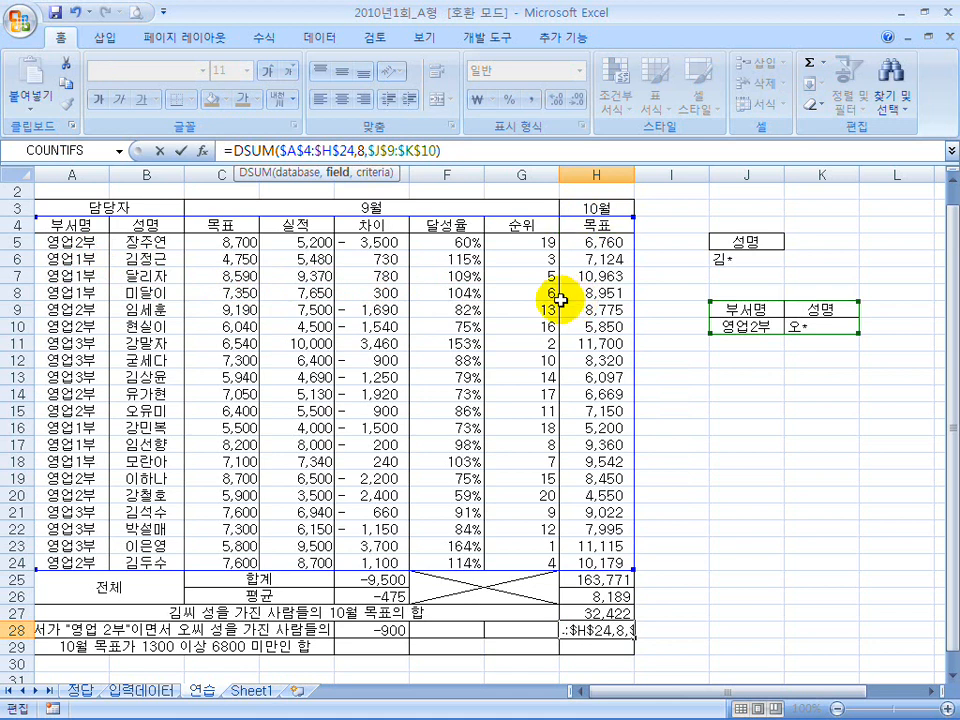
key(Return)
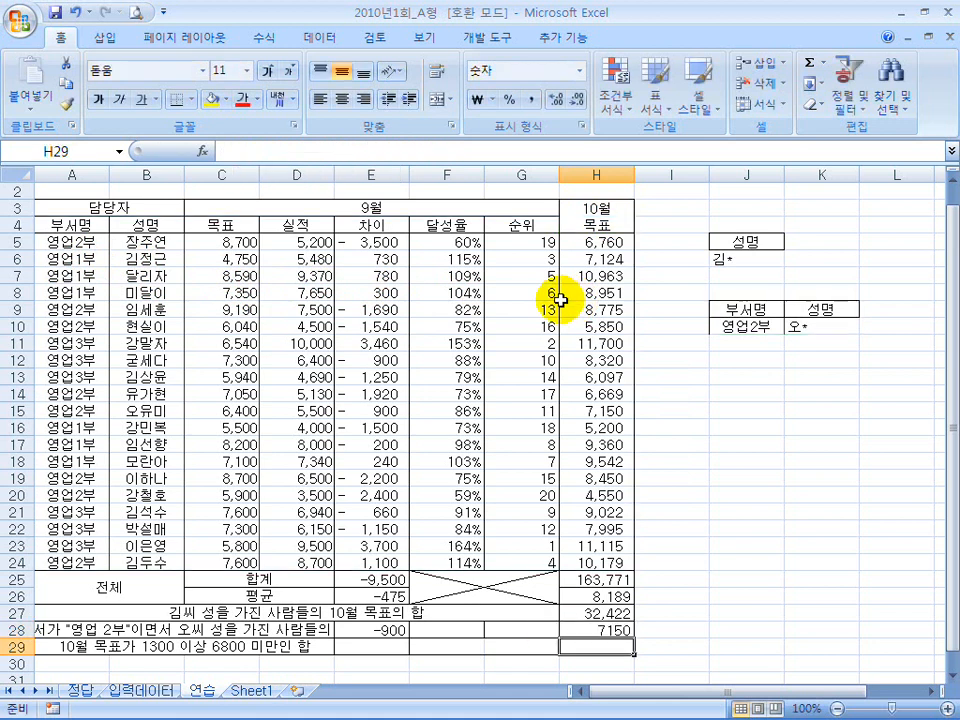
click(597, 631)
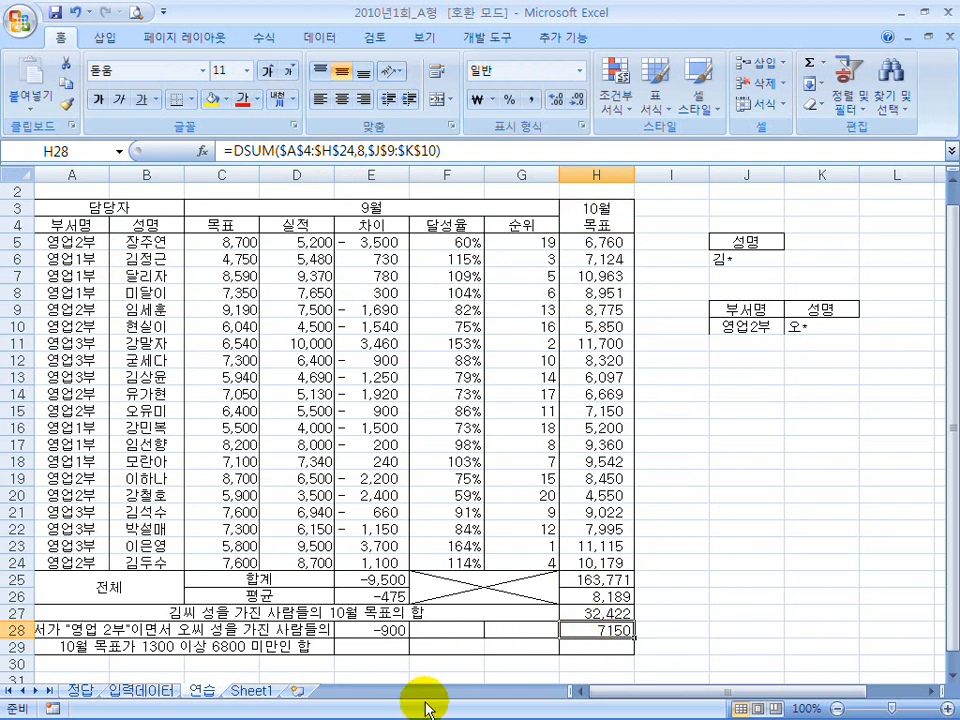
Step: Switch to the PowerPoint formula slide and mark up the DSUM arguments, their header cells and the note on merged cells H3:H4
key(super)
click(700, 705)
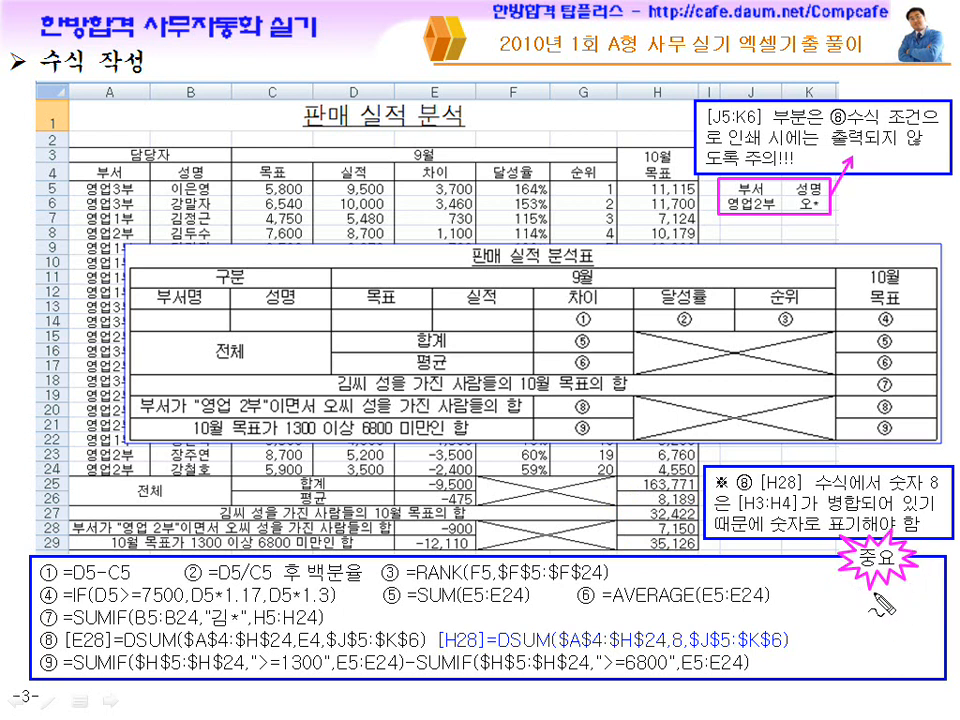
drag(170, 157, 194, 165)
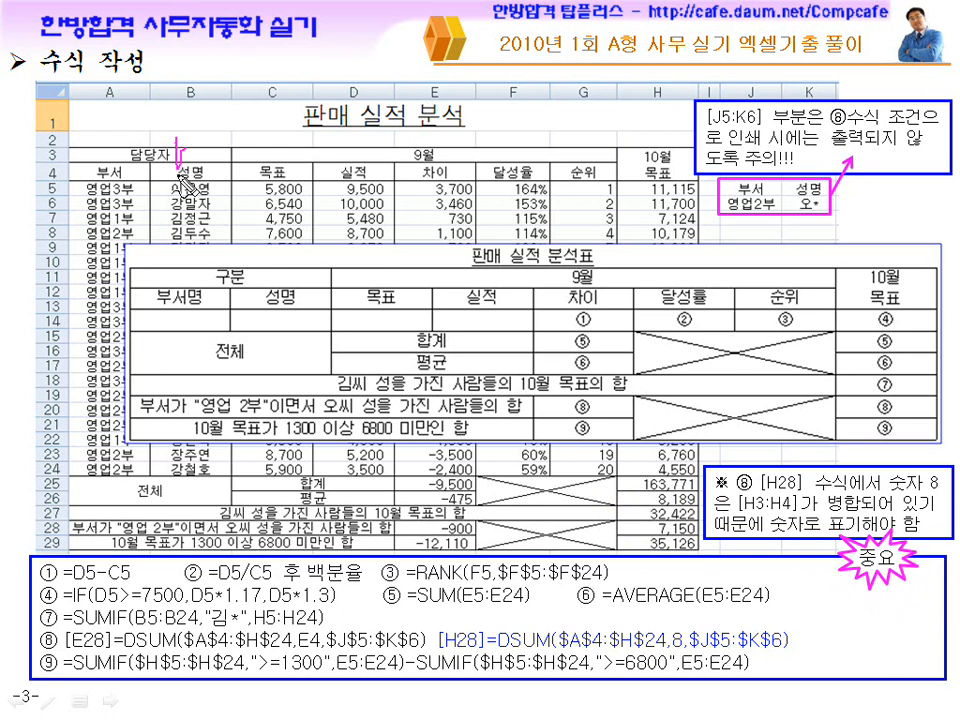
drag(175, 649, 262, 648)
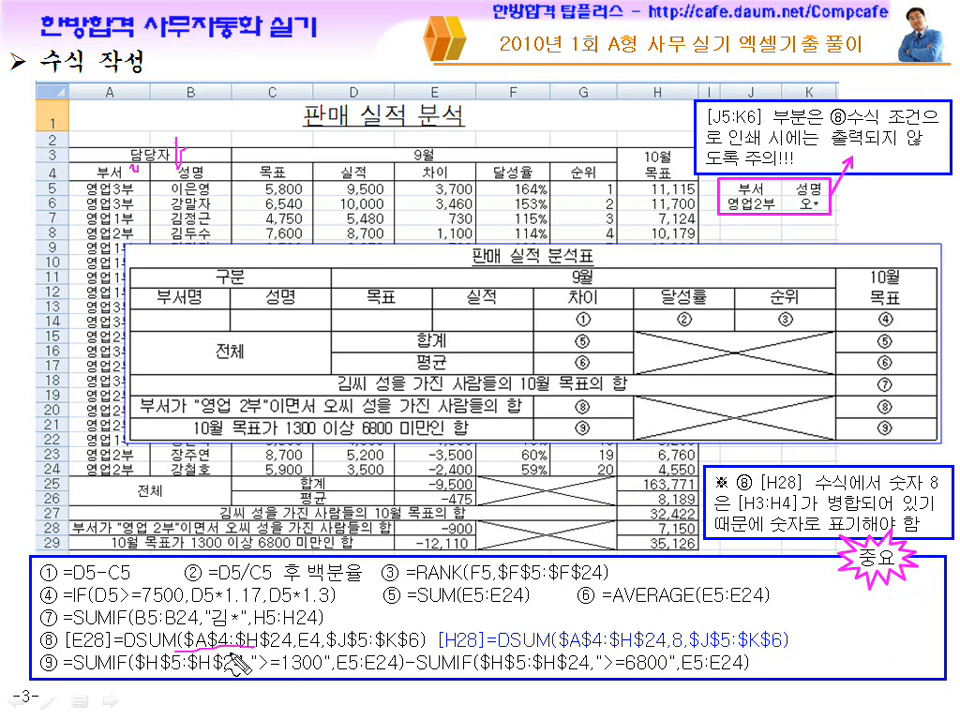
drag(100, 172, 129, 165)
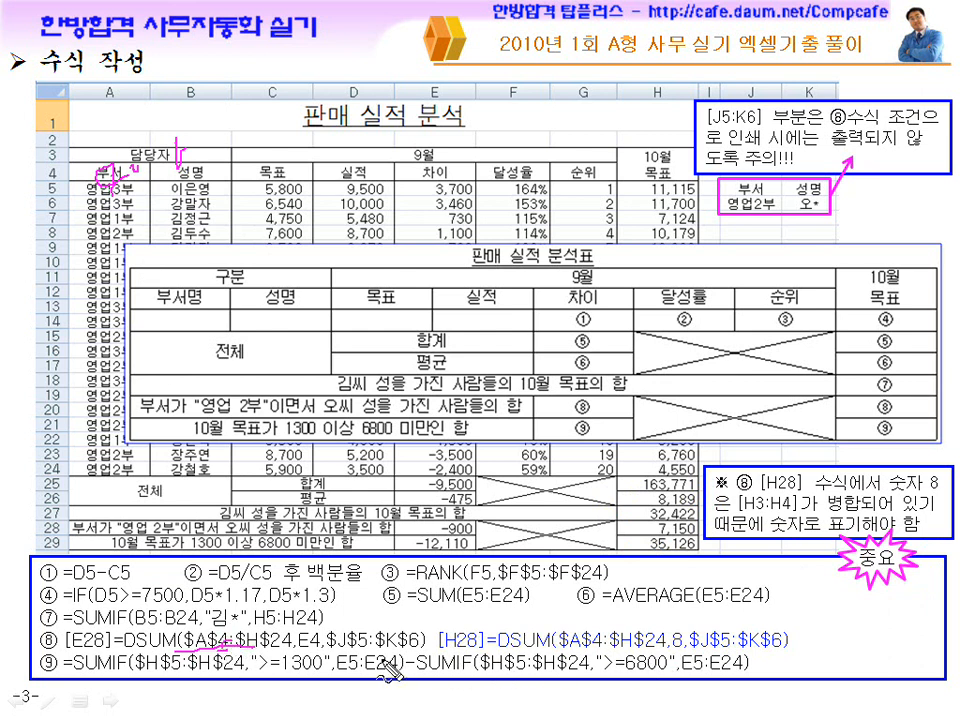
drag(666, 148, 664, 184)
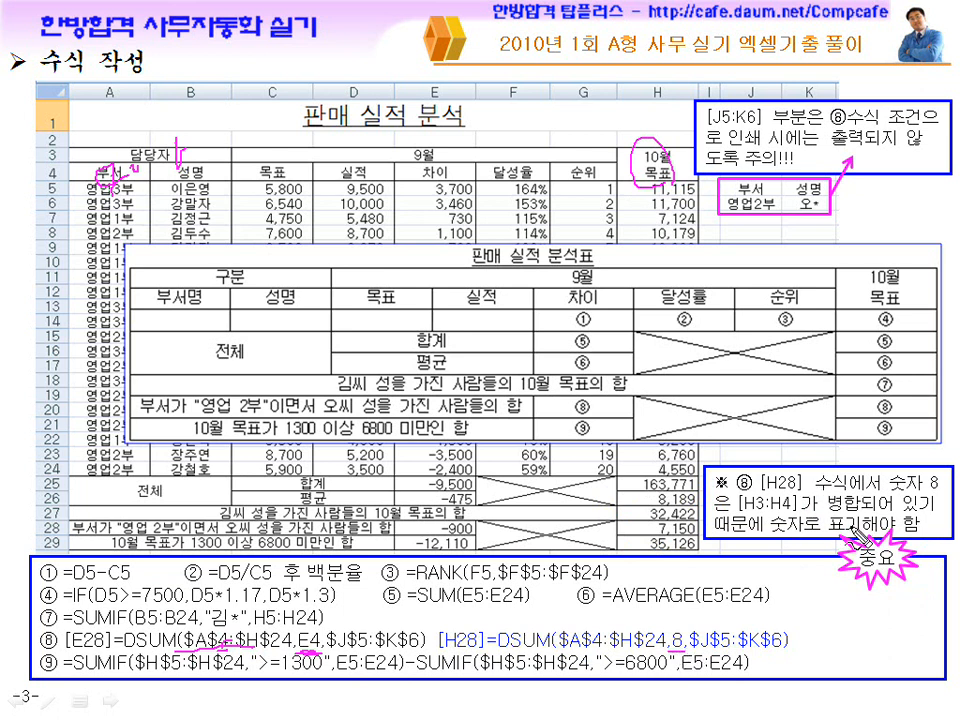
mouse_move(862, 504)
mouse_down()
mouse_move(936, 522)
mouse_move(918, 522)
mouse_up()
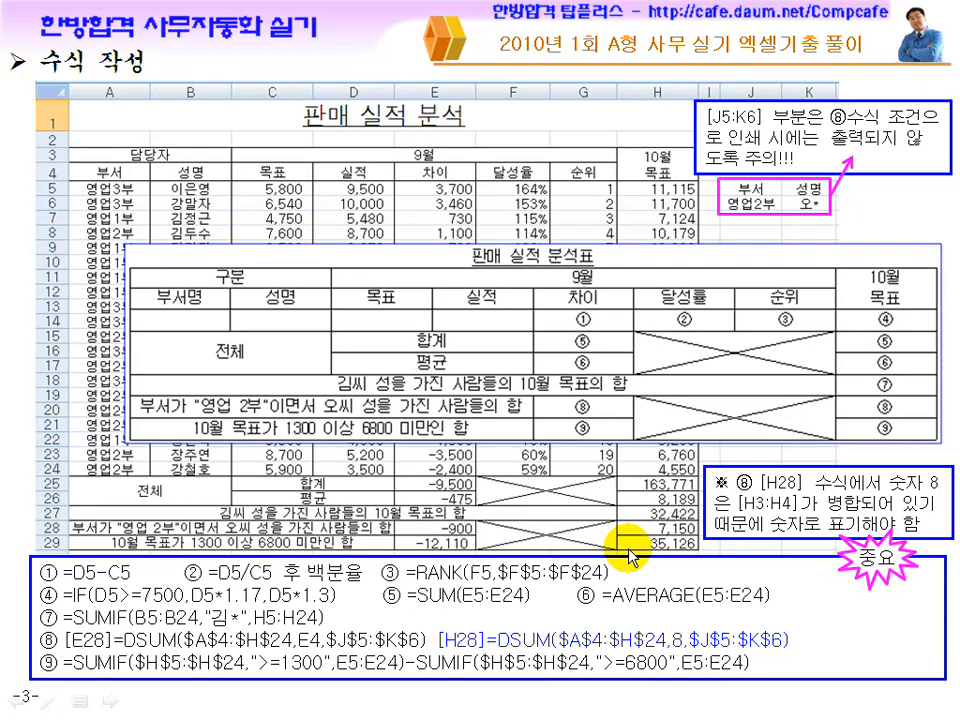
Step: Return to the Excel workbook, check the merged October header at H3:H4, and select E29
key(super)
click(504, 703)
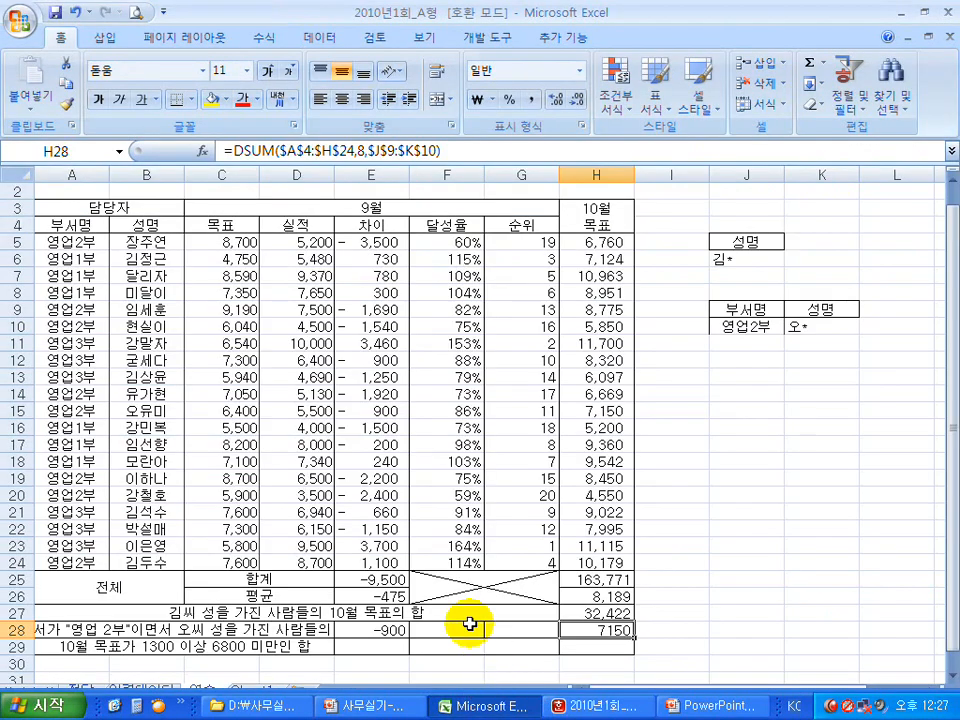
click(588, 215)
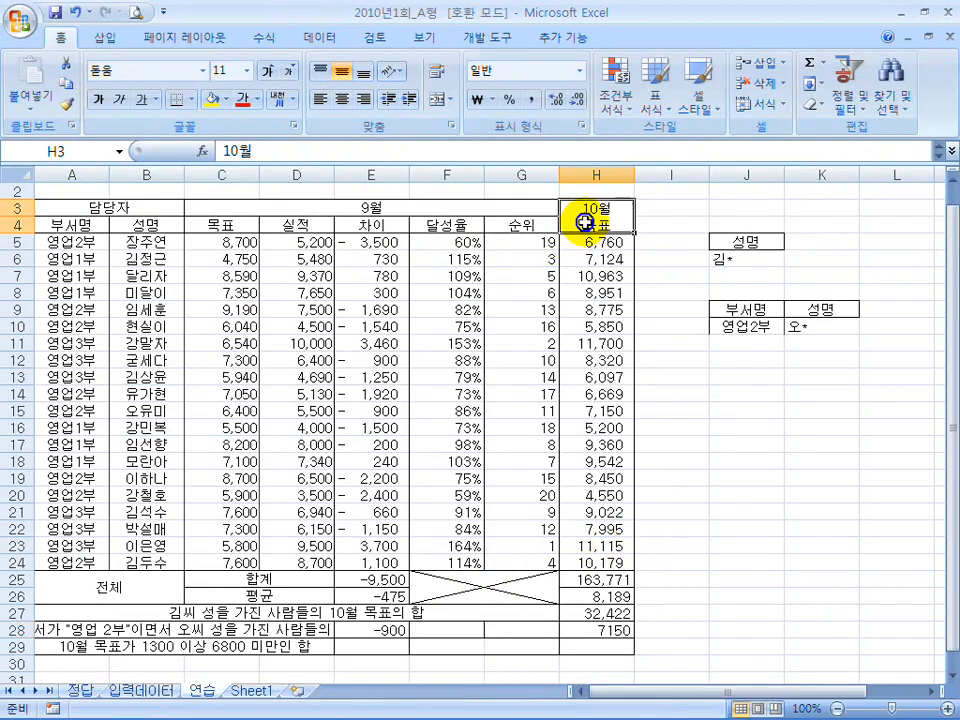
click(377, 647)
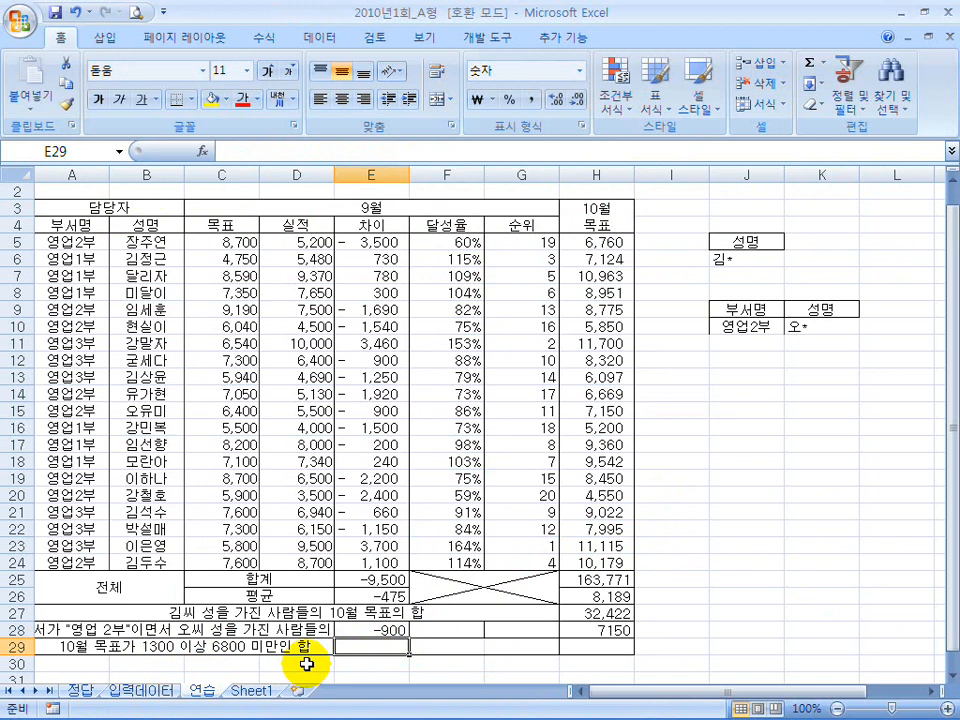
drag(82, 666, 304, 678)
drag(497, 451, 958, 443)
drag(638, 423, 641, 493)
drag(690, 518, 703, 512)
mouse_move(846, 418)
mouse_down()
mouse_move(837, 510)
mouse_move(814, 551)
mouse_up()
mouse_move(632, 451)
mouse_down()
mouse_move(634, 375)
mouse_move(860, 362)
mouse_move(822, 403)
mouse_up()
drag(222, 660, 282, 659)
drag(845, 408, 516, 410)
drag(678, 425, 720, 405)
mouse_move(695, 440)
mouse_down()
mouse_move(740, 415)
mouse_move(760, 422)
mouse_up()
drag(640, 372, 932, 350)
mouse_move(912, 462)
mouse_down()
mouse_move(905, 440)
mouse_move(925, 430)
mouse_move(918, 445)
mouse_up()
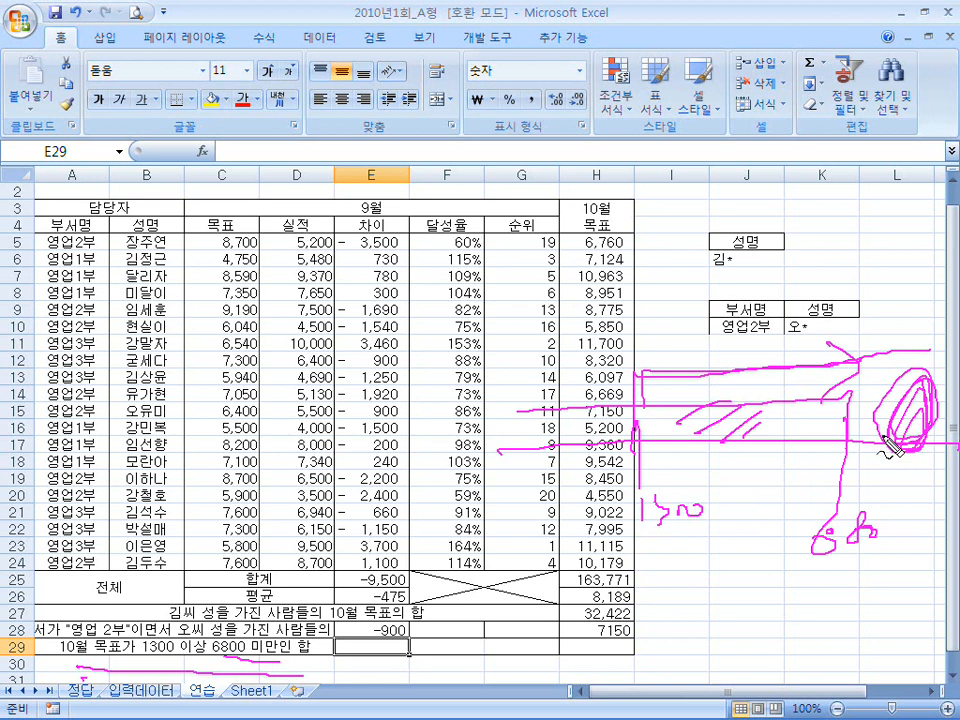
key(Escape)
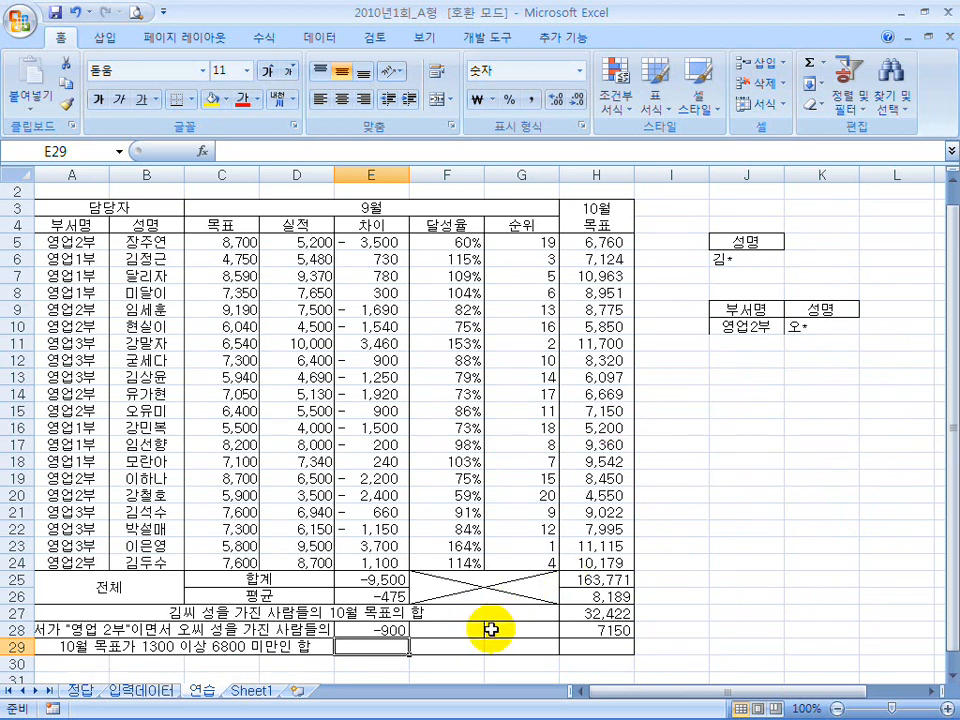
Step: Enter =SUMIF($H$5:$H$24,">=1300",H5:H24) in E29
text(=sumif*)
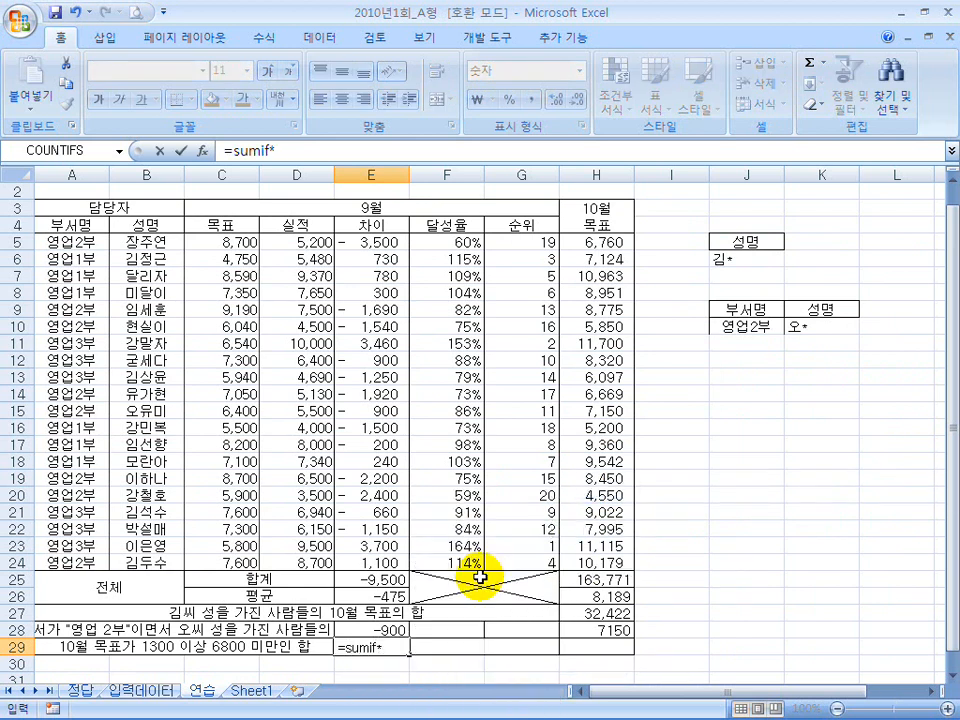
key(BackSpace)
text(()
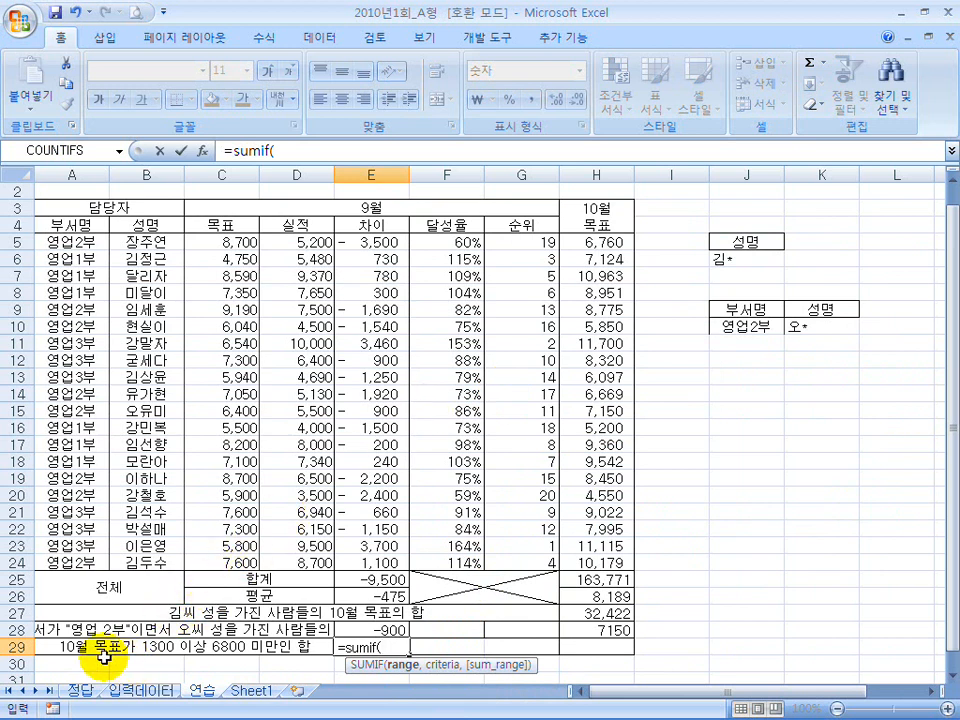
drag(605, 244, 592, 563)
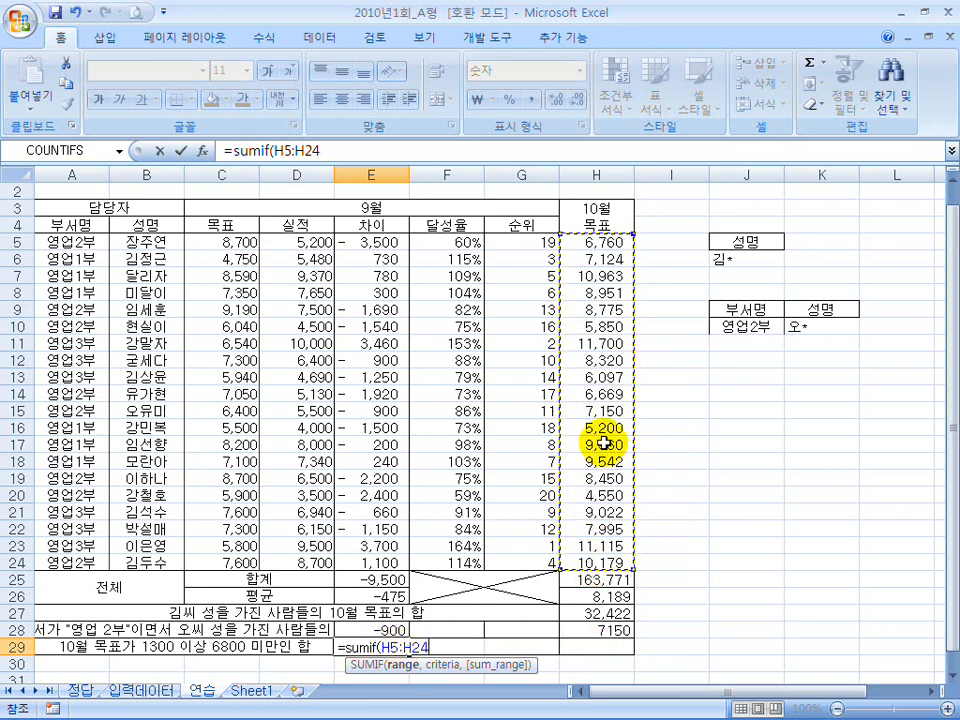
key(F4)
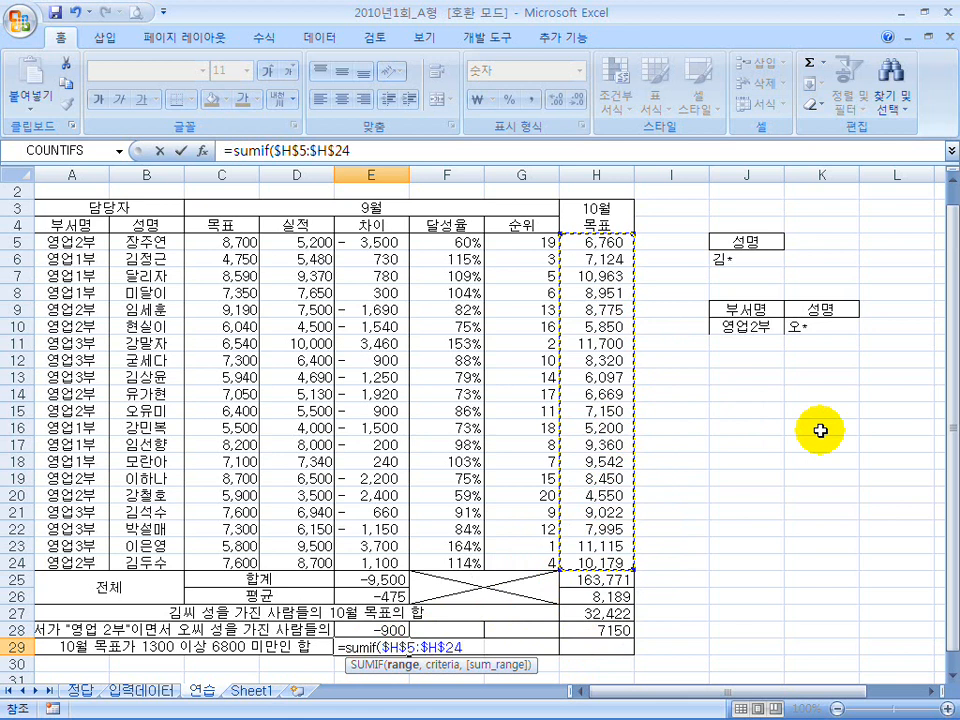
text(,">=1300",)
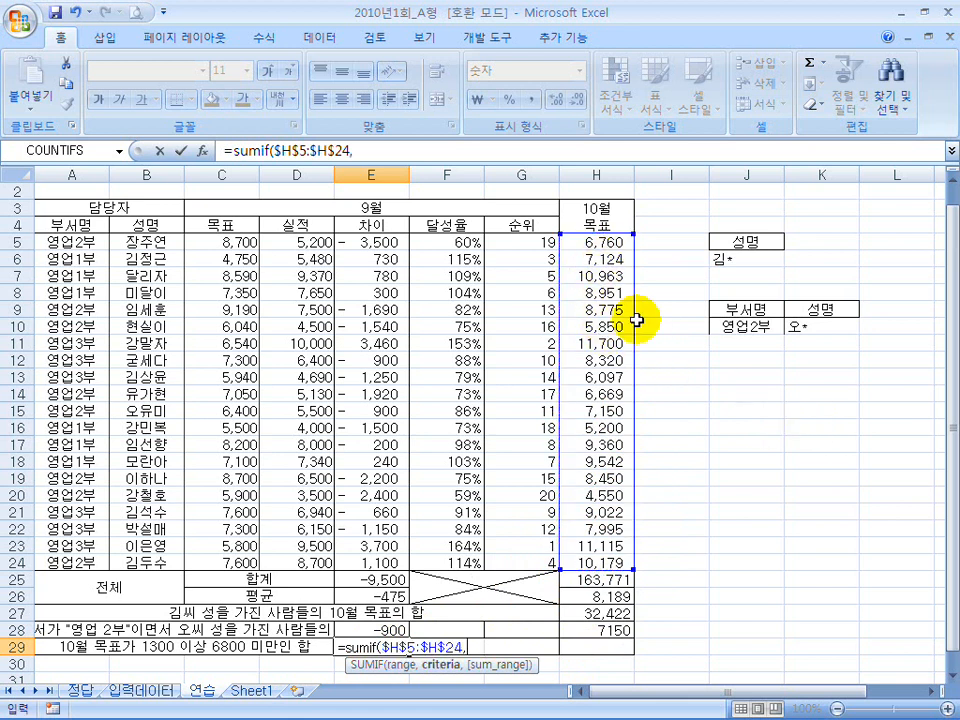
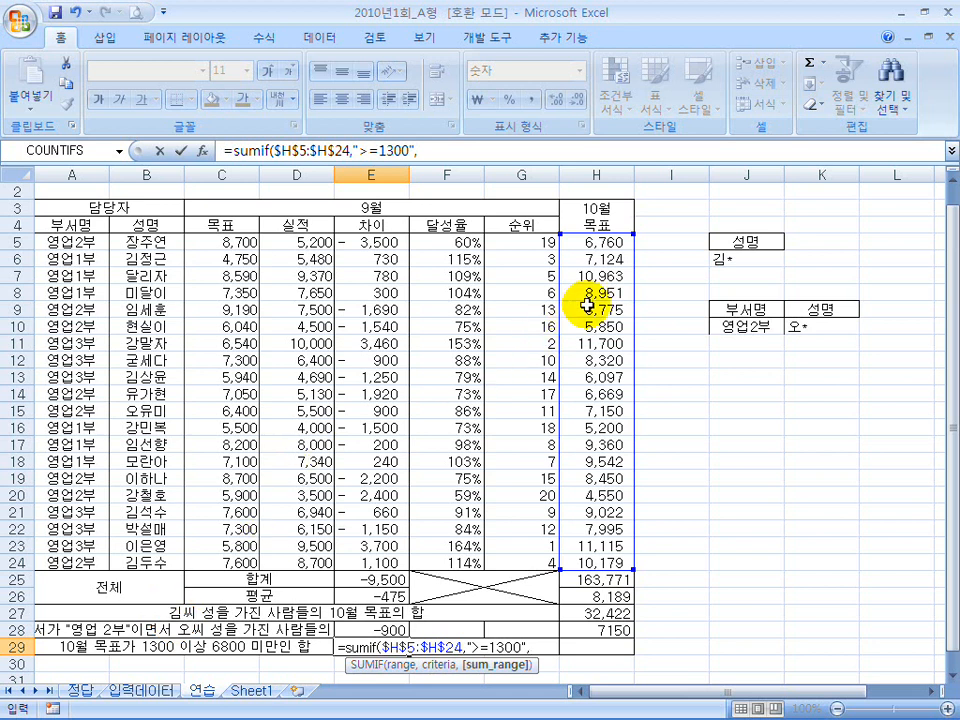
drag(598, 243, 592, 563)
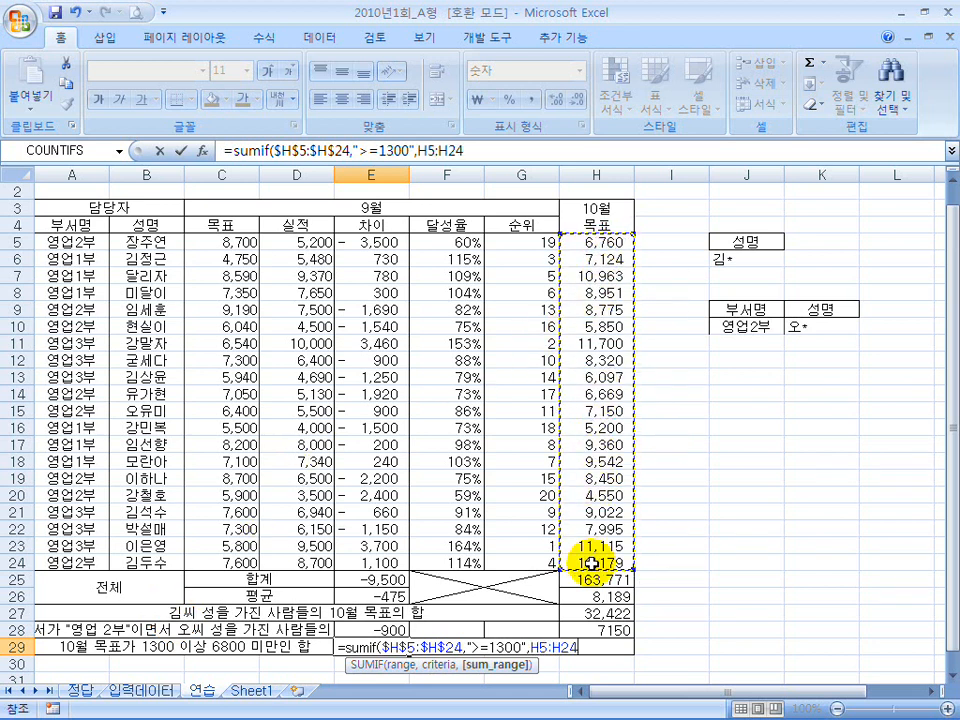
key(Return)
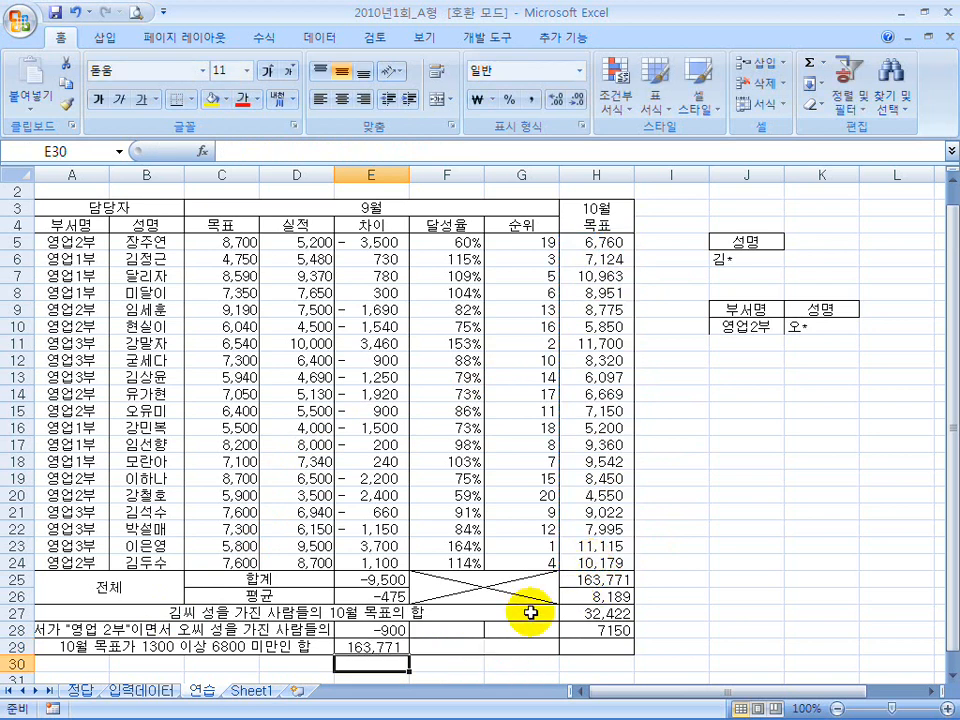
Step: Make the sum range of the SUMIF formula in E29 absolute as $H$5:$H$24
click(375, 646)
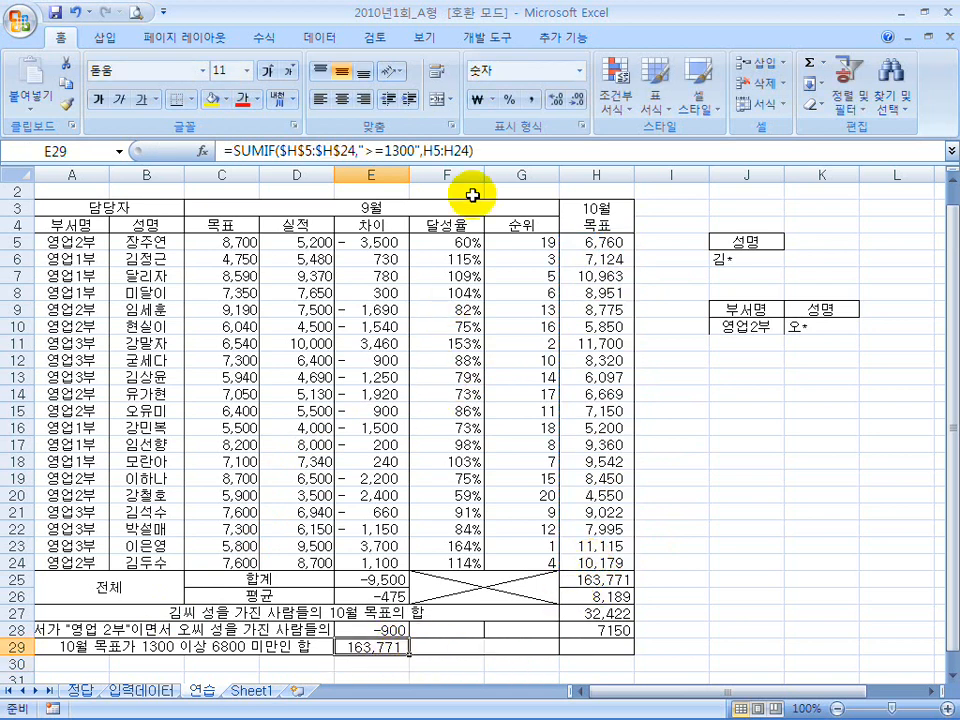
drag(474, 149, 422, 149)
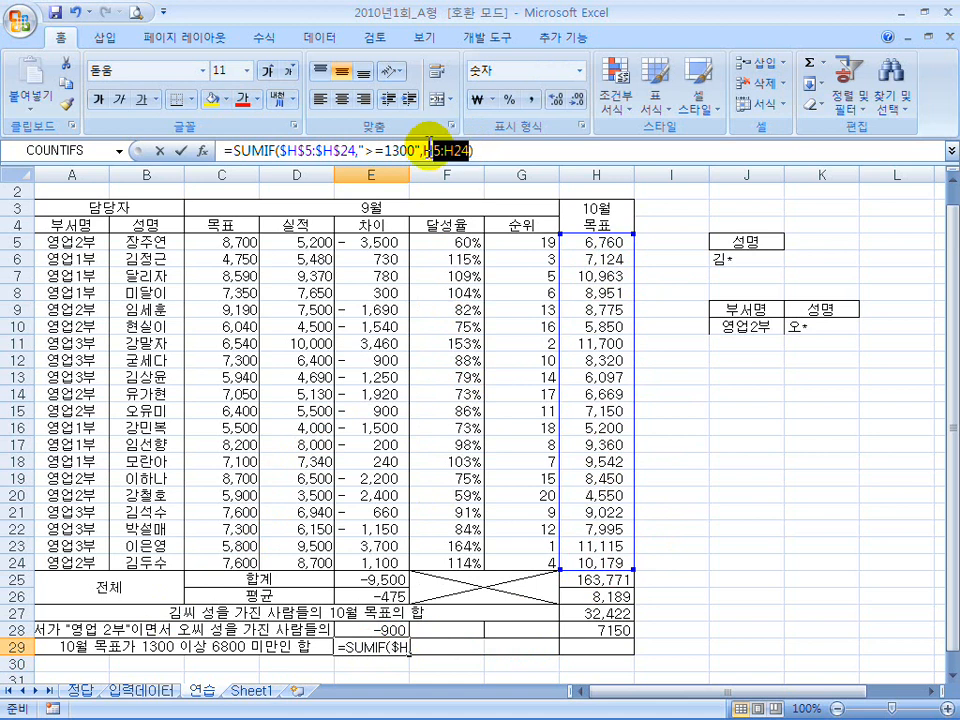
key(F4)
Step: Extend the E29 formula with a minus sign and a second copy of SUMIF($H$5:$H$24,">=1300",$H$5:$H$24)
click(533, 148)
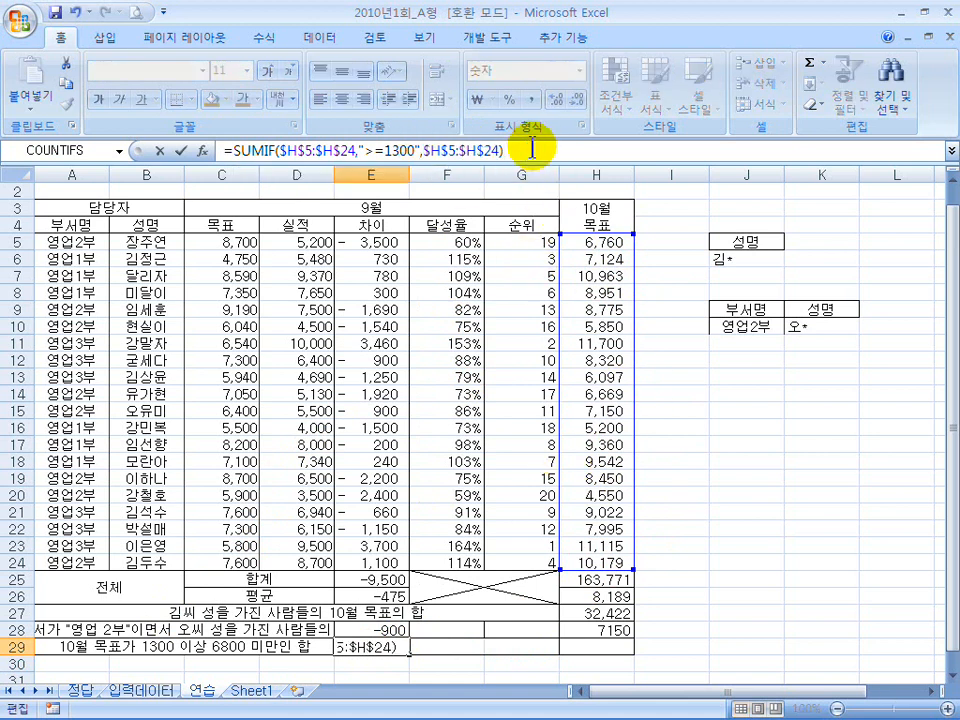
drag(506, 149, 233, 147)
key(ctrl+c)
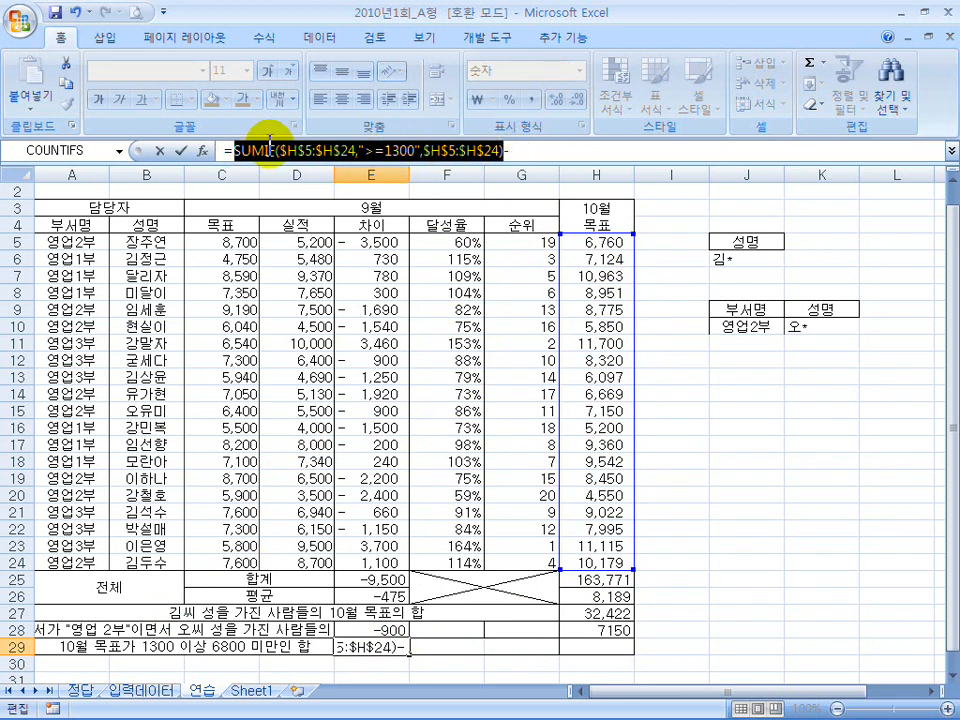
click(557, 146)
key(ctrl+v)
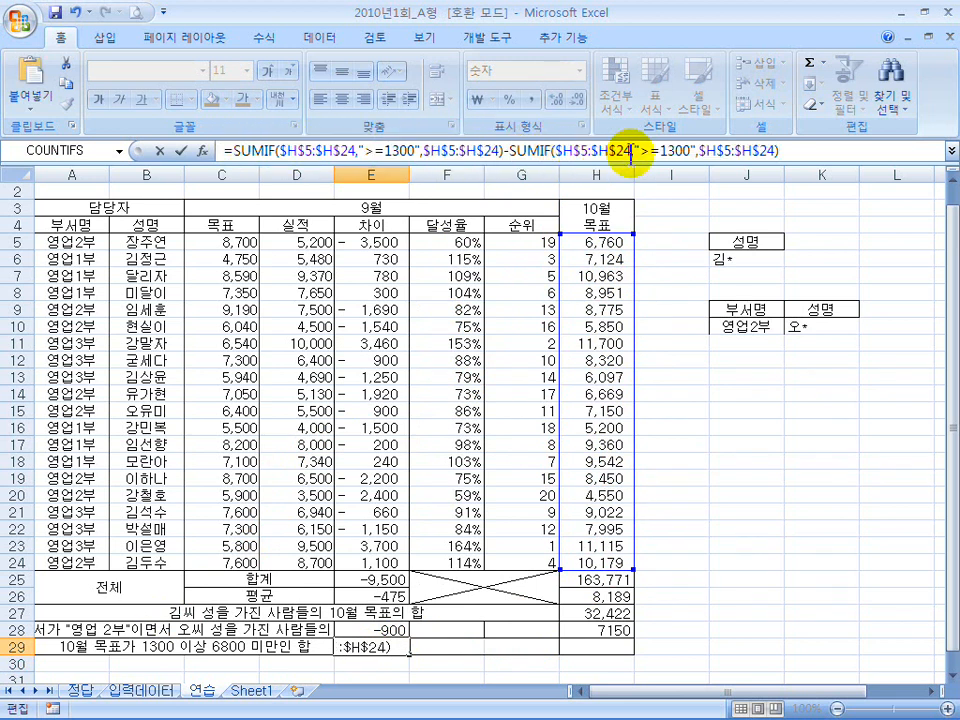
Step: Change the second SUMIF's criterion in E29 to ">=6800" and commit the formula
drag(640, 150, 688, 152)
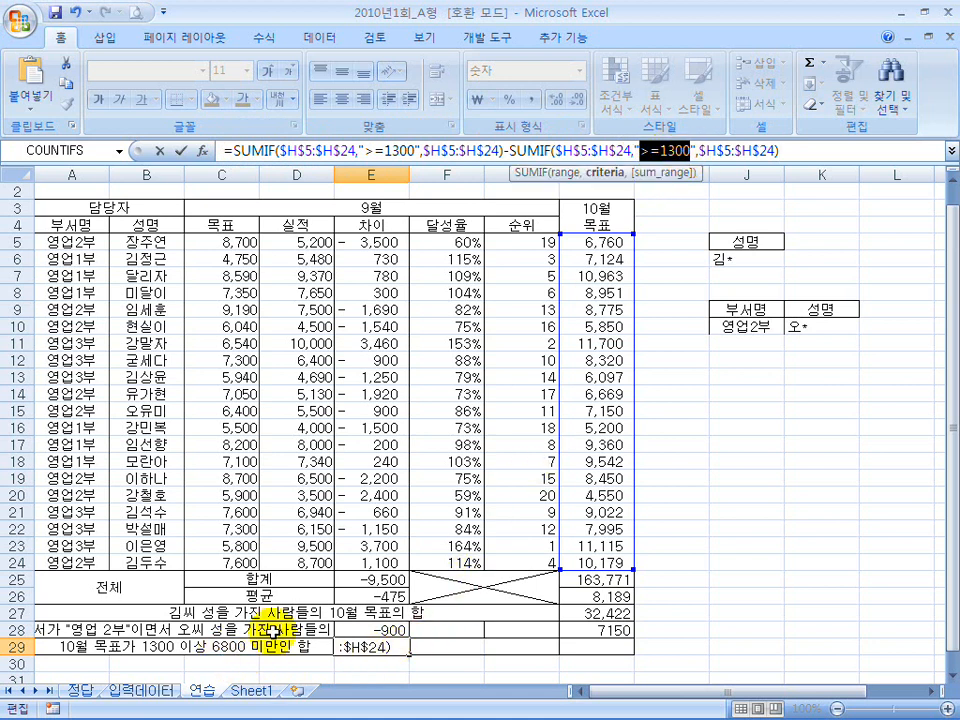
text(<6800)
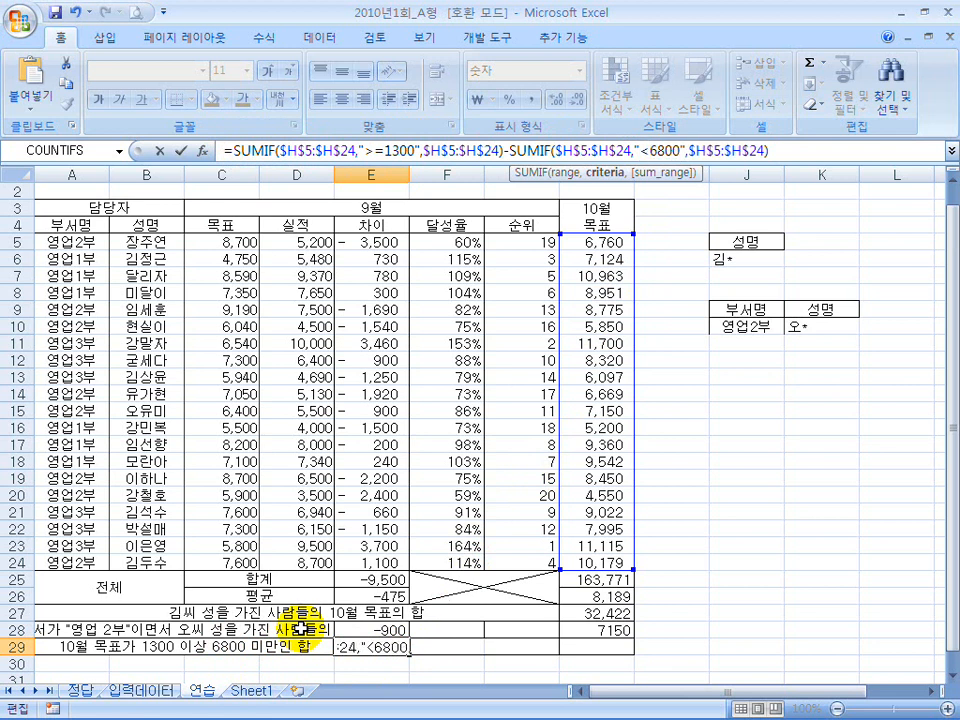
key(BackSpace)
key(BackSpace)
key(BackSpace)
key(BackSpace)
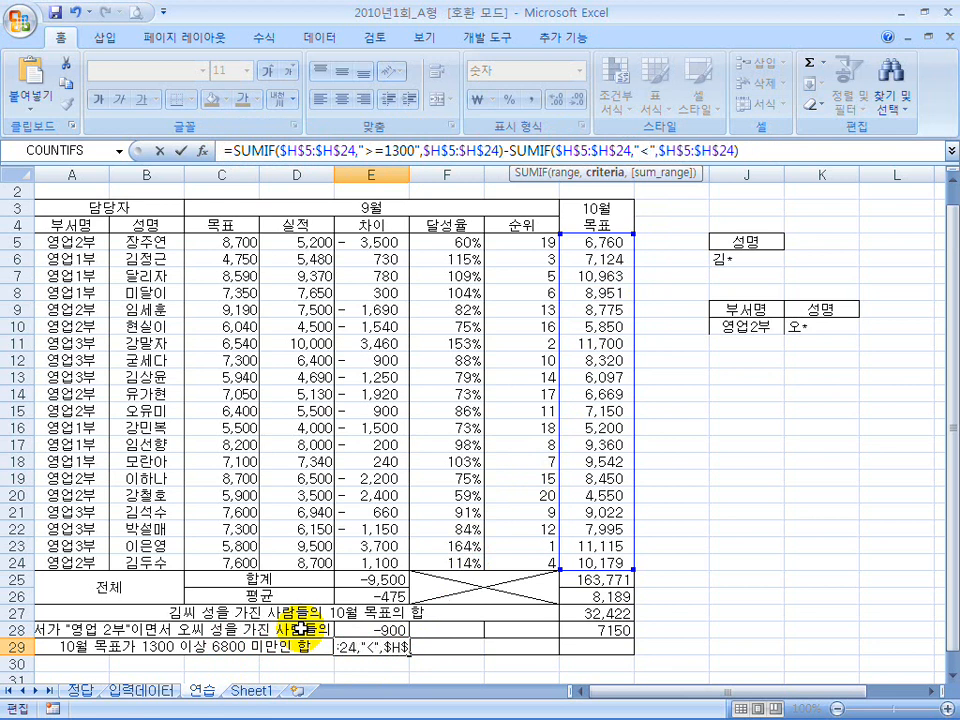
key(BackSpace)
text(>=)
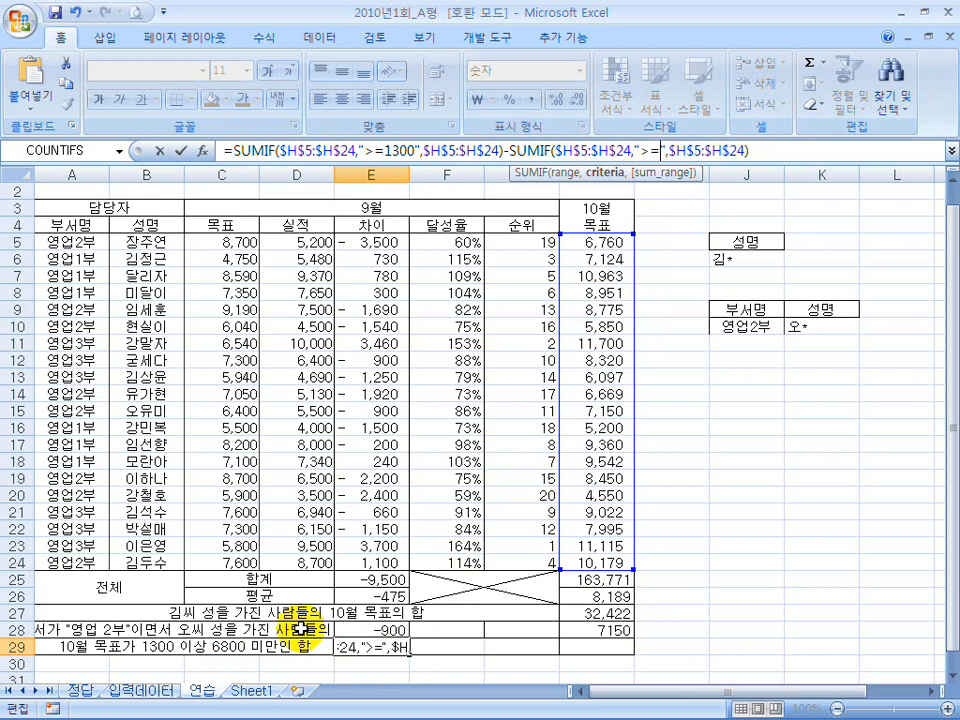
text(6800)
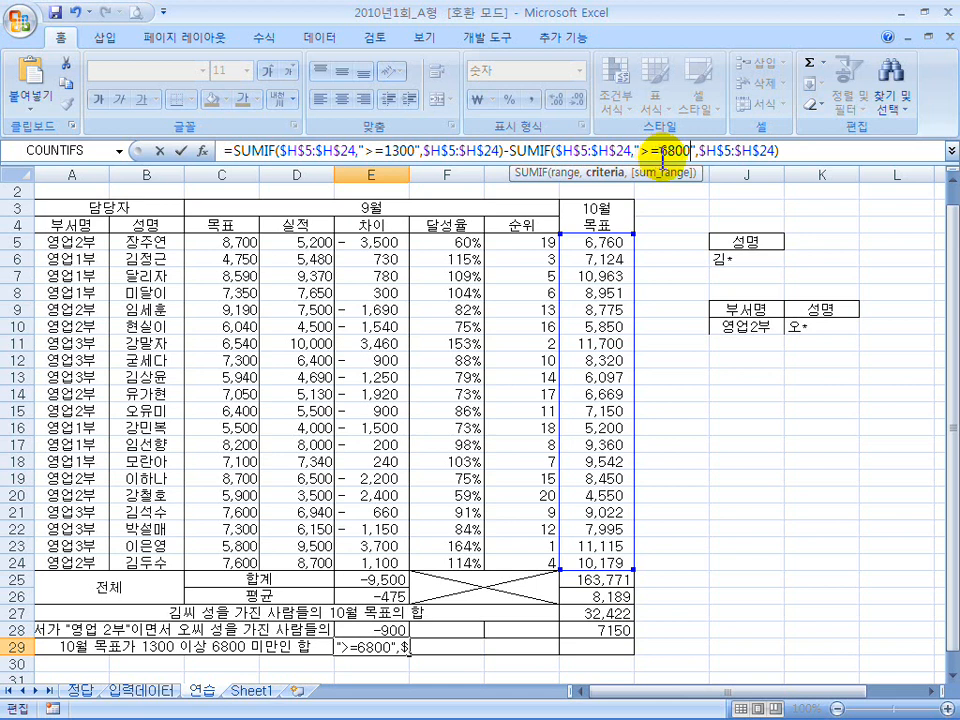
click(816, 160)
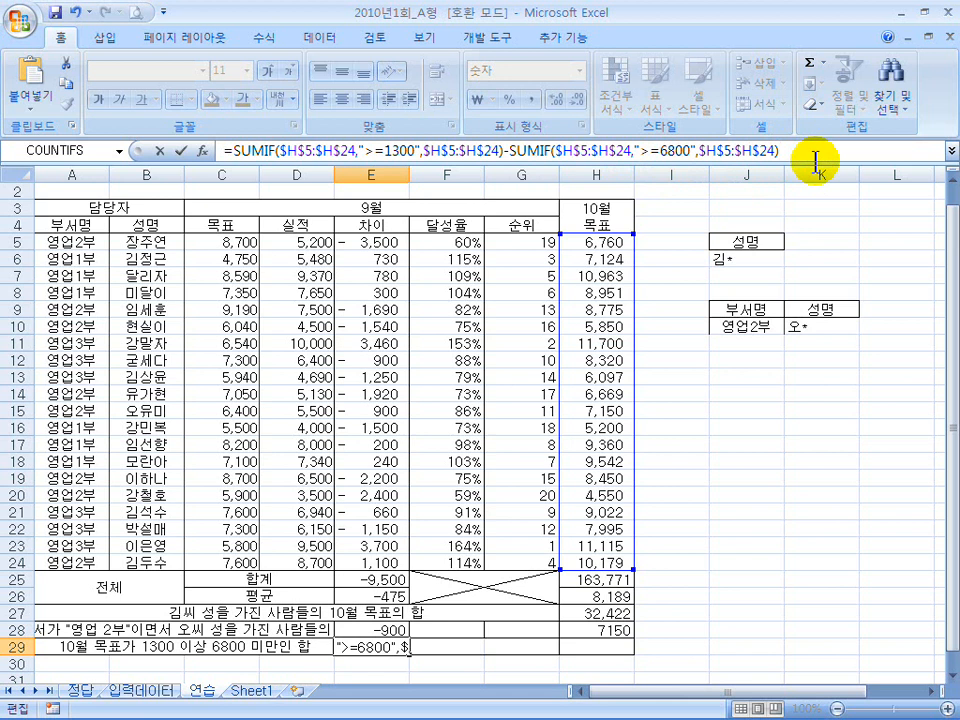
key(Return)
Step: Fill the E29 formula across to H29 and clear the contents of F28:G29
click(381, 650)
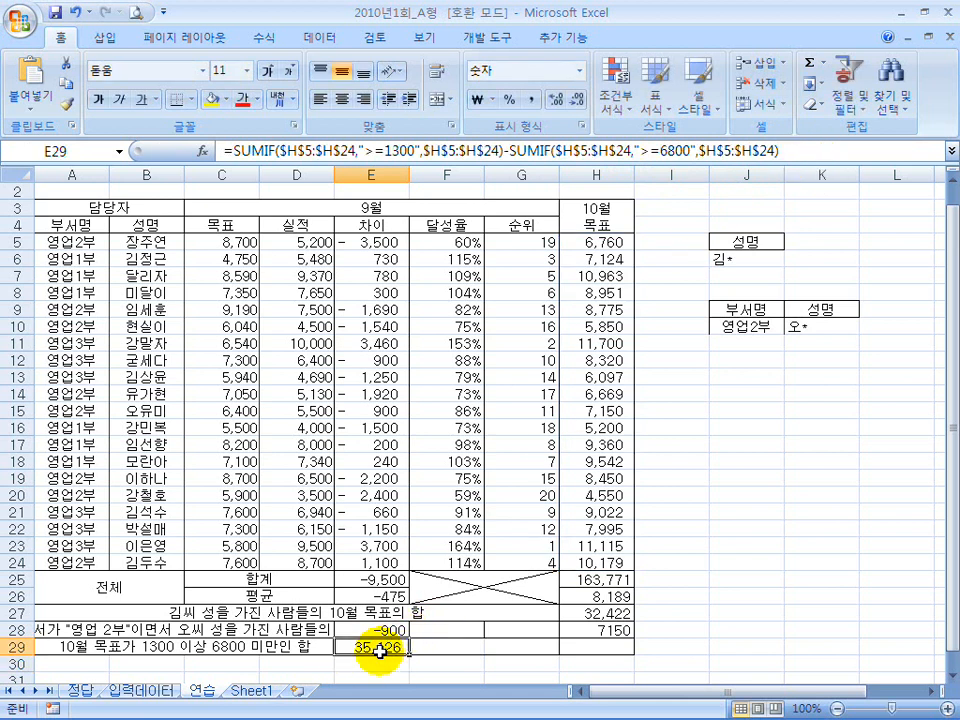
drag(409, 655, 614, 660)
drag(440, 650, 520, 644)
key(Delete)
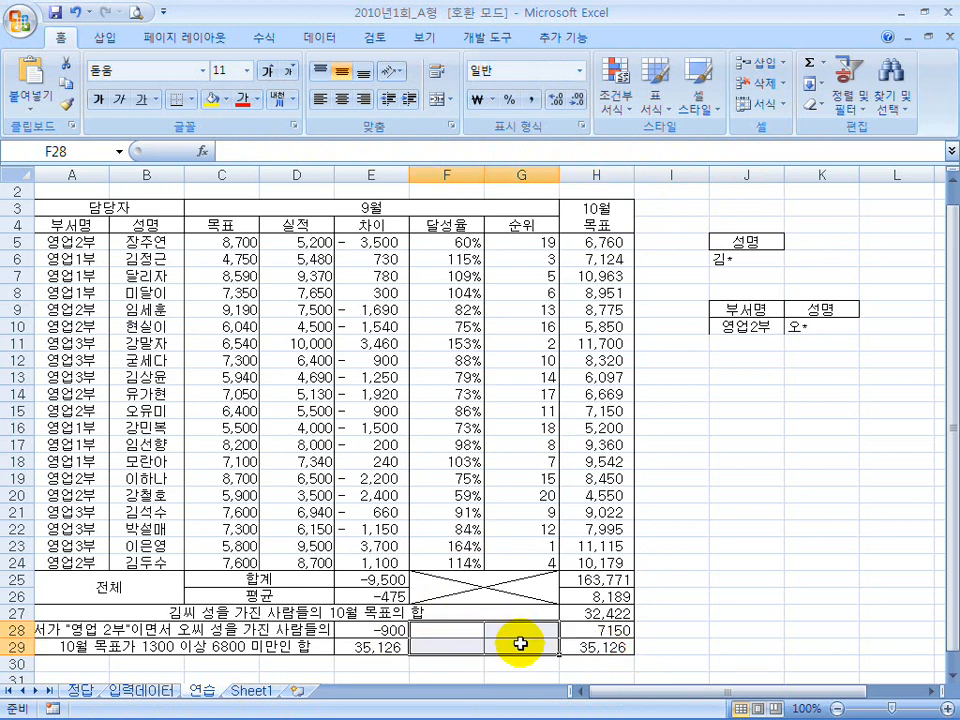
Step: Mark up the difference and October target values, the fill from E29 to H29, and the row 29 condition label
click(372, 647)
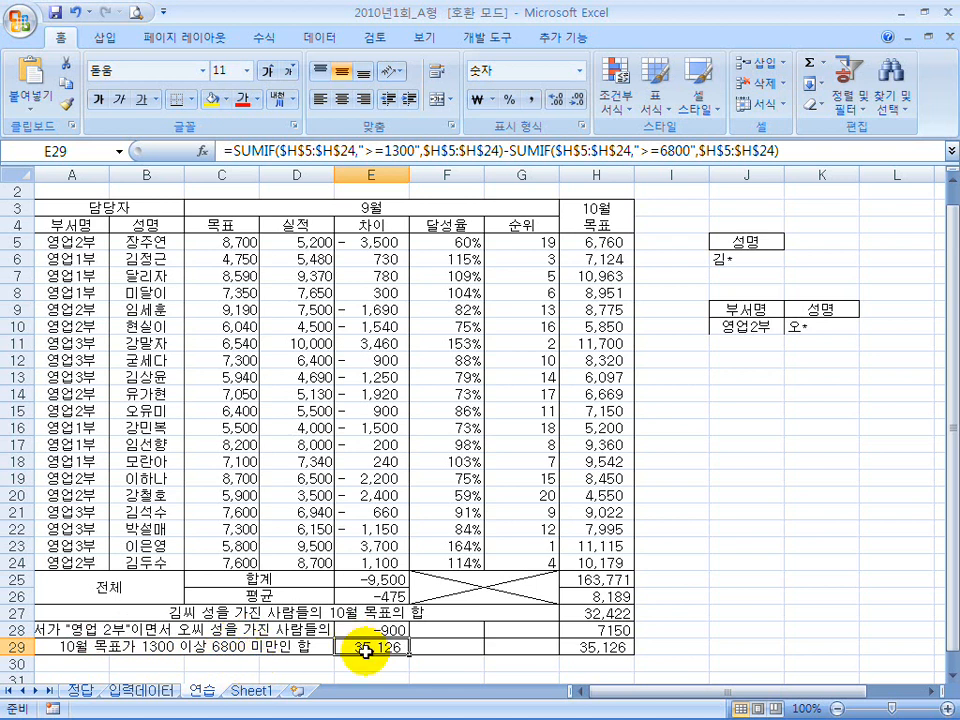
drag(396, 448, 379, 375)
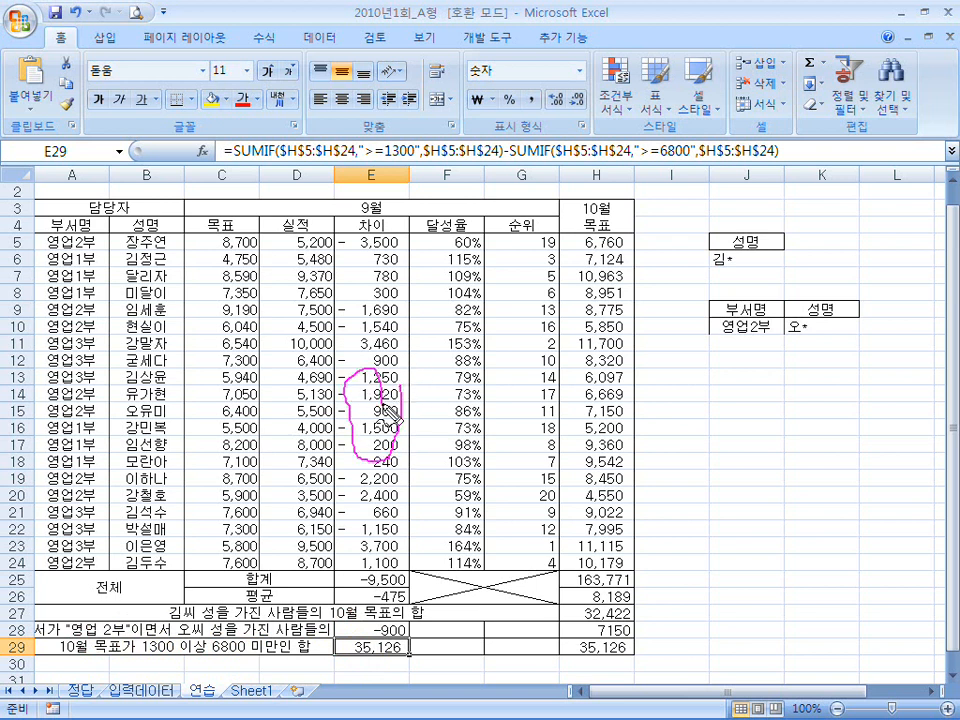
drag(410, 655, 560, 655)
drag(598, 373, 605, 480)
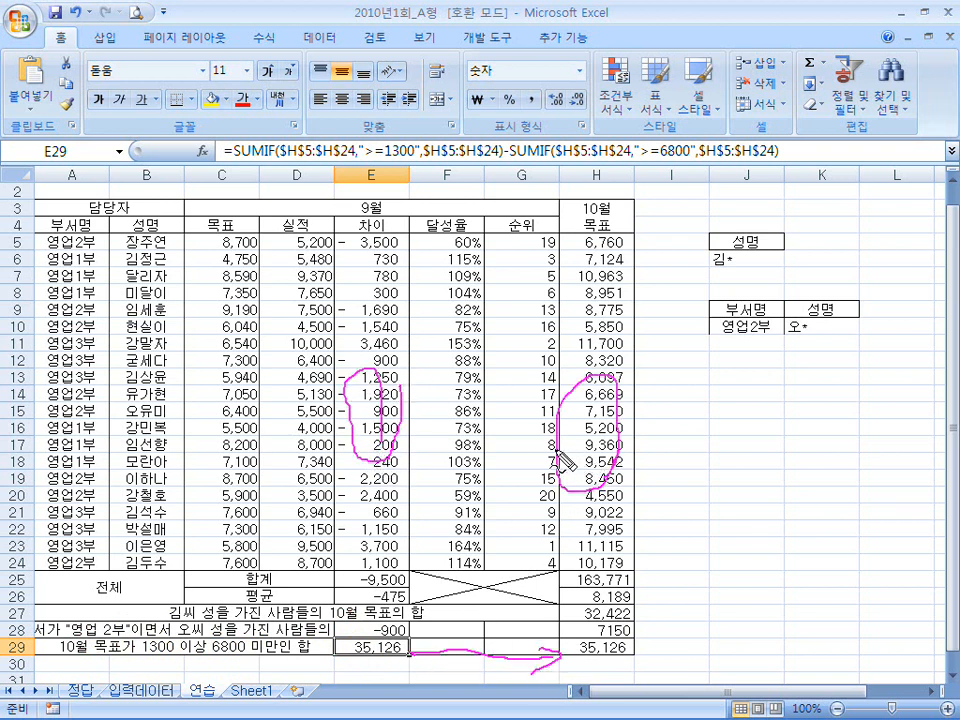
mouse_move(173, 676)
mouse_down()
mouse_move(75, 684)
mouse_move(157, 672)
mouse_up()
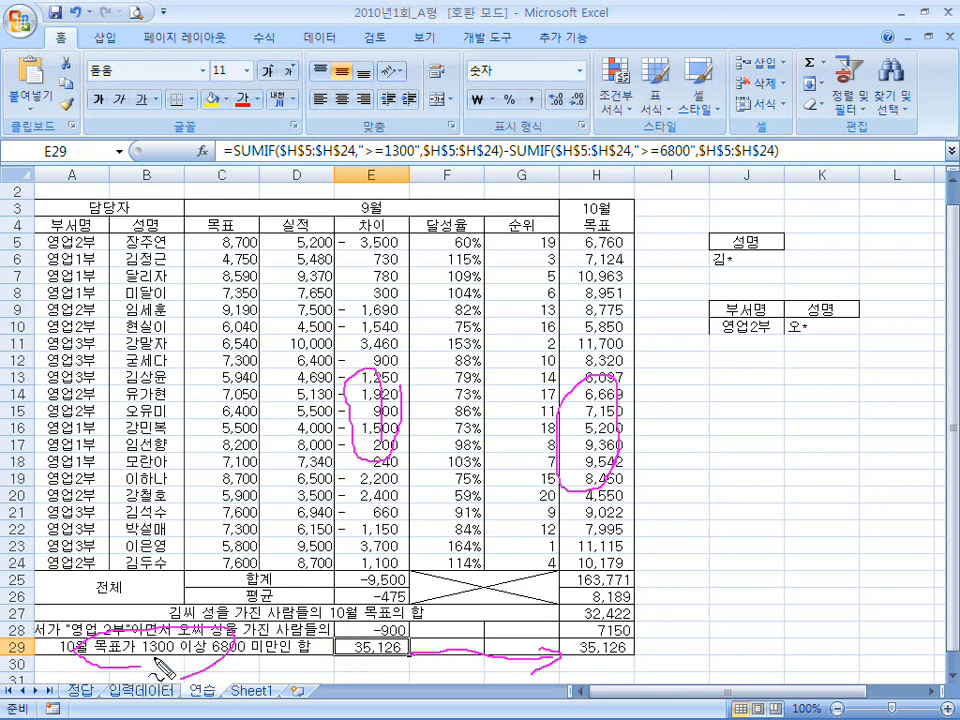
key(Escape)
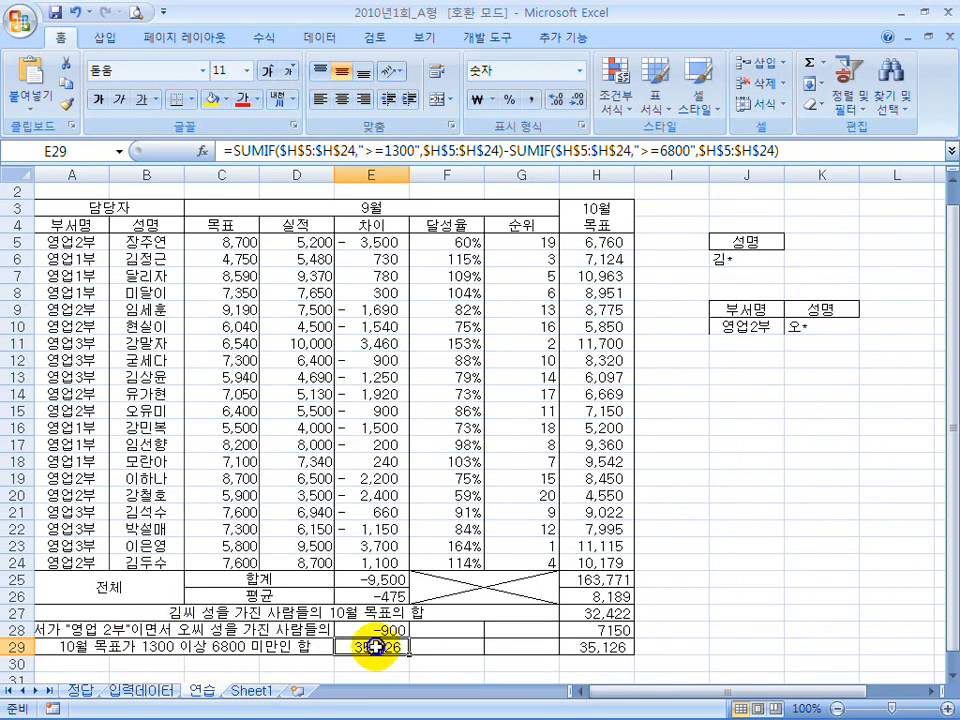
Step: Replace the sum range of the first SUMIF in E29 with the relative range E5:E24
click(598, 648)
click(390, 646)
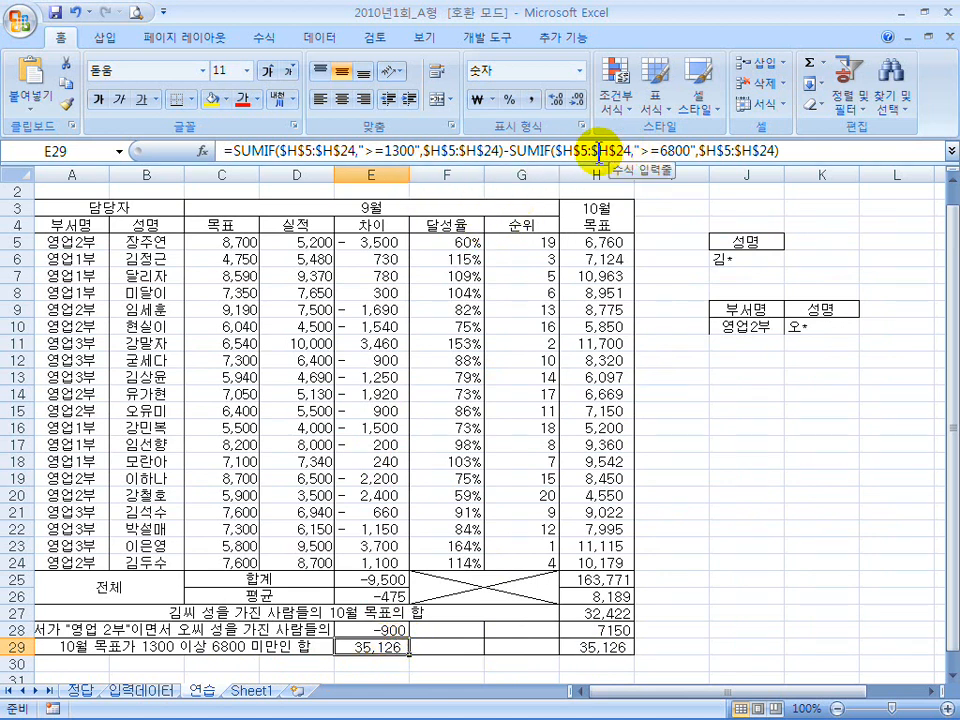
drag(500, 148, 437, 140)
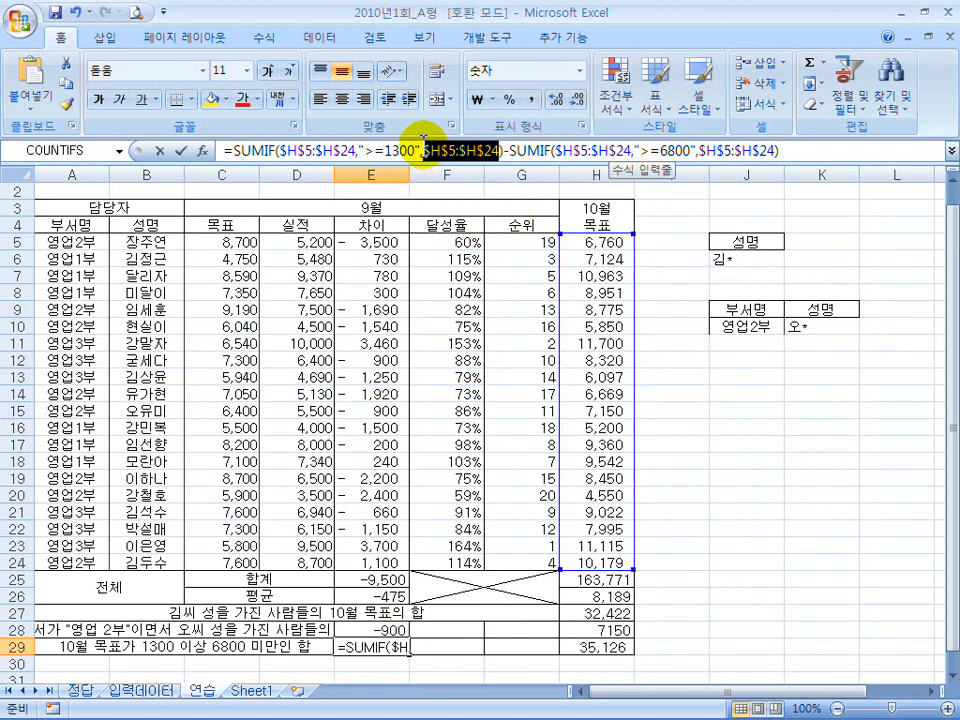
drag(369, 240, 377, 546)
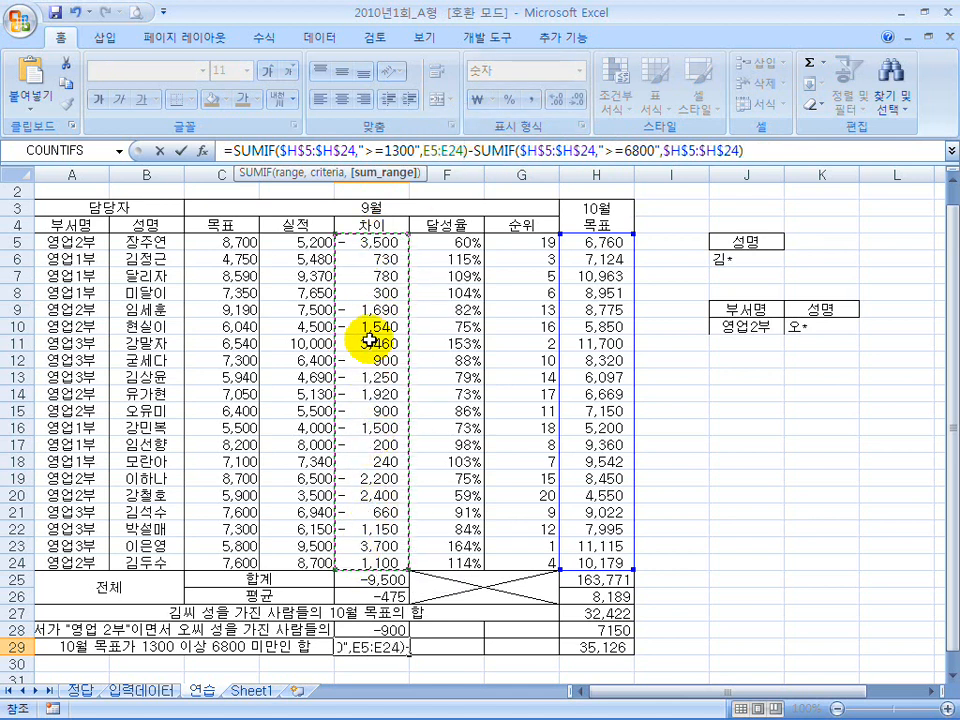
Step: Annotate how the relative sum range E5:E24 shifts to the October column while the criteria range $H$5:$H$24 stays fixed
drag(383, 410, 508, 411)
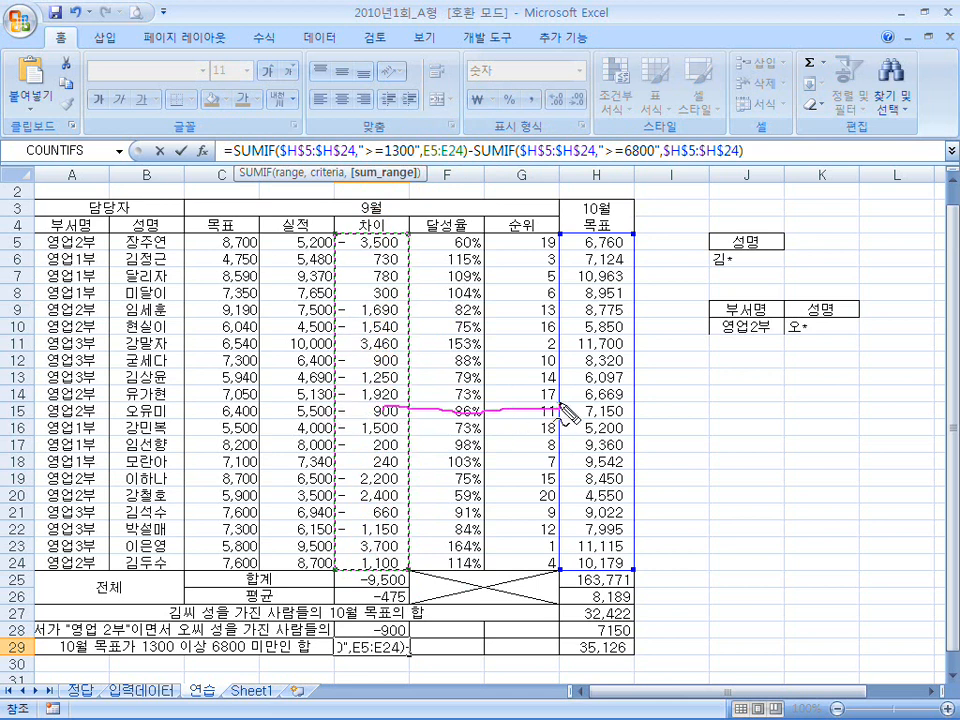
drag(623, 426, 606, 343)
drag(388, 358, 396, 437)
mouse_move(602, 410)
mouse_down()
mouse_move(572, 350)
mouse_move(571, 396)
mouse_up()
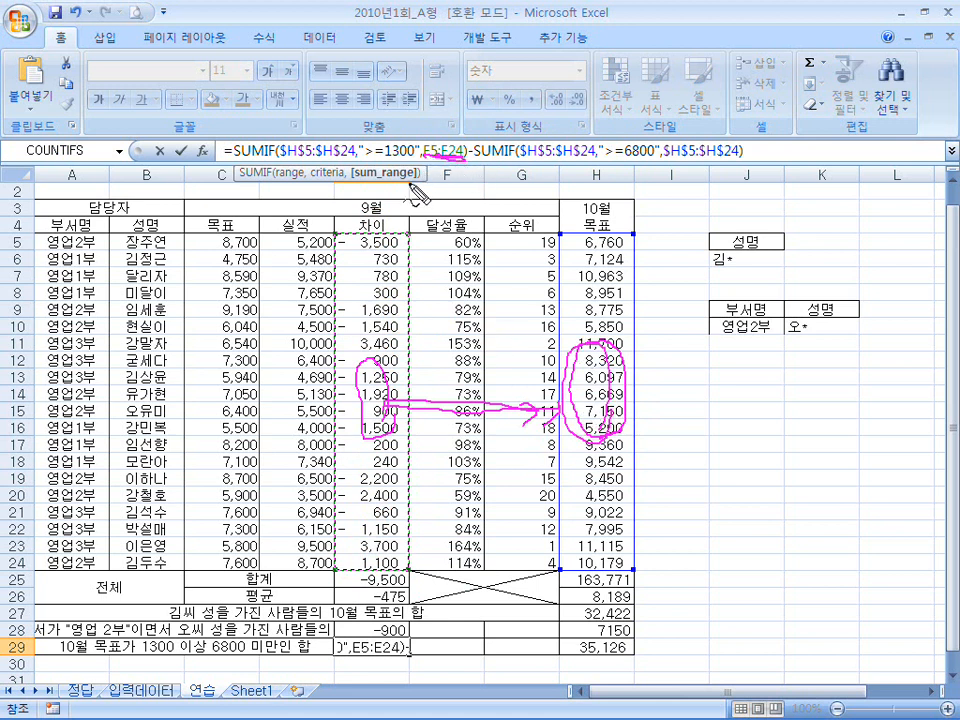
drag(340, 148, 352, 152)
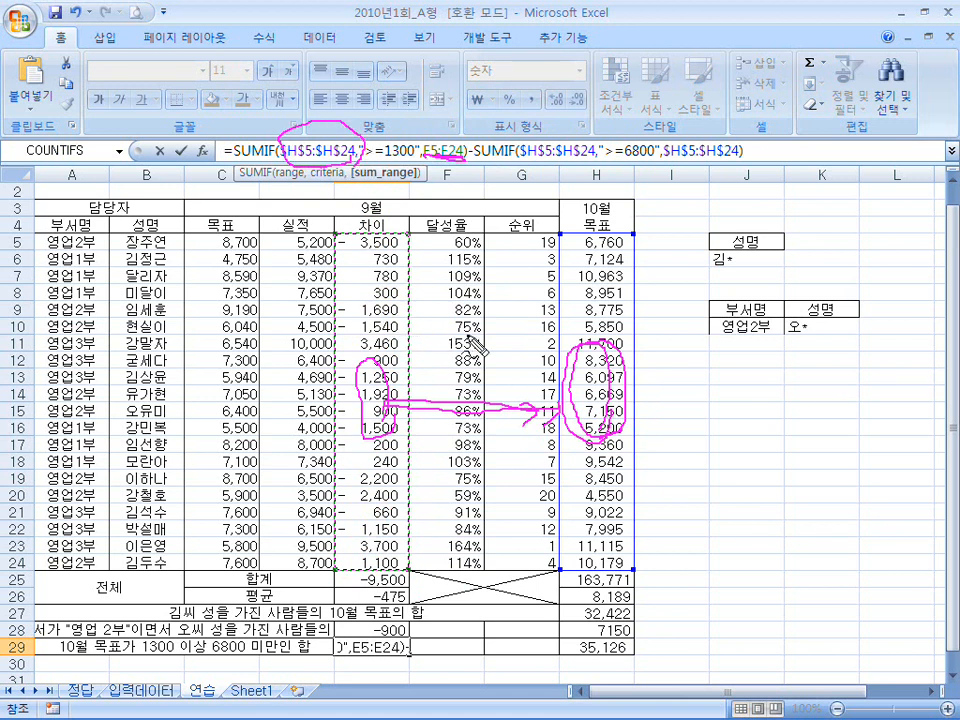
drag(640, 420, 664, 386)
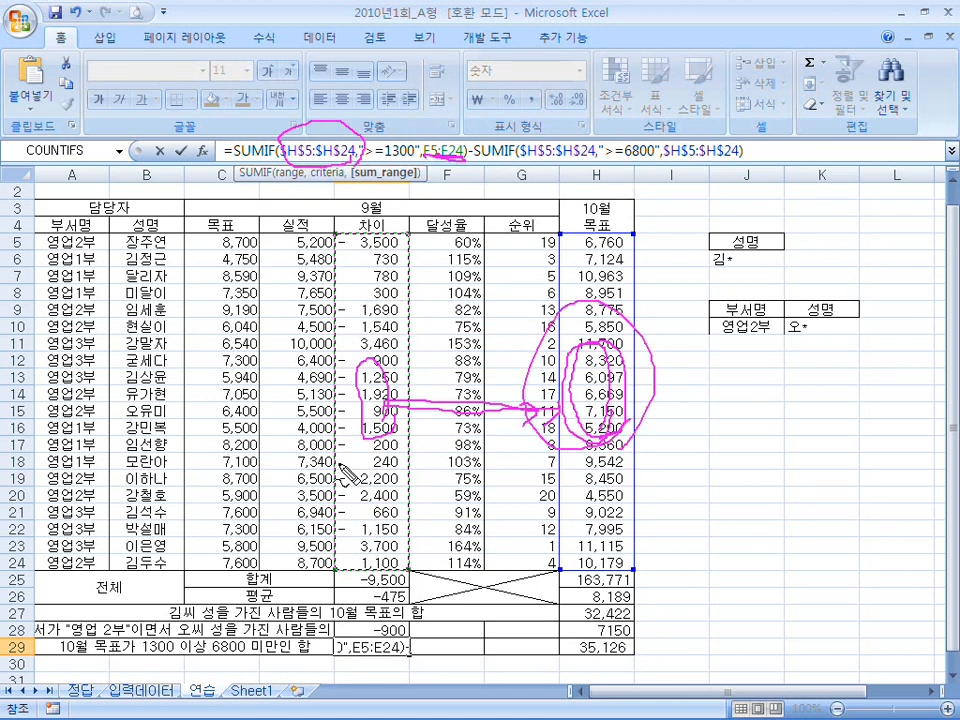
drag(338, 642, 323, 659)
mouse_move(567, 436)
mouse_down()
mouse_move(546, 394)
mouse_move(632, 386)
mouse_up()
drag(602, 637, 596, 631)
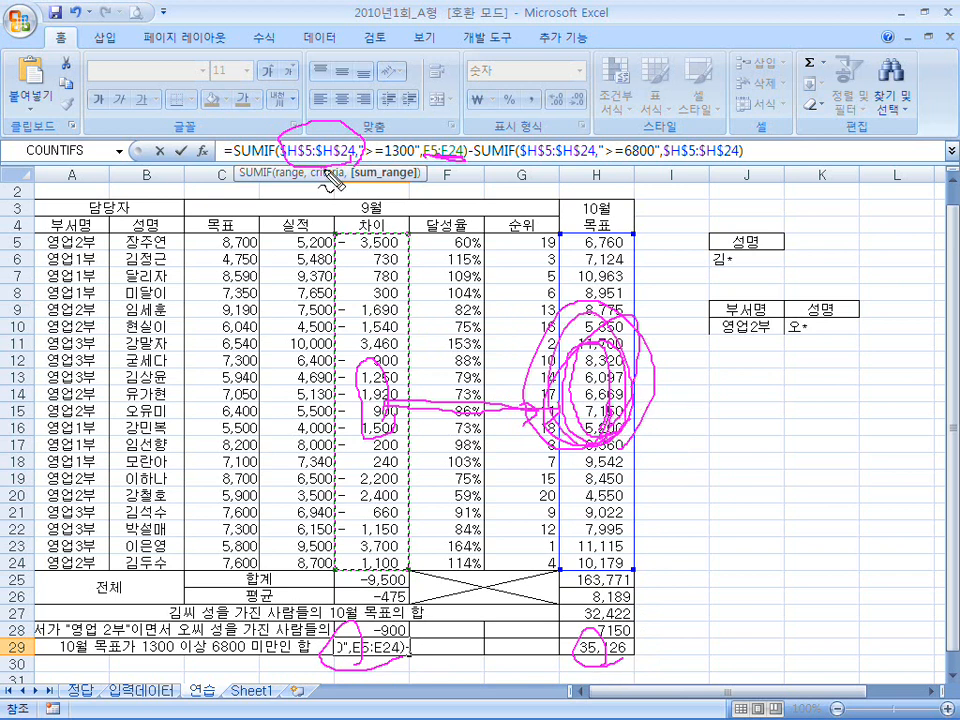
key(Escape)
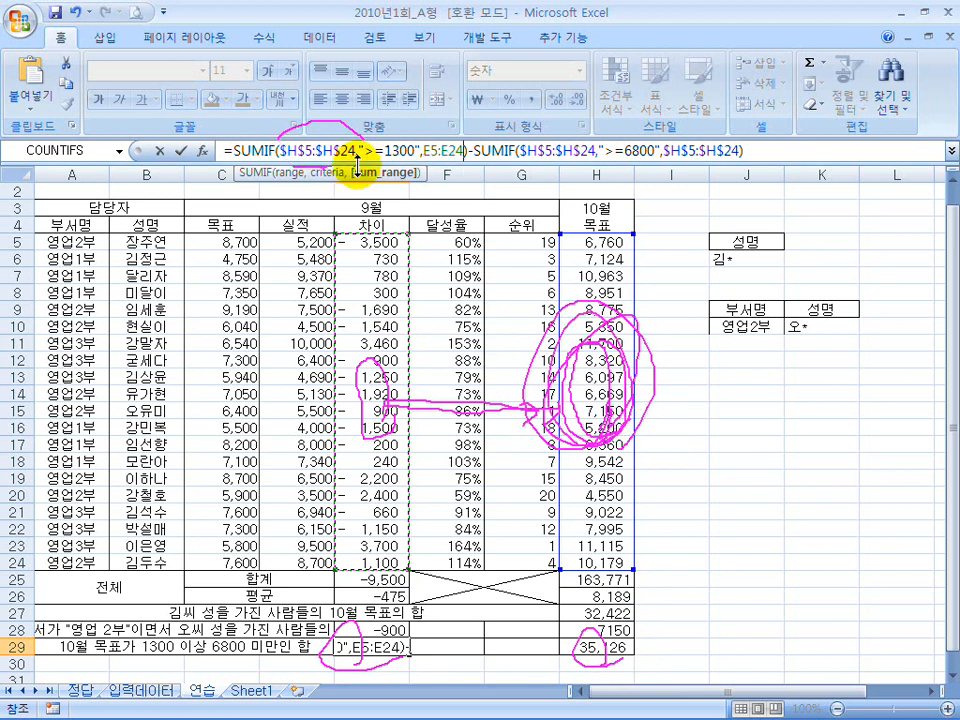
Step: Replace the sum range of the second SUMIF in E29 with E5:E24 and commit the formula
drag(748, 150, 665, 150)
drag(394, 244, 381, 558)
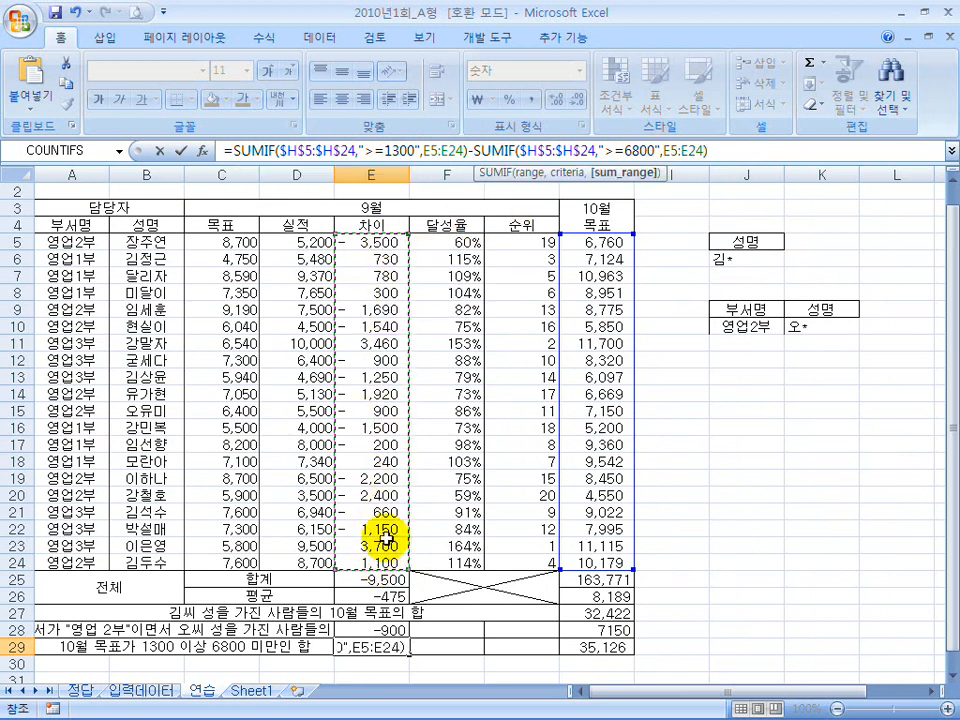
key(Return)
Step: Copy the E29 formula across to H29 and delete the copies in F29:G29
click(385, 648)
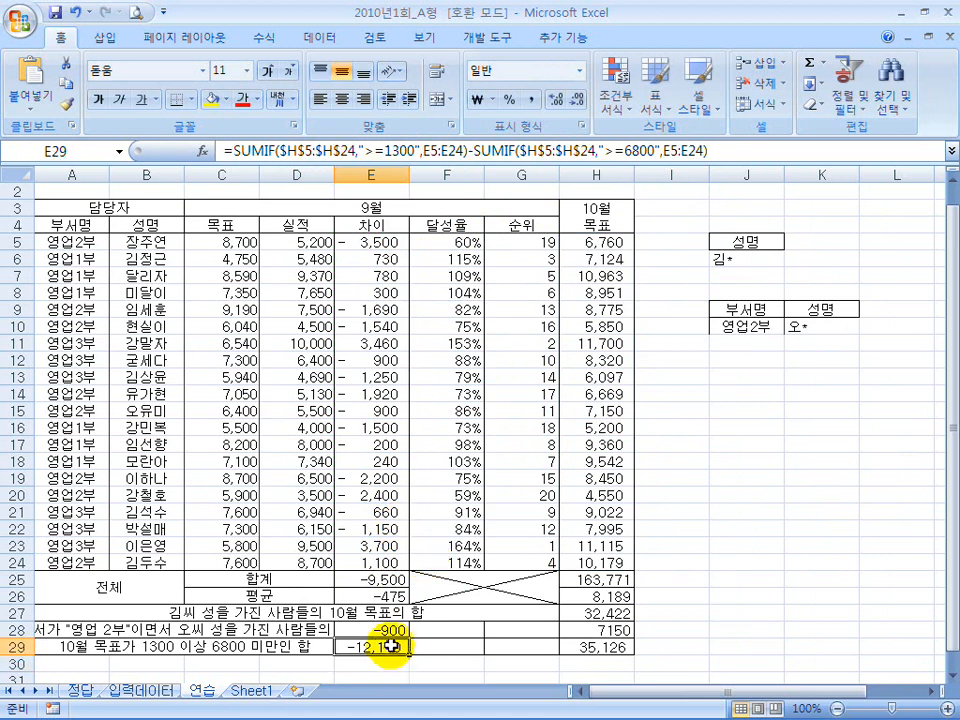
drag(408, 653, 605, 650)
click(600, 648)
drag(476, 648, 531, 645)
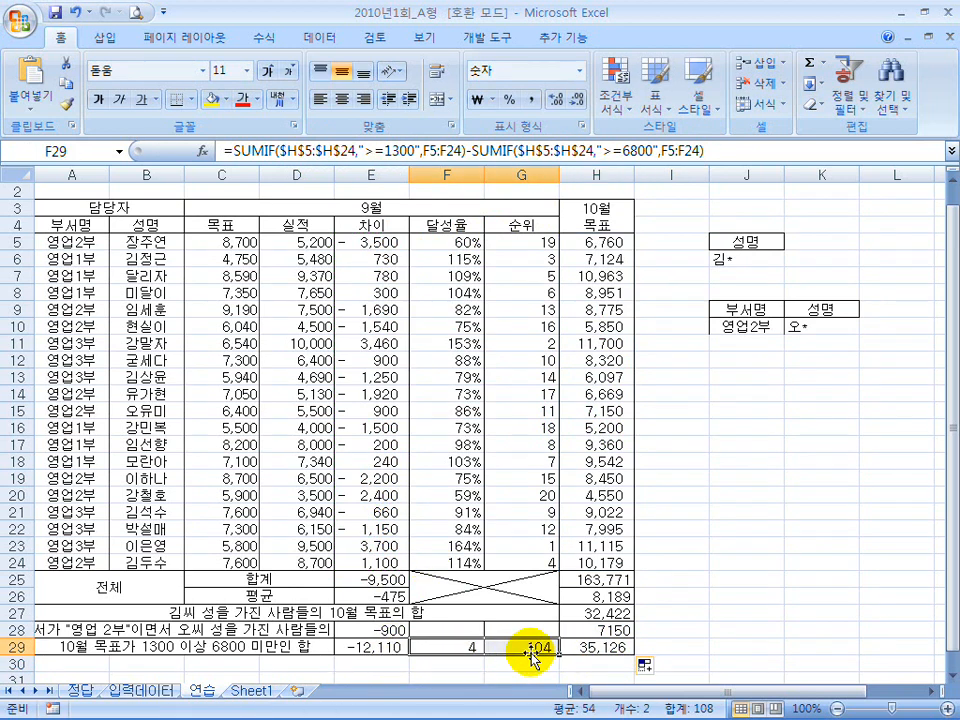
key(Delete)
Step: Merge F28:G29 into one cell and give it both diagonal borders, forming an X
click(449, 628)
drag(449, 628, 540, 650)
click(437, 99)
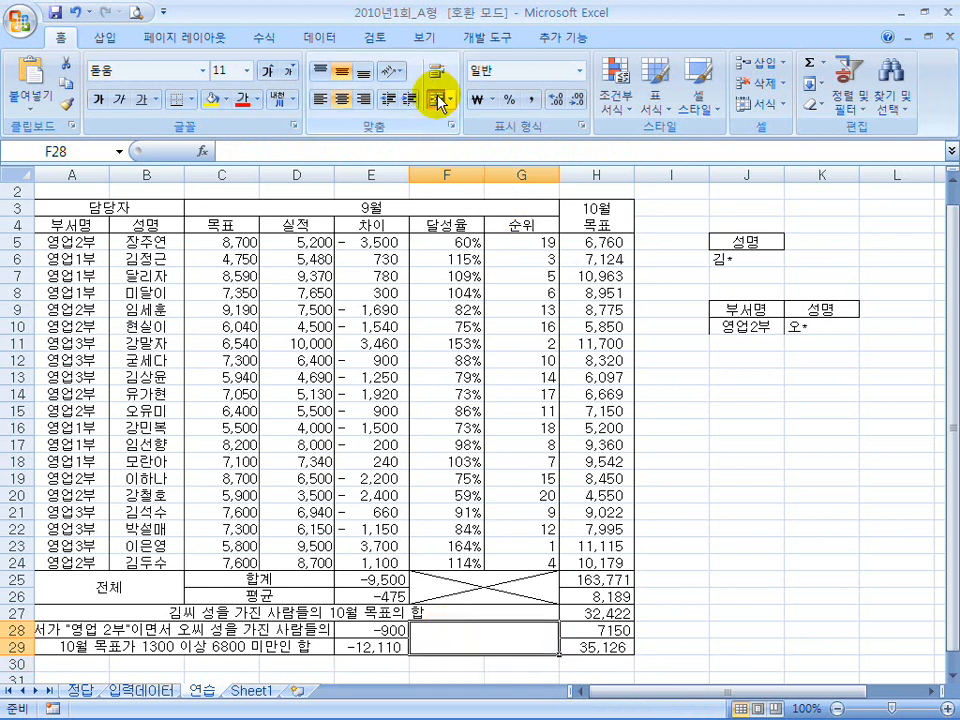
click(625, 245)
click(836, 245)
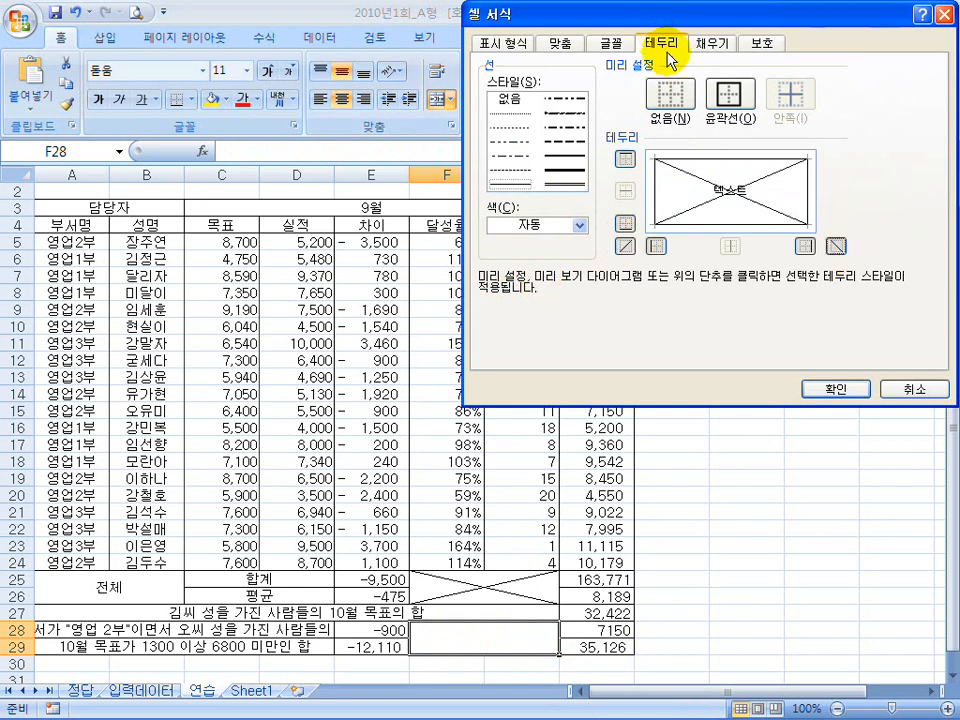
click(836, 389)
click(757, 457)
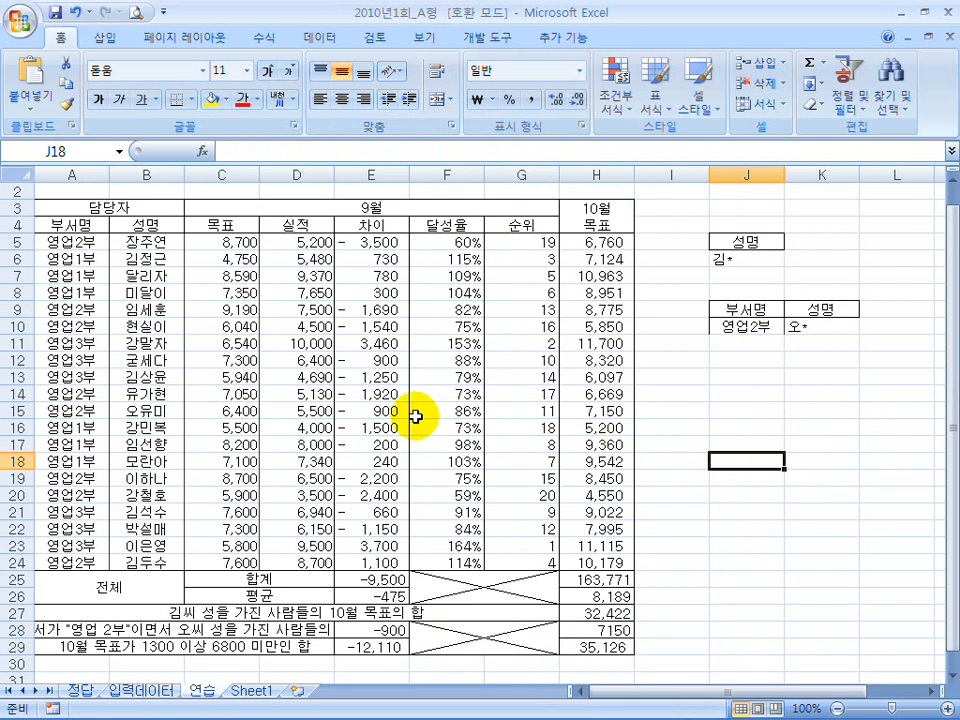
Step: Apply the comma style to the October summary values in H25:H29
scroll(415, 417, down, 1)
scroll(415, 417, down, 1)
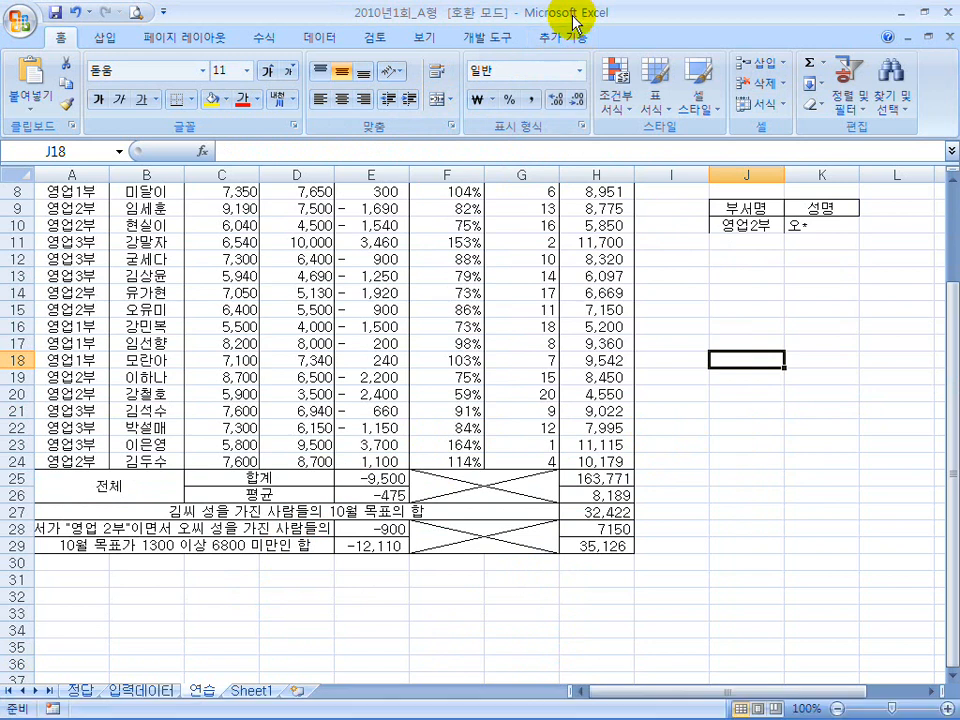
click(605, 529)
drag(597, 478, 605, 545)
click(531, 99)
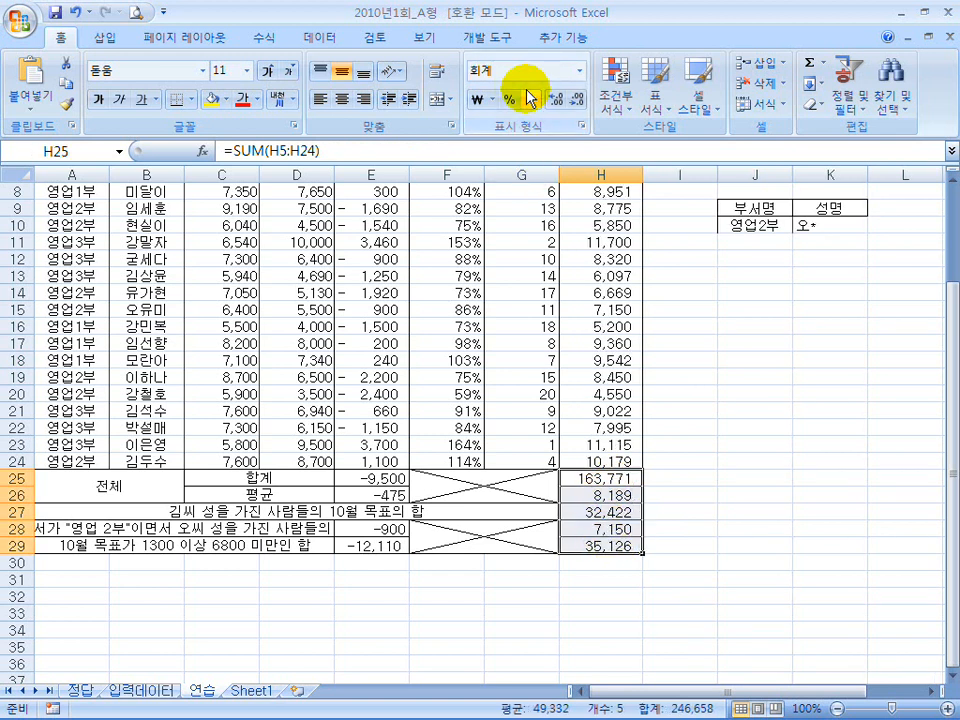
Step: Apply the comma style to the difference summary cells E25:E26 and E28:E29
click(388, 528)
drag(388, 484, 390, 540)
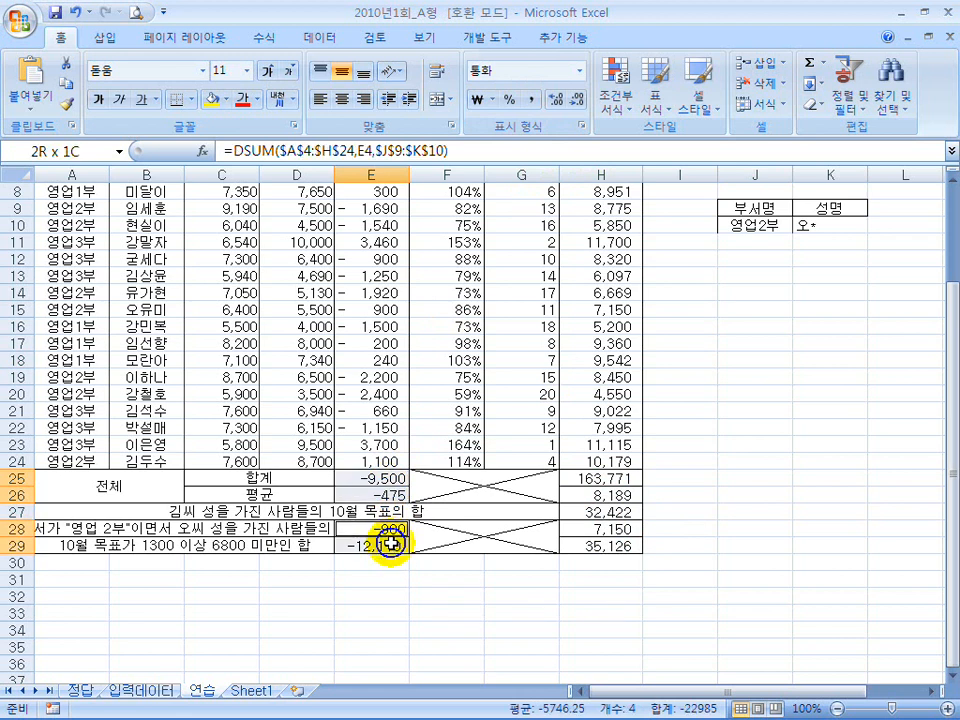
click(531, 99)
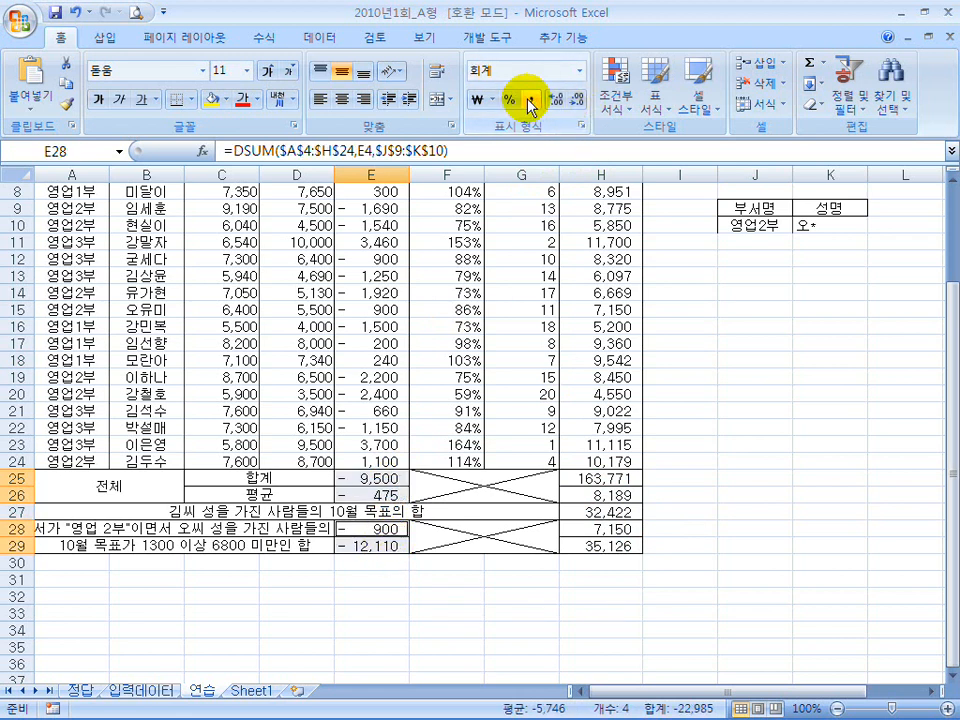
Step: Switch to the Hangul exam document and read its requirements on number display, cell alignment and the table's sort order
click(742, 394)
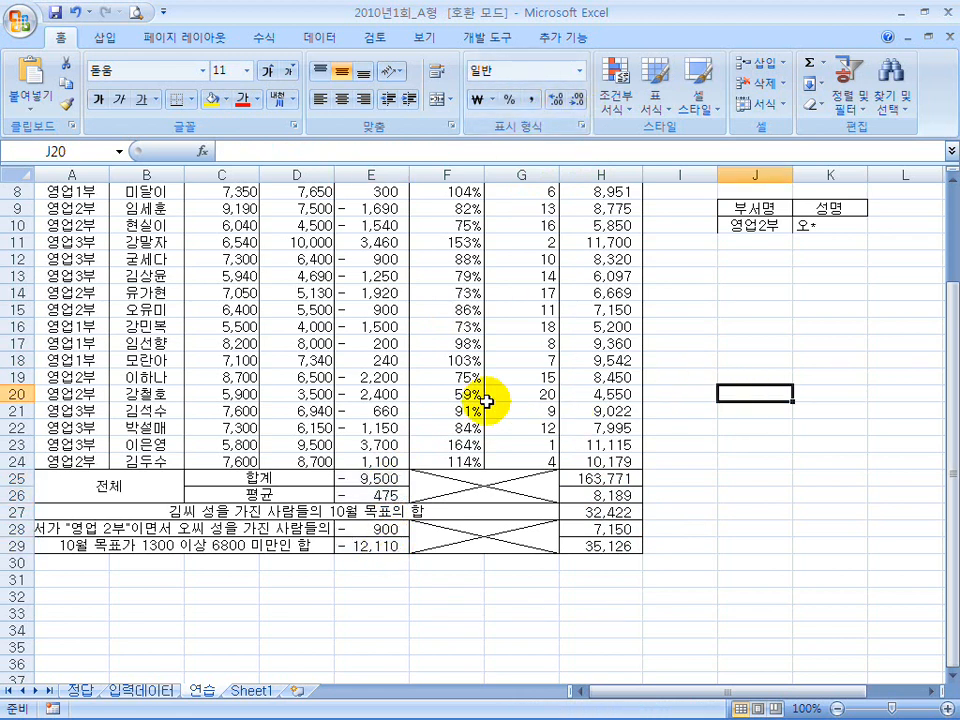
scroll(486, 401, up, 2)
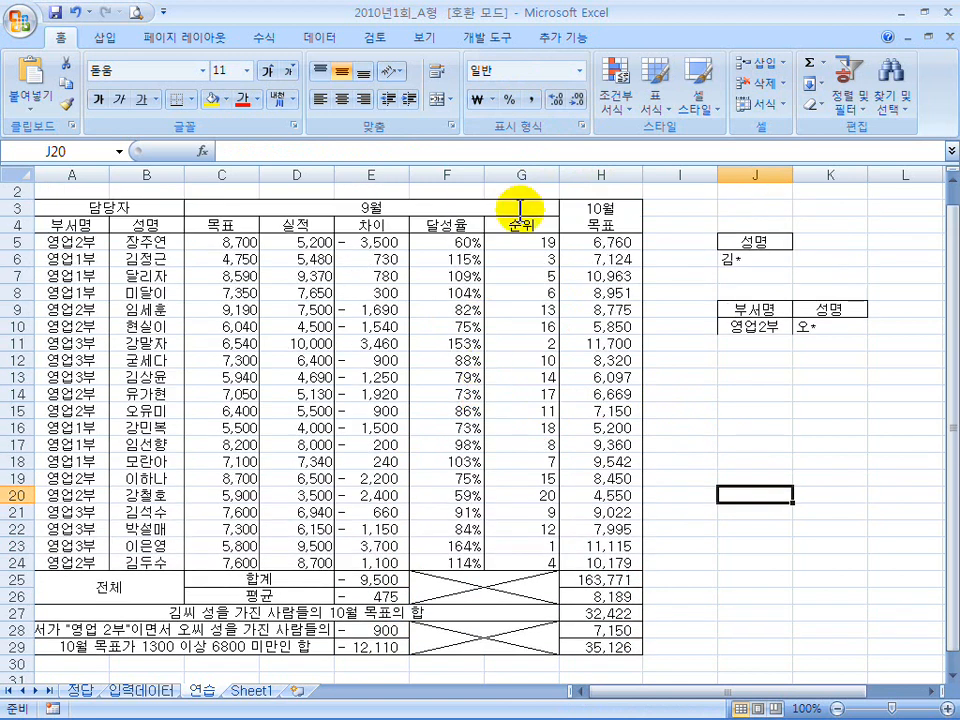
double_click(563, 12)
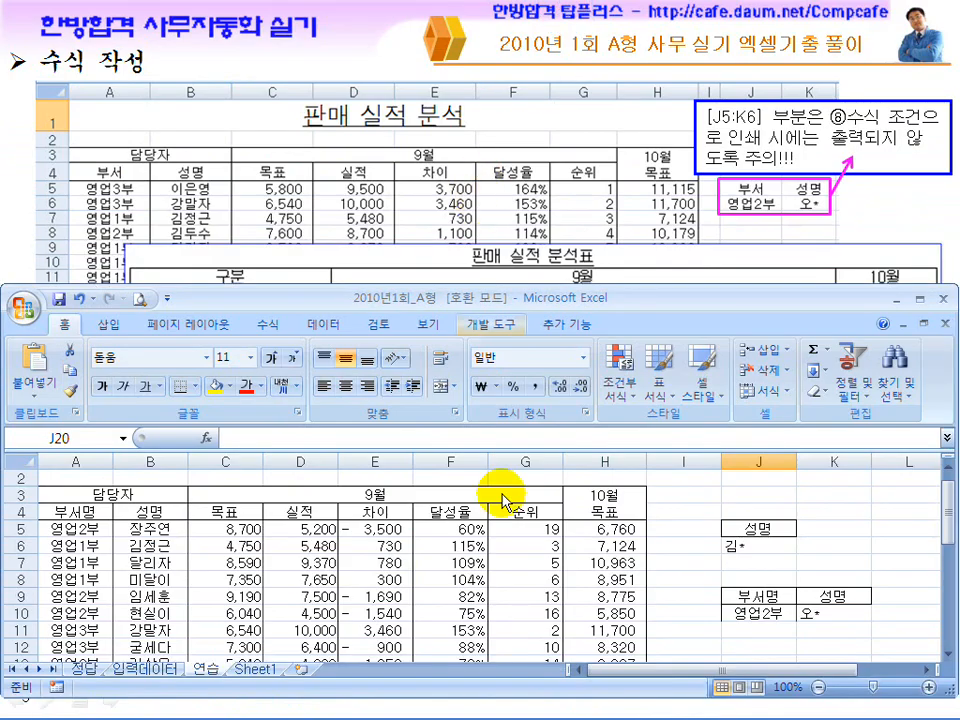
mouse_move(560, 717)
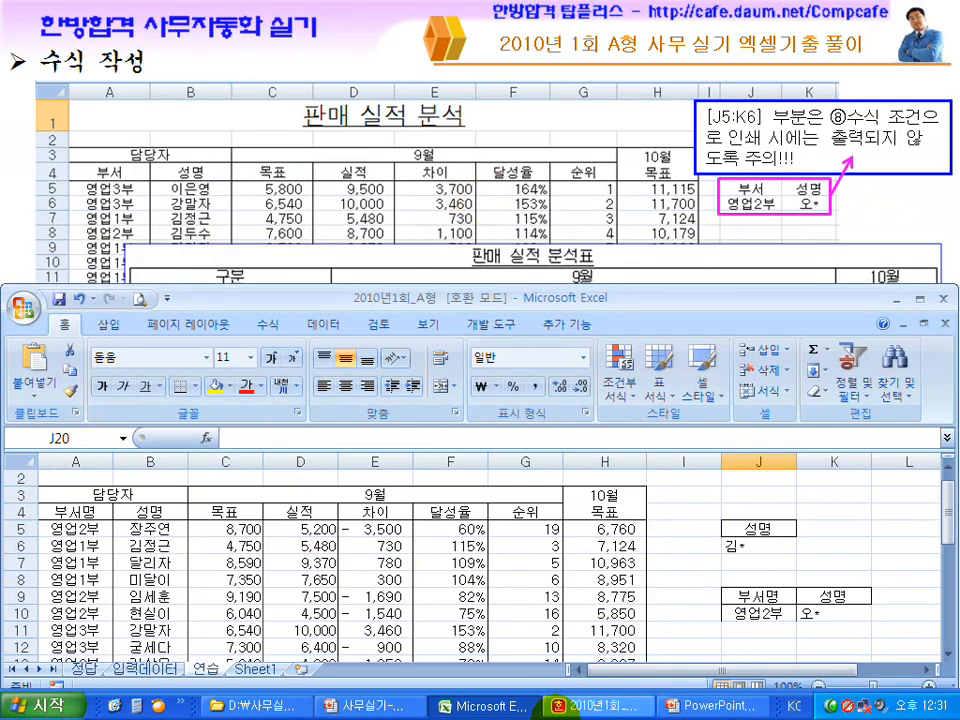
click(595, 706)
scroll(415, 240, down, 1)
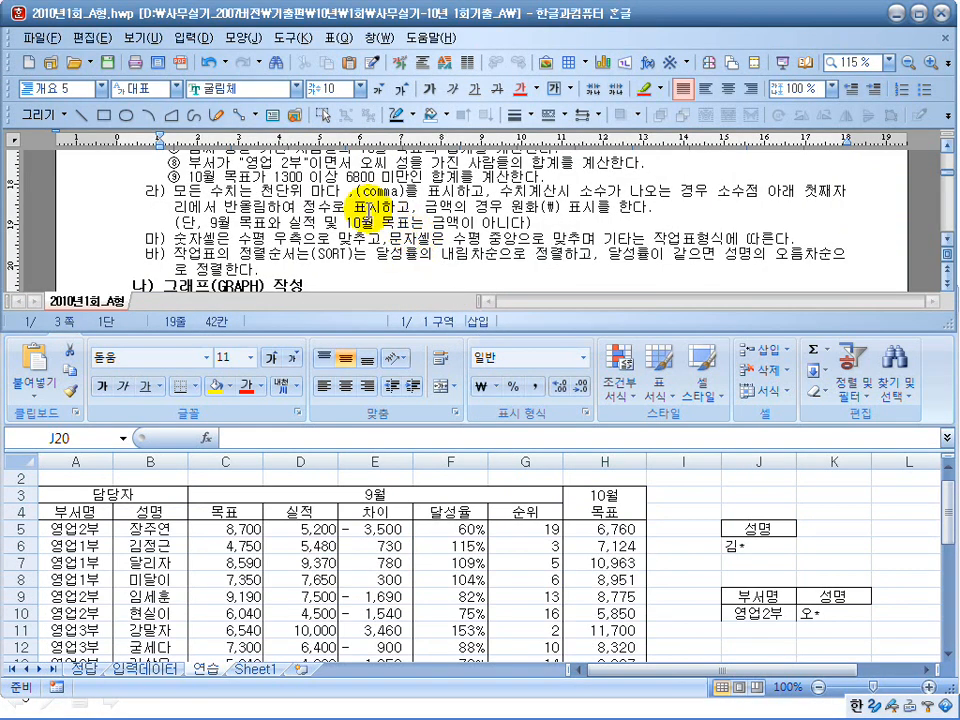
drag(340, 208, 489, 207)
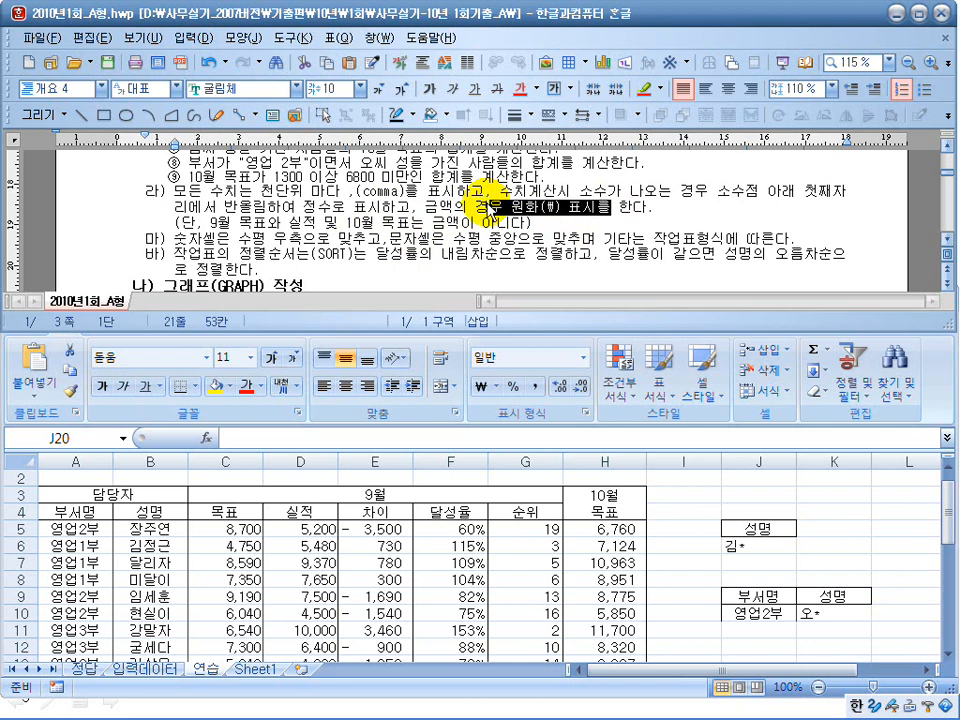
drag(217, 223, 493, 224)
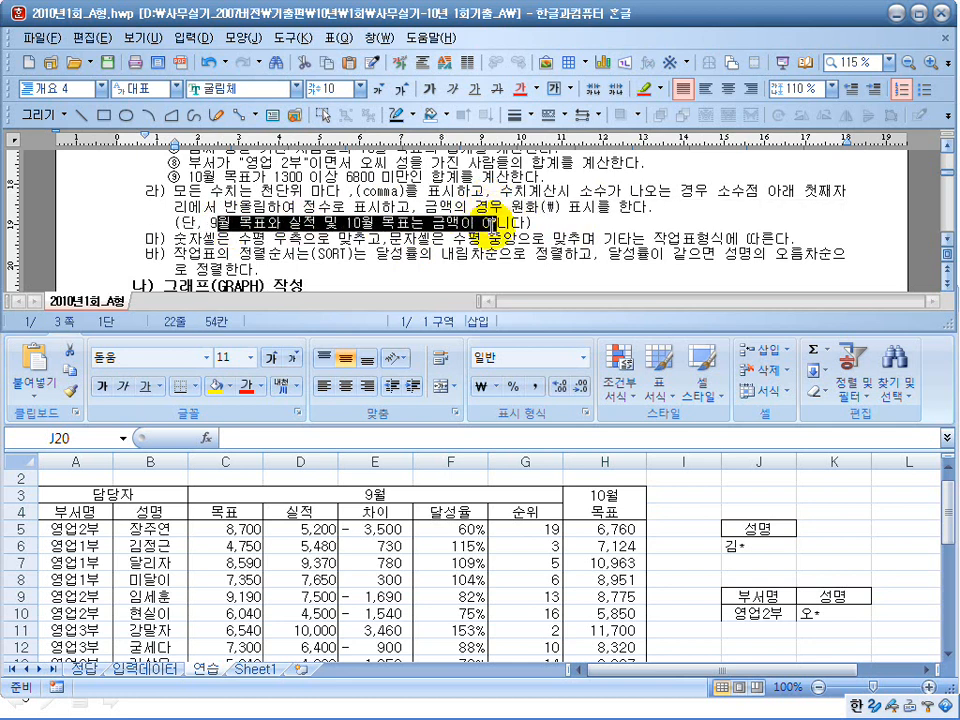
drag(230, 240, 333, 239)
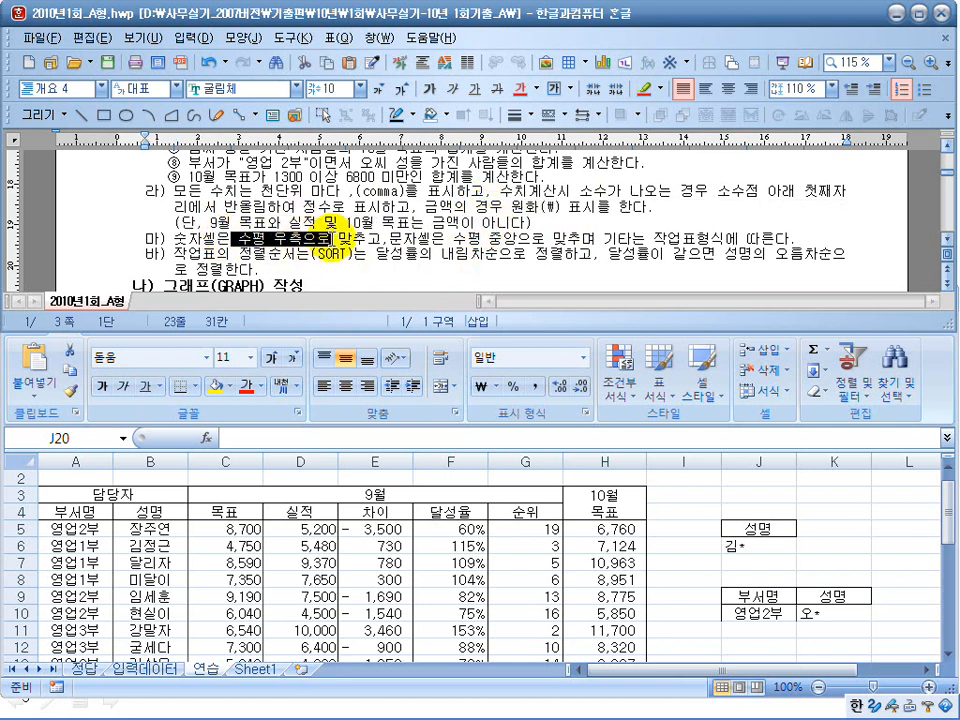
drag(446, 239, 581, 239)
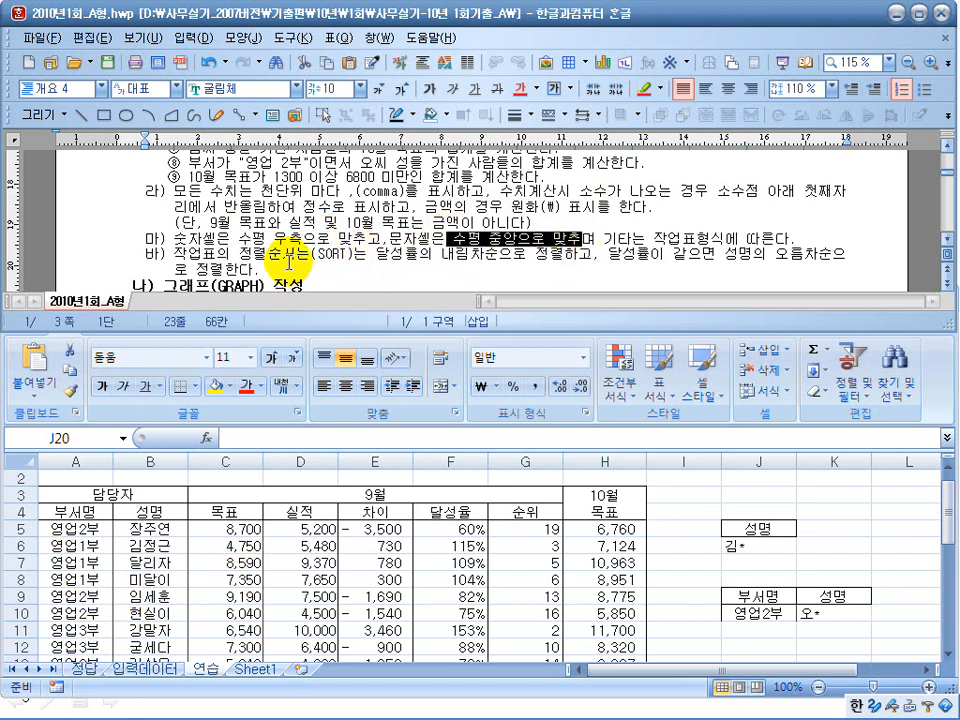
click(273, 253)
drag(273, 253, 429, 258)
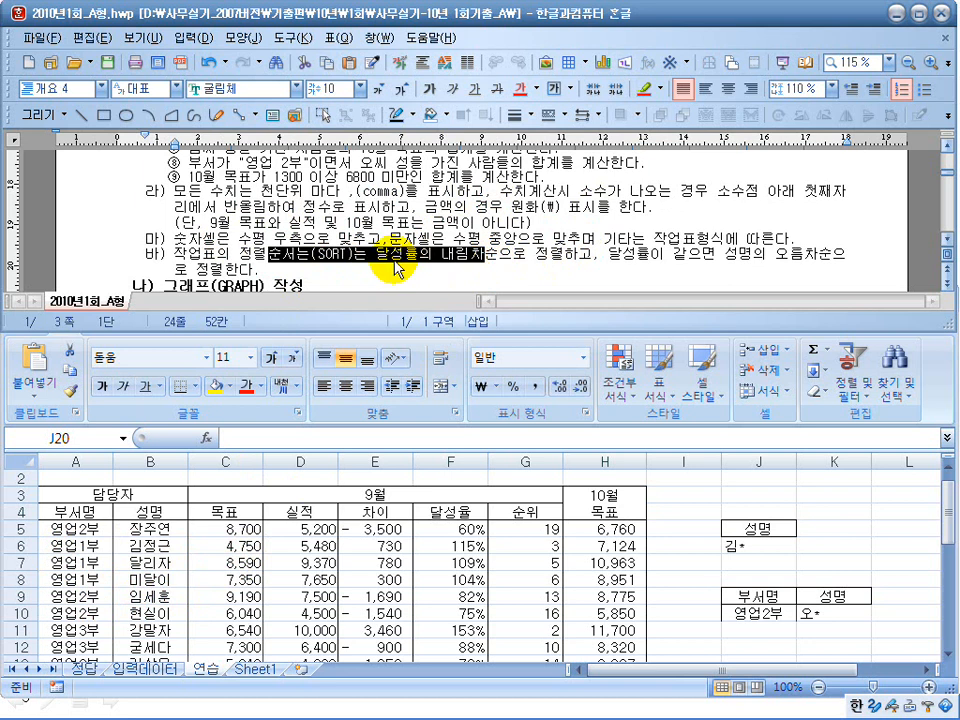
click(413, 260)
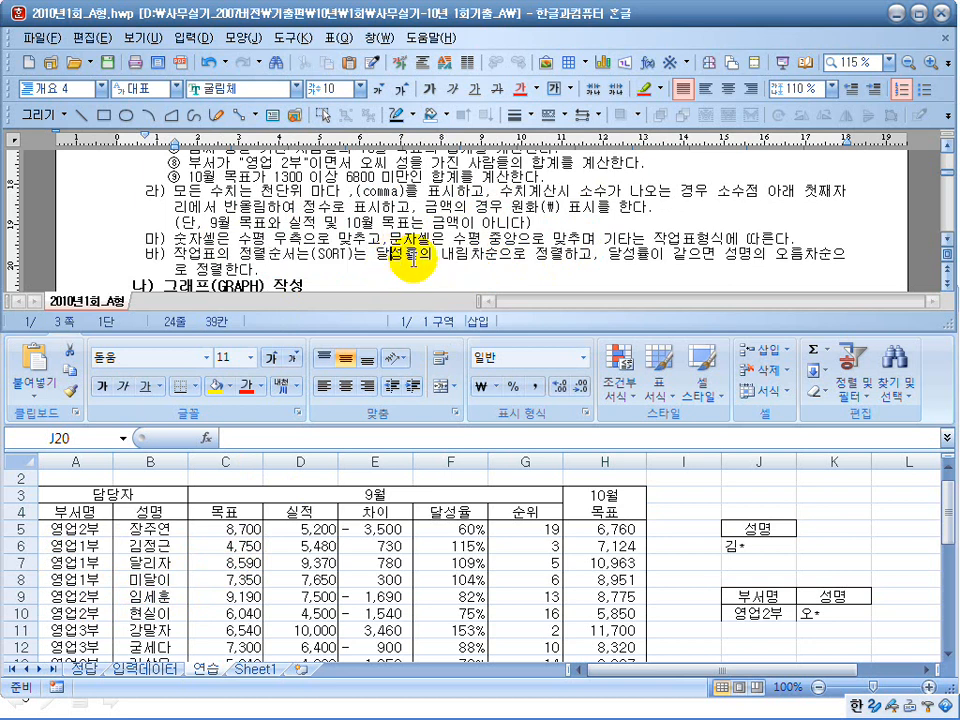
Step: Switch back to the Excel workbook, select the table A3:H24 and maximize the workbook window
click(72, 493)
drag(86, 493, 575, 562)
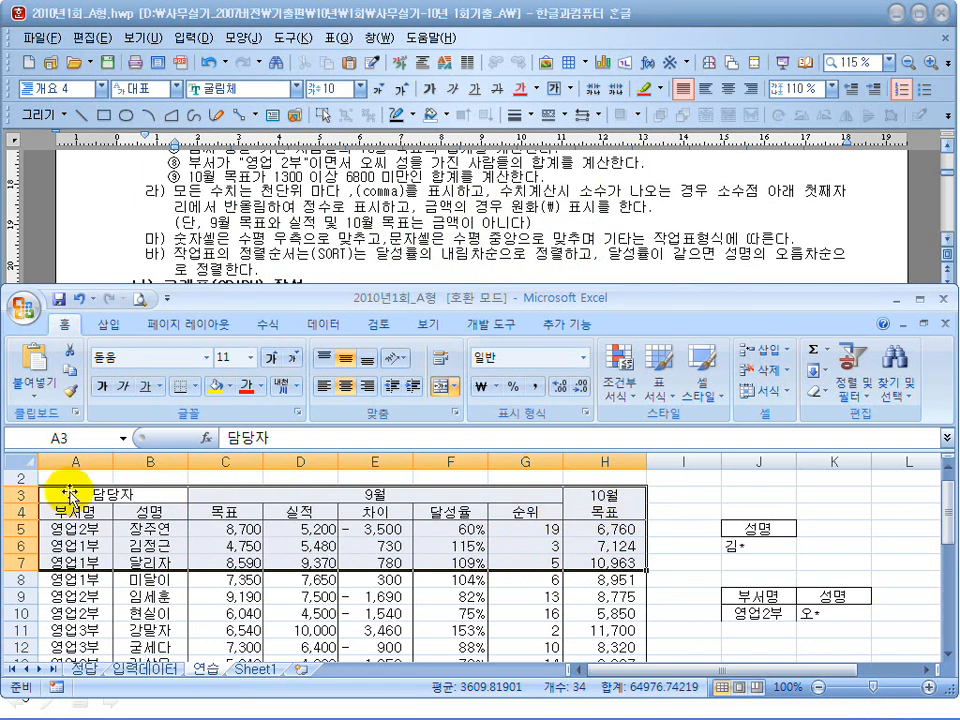
drag(62, 503, 576, 648)
scroll(580, 615, down, 1)
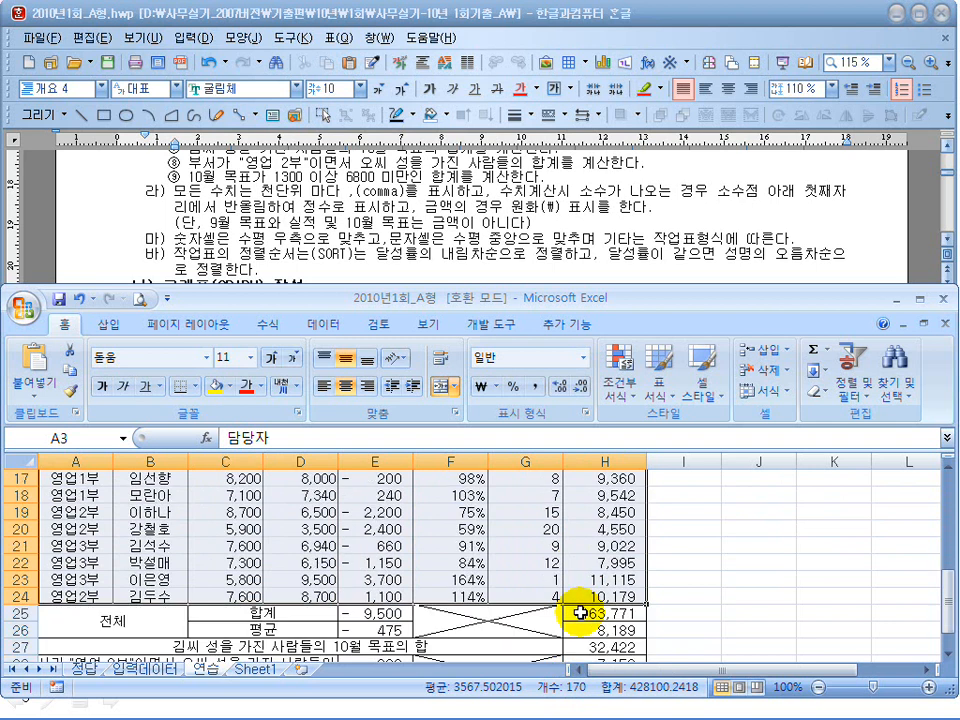
click(326, 325)
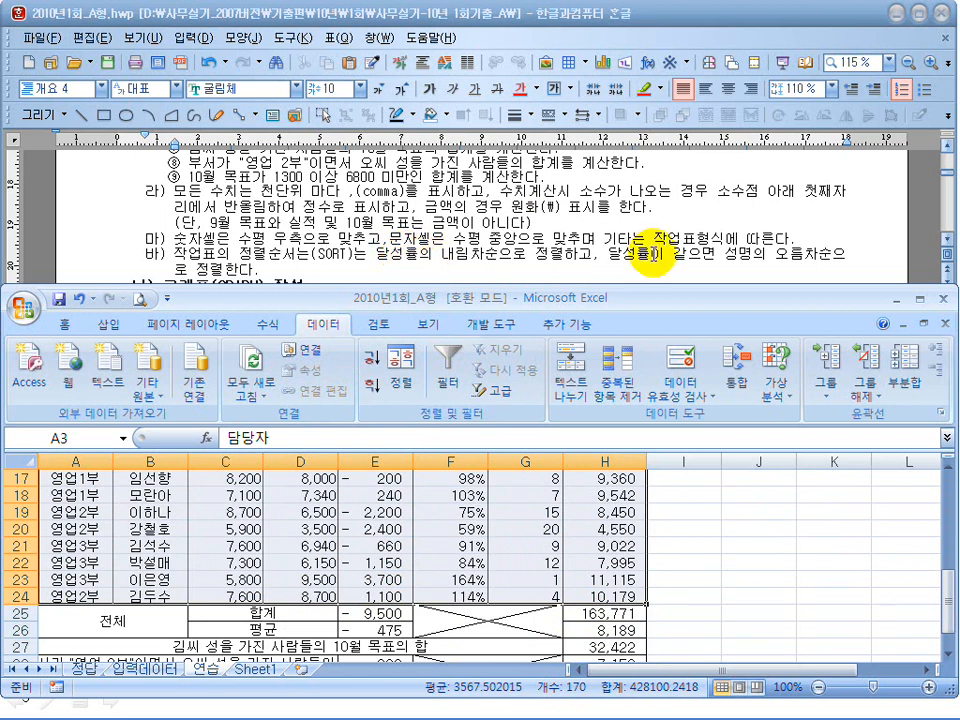
double_click(495, 298)
drag(948, 398, 949, 240)
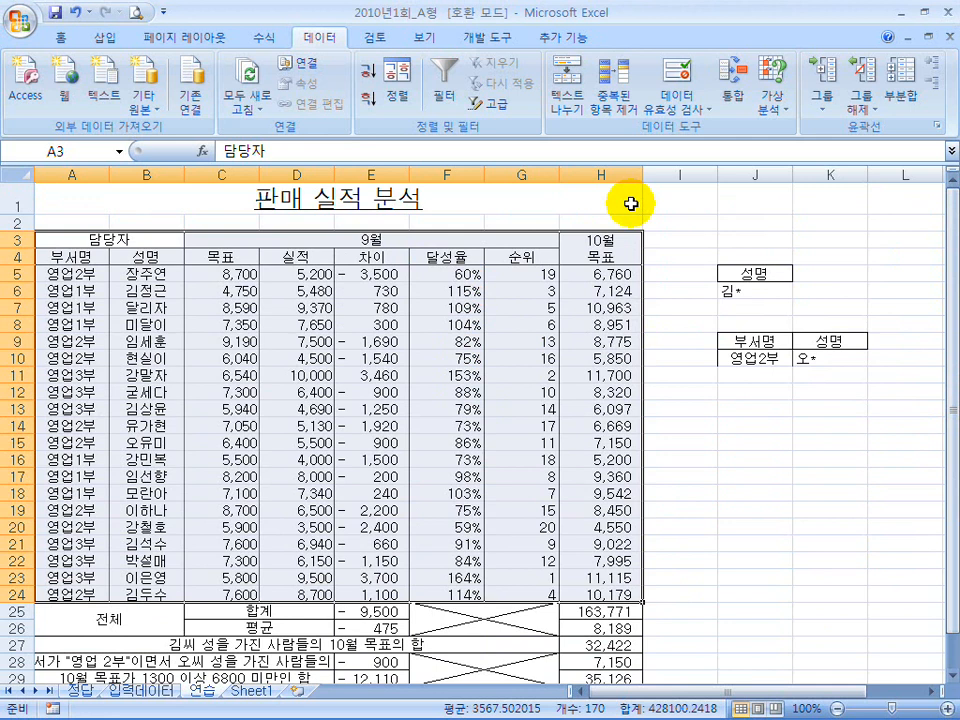
click(397, 96)
drag(442, 108, 335, 313)
click(416, 394)
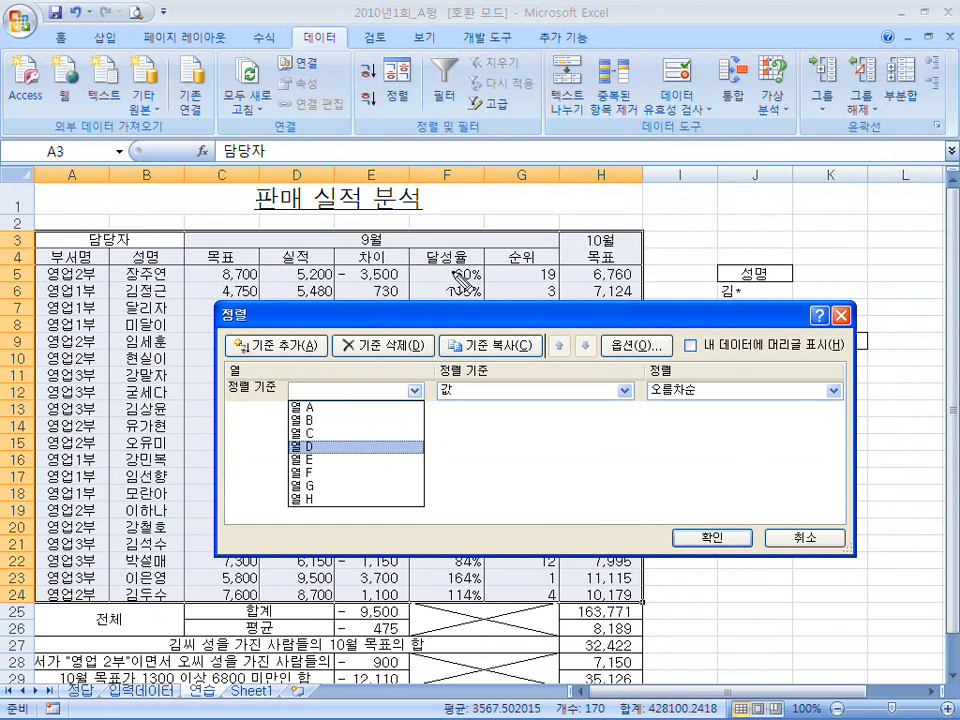
drag(640, 265, 630, 212)
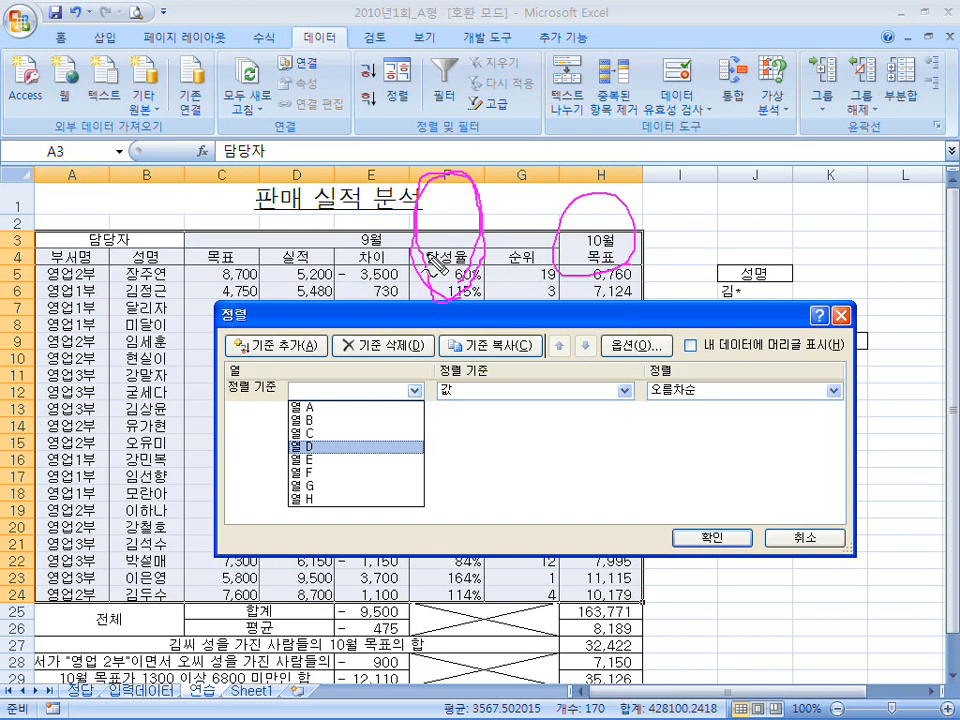
key(Escape)
click(413, 391)
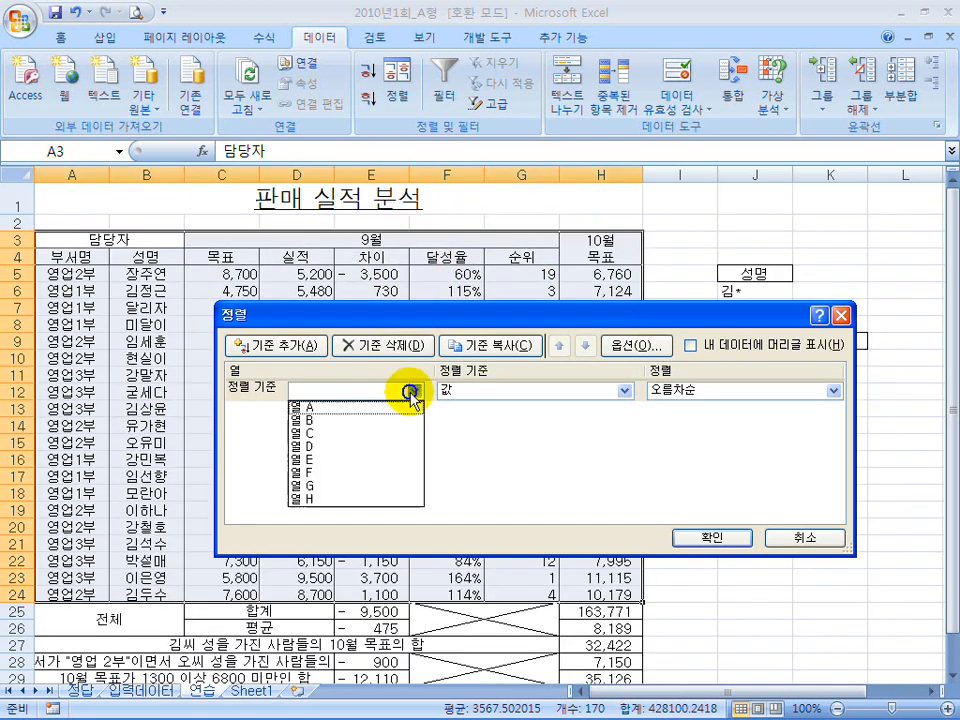
click(356, 472)
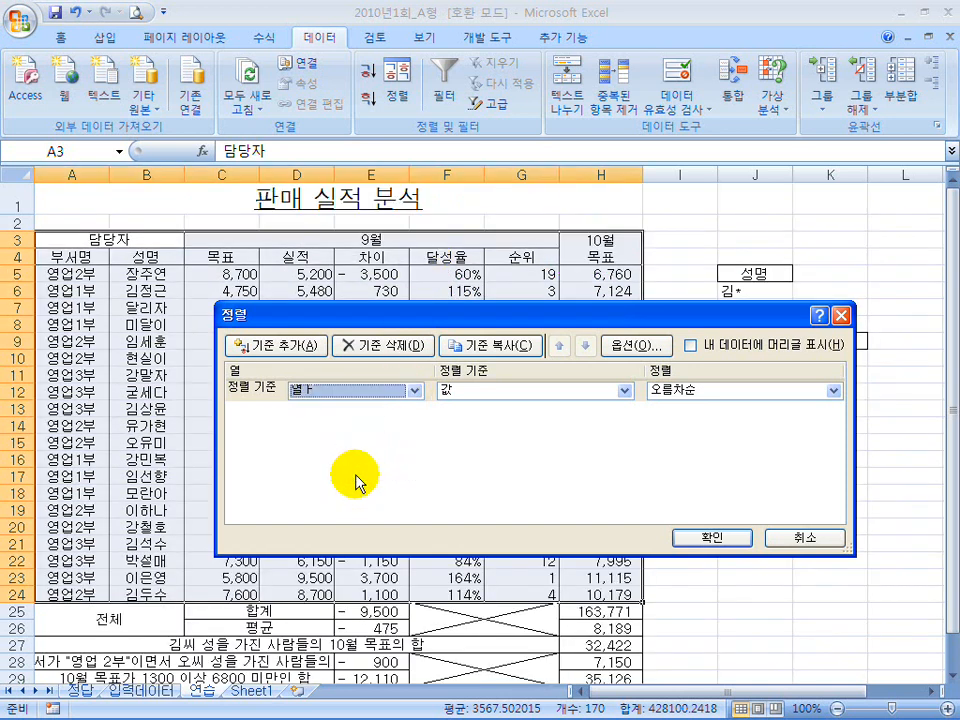
click(715, 399)
click(713, 422)
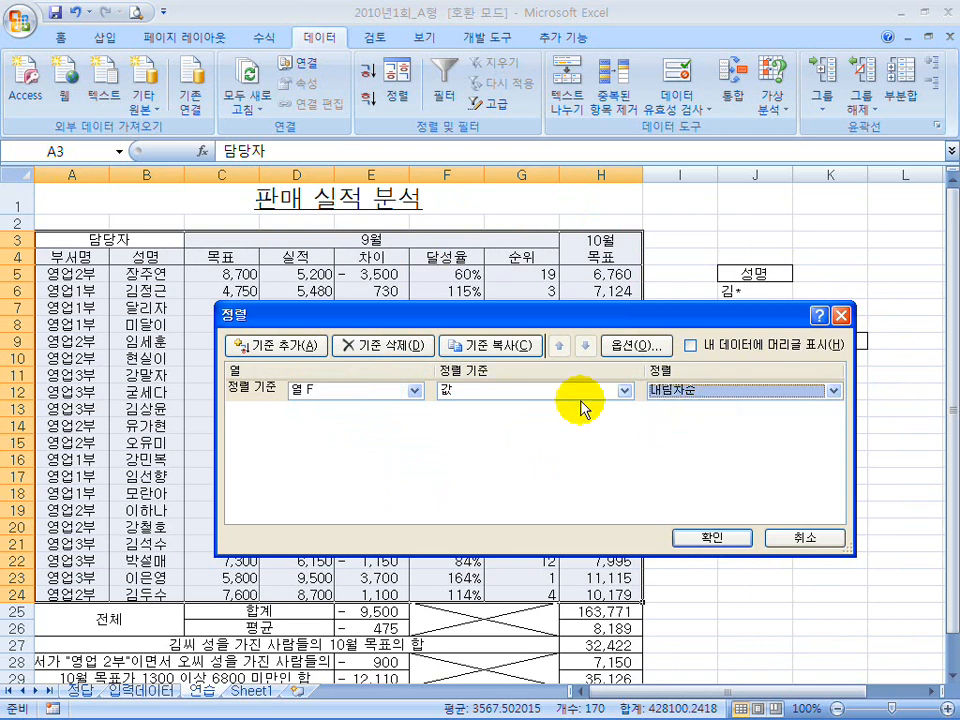
click(297, 348)
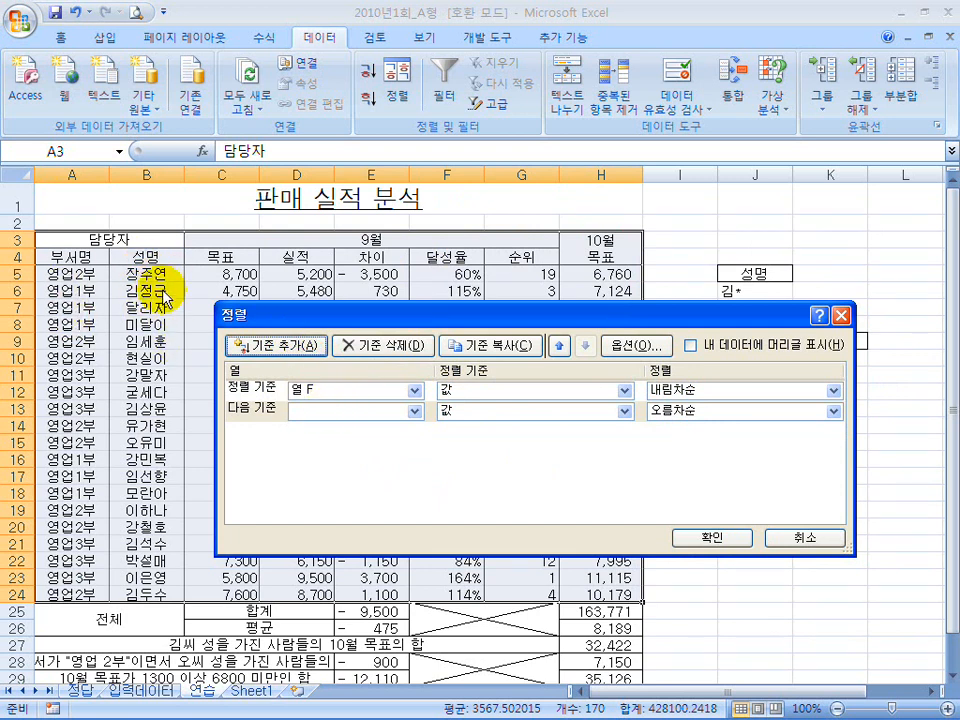
click(372, 411)
click(358, 440)
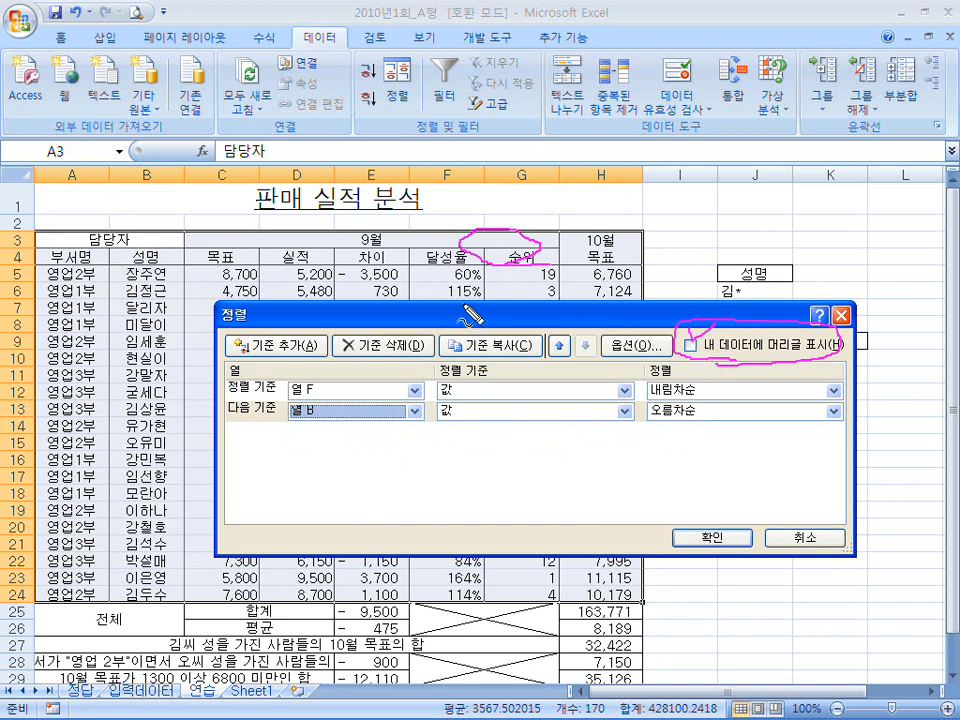
drag(368, 238, 440, 265)
drag(264, 265, 455, 262)
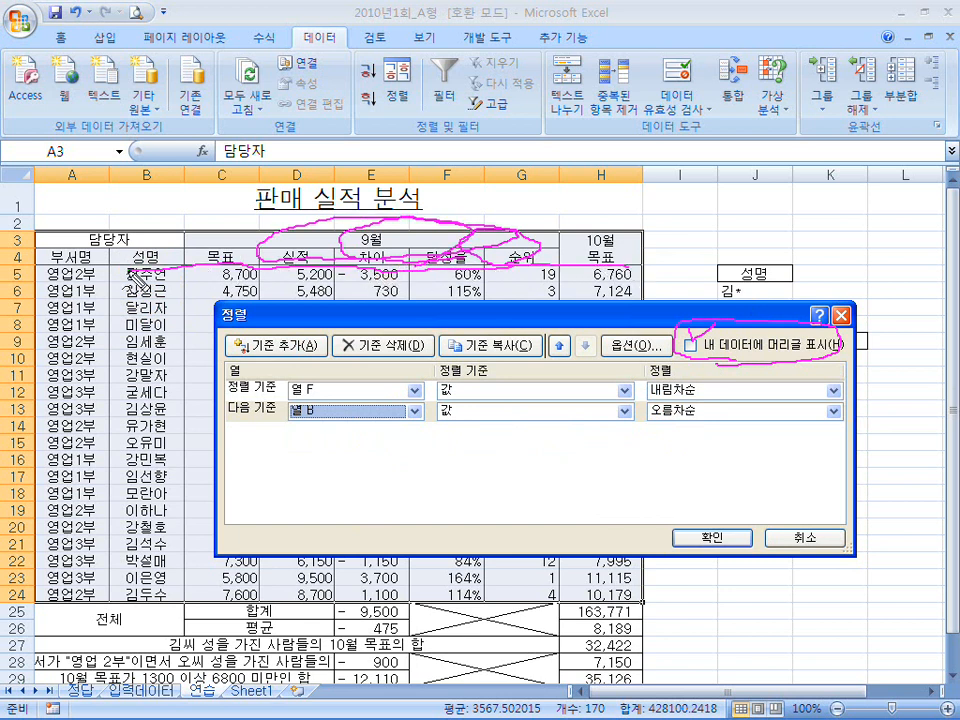
mouse_move(112, 275)
mouse_down()
mouse_move(259, 212)
mouse_move(470, 215)
mouse_move(197, 234)
mouse_up()
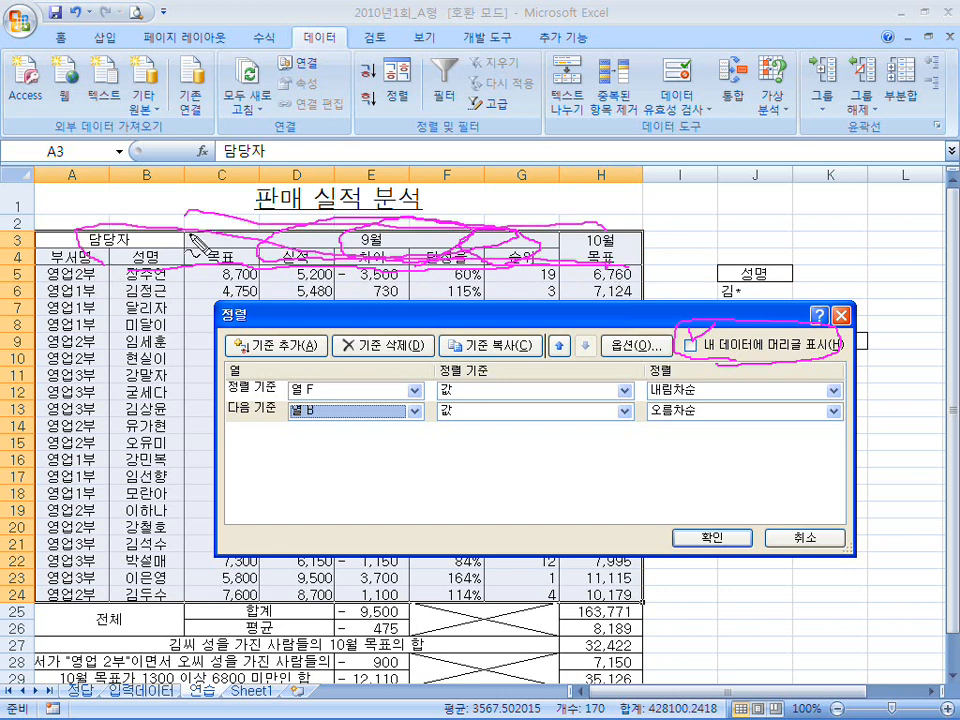
key(Escape)
click(805, 537)
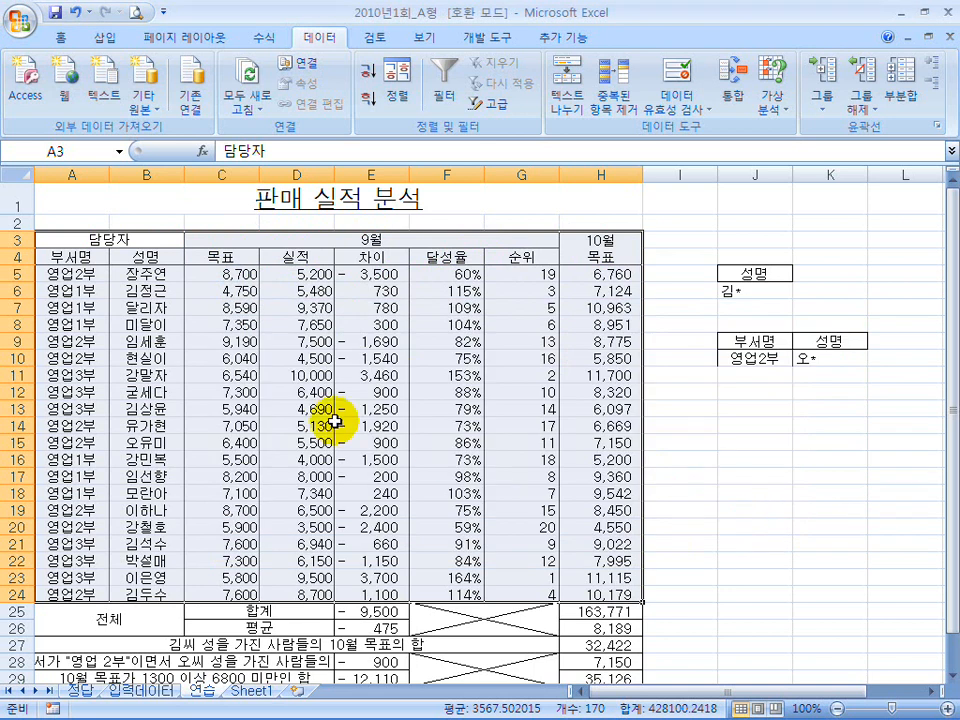
Step: Set up a custom sort of A5:H24 by 달성율 in descending order, with 성명 in ascending order as the second level
drag(43, 279, 576, 594)
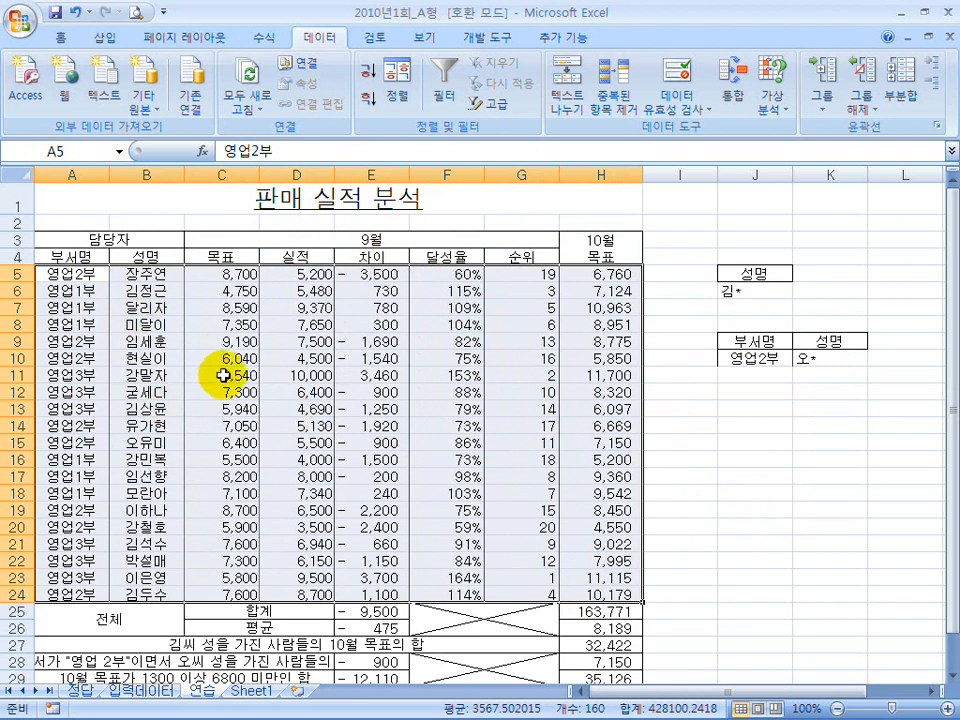
click(390, 96)
click(413, 391)
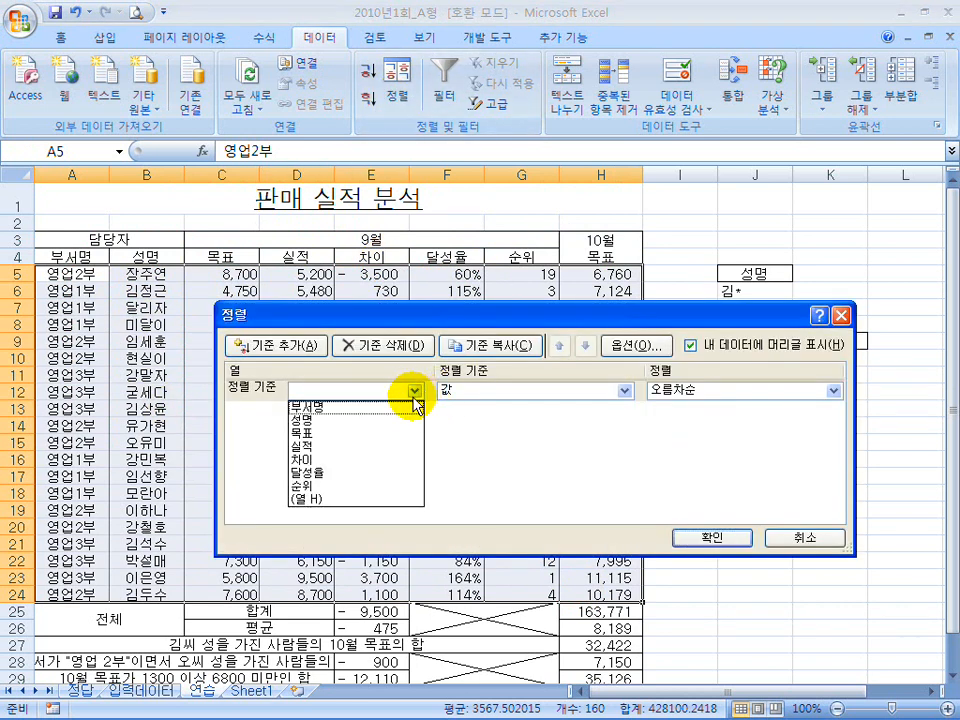
click(357, 474)
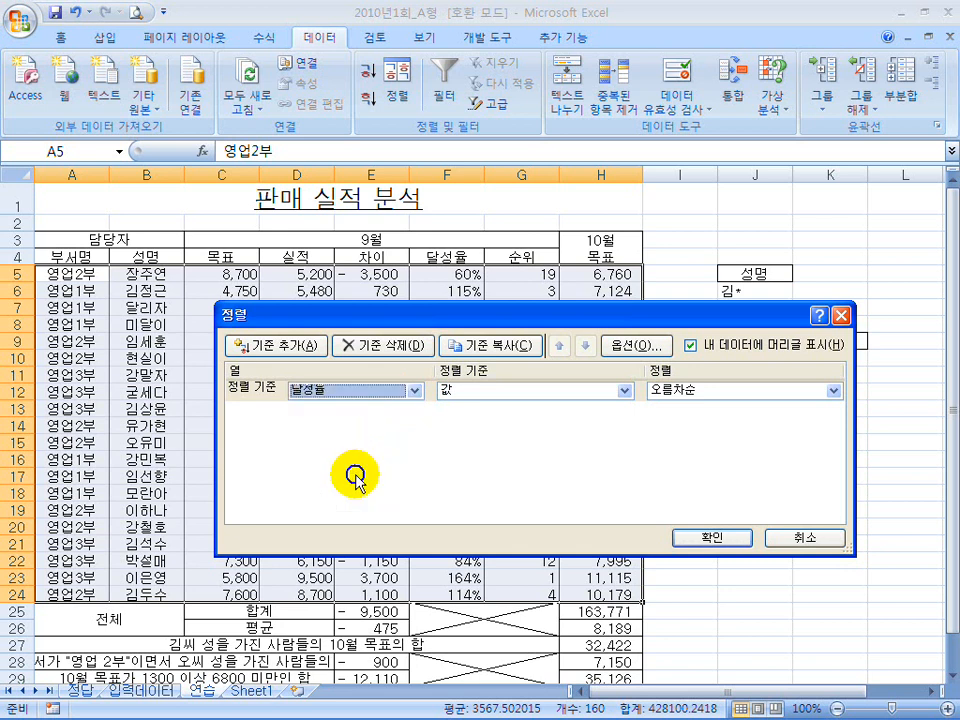
click(720, 392)
click(700, 415)
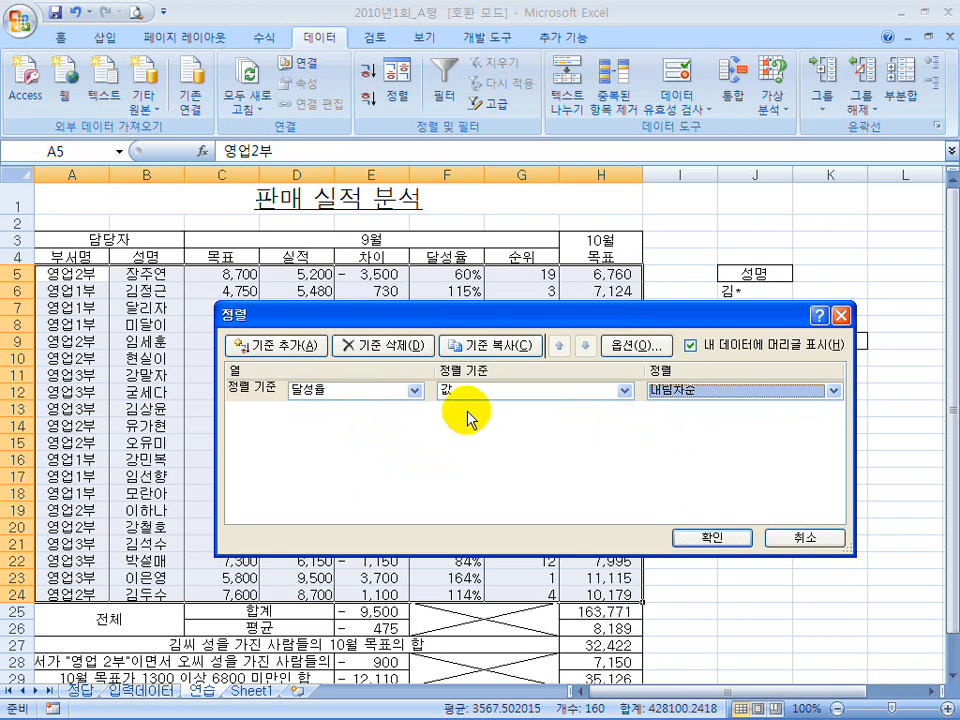
click(294, 346)
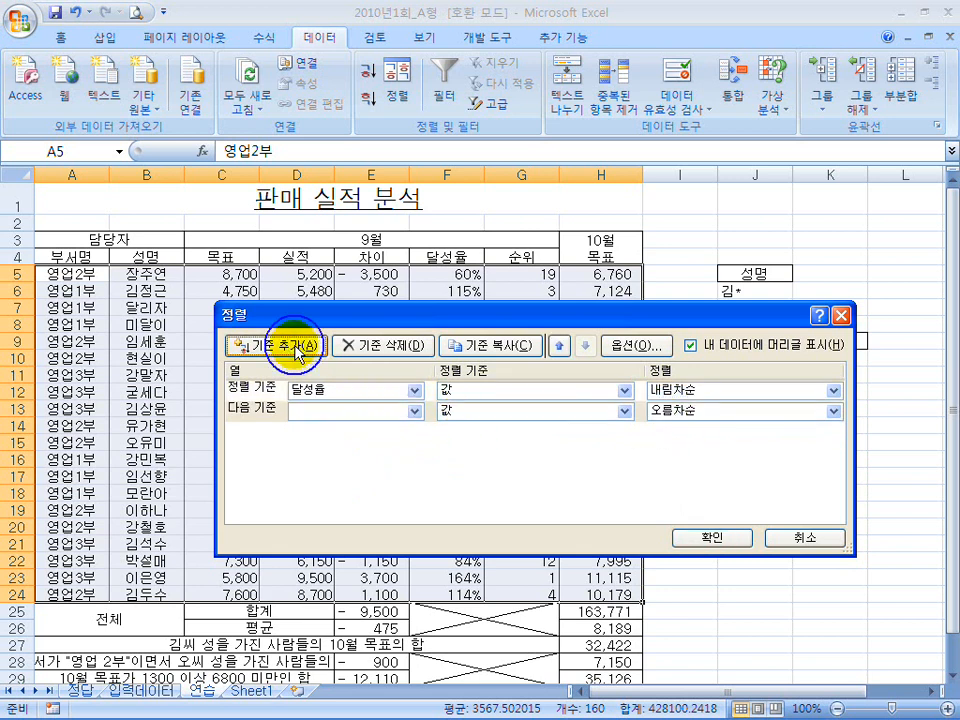
click(320, 410)
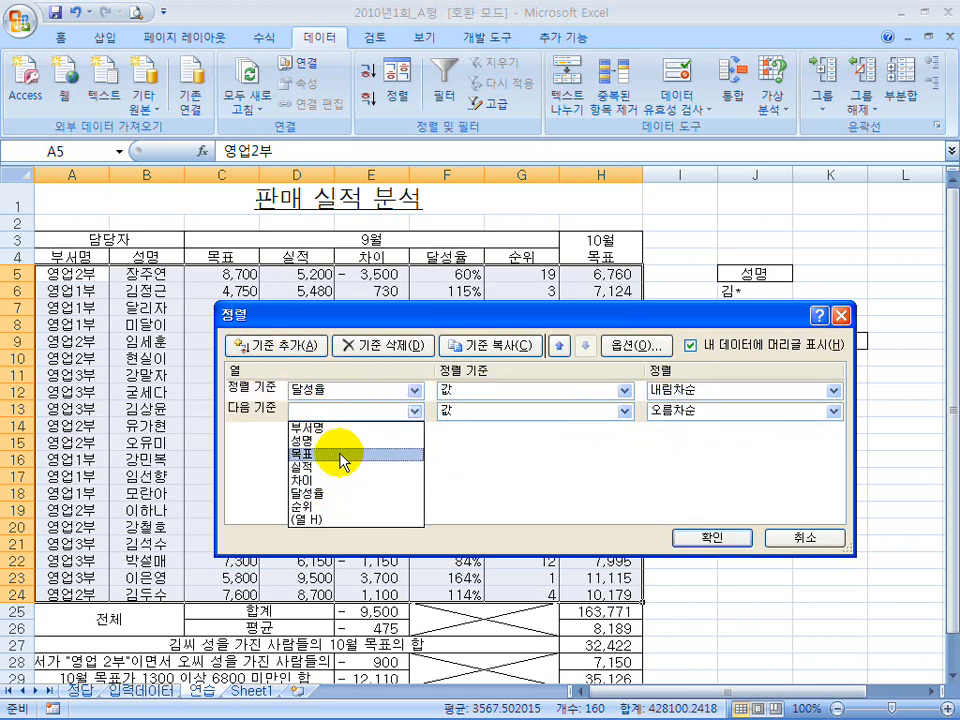
click(338, 440)
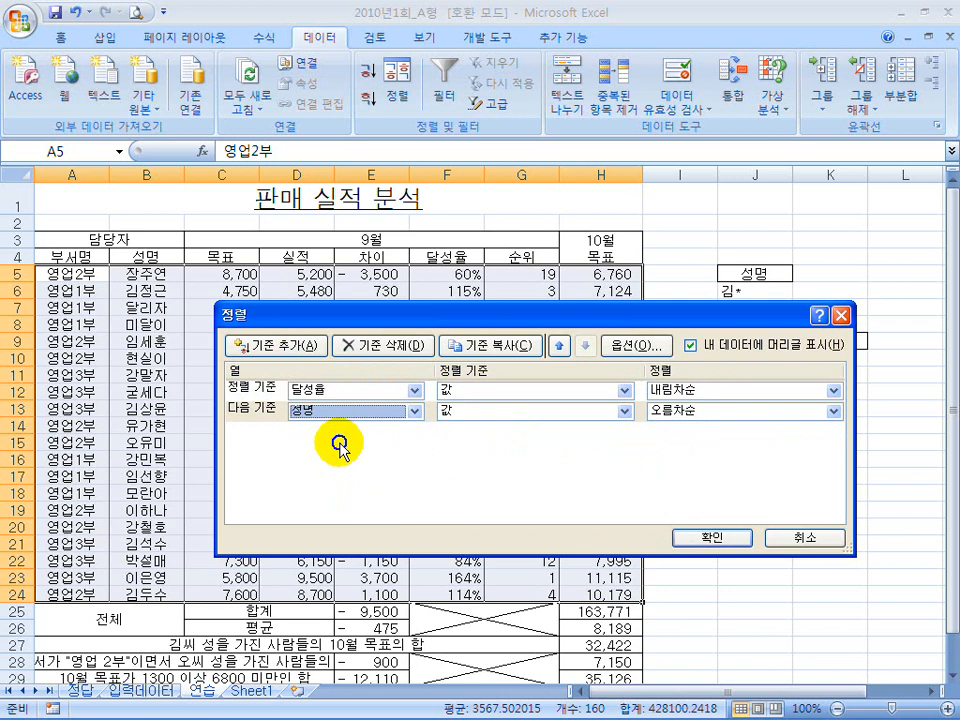
Step: Turn the option treating the first row as headers off and back on in the sort settings
click(689, 345)
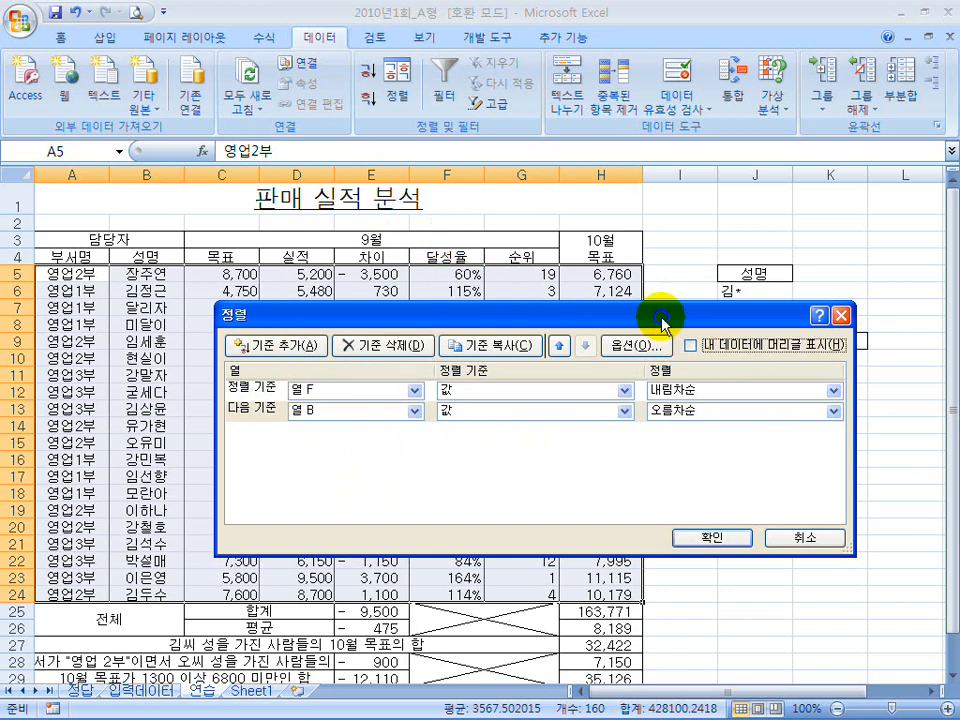
drag(663, 316, 546, 346)
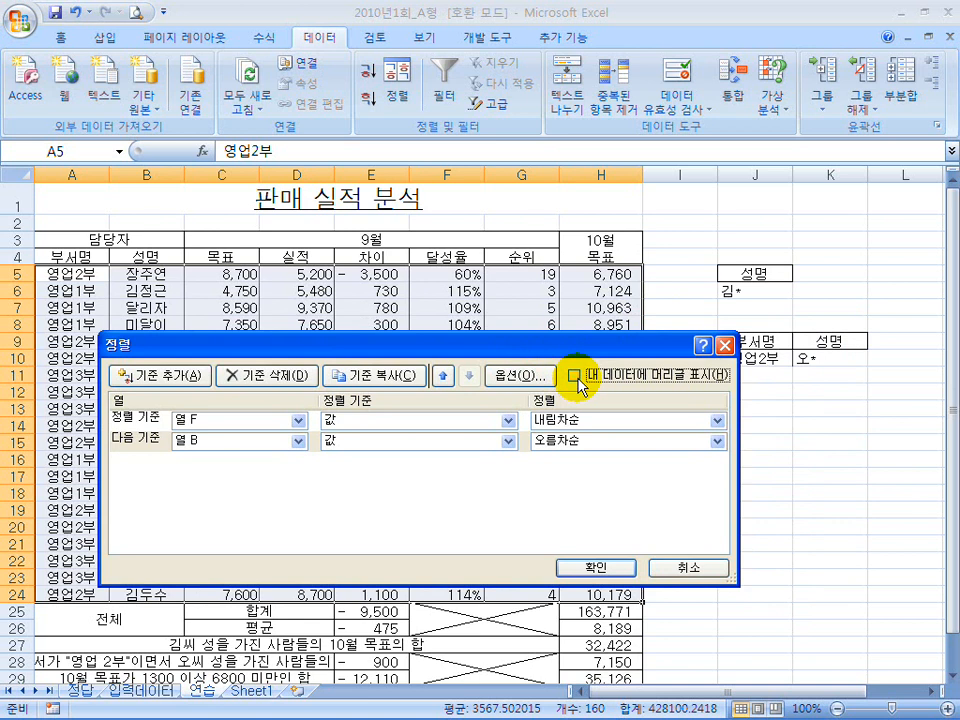
click(575, 376)
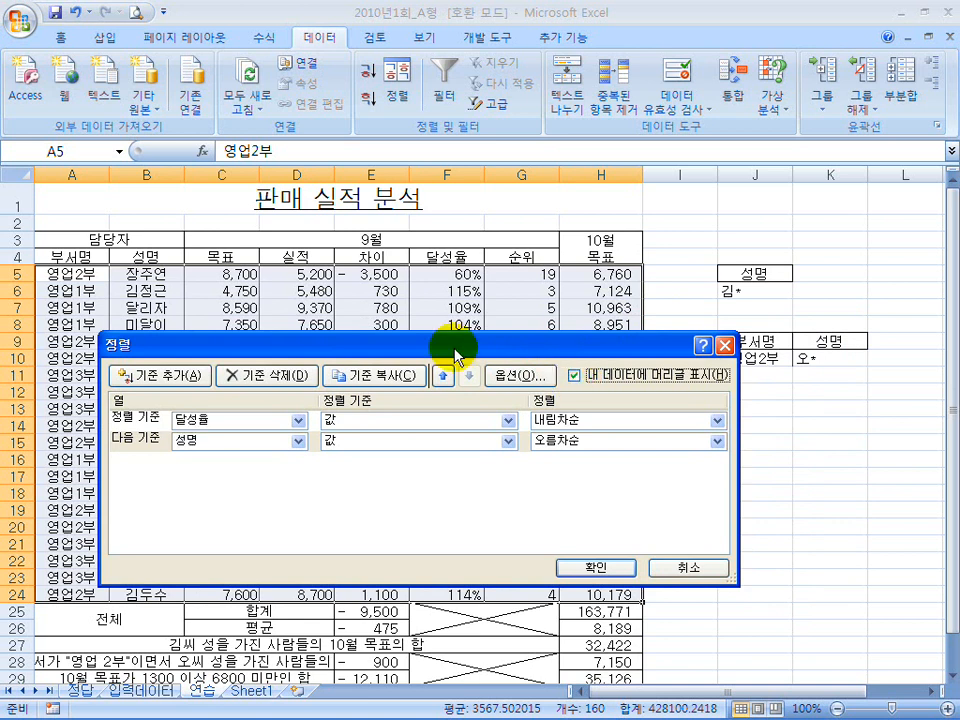
Step: Recheck the header-row option and apply the sort by 달성율 descending, with 성명 ascending as the second level
click(574, 376)
click(574, 376)
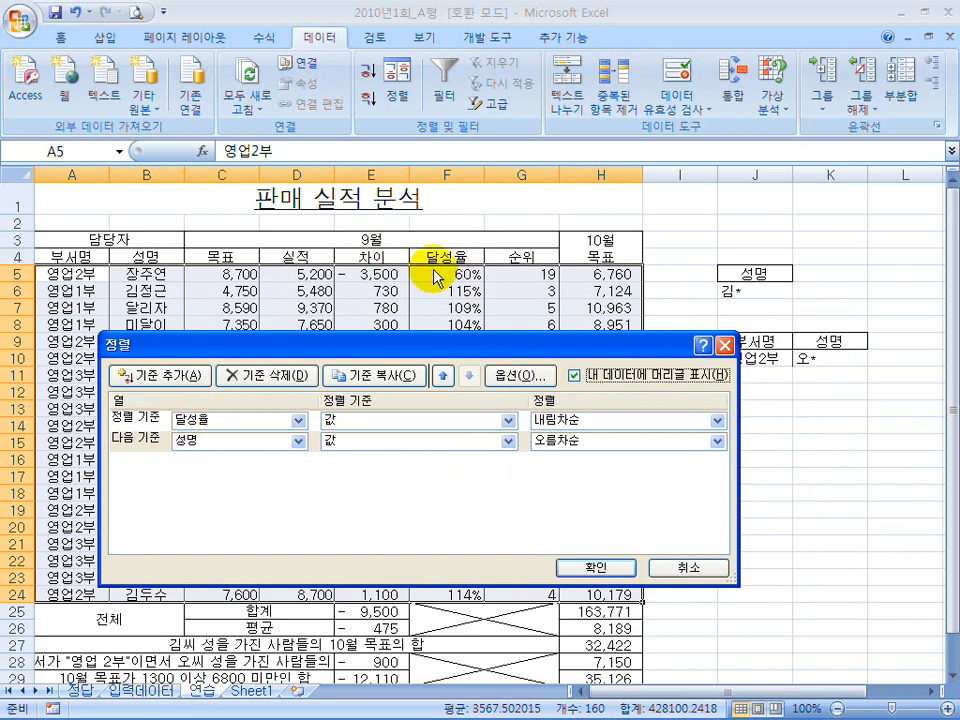
click(593, 568)
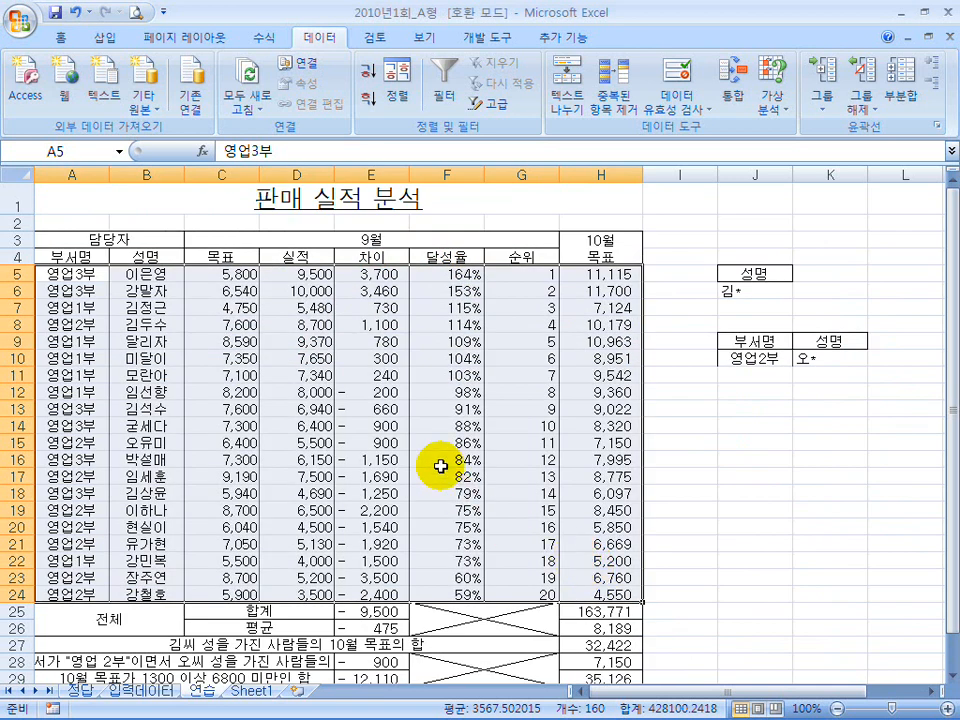
Step: Examine the sorted 달성율 column and compare the equal rates and name order in rows 21 and 22
drag(465, 278, 467, 590)
drag(467, 546, 155, 556)
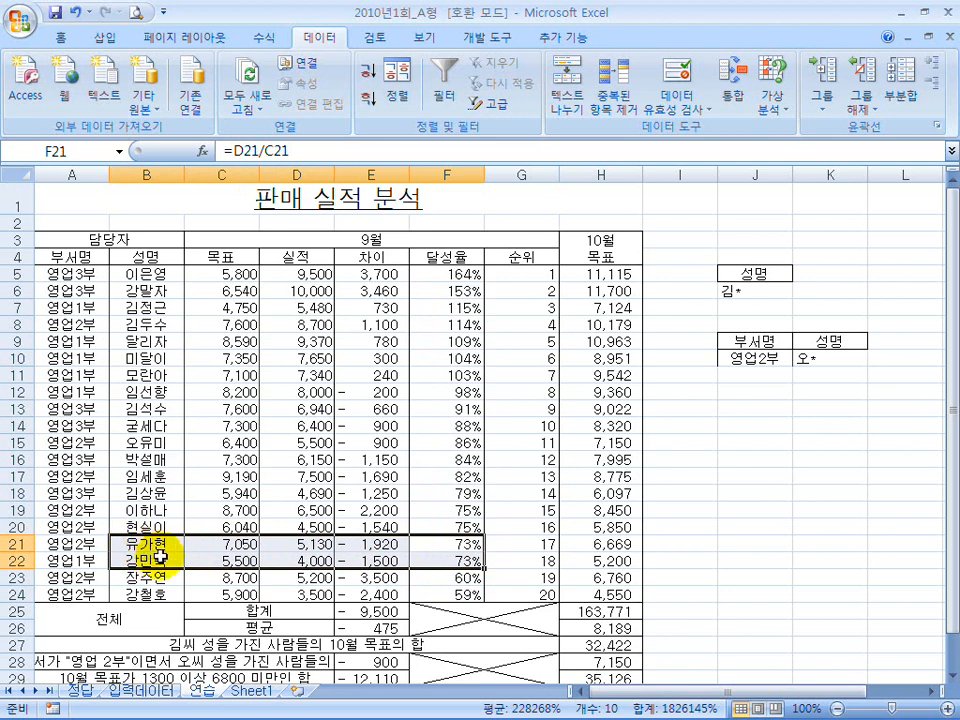
click(638, 478)
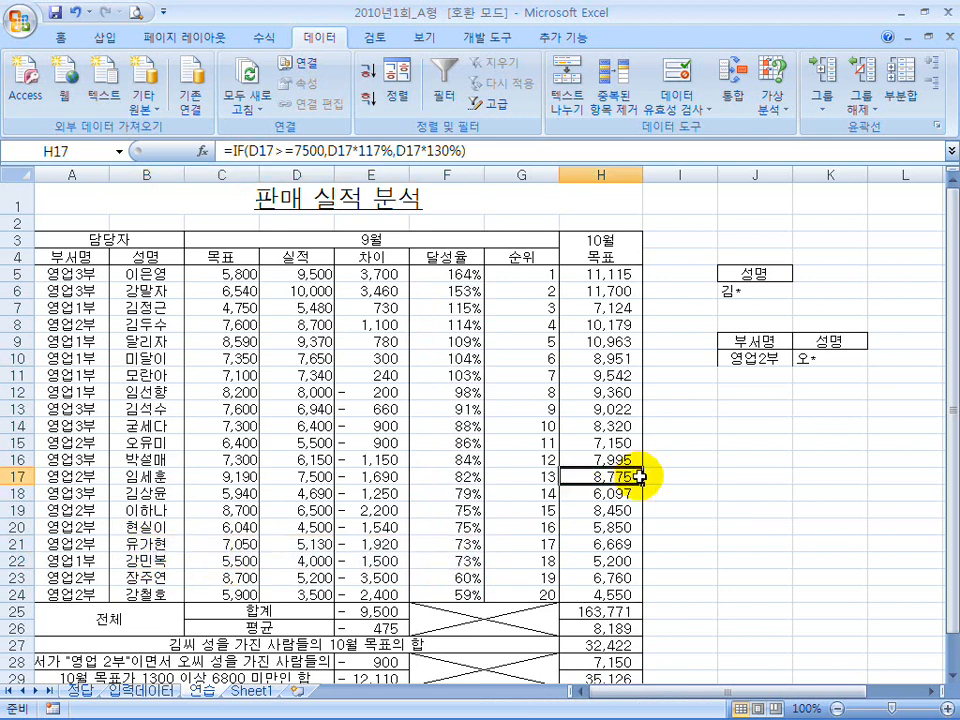
drag(474, 561, 122, 543)
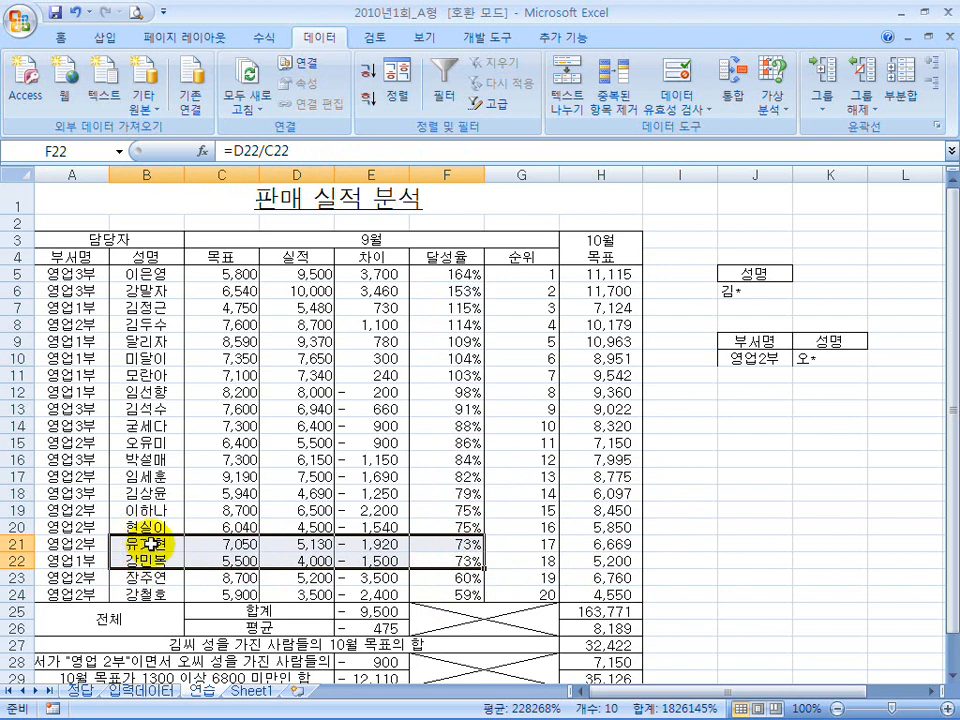
drag(446, 542, 172, 559)
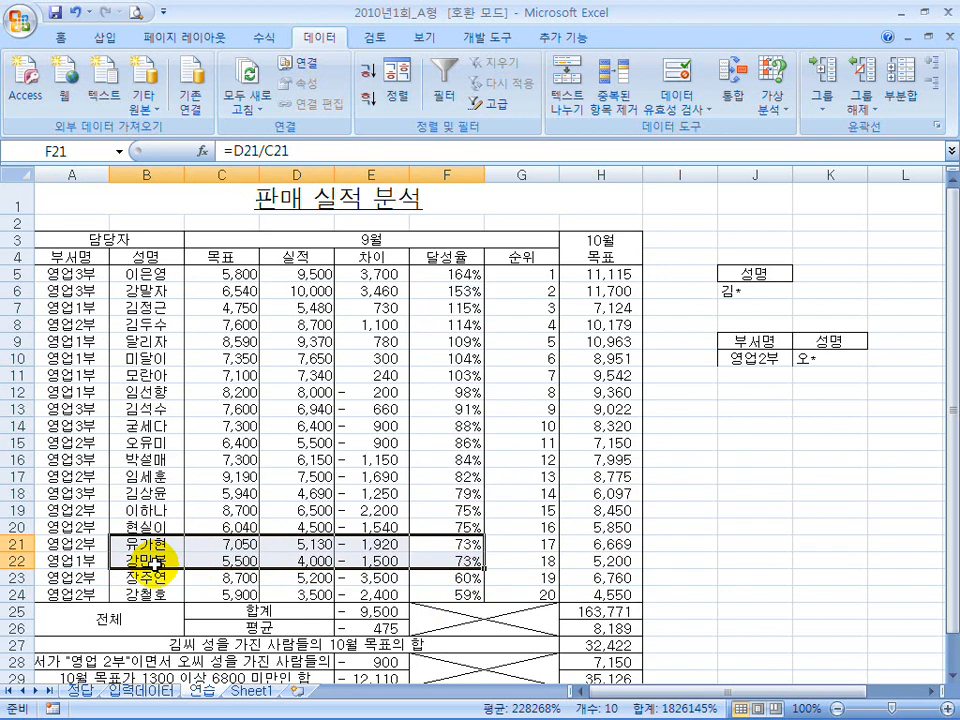
drag(459, 541, 465, 556)
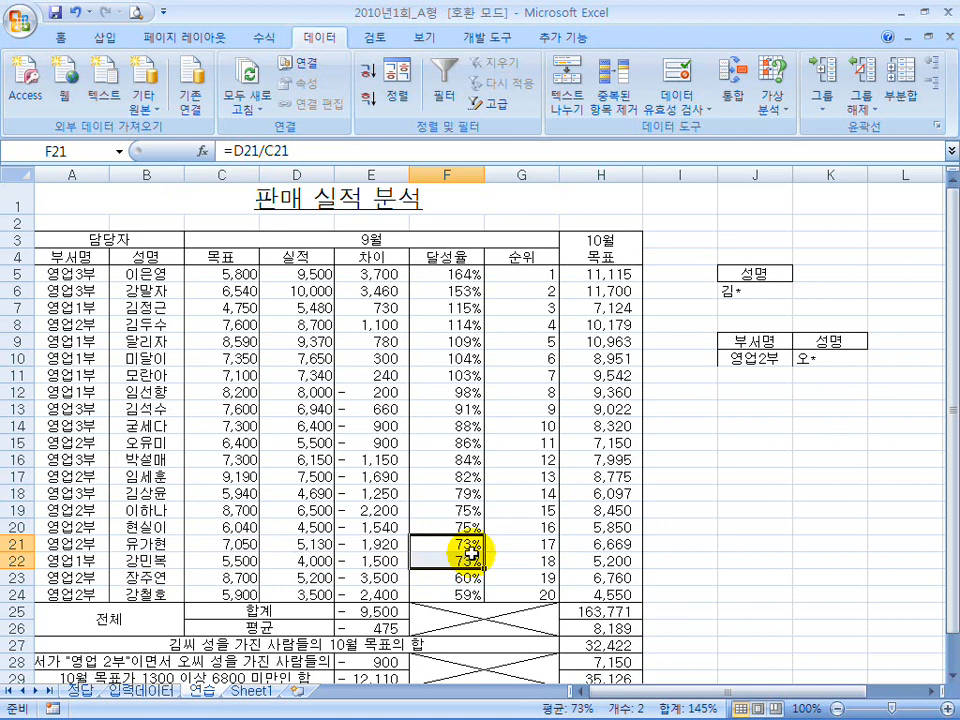
drag(465, 545, 177, 559)
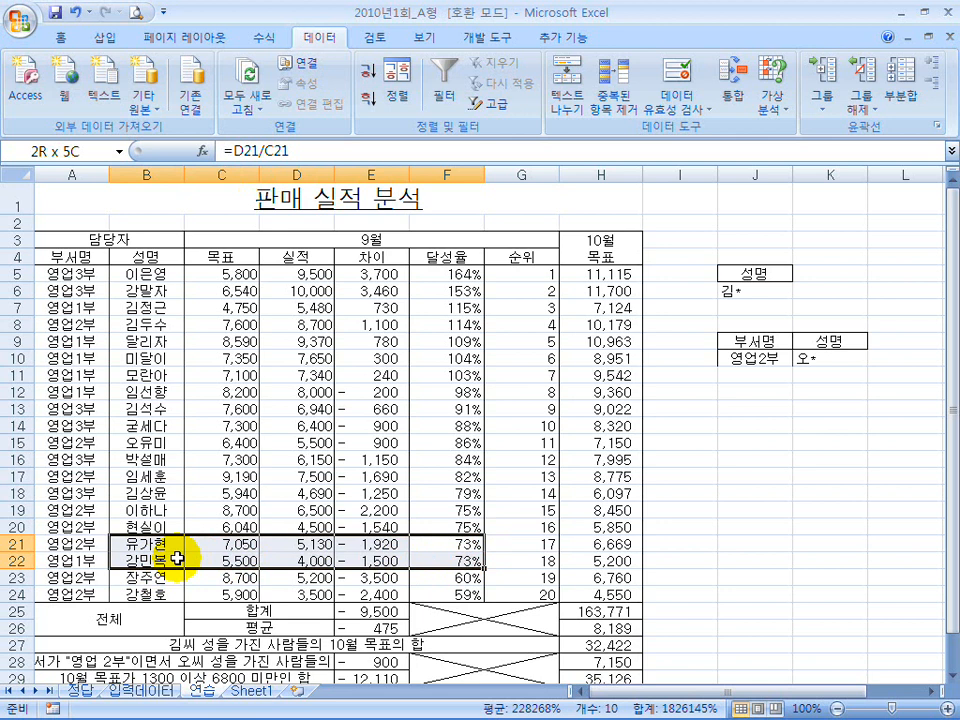
Step: Sort A5:H24 again with the header-row option off, by column F descending and column B ascending
click(296, 408)
drag(66, 276, 583, 593)
click(396, 90)
click(623, 346)
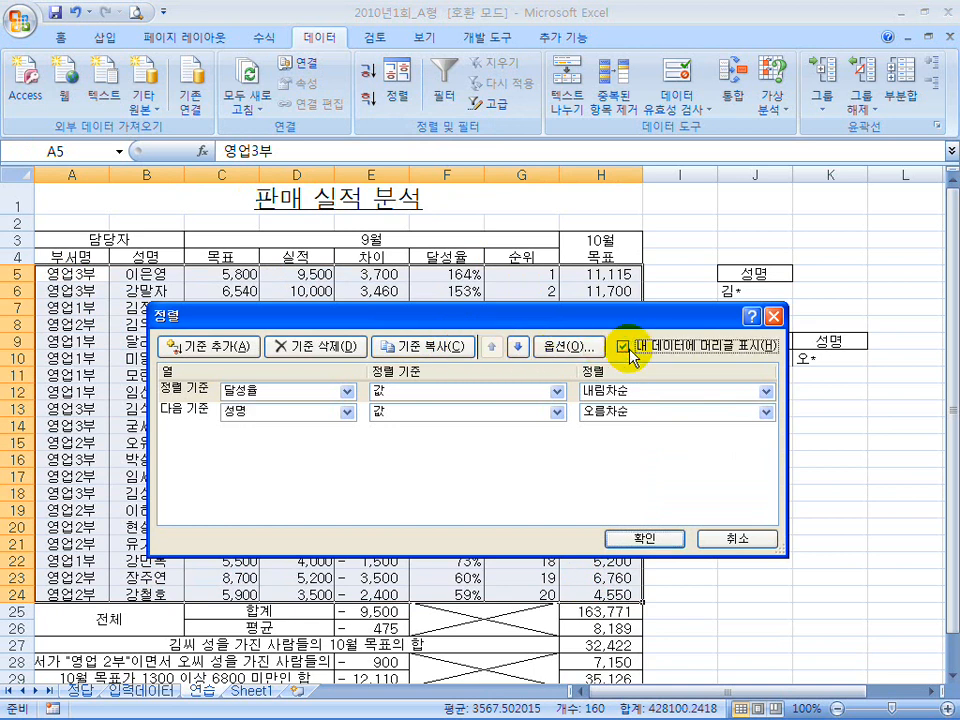
click(624, 347)
click(623, 346)
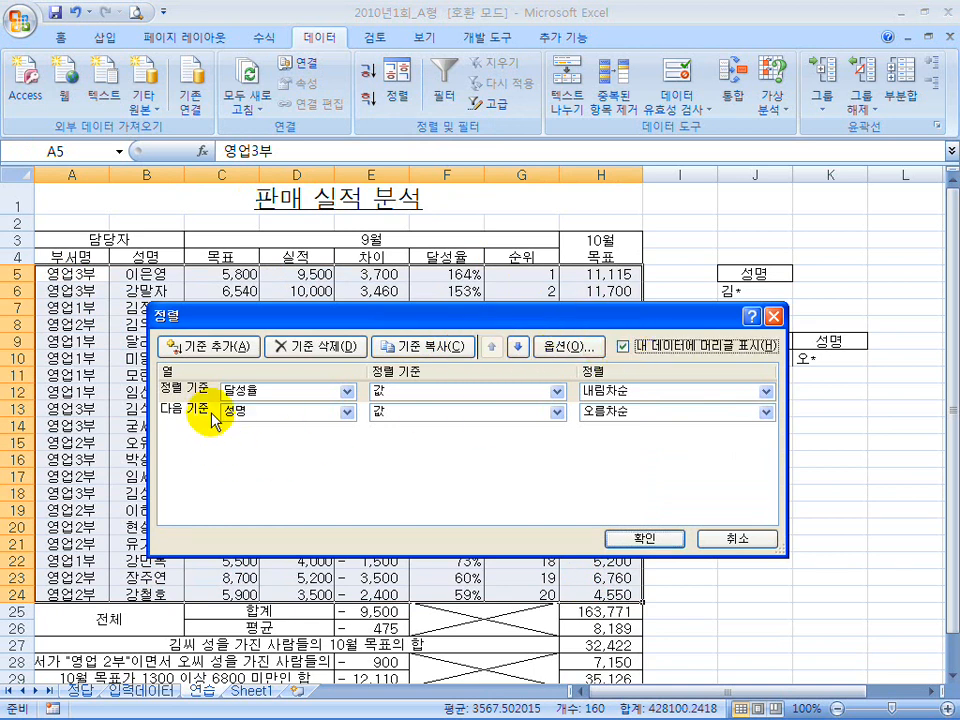
click(623, 346)
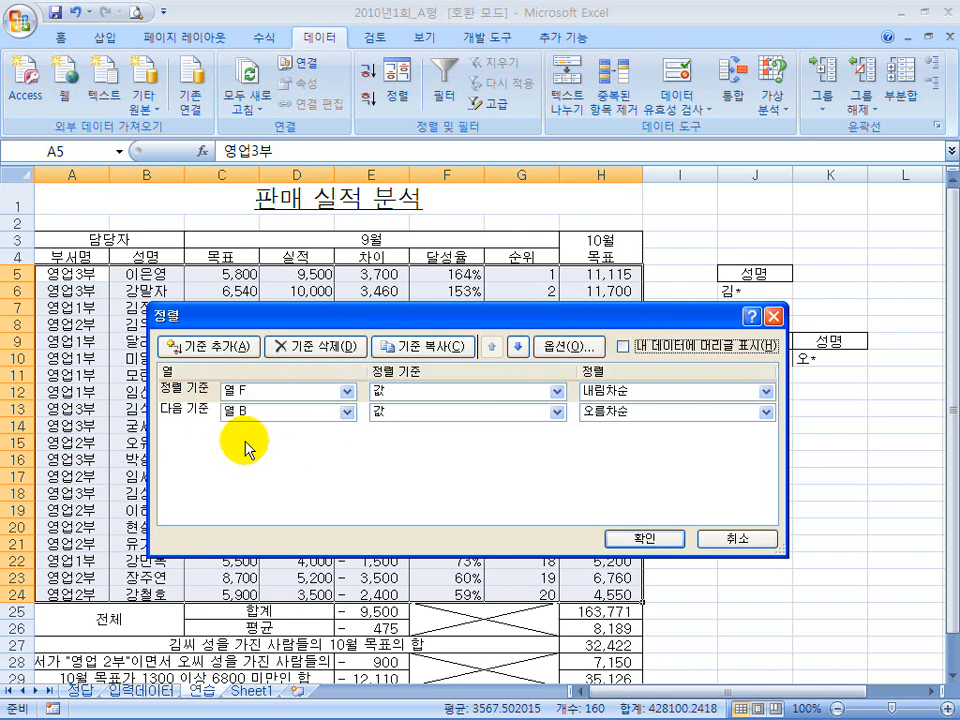
click(636, 538)
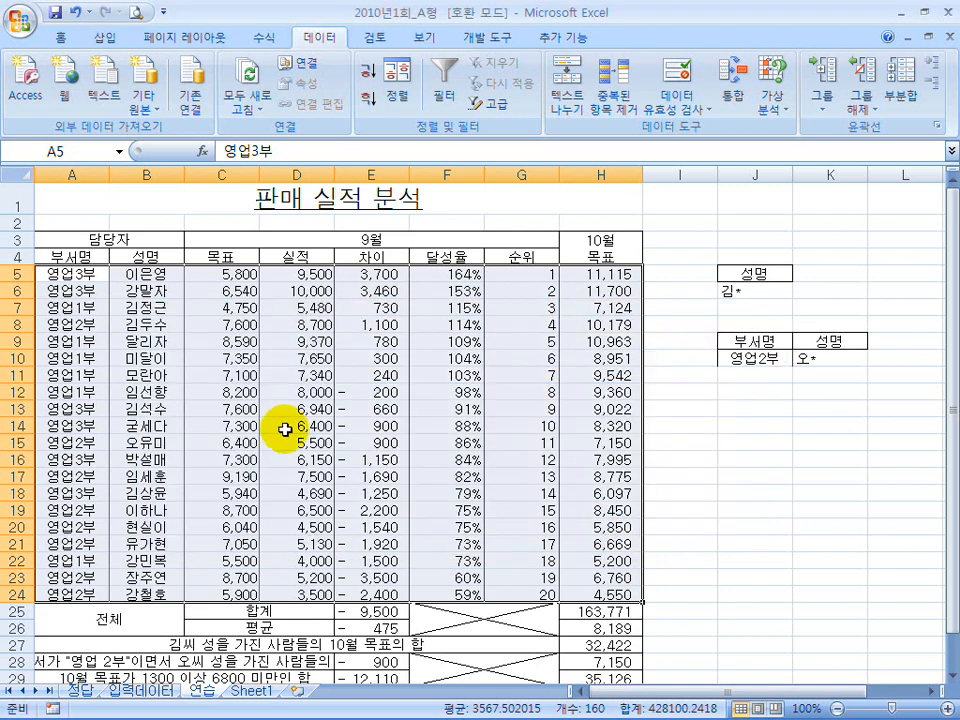
Step: Reopen the sort settings for A5:H24, compare the range with the header-row option on and off, and cancel
click(413, 103)
click(622, 345)
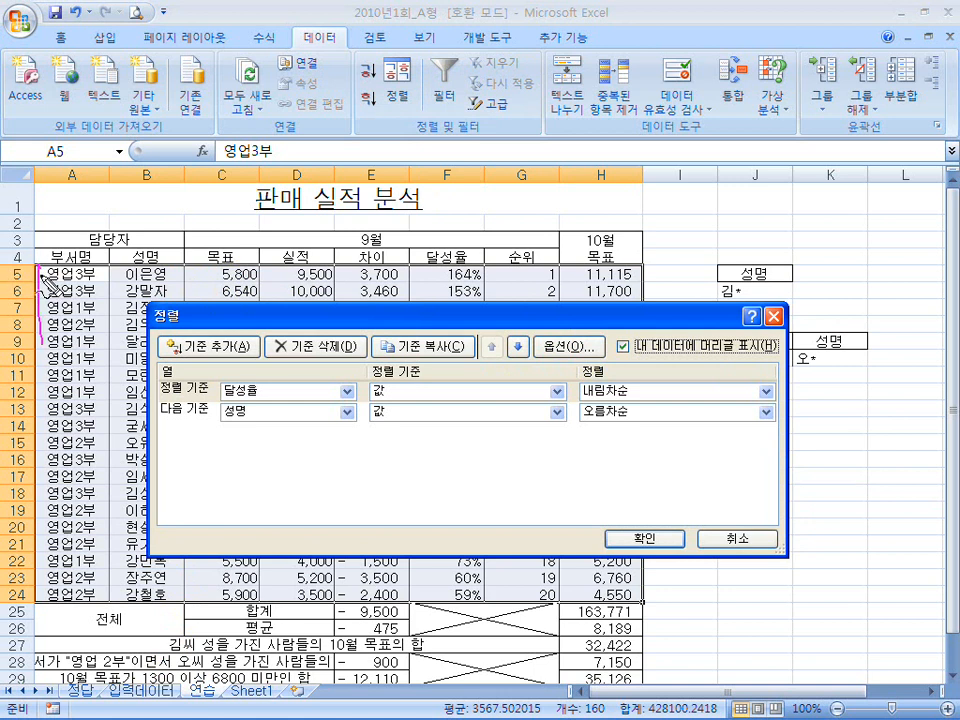
key(Escape)
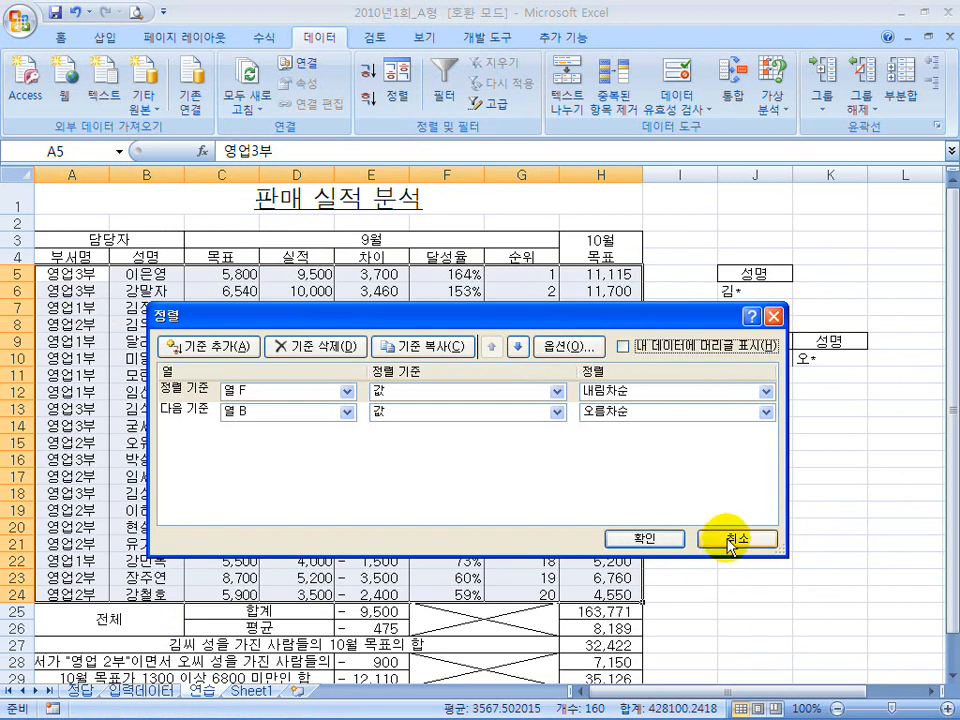
click(622, 346)
click(733, 538)
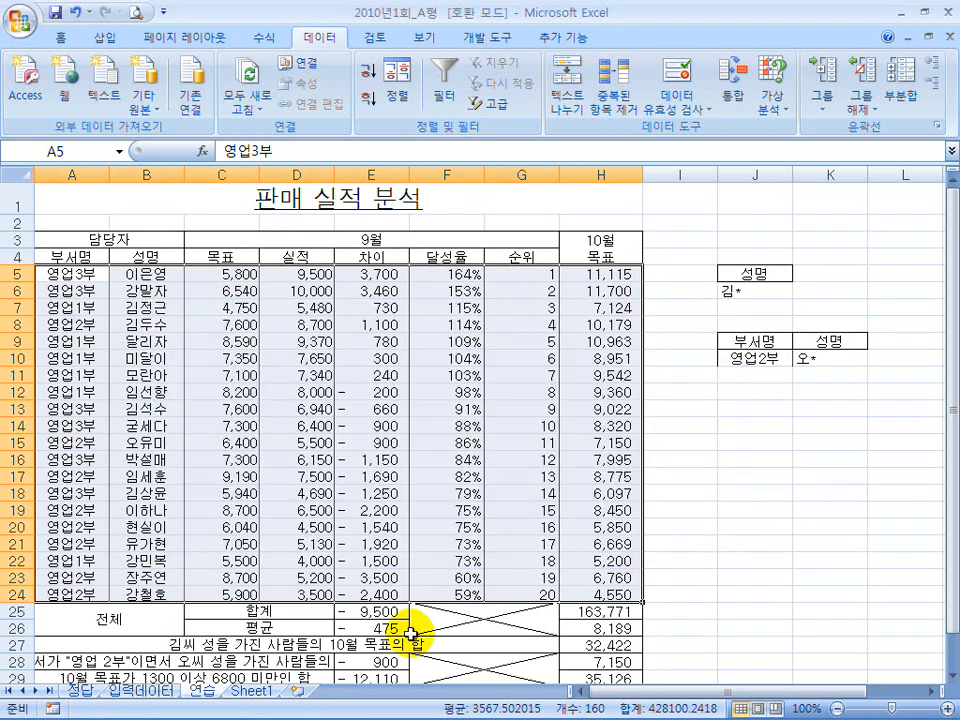
Step: On the 입력데이터 sheet, try the header-row sort option off and on for A1:D21 and cancel
click(125, 690)
drag(66, 190, 311, 521)
click(398, 95)
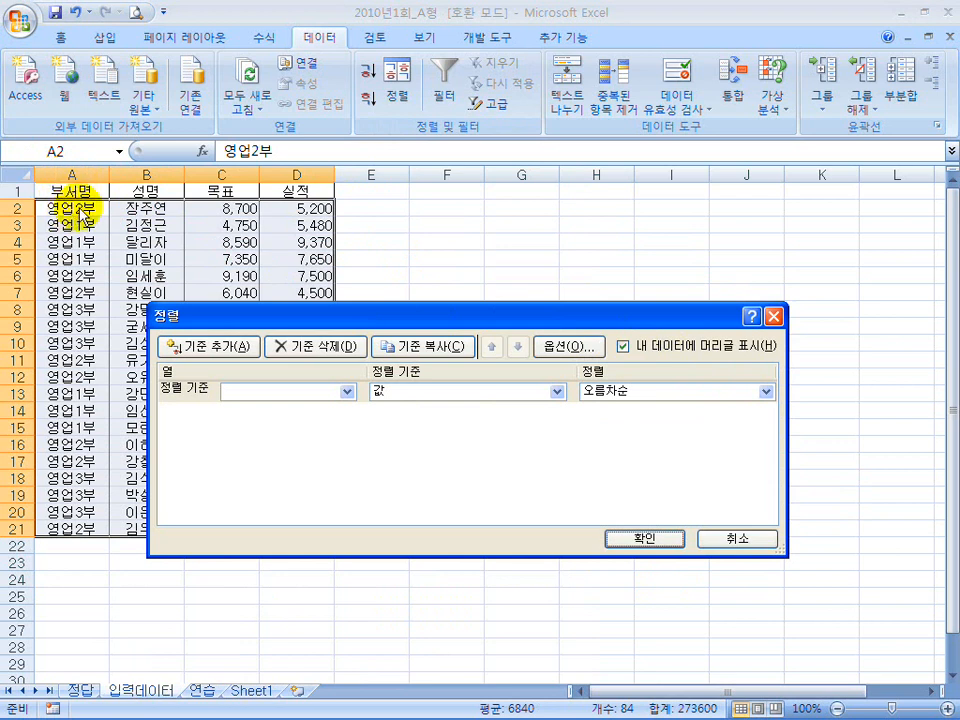
click(622, 346)
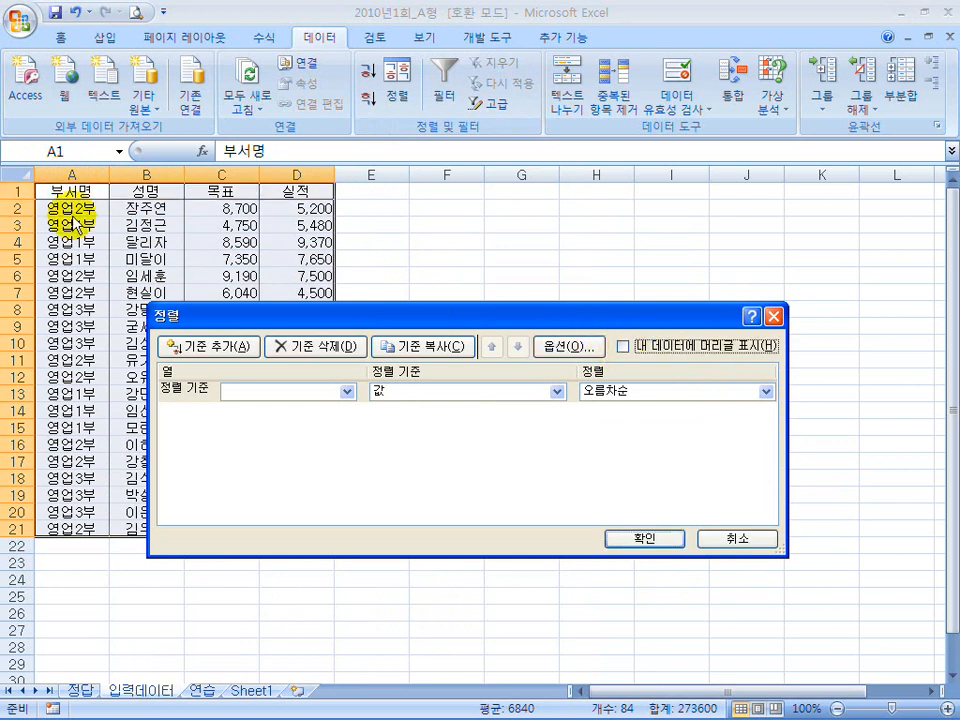
click(624, 347)
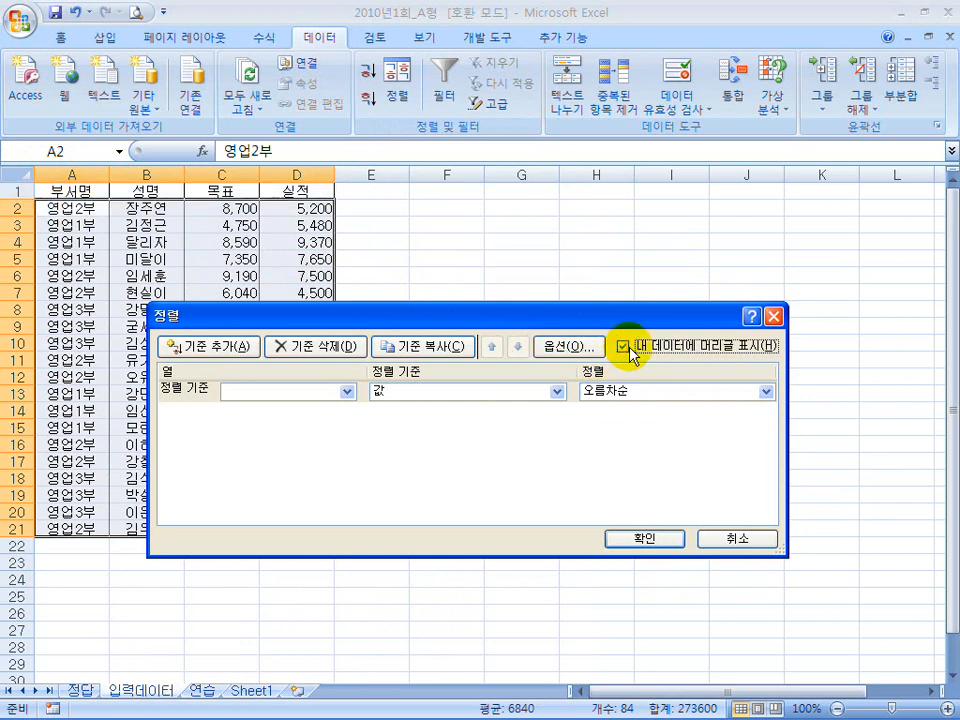
click(740, 540)
click(671, 461)
Step: Open the sort settings for only the data rows A2:D21, check the header-row option and cancel
drag(75, 213, 307, 521)
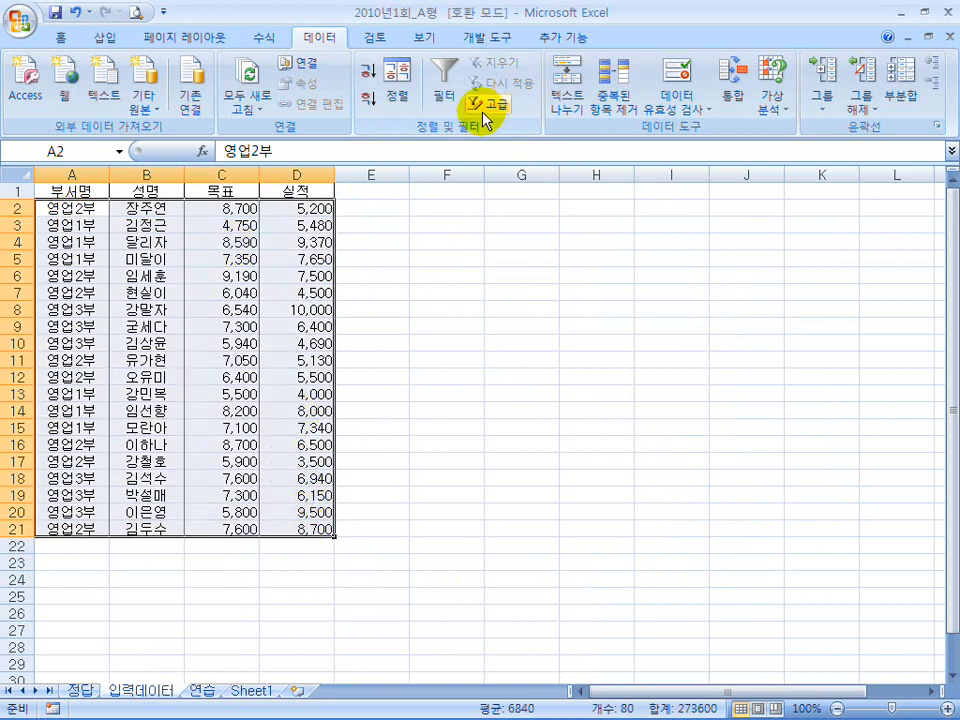
click(397, 88)
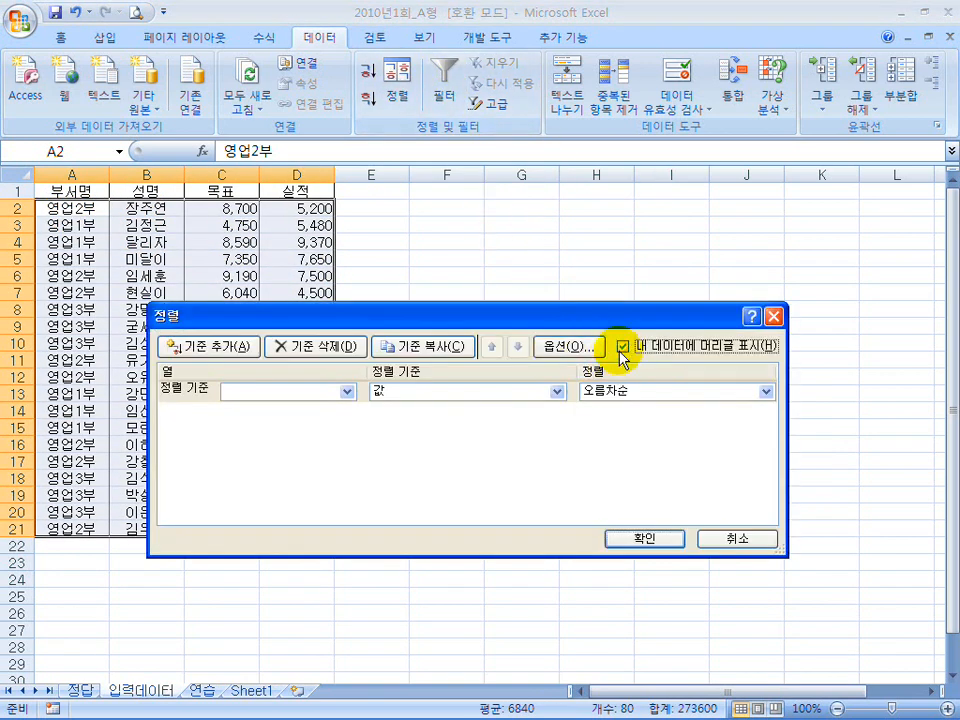
click(737, 538)
click(596, 343)
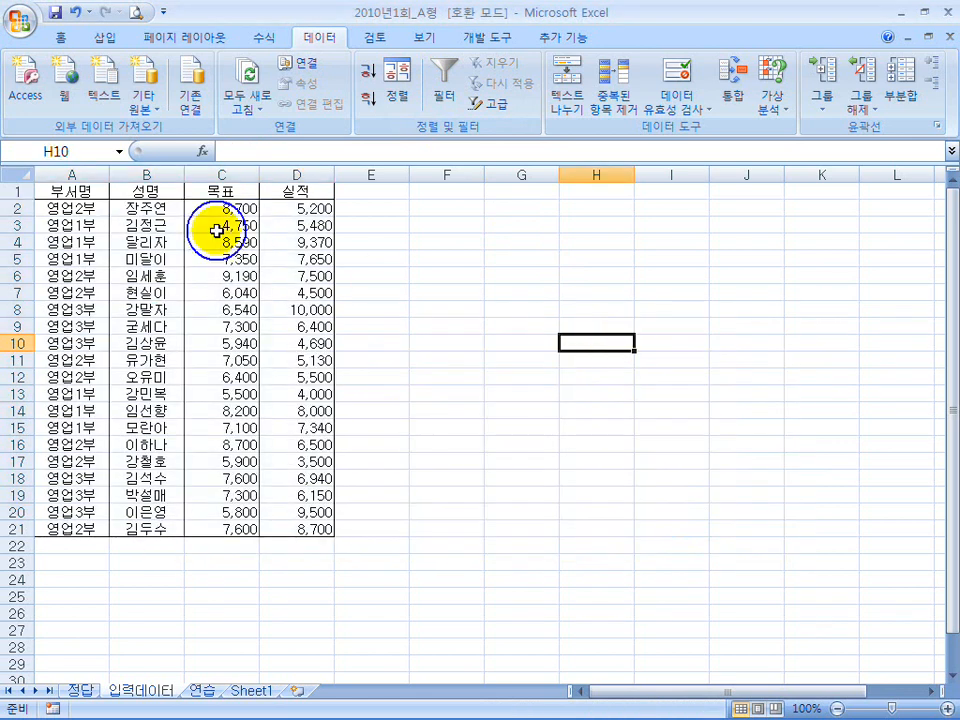
Step: Reselect A1:D21 with its header row, test the header-row sort option once more and cancel the sort
drag(50, 188, 307, 521)
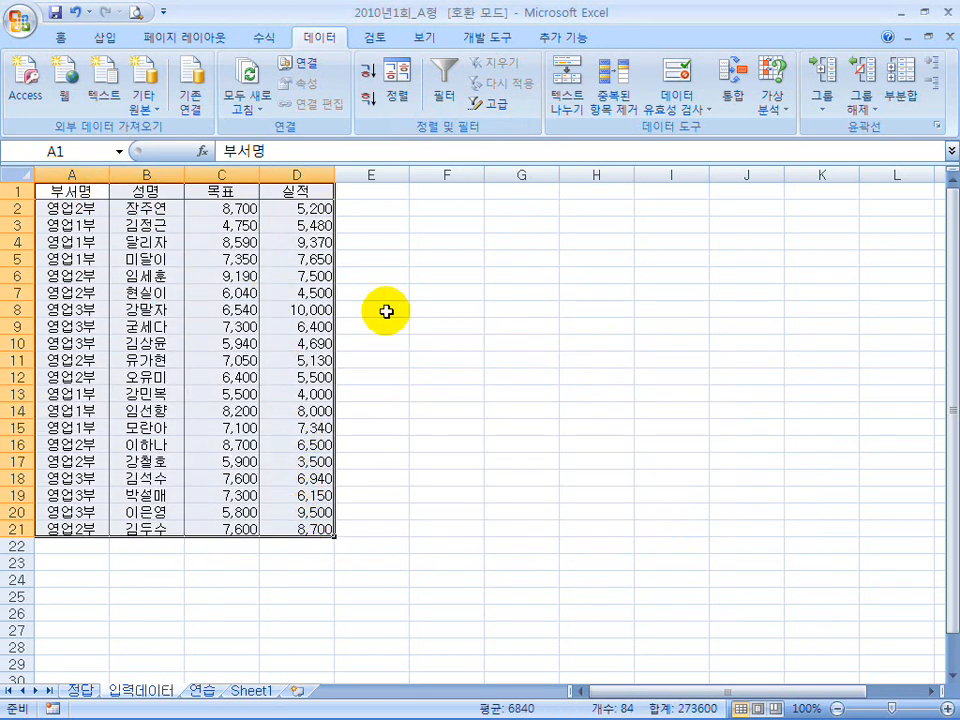
click(397, 88)
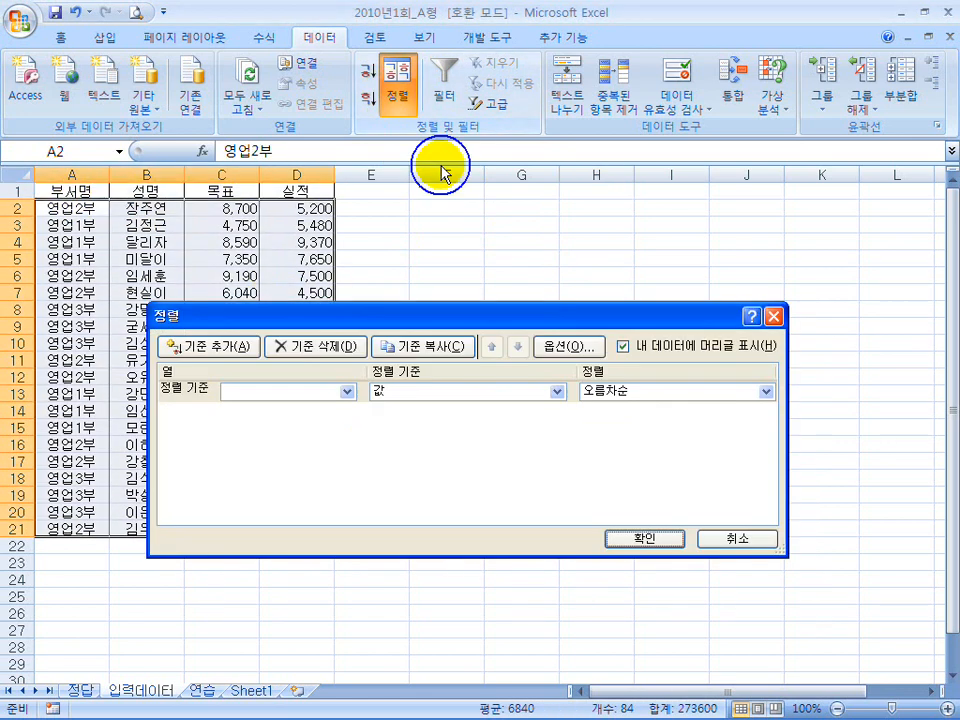
click(623, 347)
click(623, 347)
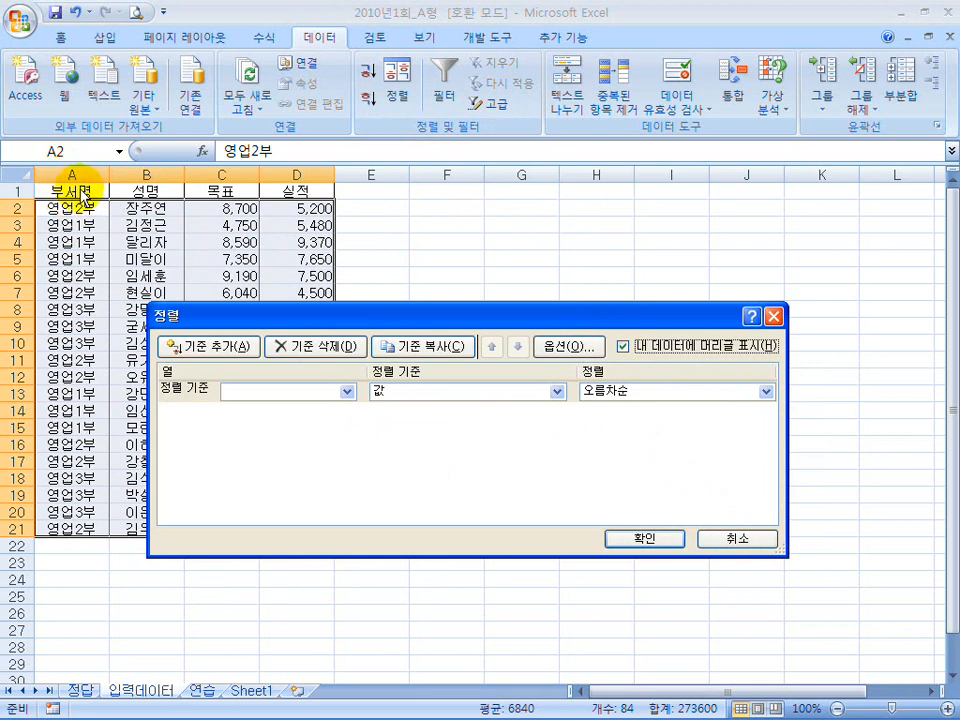
click(720, 537)
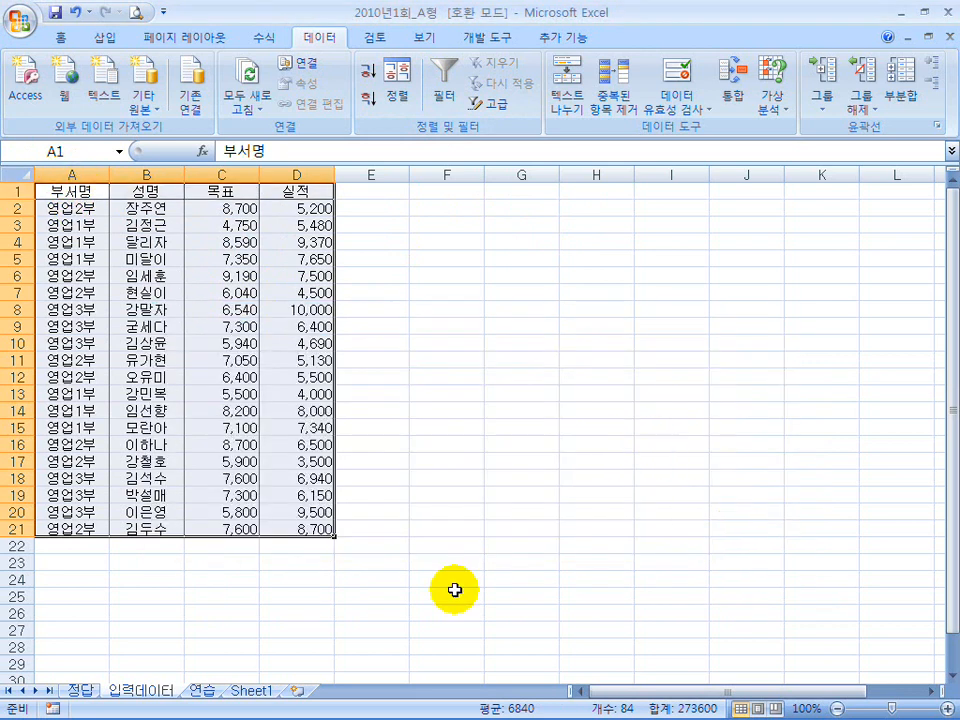
Step: Consult the slide on formatting and sorting, then return to the 연습 sheet of the Excel workbook
click(699, 697)
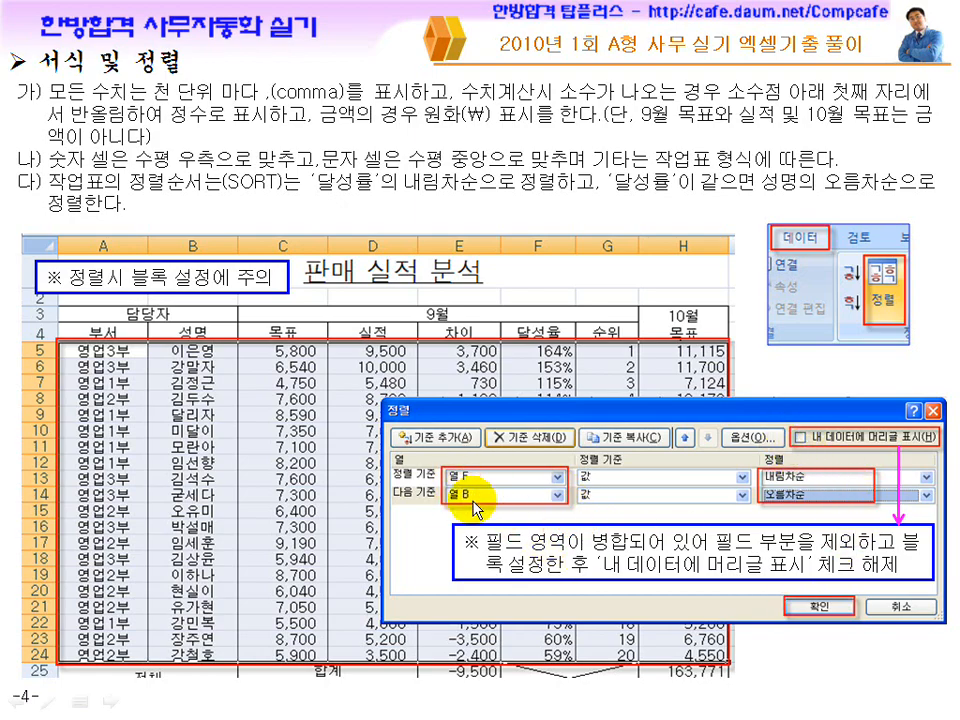
key(super)
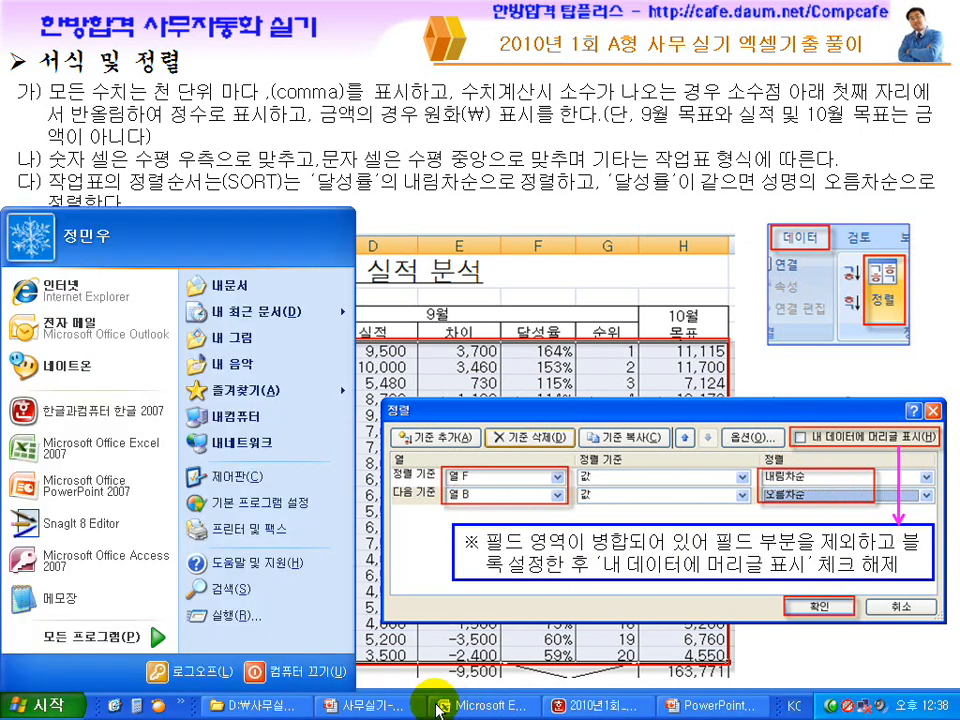
click(488, 706)
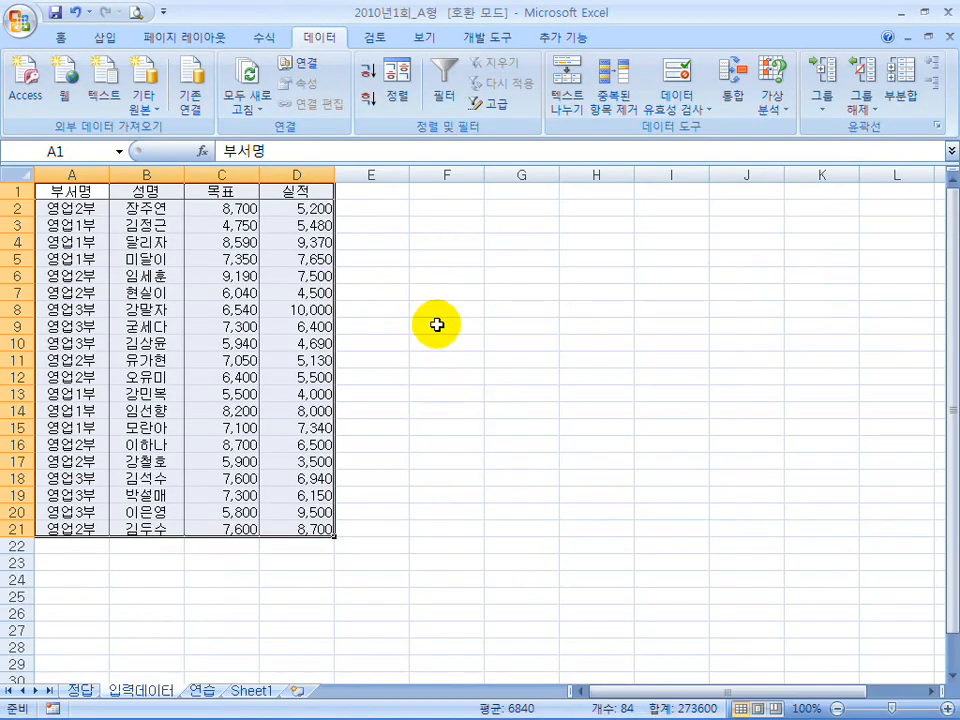
click(200, 689)
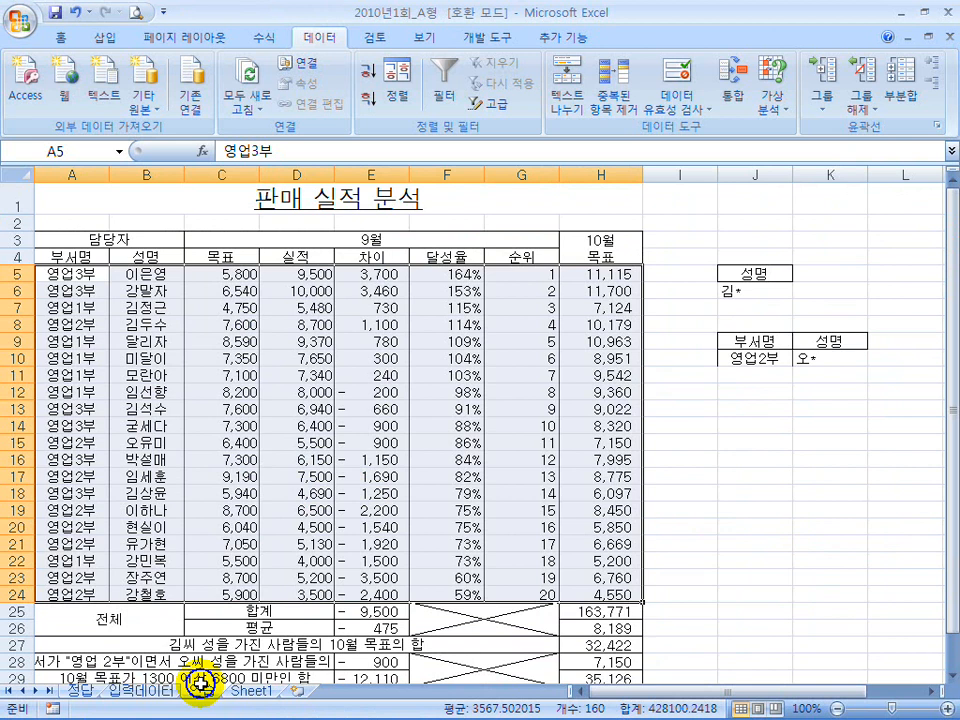
click(781, 464)
scroll(770, 470, down, 1)
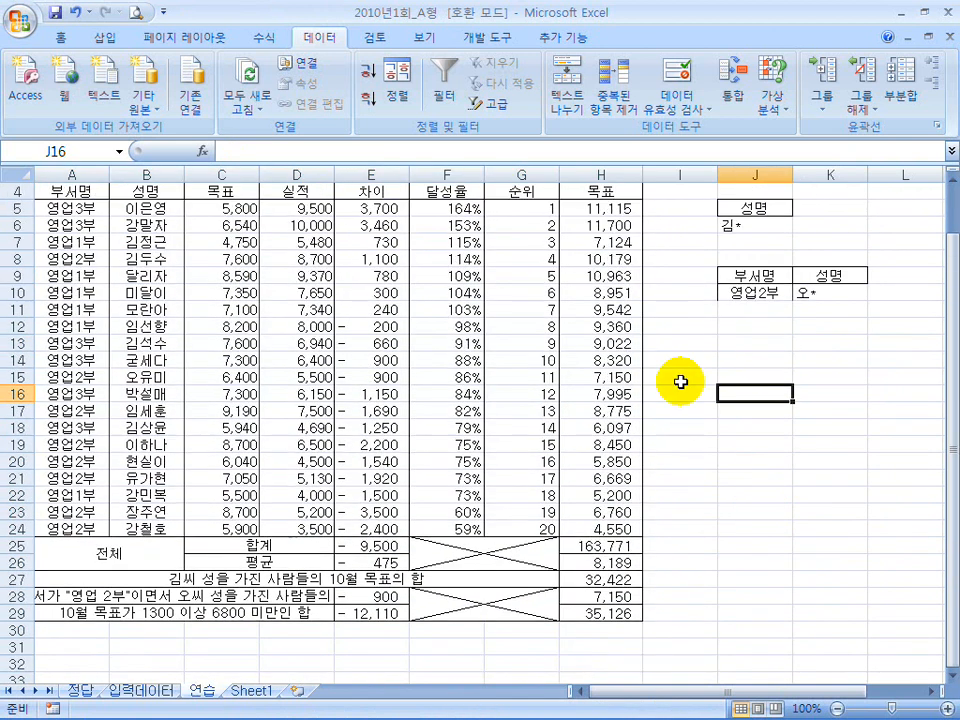
Step: Restore the Excel window to its smaller size and switch to the Hangul exam document's graph section
double_click(566, 15)
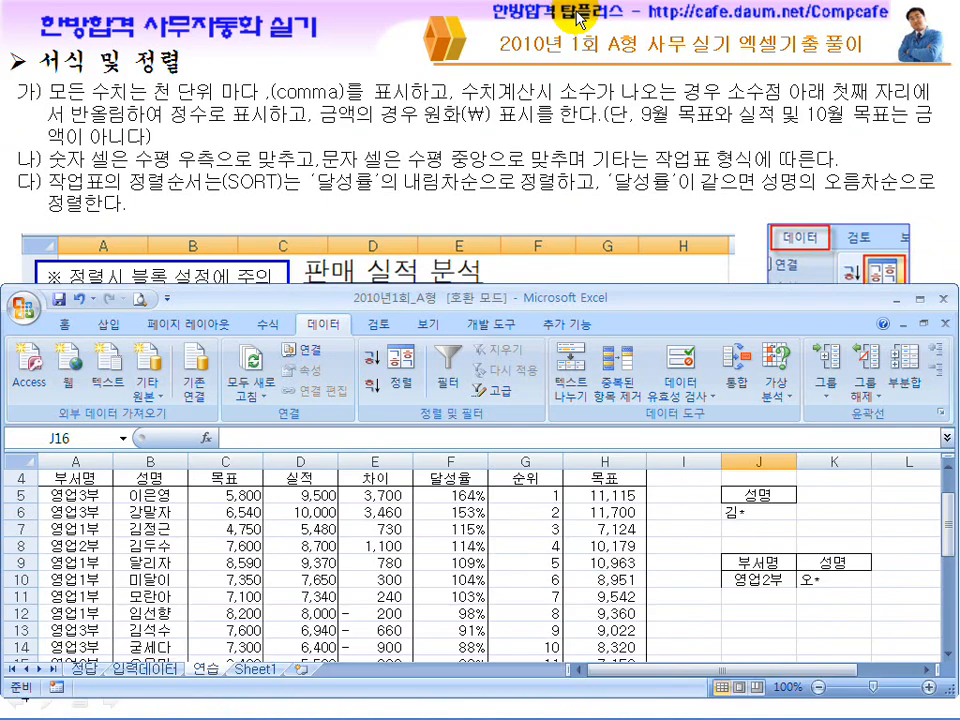
key(super)
click(573, 708)
click(342, 219)
scroll(336, 216, down, 3)
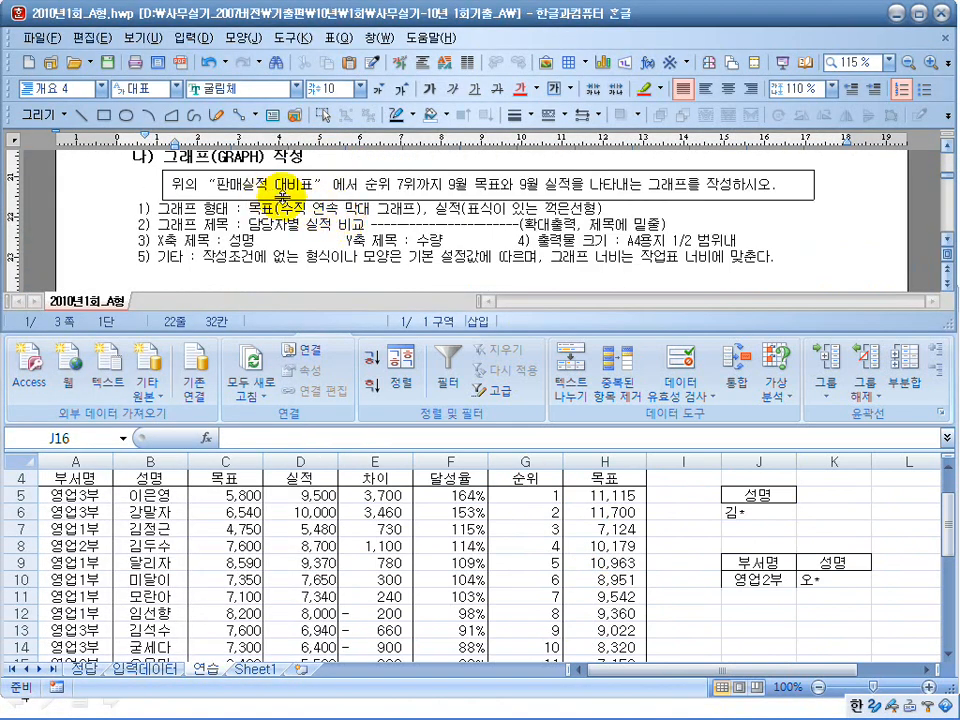
Step: Read the graph requirements on the rank range, the 9월 목표 and 실적 series, and the X-axis title
drag(383, 189, 449, 187)
click(541, 188)
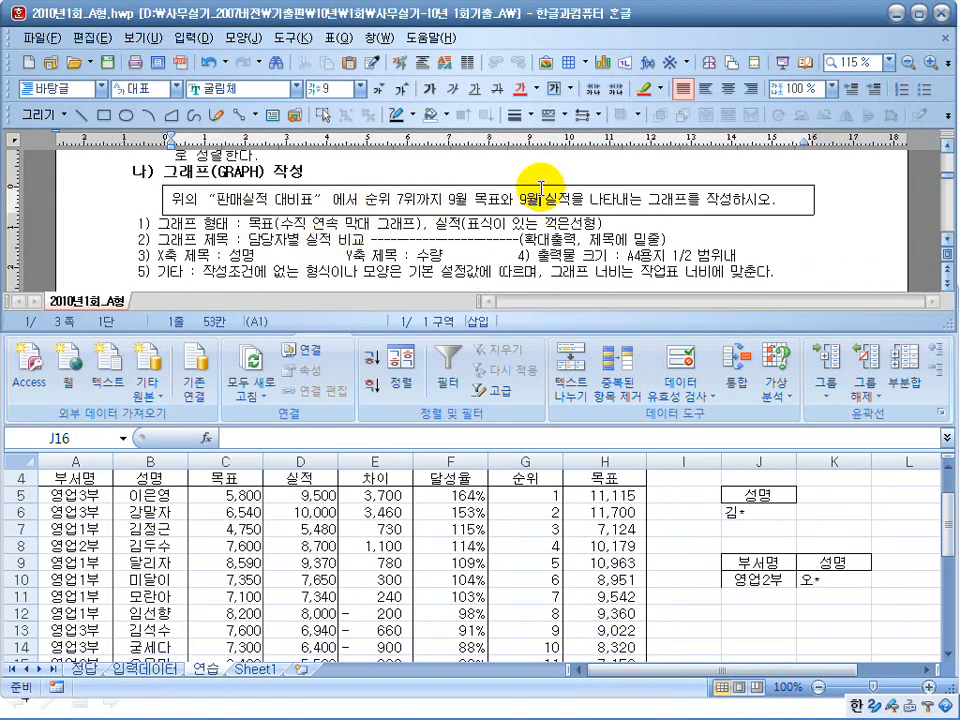
drag(404, 197, 503, 199)
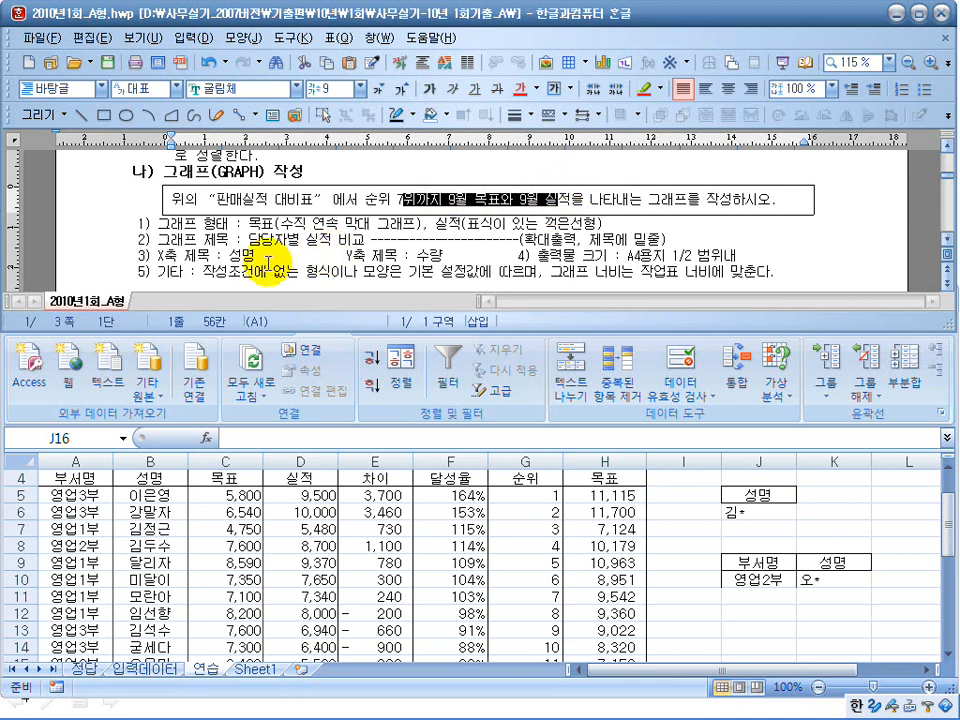
double_click(236, 256)
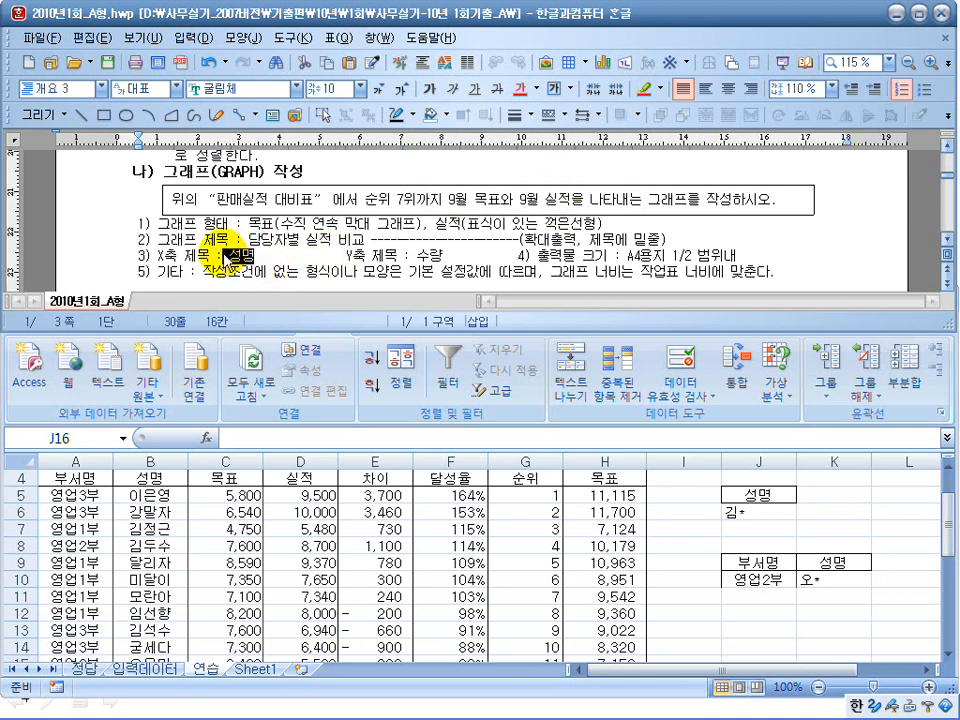
Step: Switch back to the Excel workbook and minimize the ribbon to reveal more of the sales analysis table
click(489, 562)
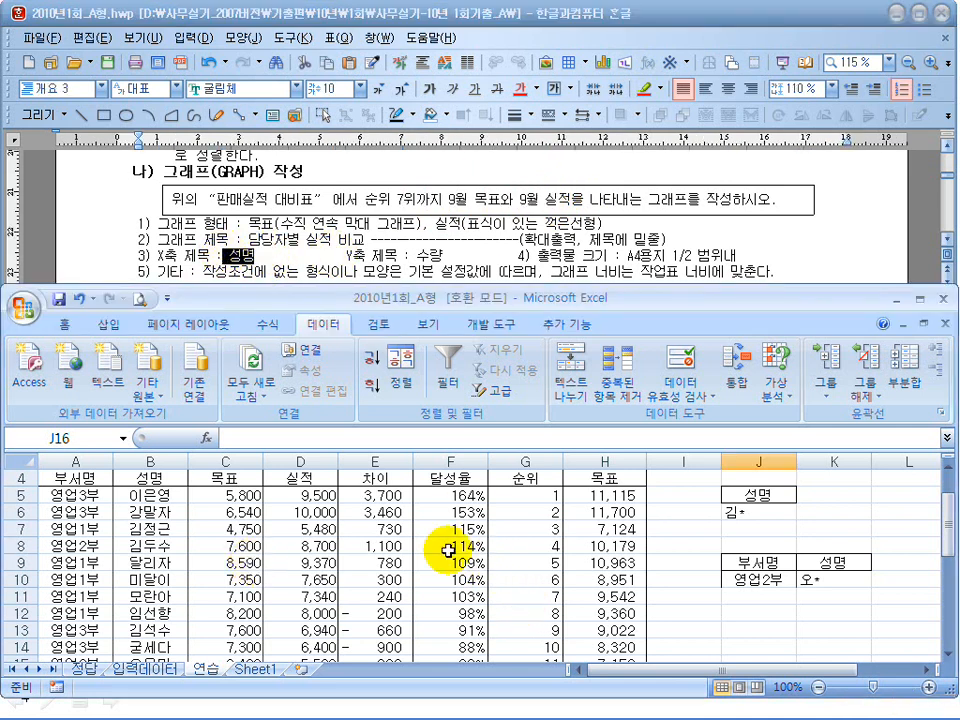
drag(947, 530, 937, 499)
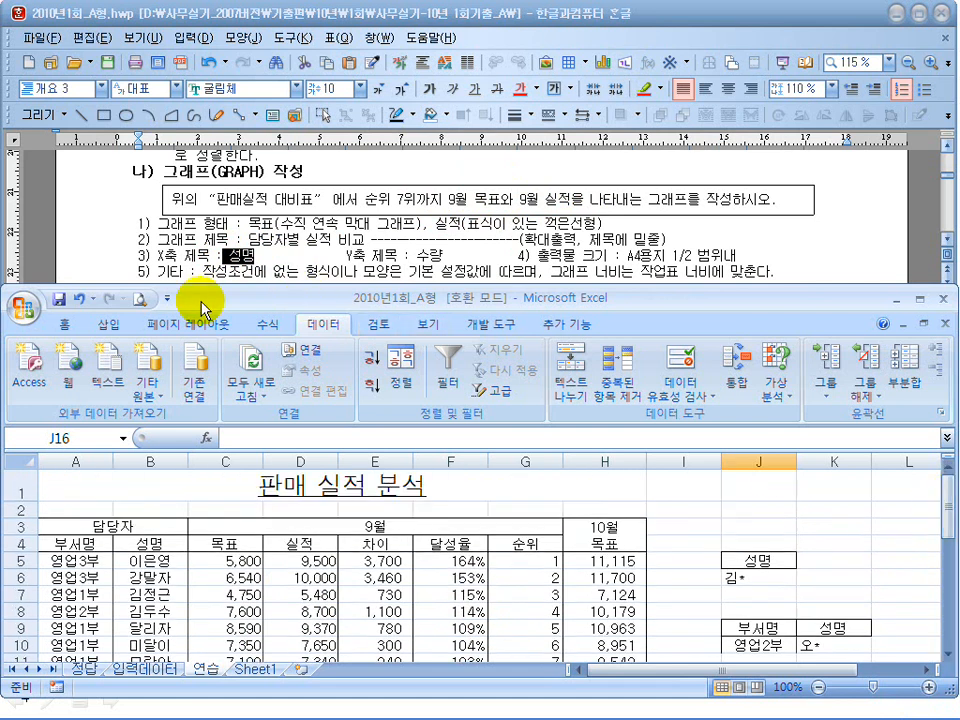
click(167, 298)
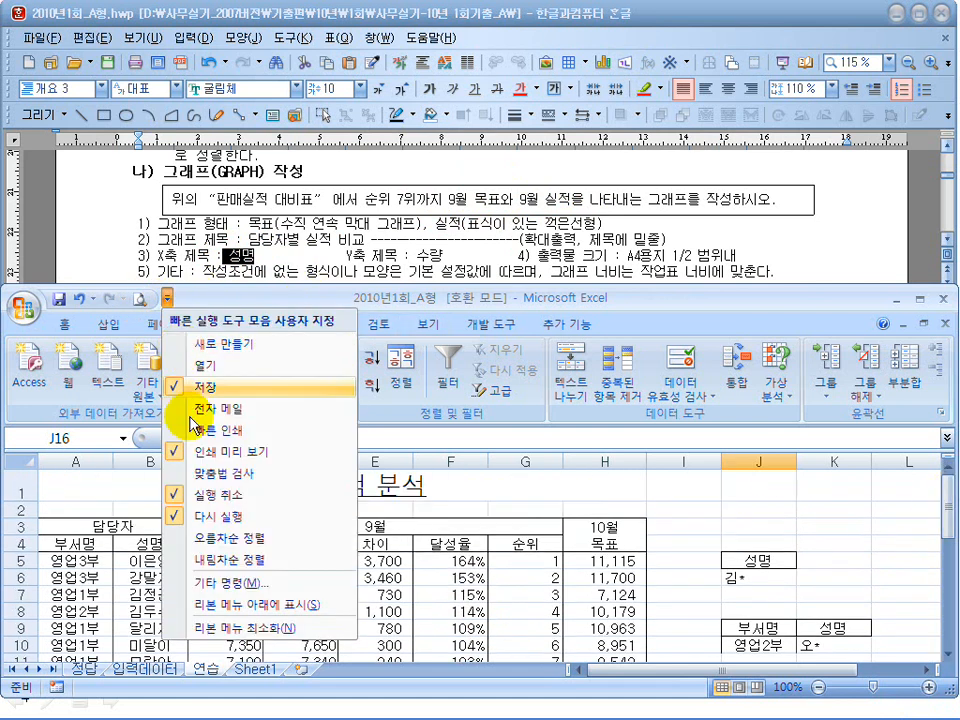
click(245, 628)
click(352, 524)
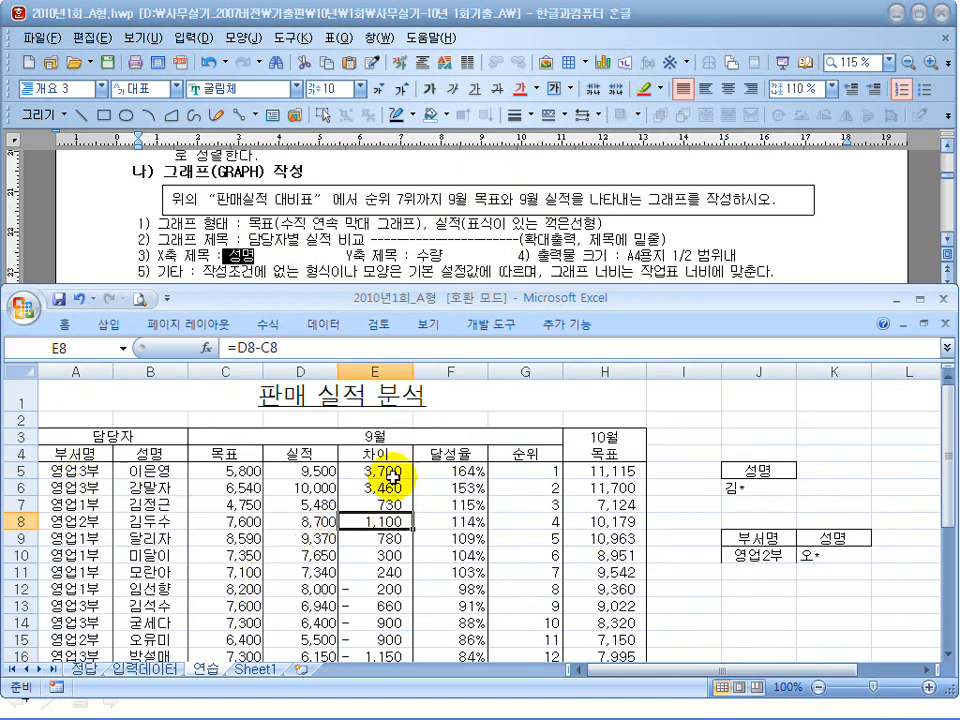
Step: Insert a 2-D clustered column chart from B4:D11, covering 성명, 목표 and 실적 for the top seven ranks
drag(525, 470, 85, 565)
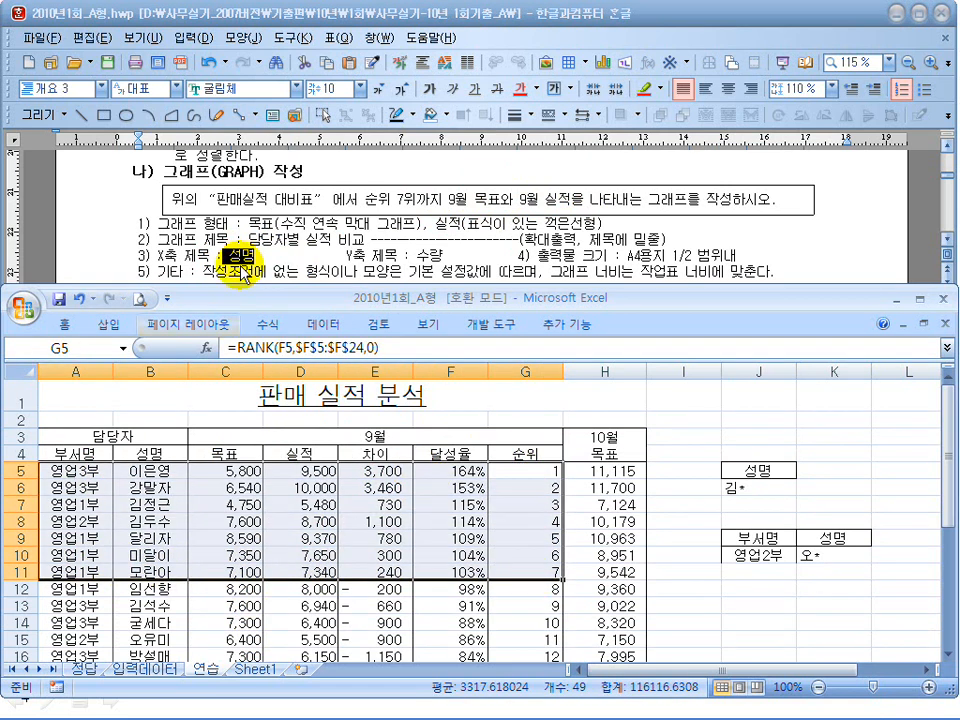
click(163, 453)
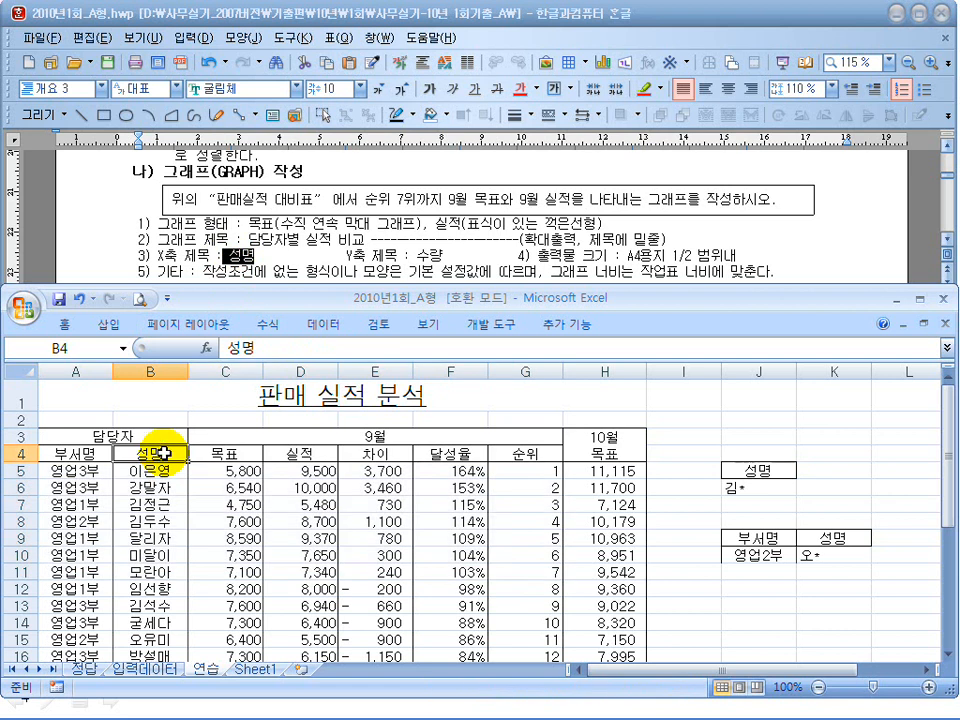
drag(163, 457, 279, 572)
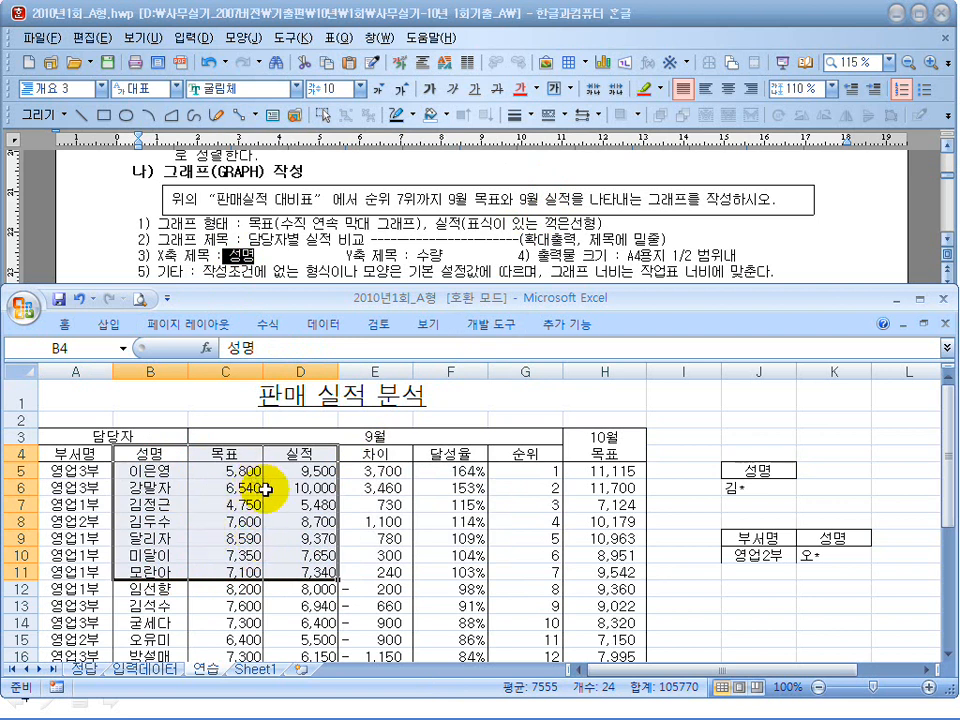
click(111, 330)
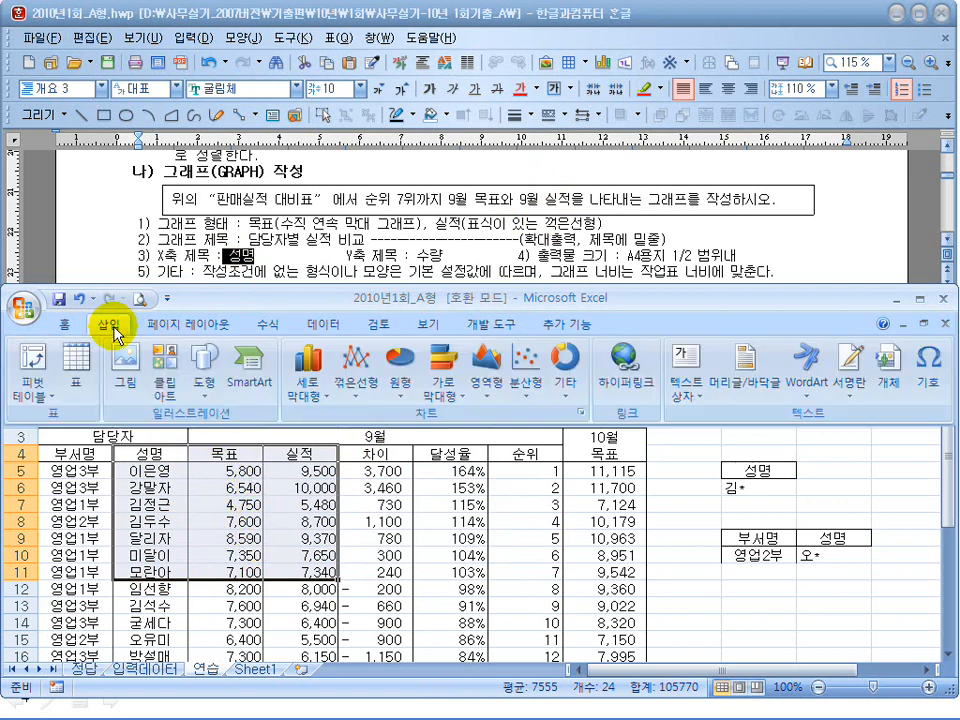
click(312, 390)
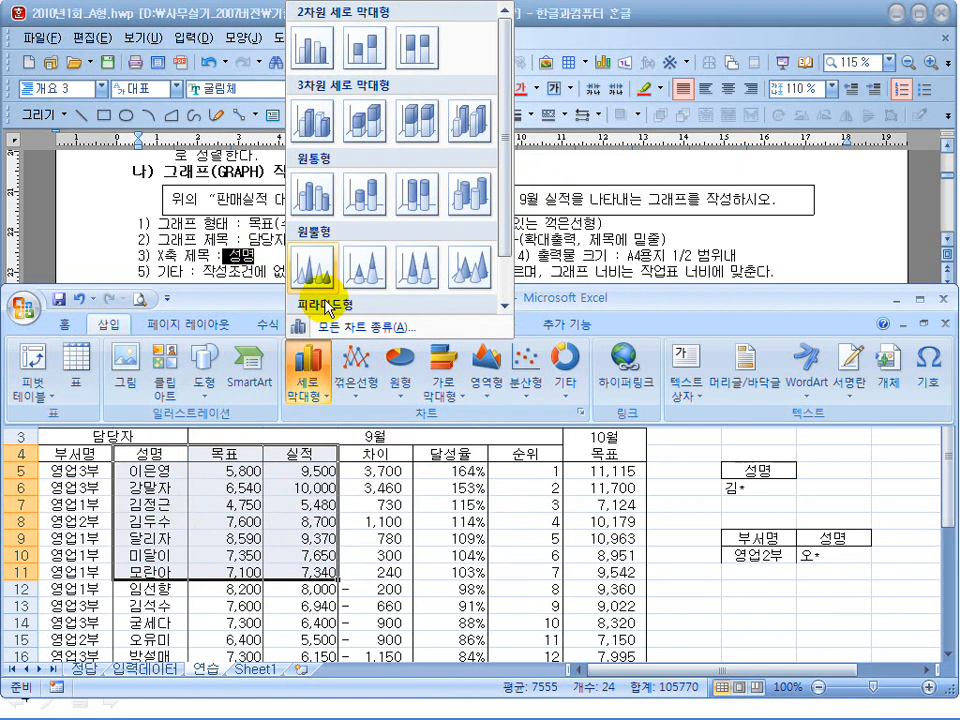
click(307, 50)
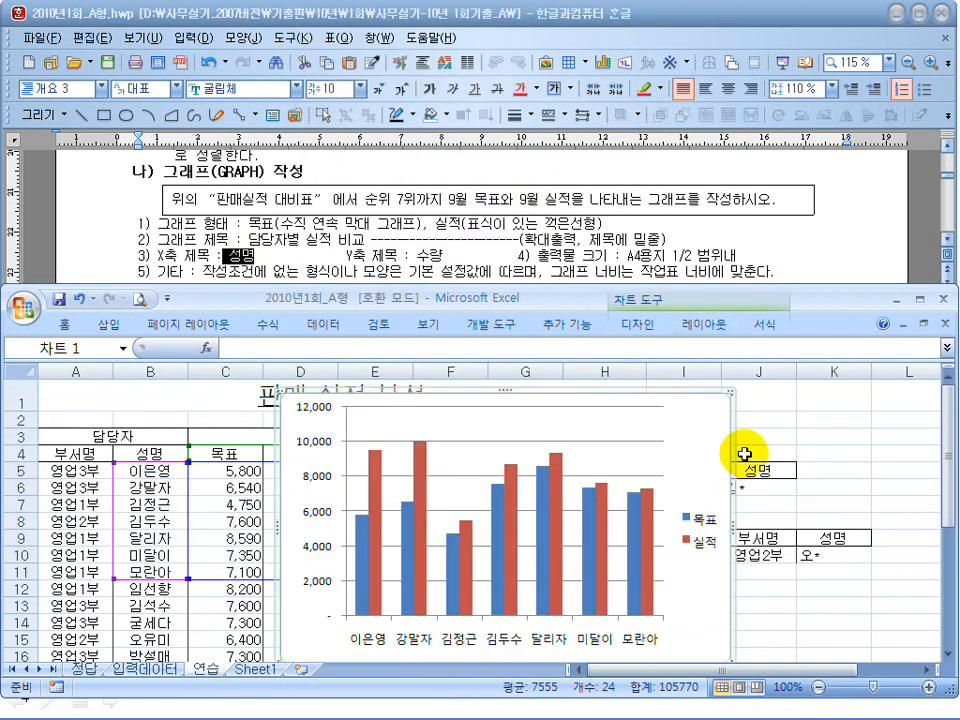
Step: Add a title above the chart's plot area reading 담당자별 실적 비교
right_click(692, 444)
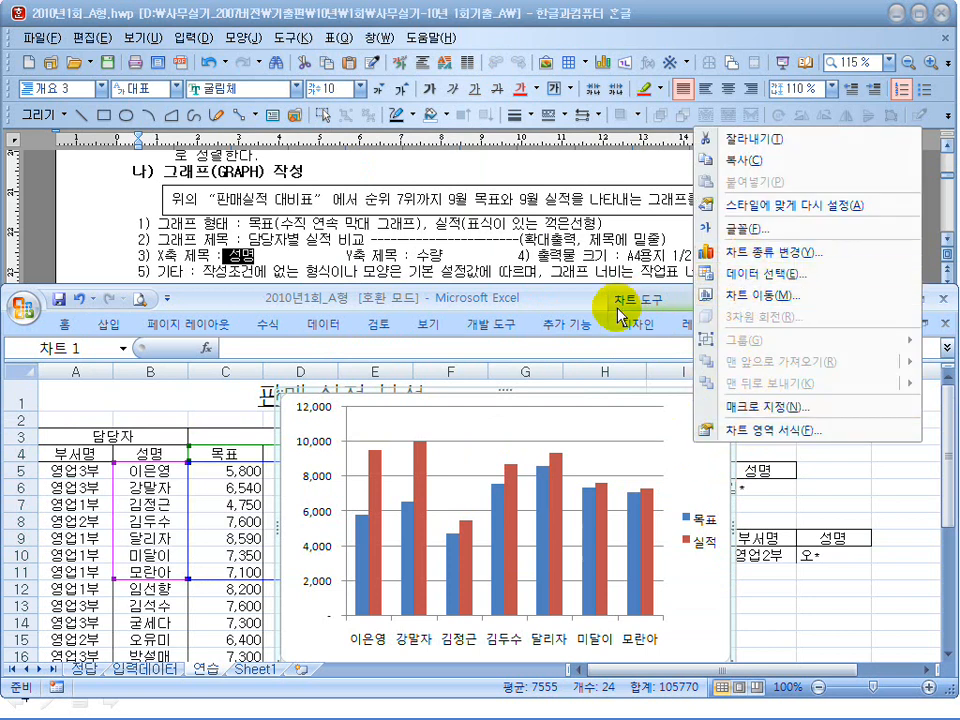
click(648, 326)
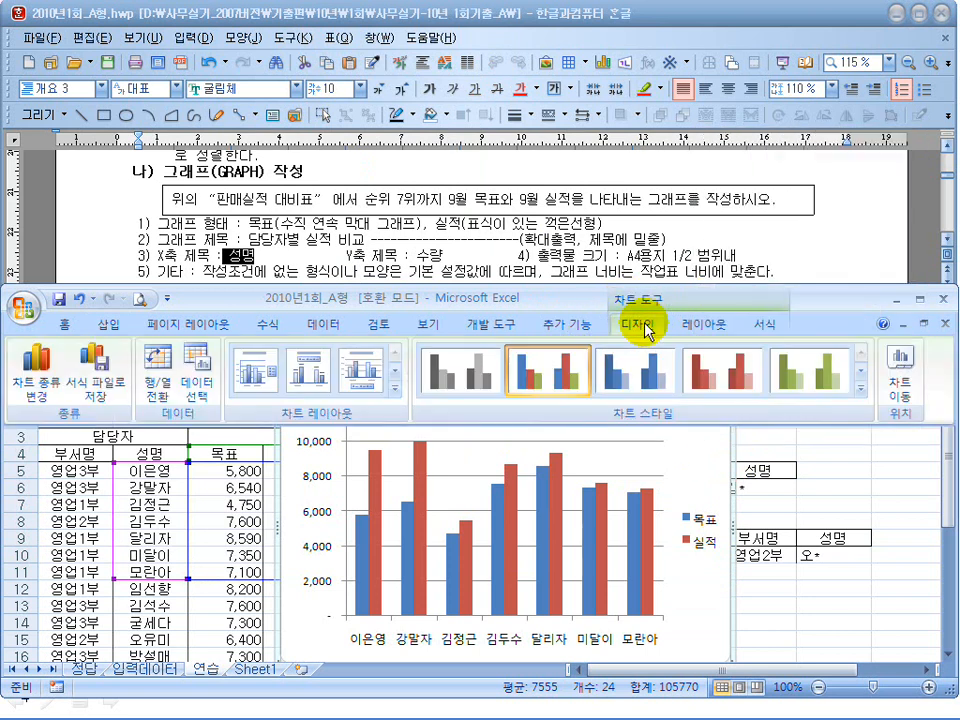
click(690, 325)
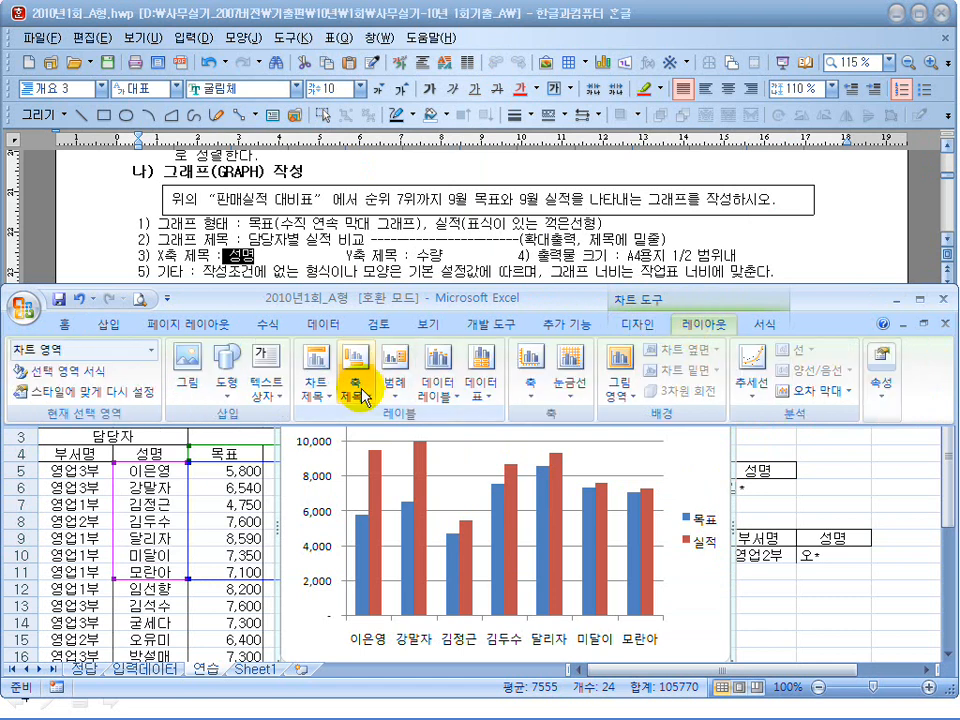
click(316, 378)
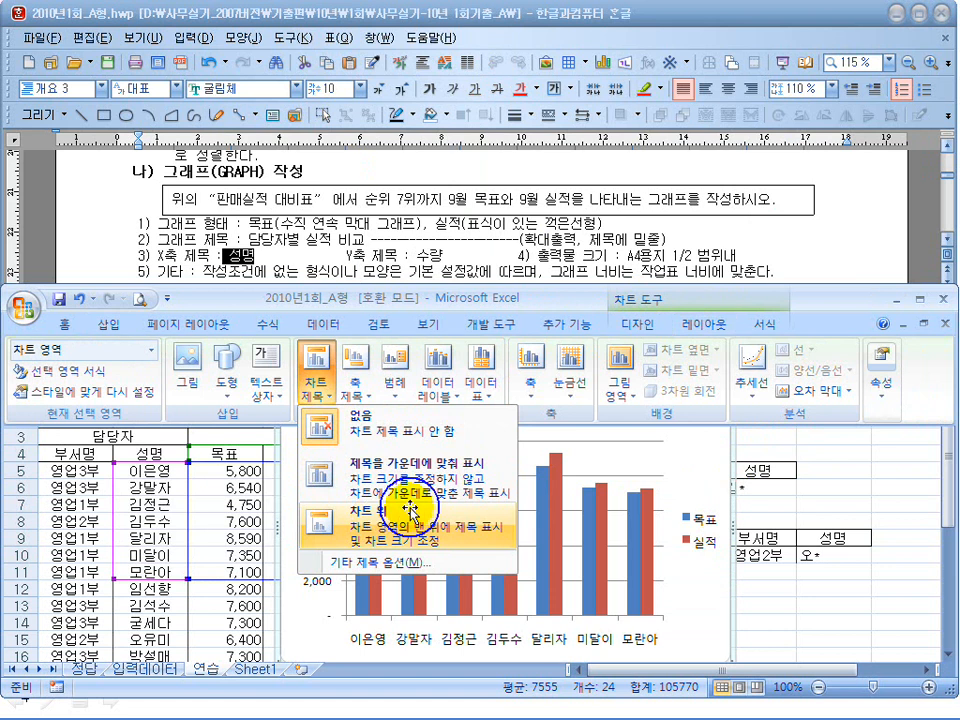
click(378, 522)
click(501, 425)
drag(556, 422, 471, 427)
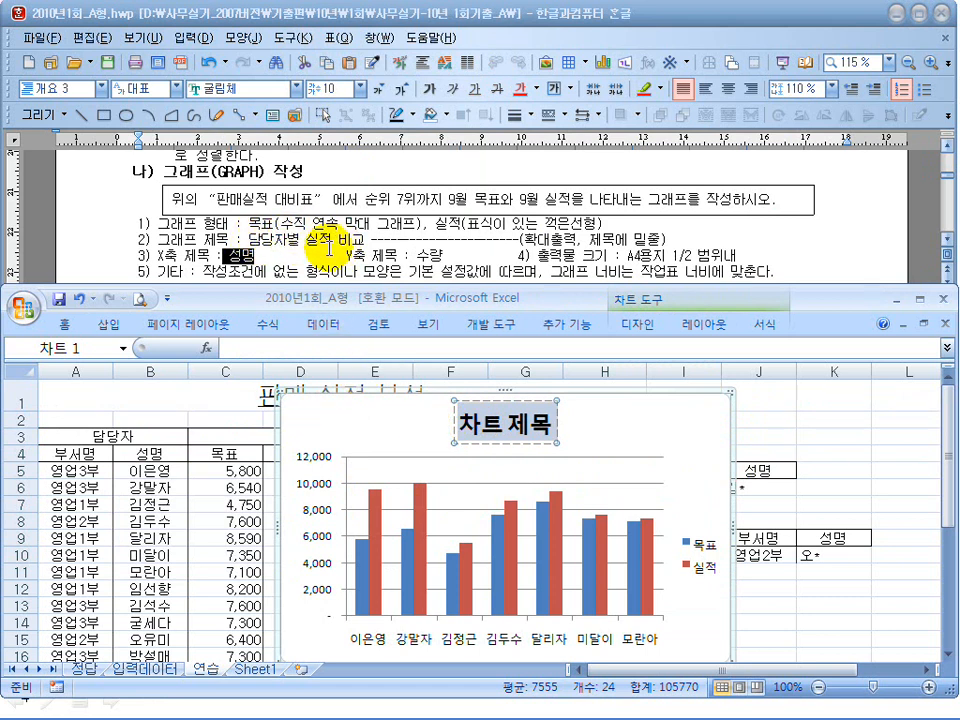
text(e)
text(담당자별 실저)
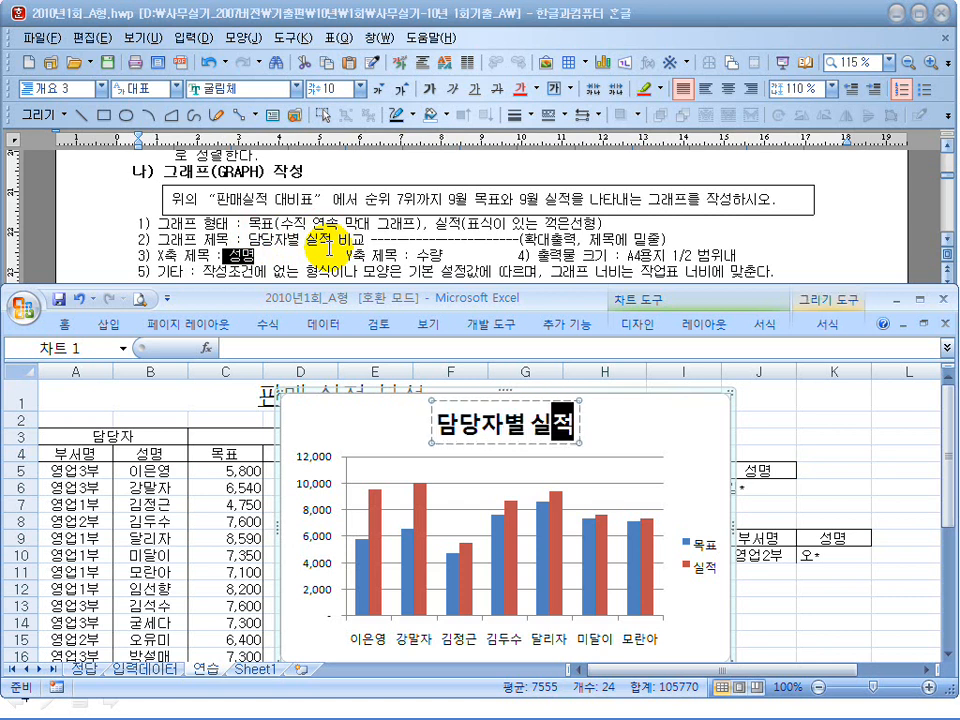
text( 비교)
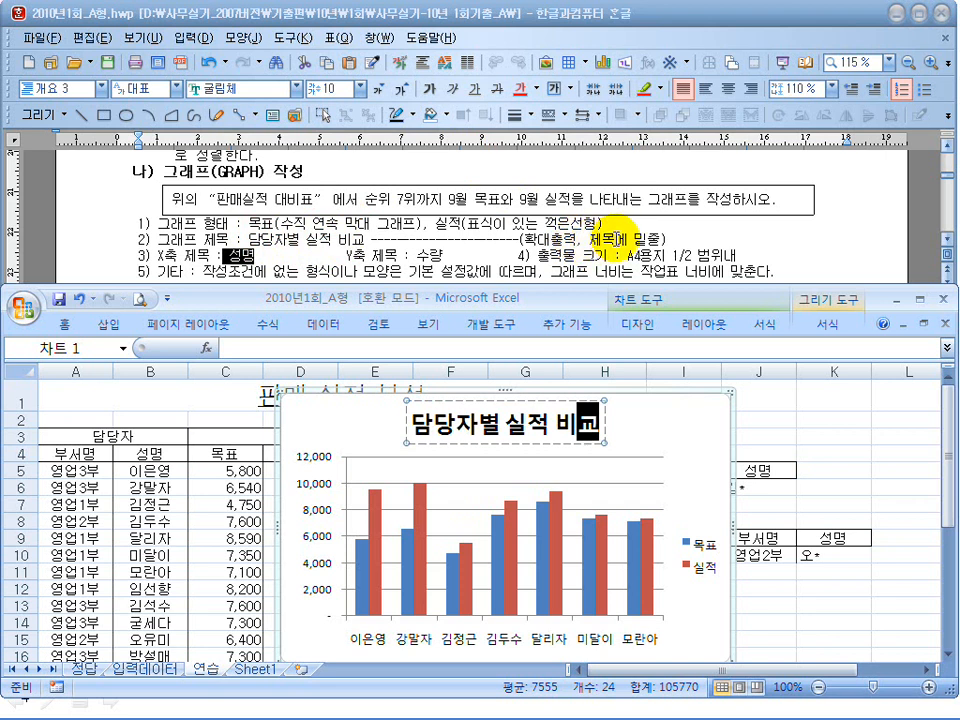
Step: Set the chart title's font size to 16 and underline it
click(604, 444)
click(583, 442)
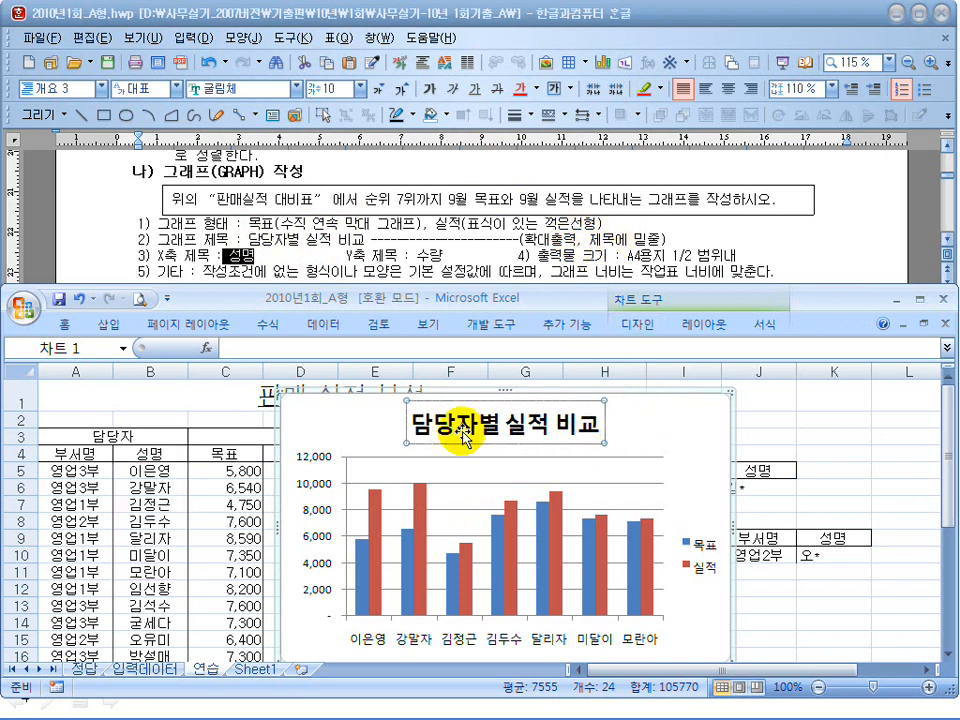
click(63, 325)
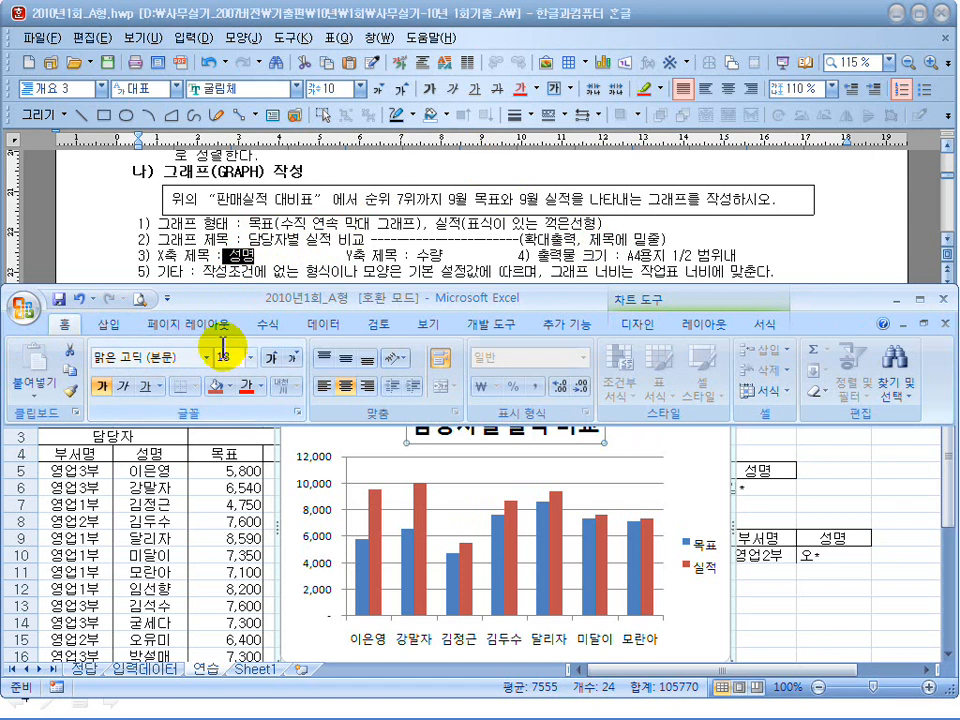
key(Return)
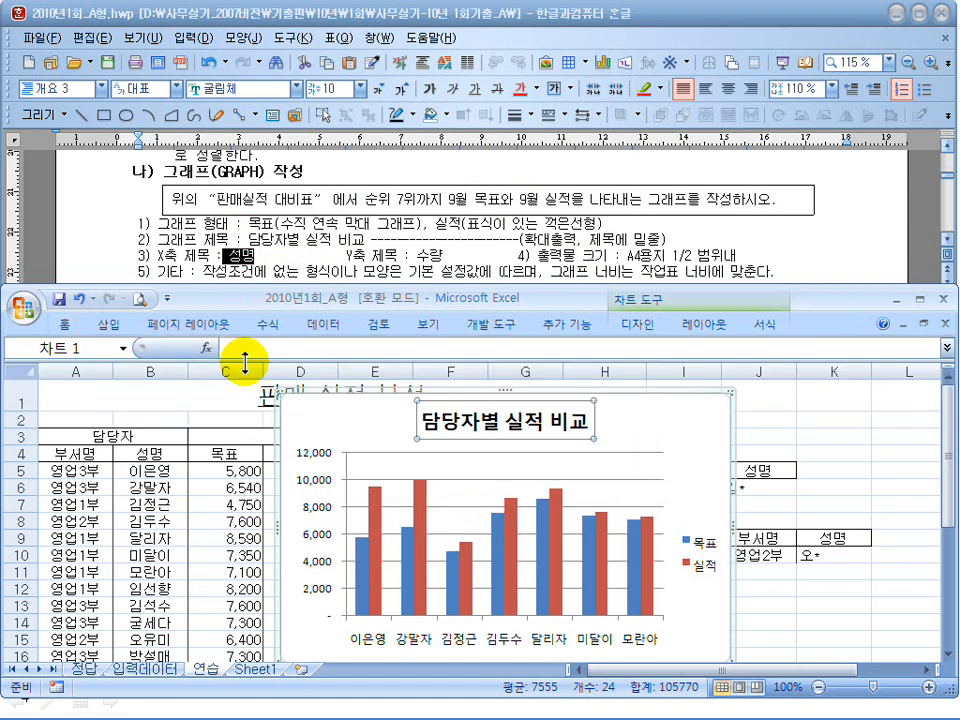
click(63, 324)
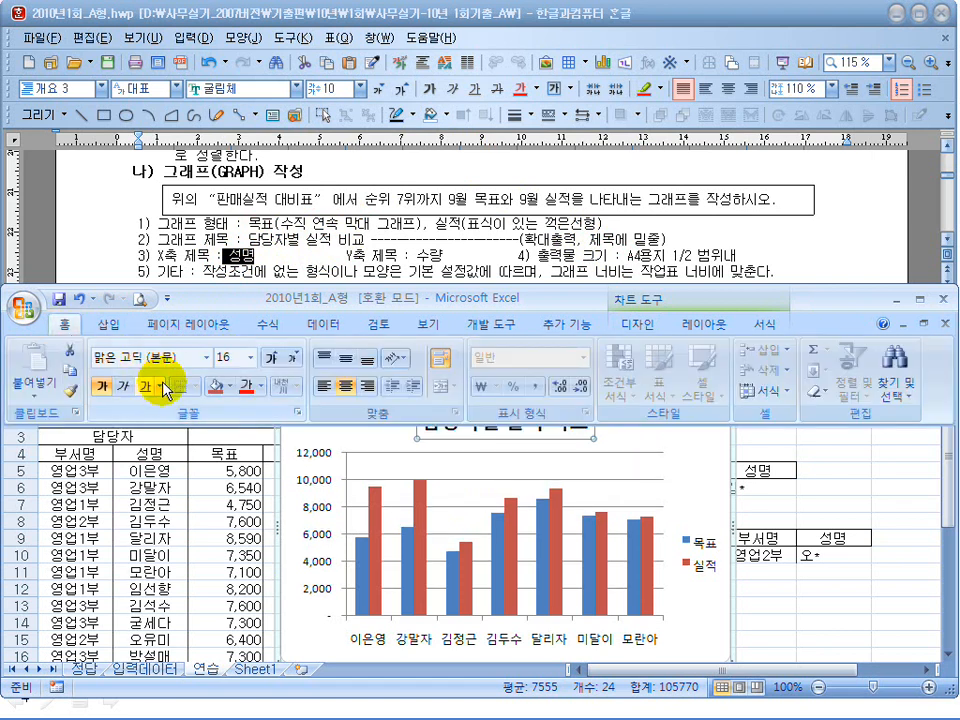
click(151, 388)
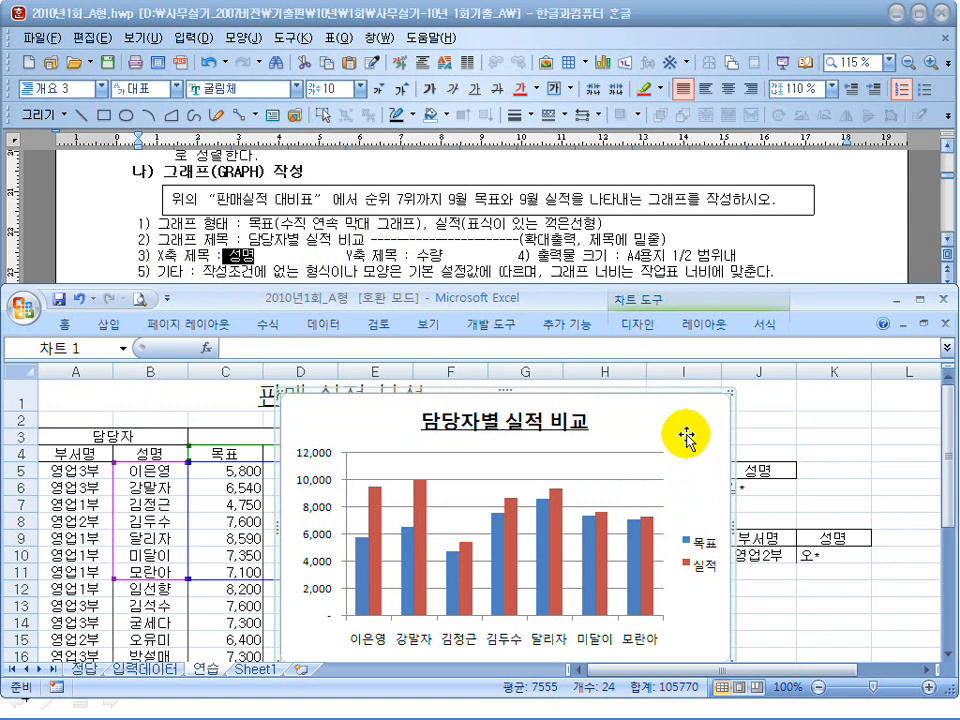
Step: Add a title below the chart's horizontal axis reading 성명
click(690, 325)
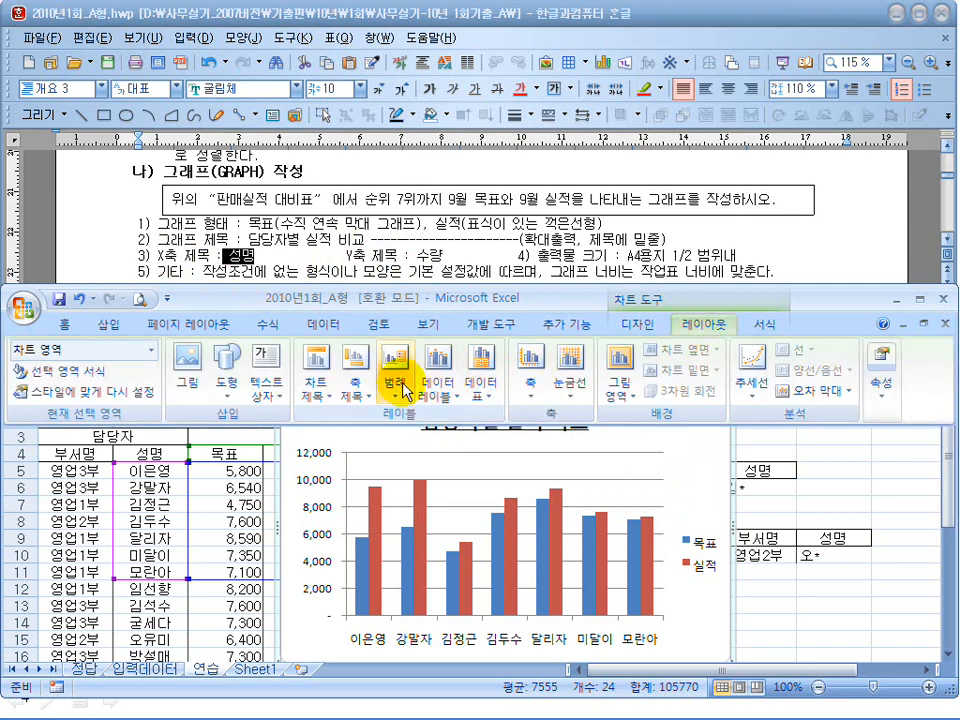
click(356, 378)
mouse_move(350, 417)
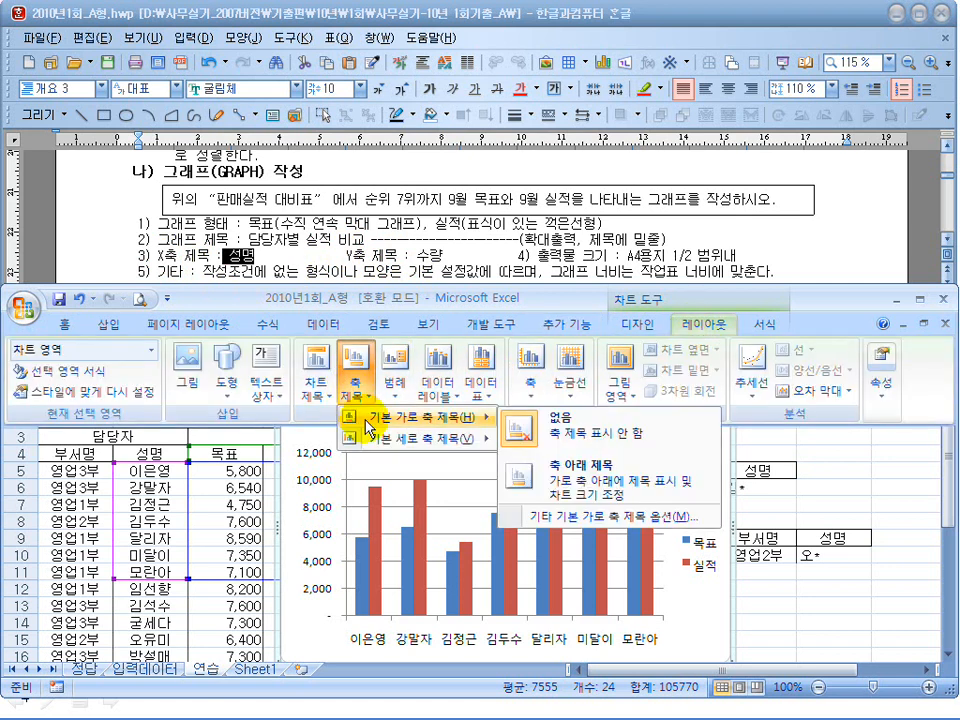
click(553, 480)
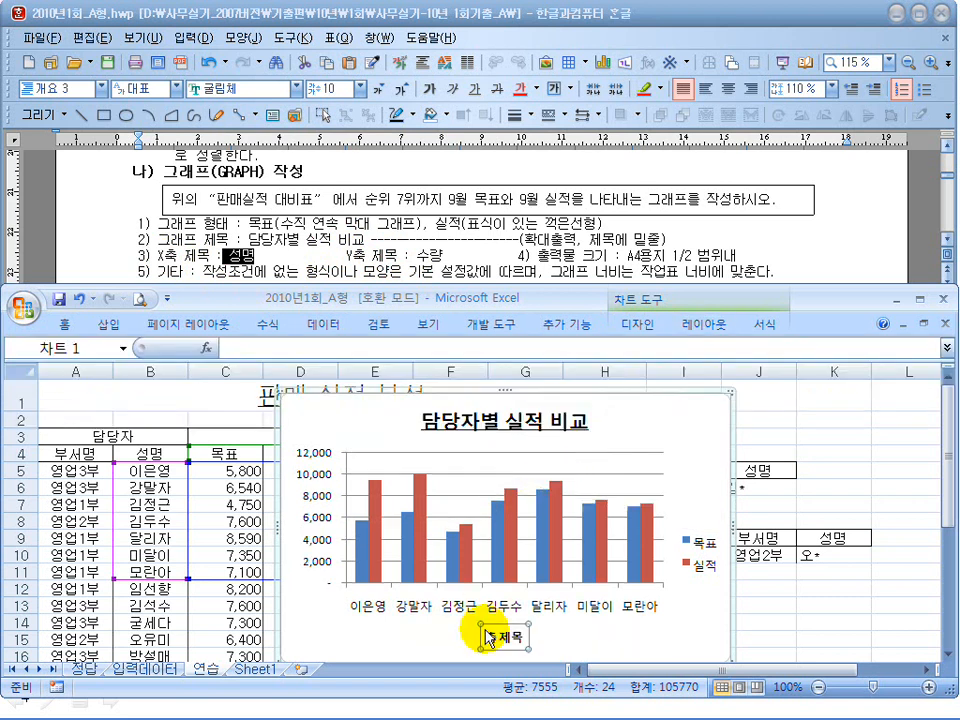
drag(486, 637, 533, 640)
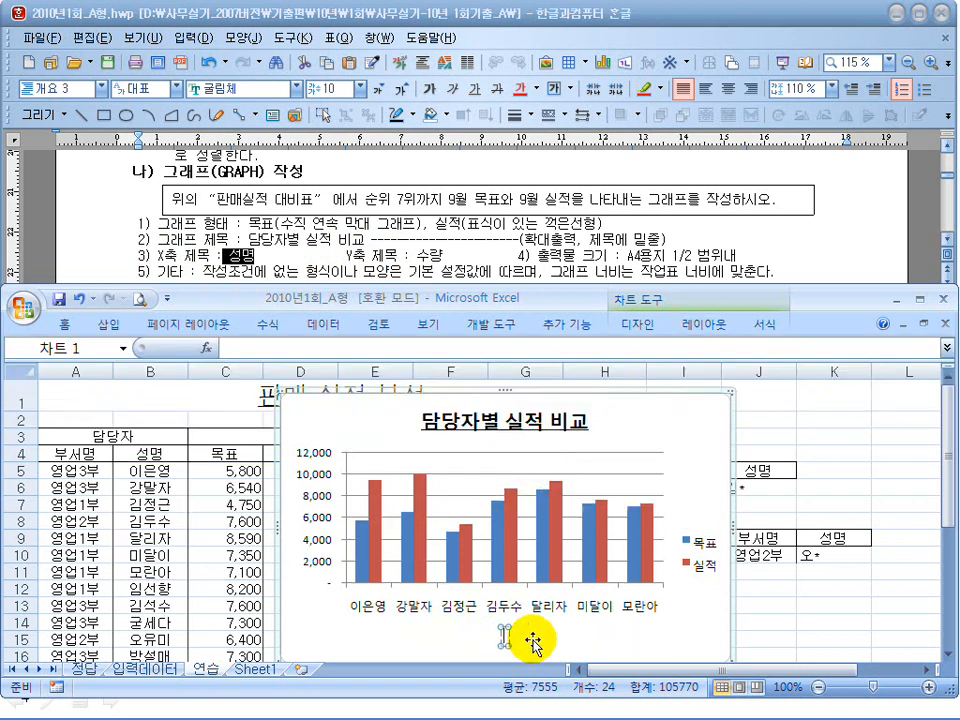
click(720, 430)
Step: Add a vertical-text title to the chart's vertical axis reading 수량
click(692, 328)
click(357, 378)
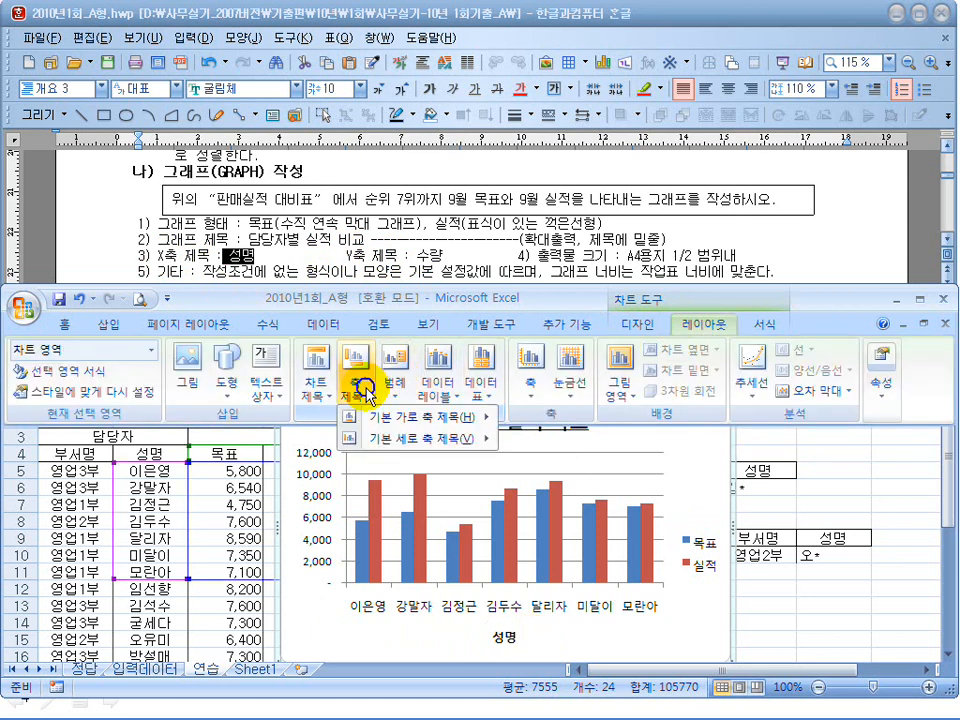
mouse_move(398, 447)
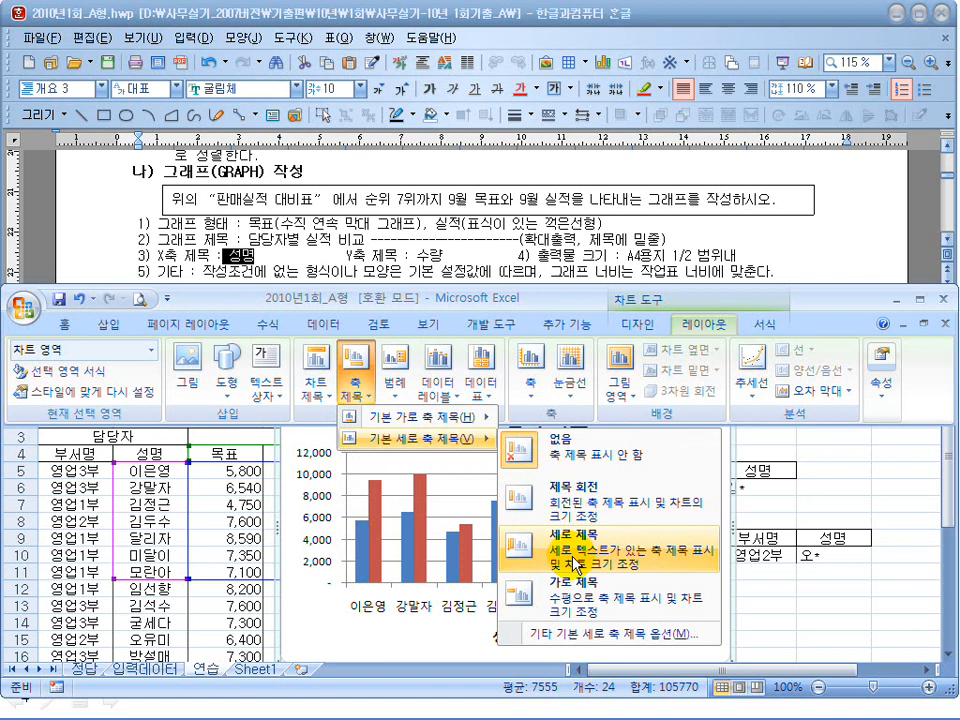
click(575, 560)
drag(306, 490, 305, 558)
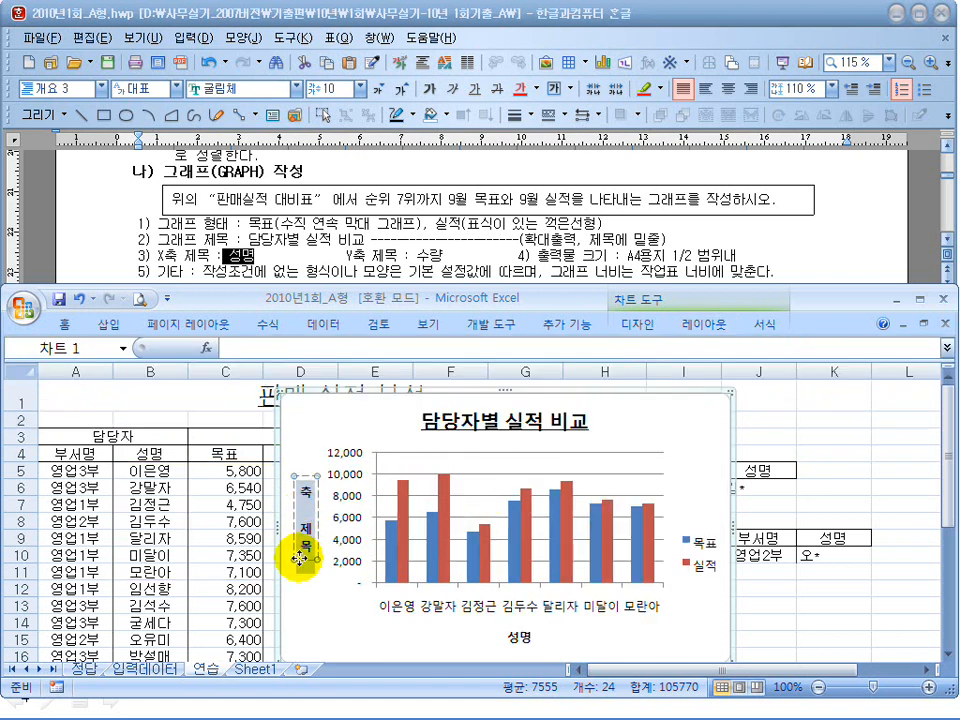
text(수라)
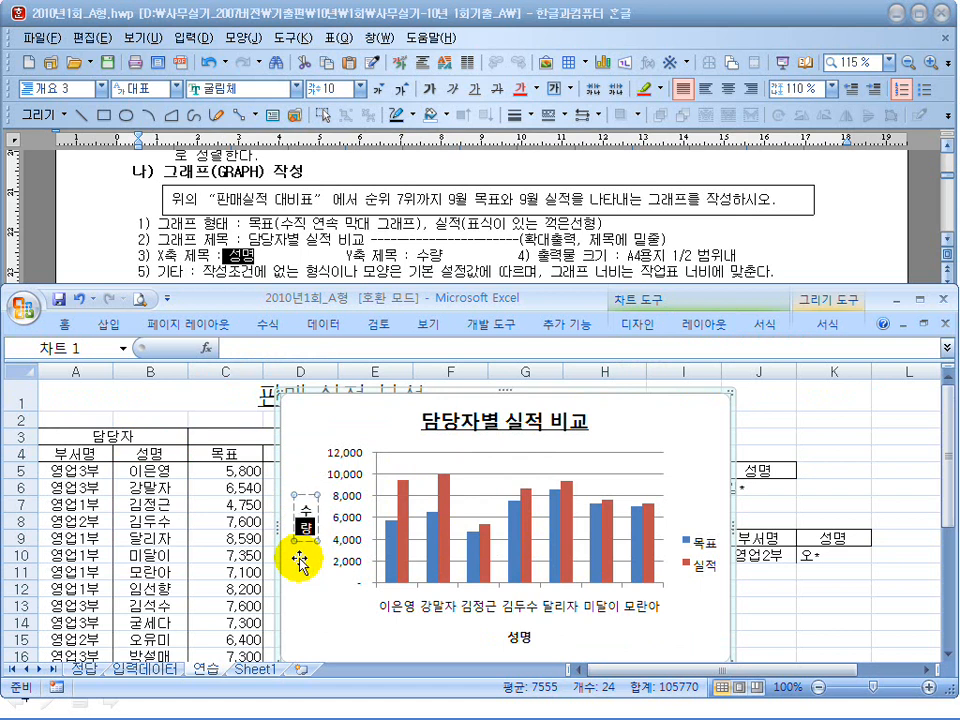
click(681, 424)
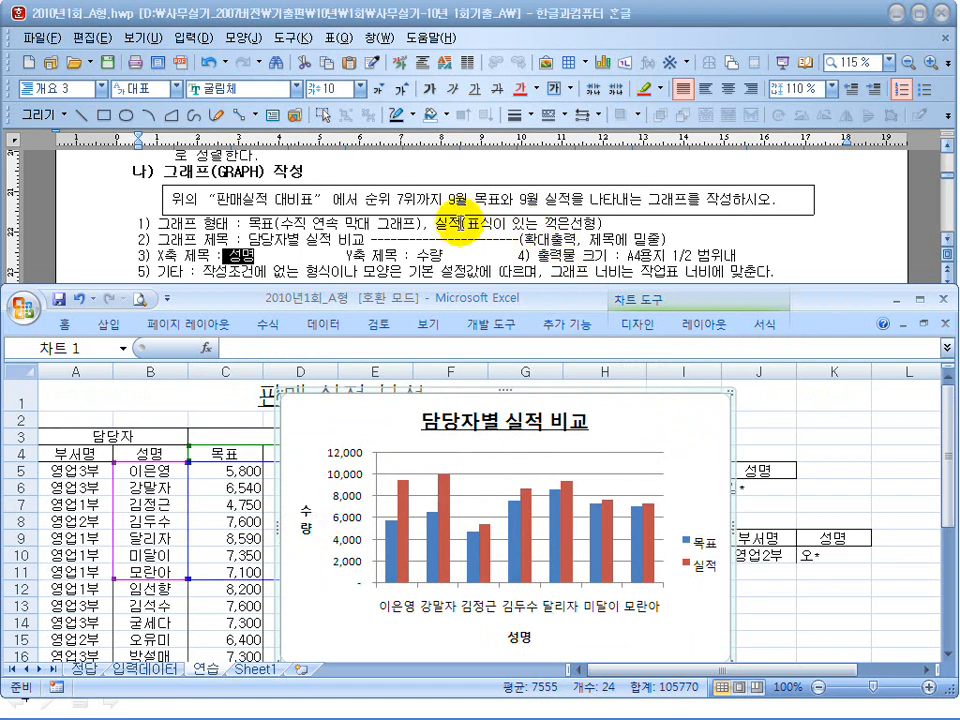
Step: Change the chart's 실적 series to the line-with-markers type (표식이 있는 꺾은선형), as the graph instructions require
drag(461, 222, 588, 222)
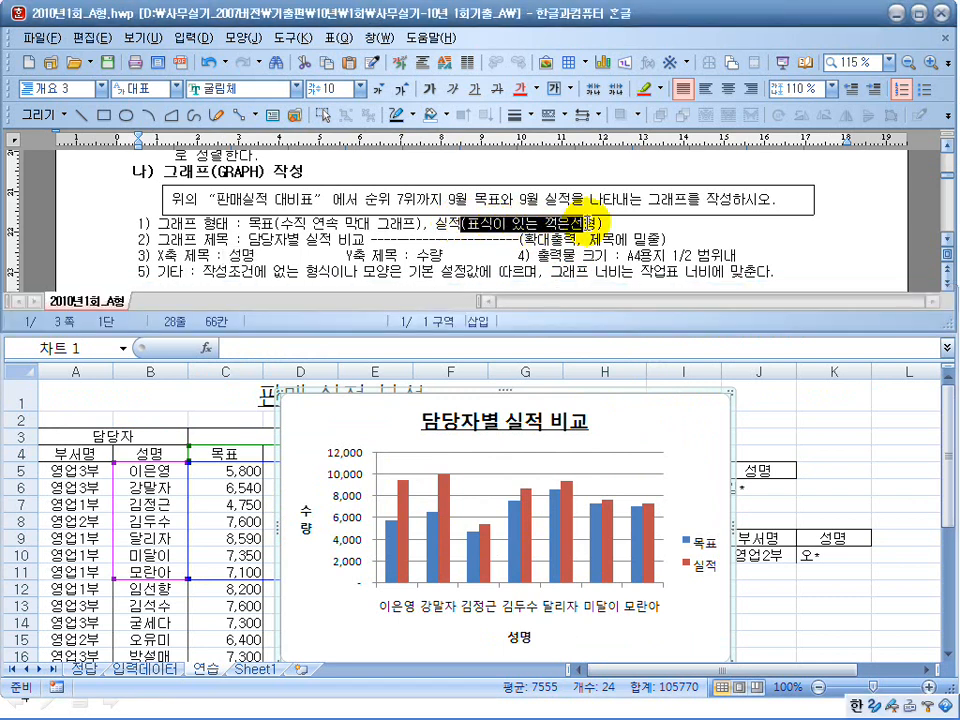
click(703, 572)
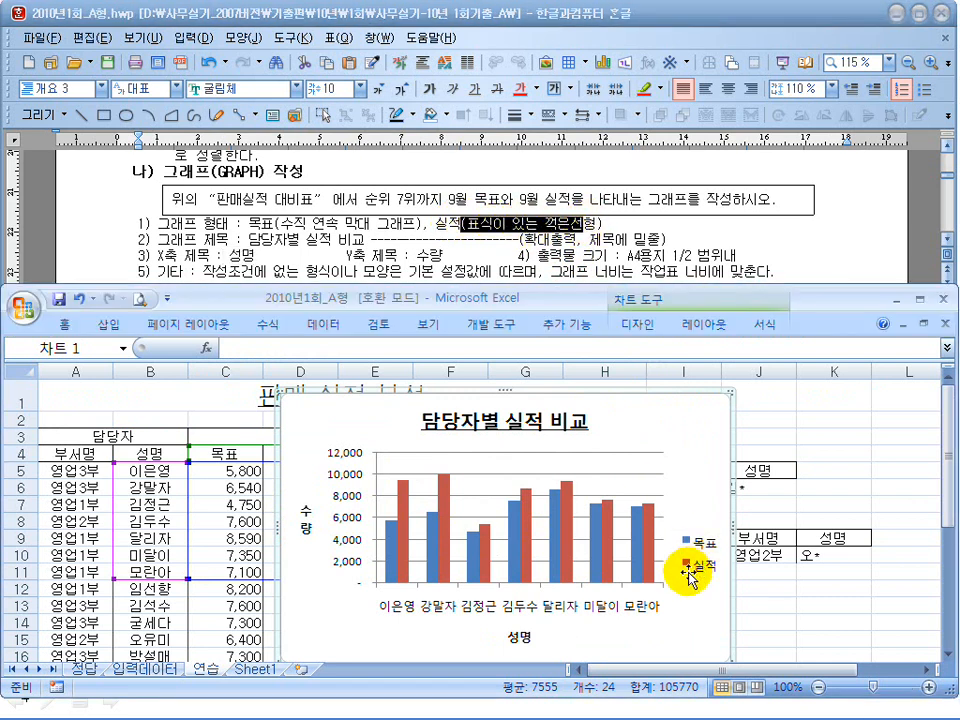
click(652, 538)
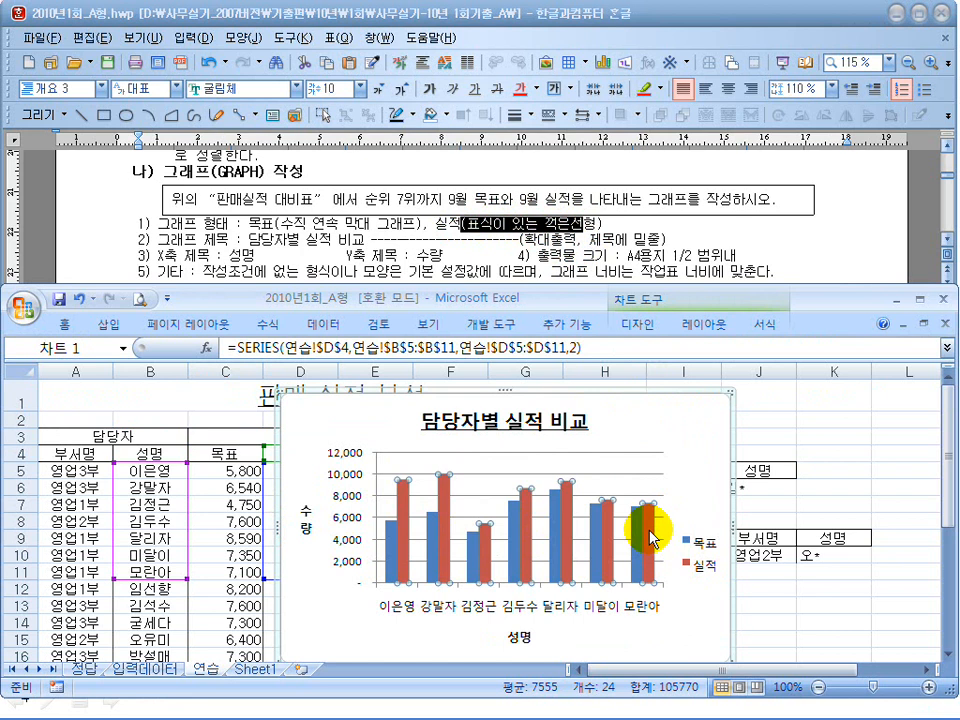
right_click(652, 538)
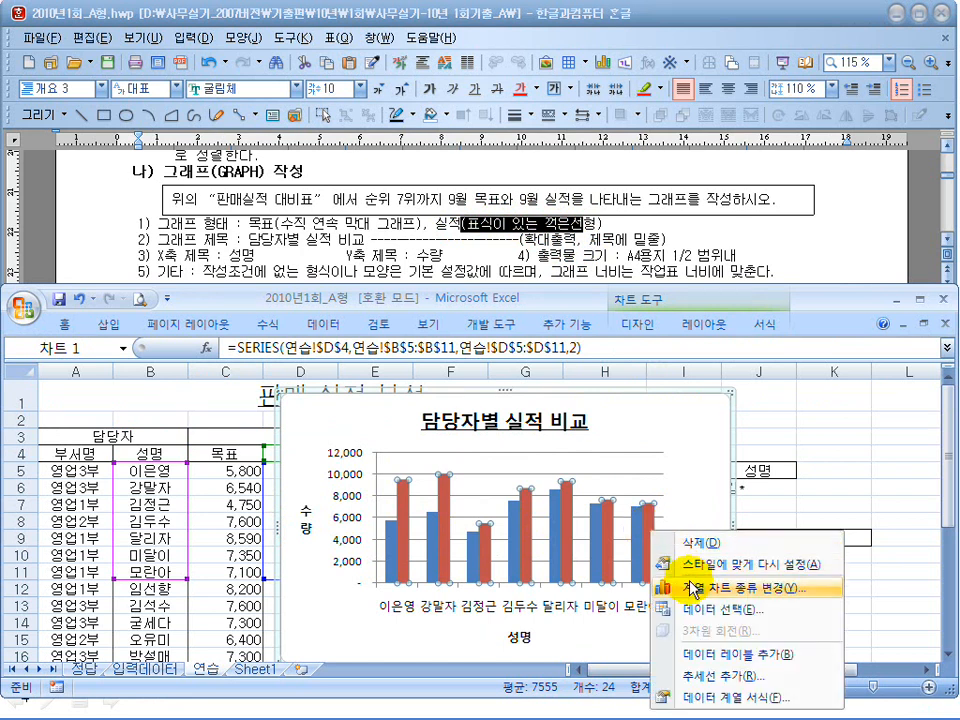
click(691, 588)
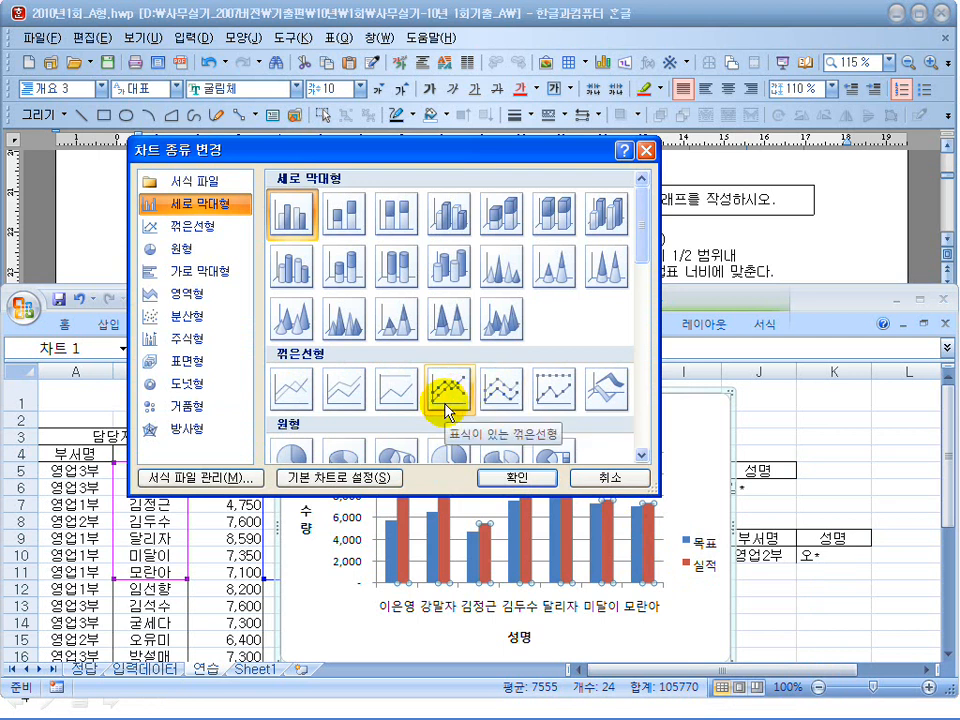
click(447, 410)
click(506, 477)
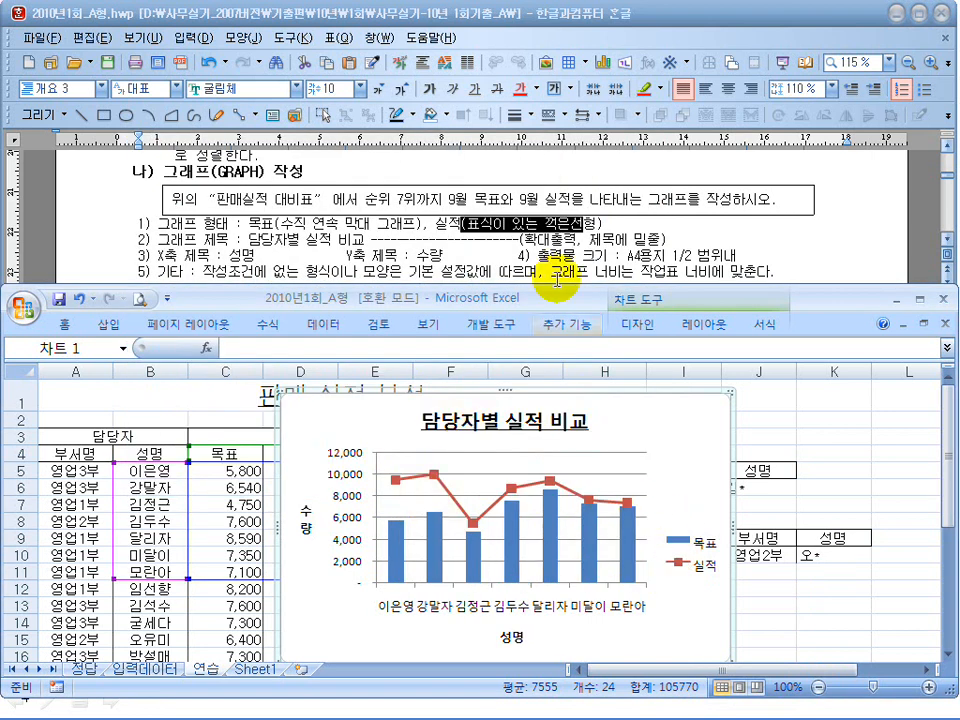
click(606, 224)
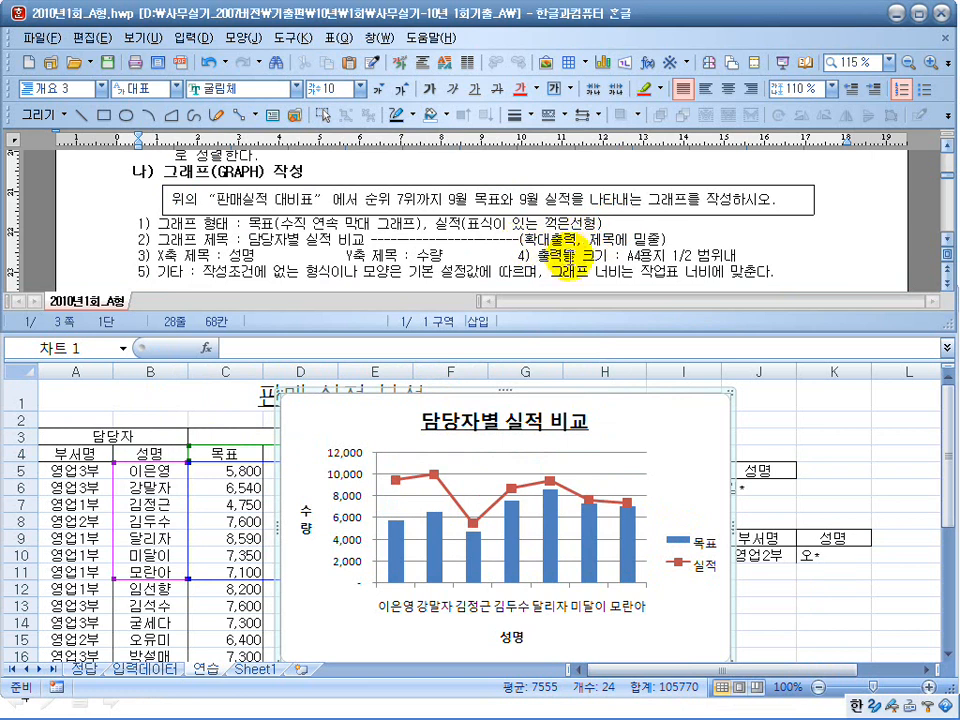
Step: Maximize the Excel window and move the chart directly below the table, starting at cell A30
click(799, 371)
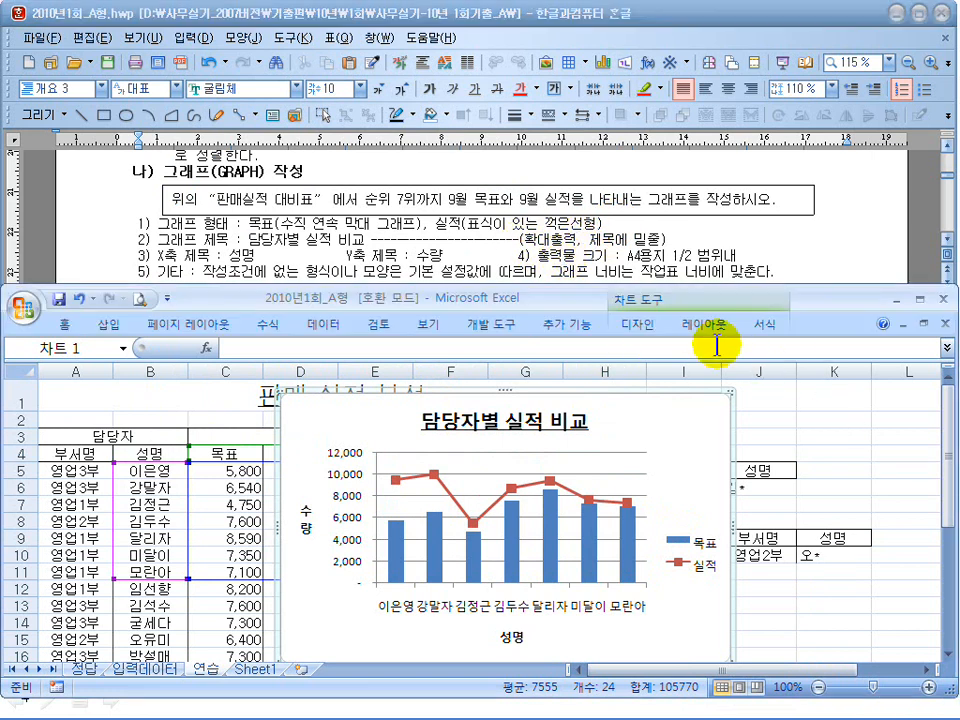
double_click(728, 310)
drag(669, 167, 552, 412)
scroll(552, 412, down, 2)
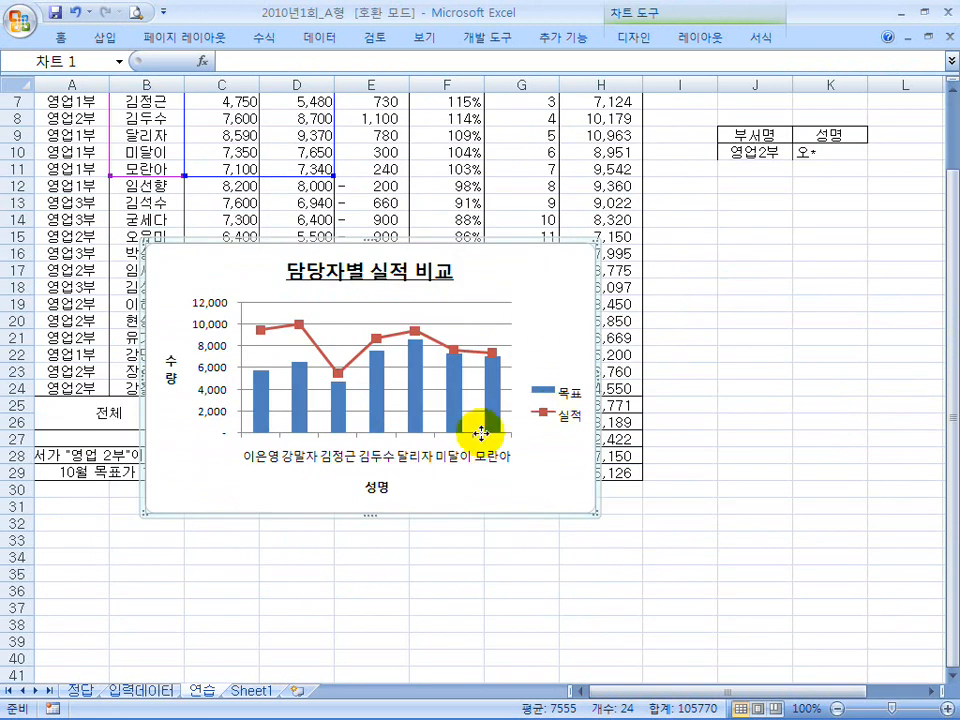
drag(557, 293, 477, 443)
scroll(477, 443, down, 3)
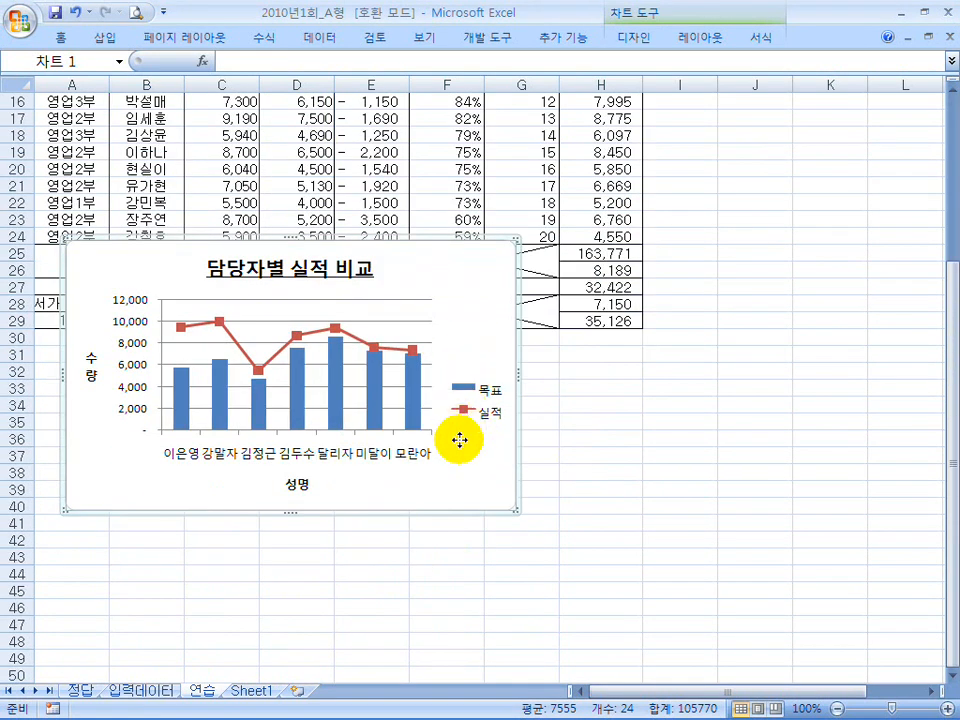
drag(429, 391, 401, 481)
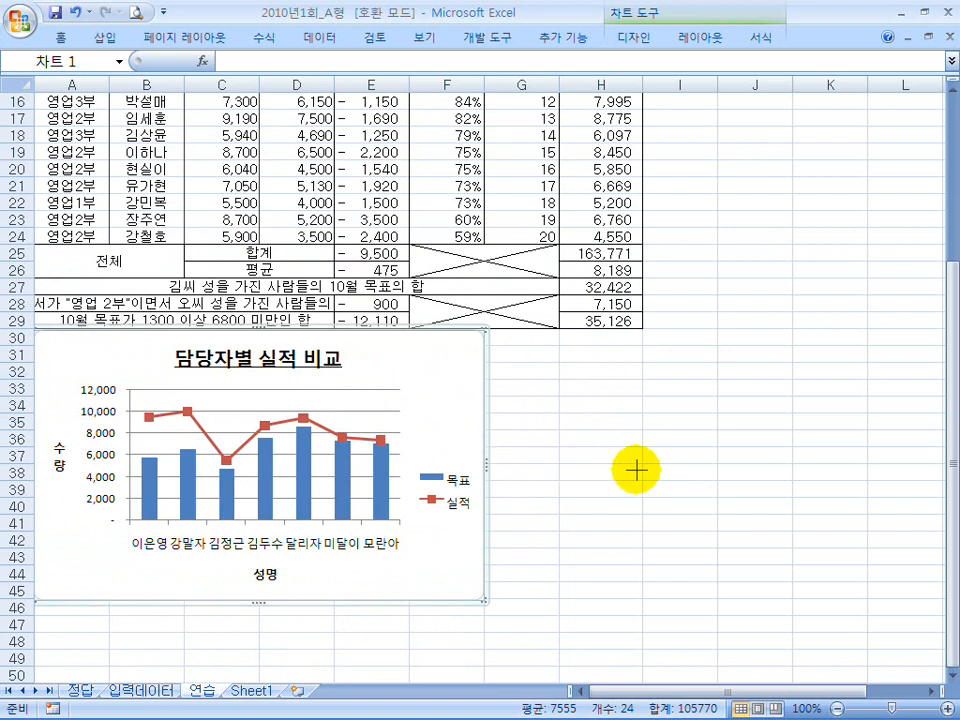
Step: Widen the chart to the table's full width through column H and extend its lower edge to the end of row 46
drag(486, 462, 640, 469)
scroll(347, 568, down, 1)
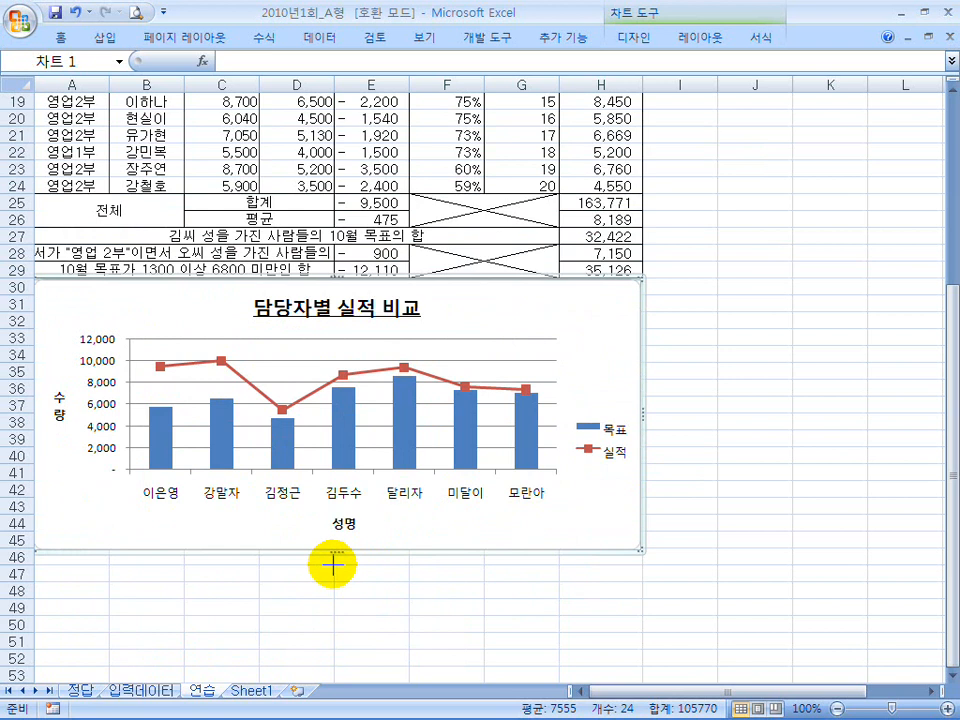
drag(328, 567, 329, 565)
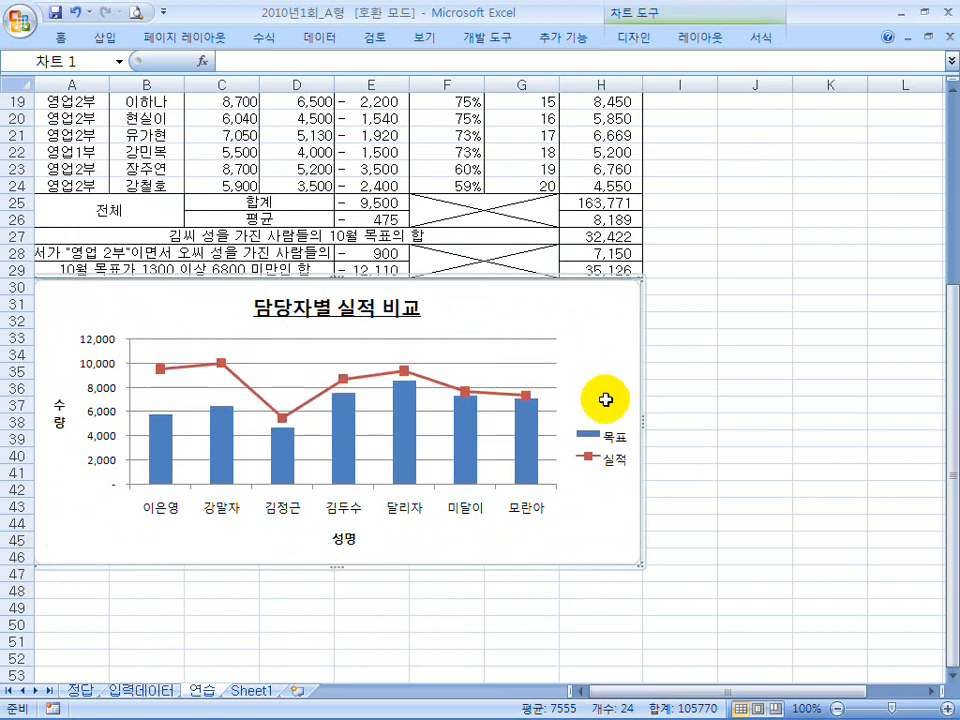
click(727, 372)
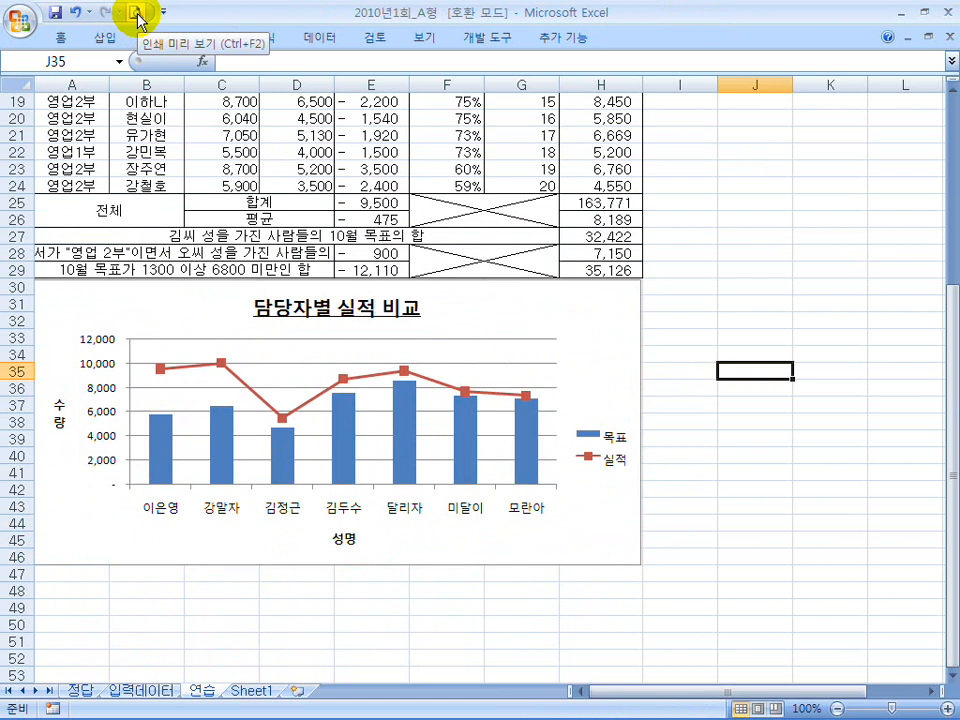
Step: Switch to the PowerPoint slide show and review the chart creation slides and the print settings slide
key(super)
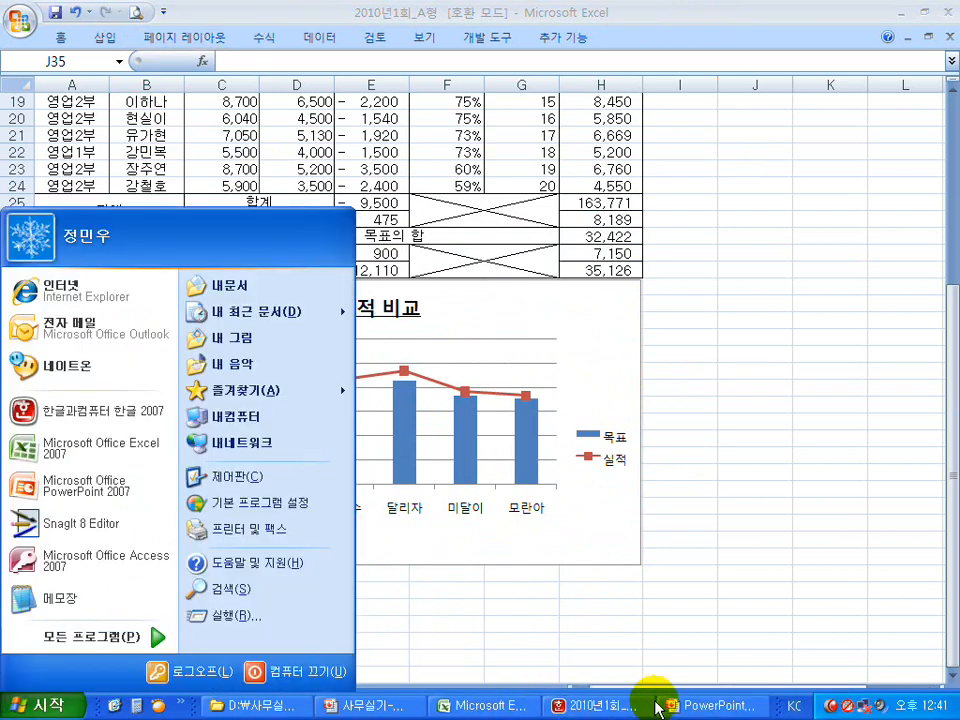
click(700, 705)
click(403, 505)
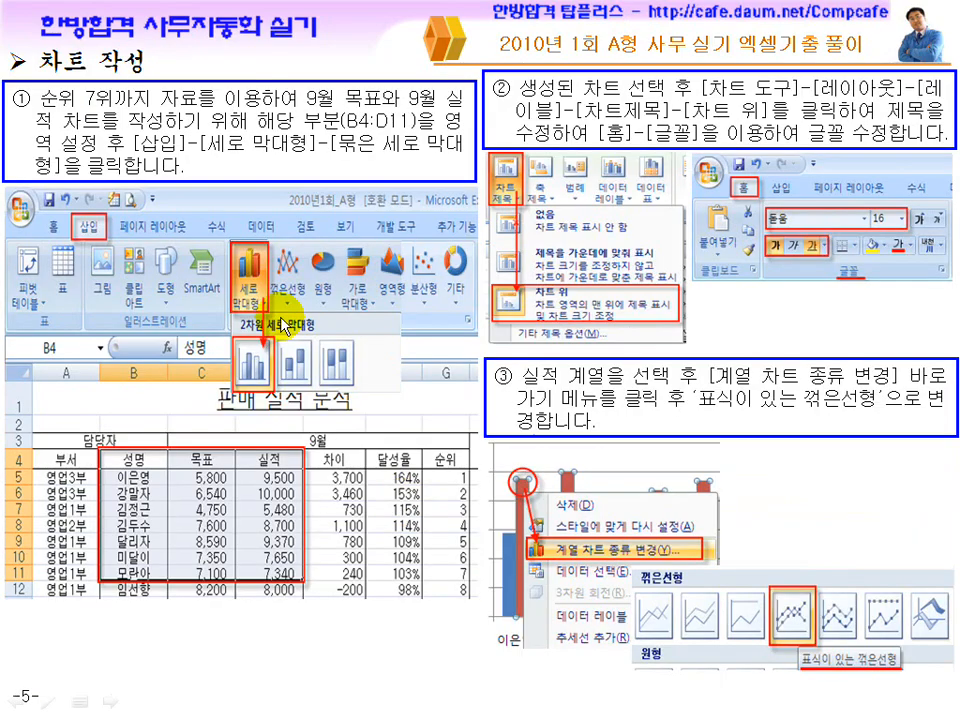
click(447, 459)
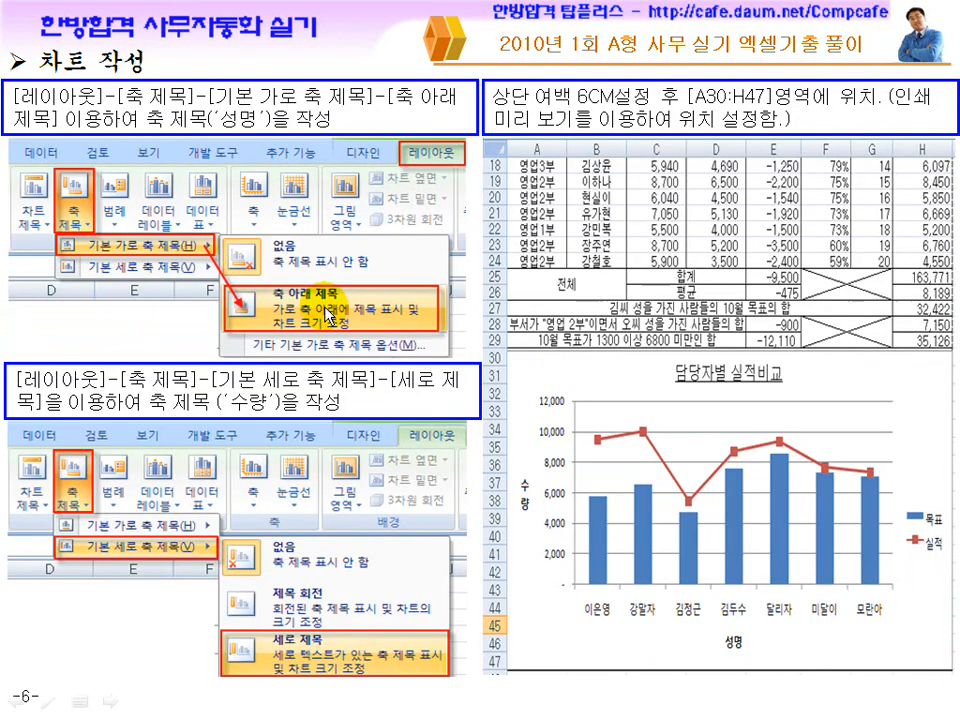
click(357, 470)
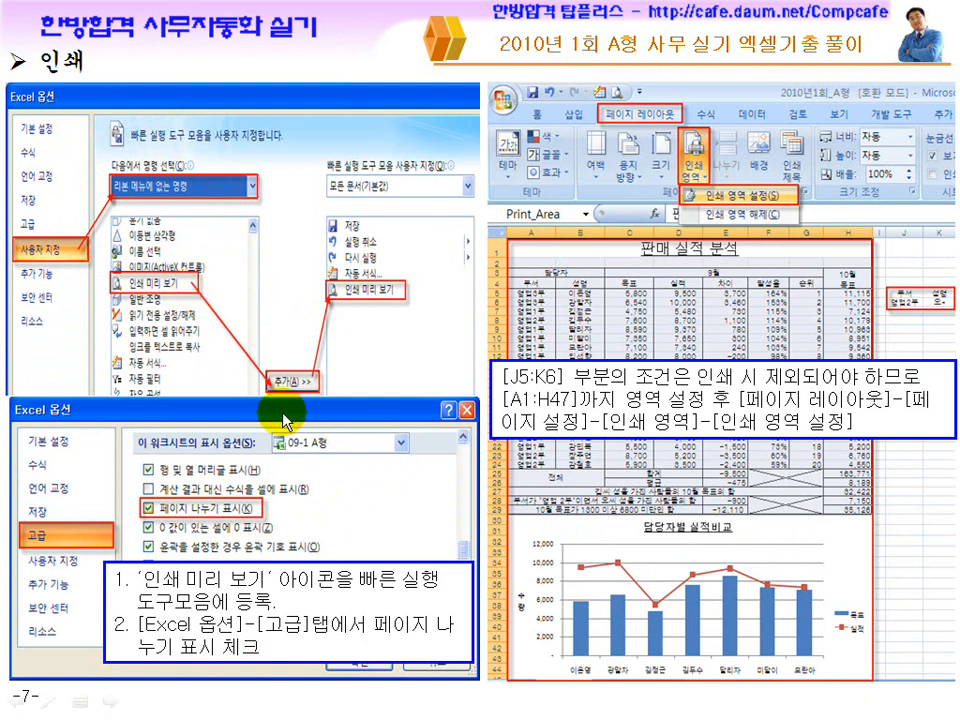
Step: Switch back to Excel, check the sheet's page layout in print preview and close the preview
key(super)
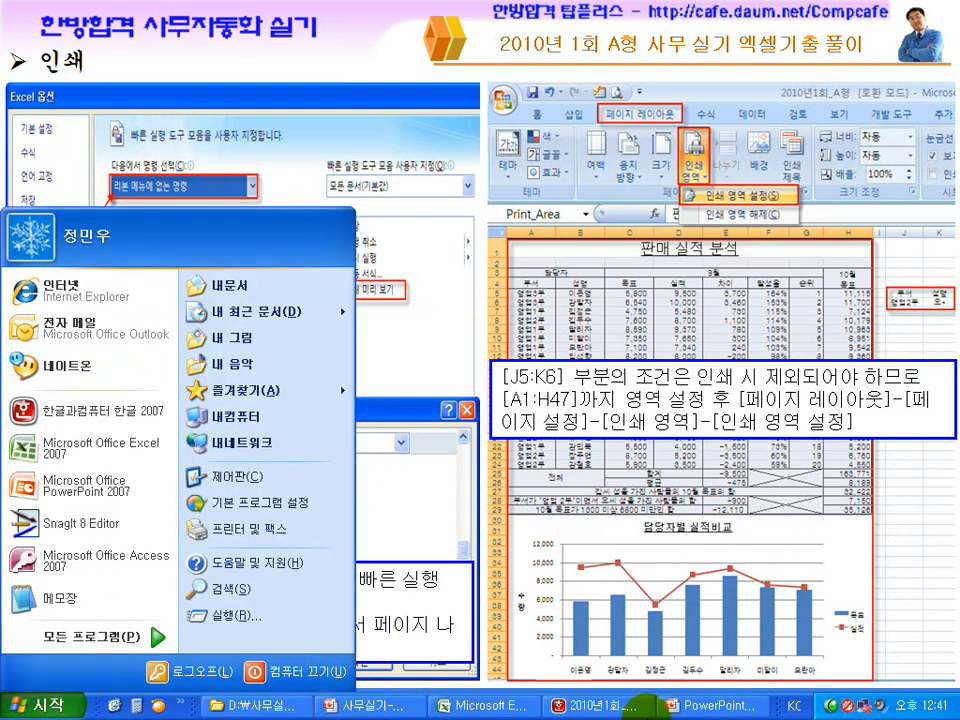
click(470, 705)
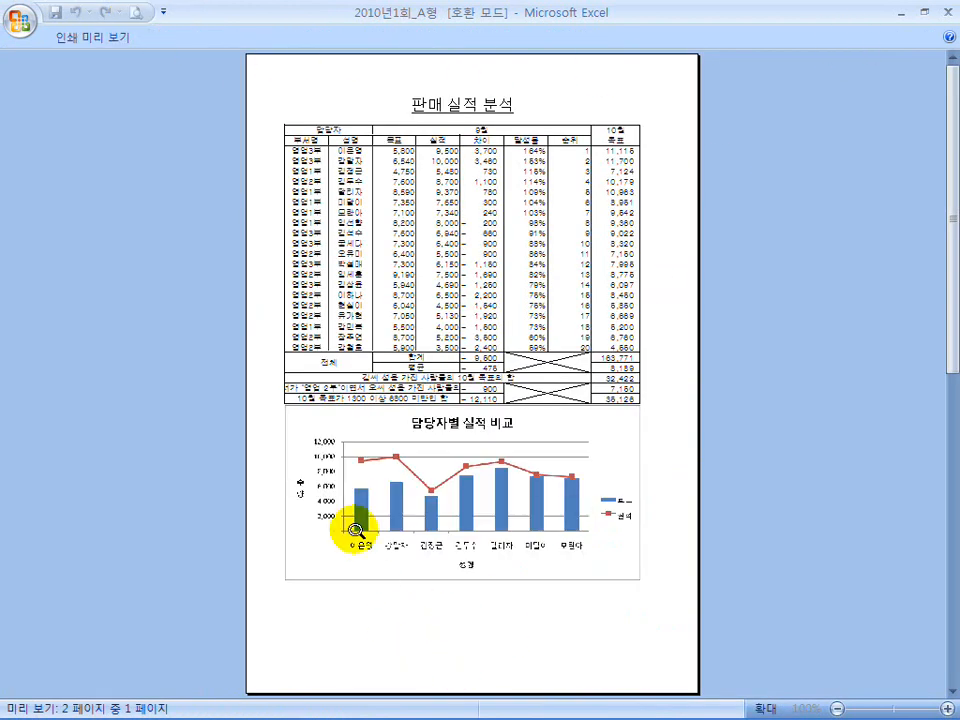
click(116, 44)
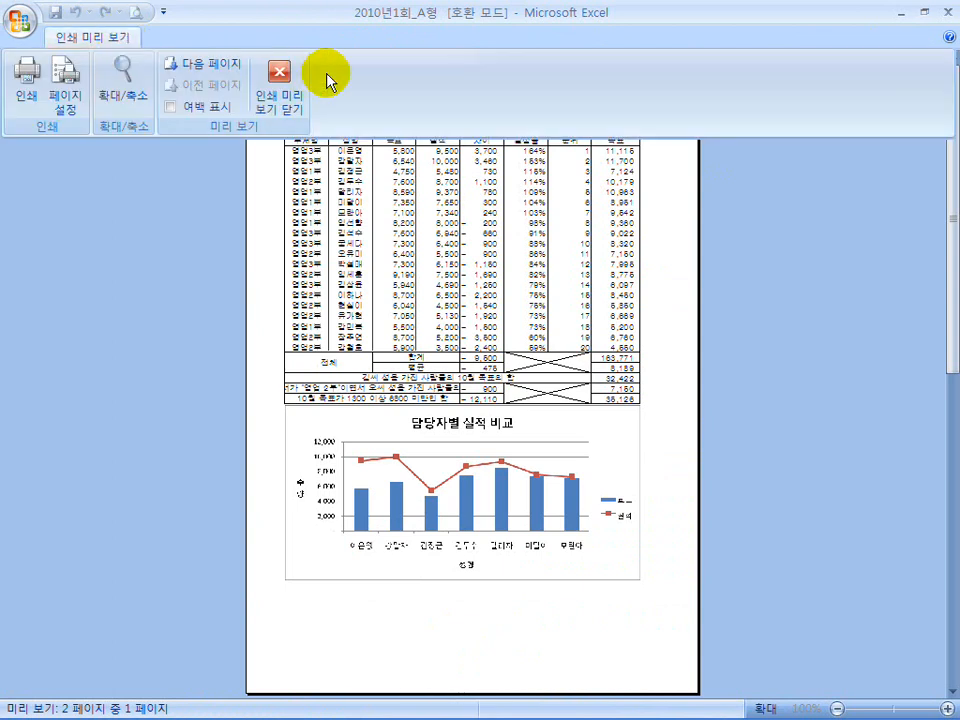
click(283, 92)
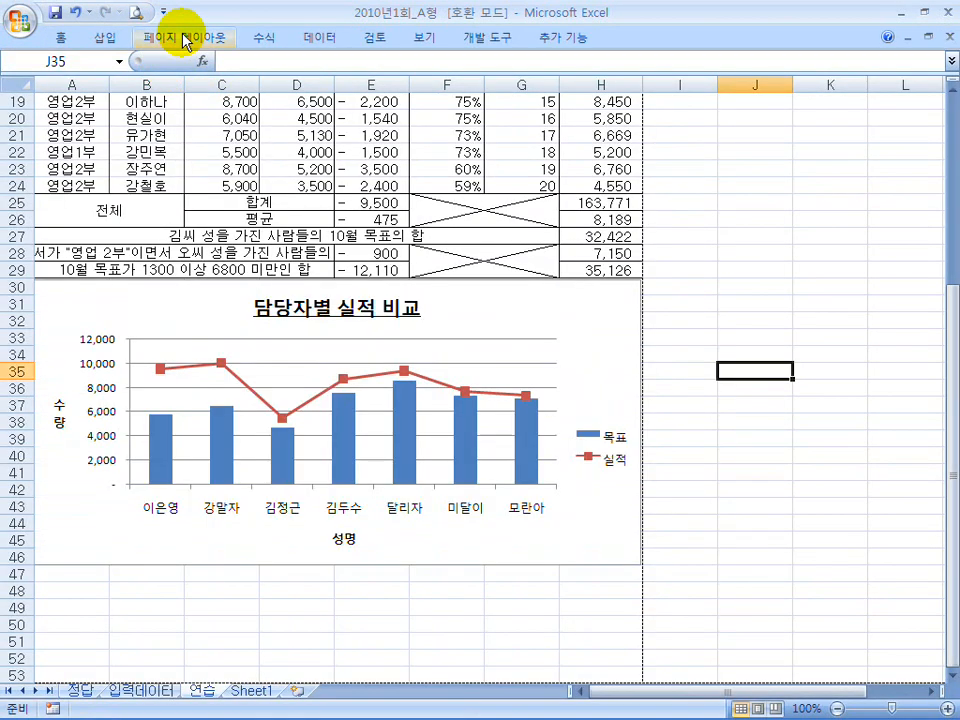
Step: Set the page margins to 6 for the top and 1.3 for left, right and bottom, and center the page horizontally
click(184, 40)
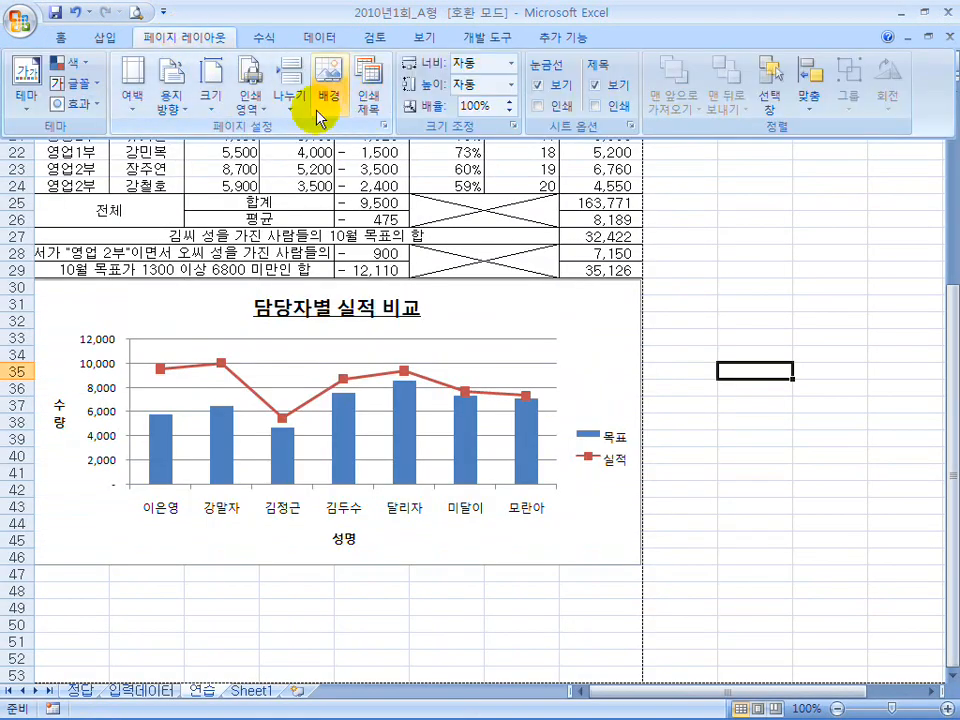
click(143, 107)
click(140, 90)
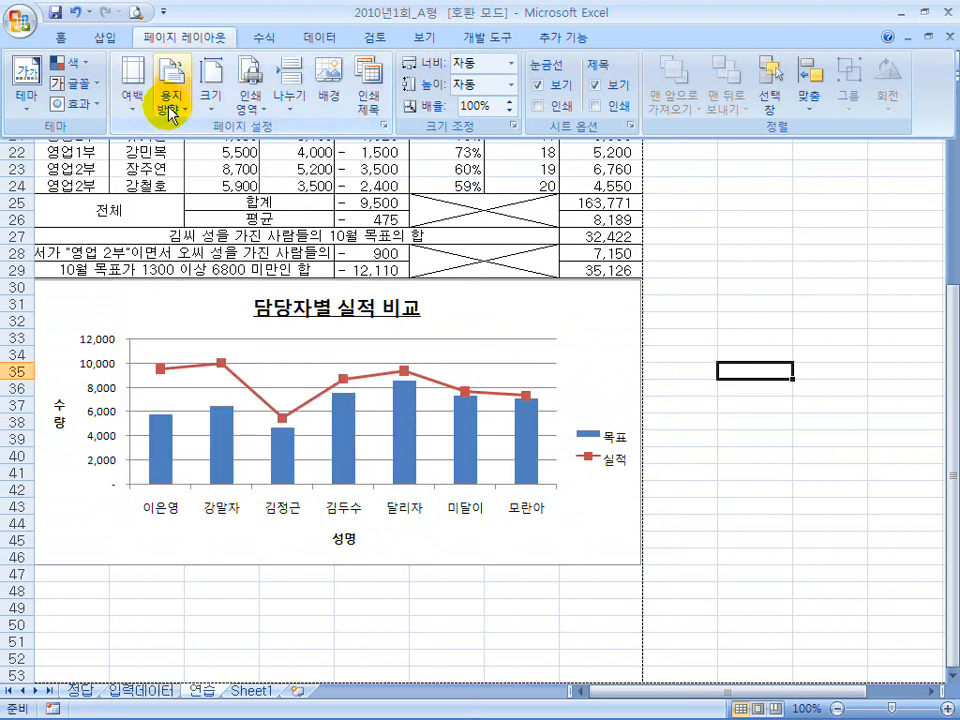
click(383, 127)
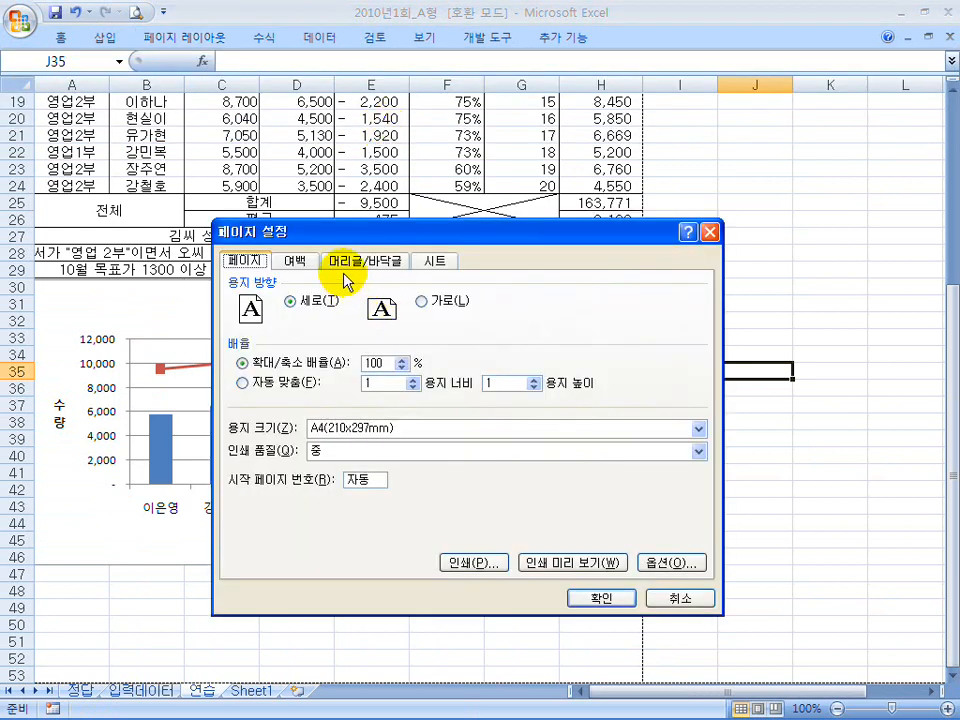
click(300, 260)
drag(462, 301, 427, 310)
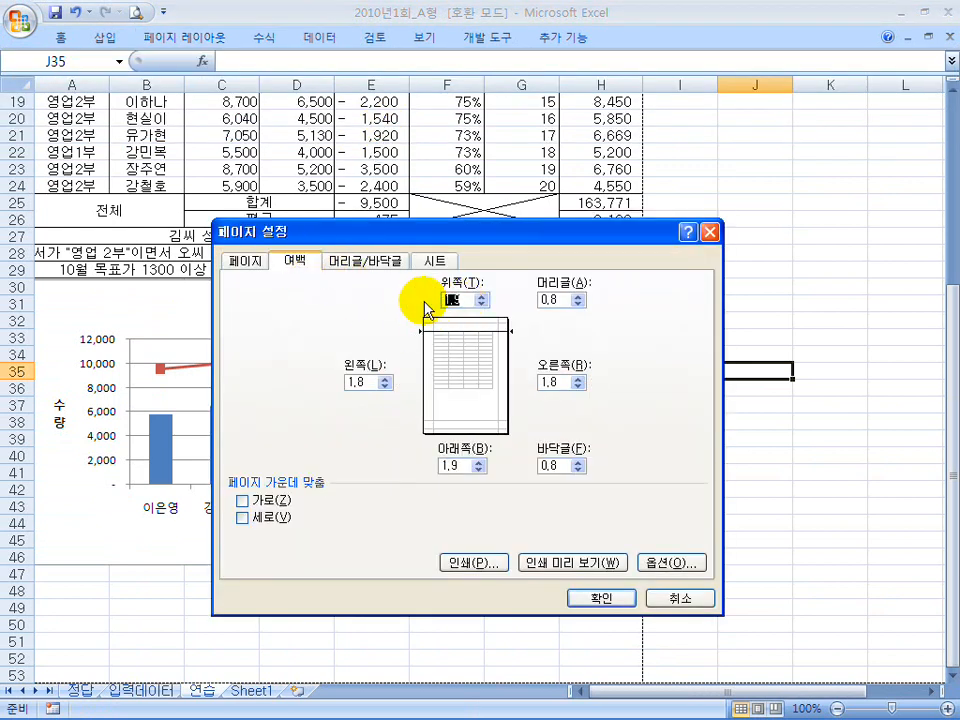
text(6)
drag(386, 381, 293, 381)
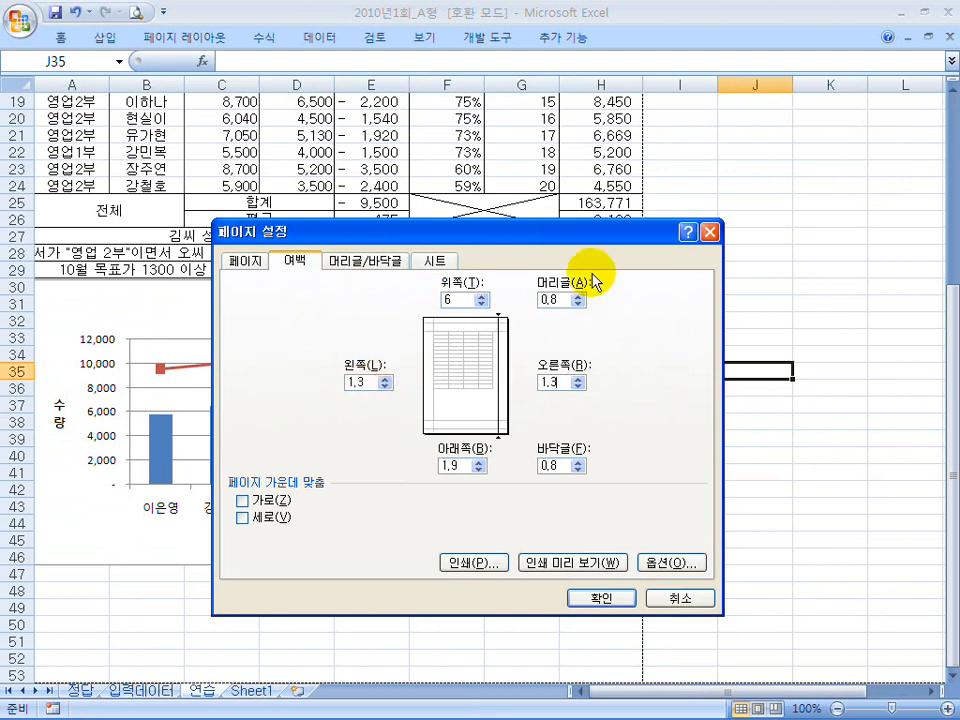
drag(458, 466, 415, 467)
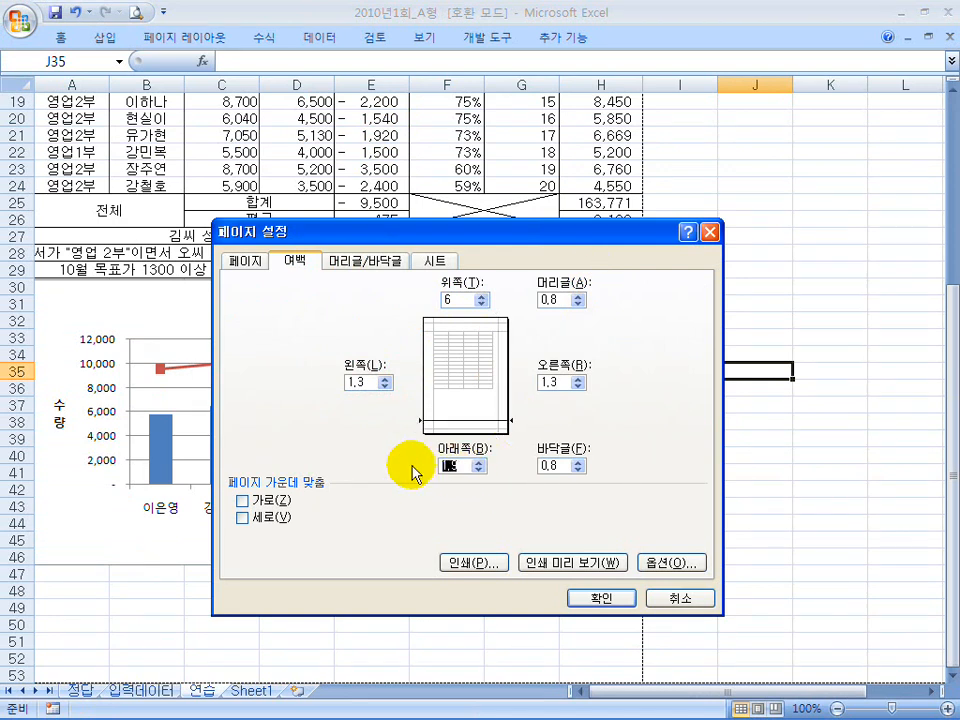
text(1,3)
click(250, 500)
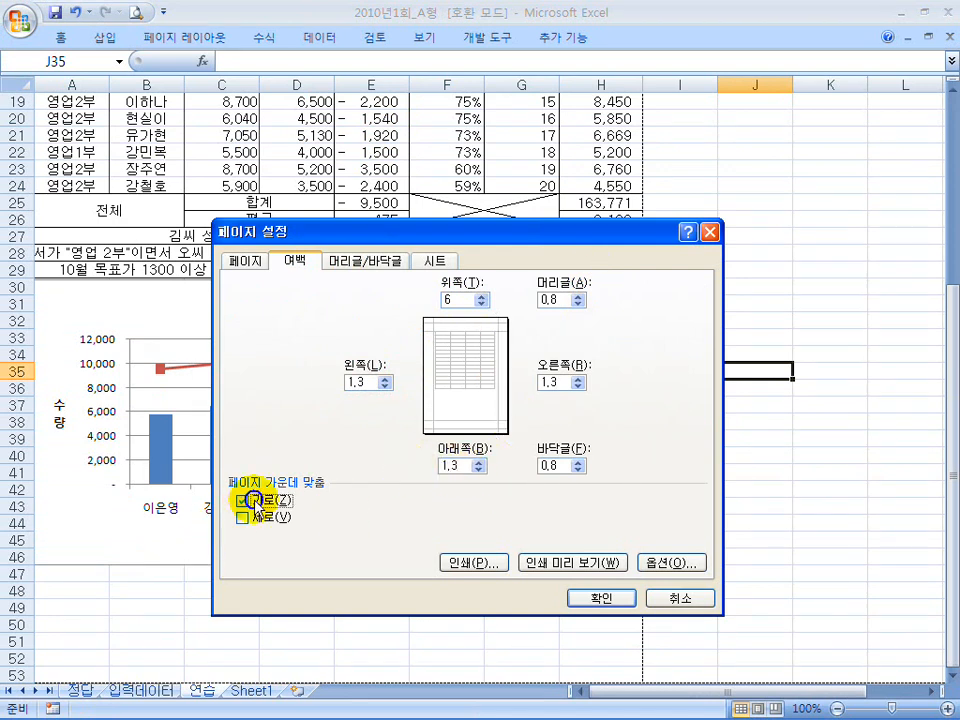
click(601, 599)
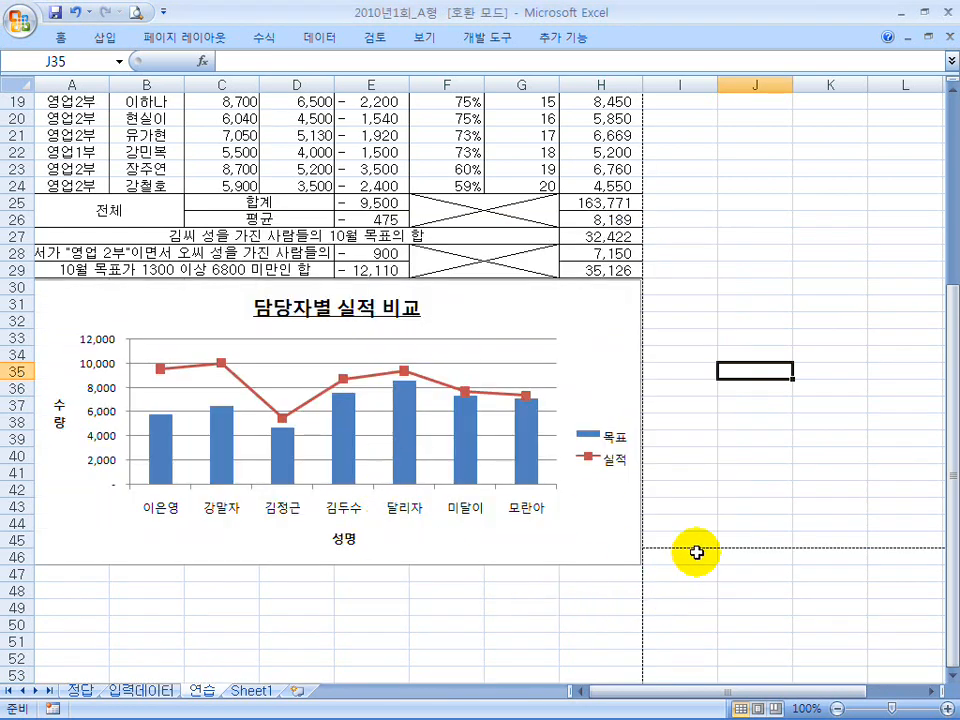
Step: Shorten the chart so its lower edge meets the page break at the end of row 45
click(497, 553)
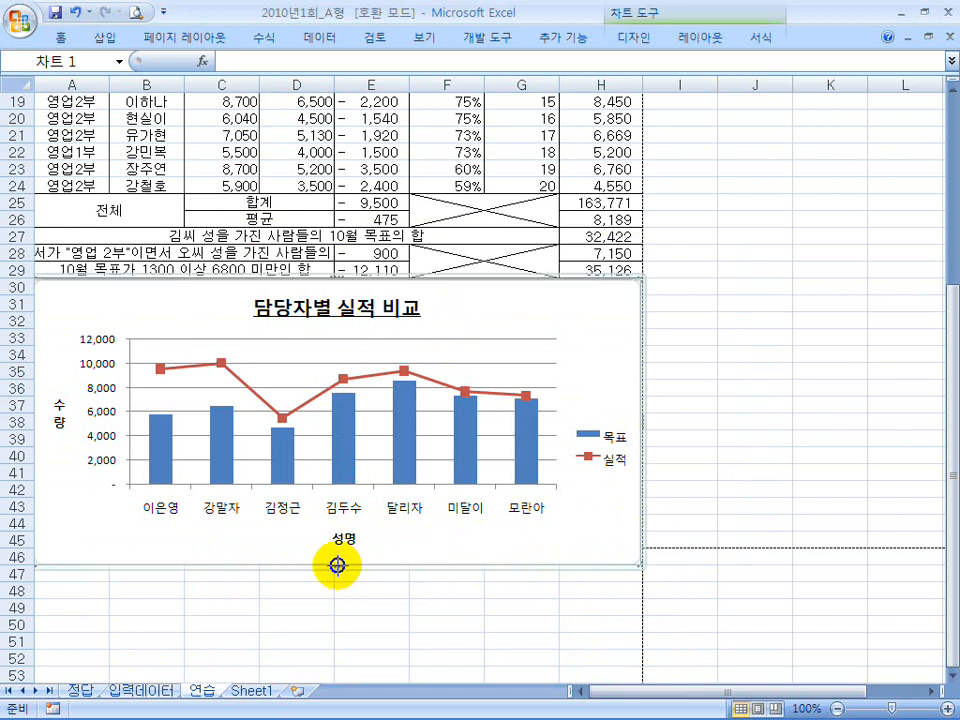
drag(338, 546, 338, 548)
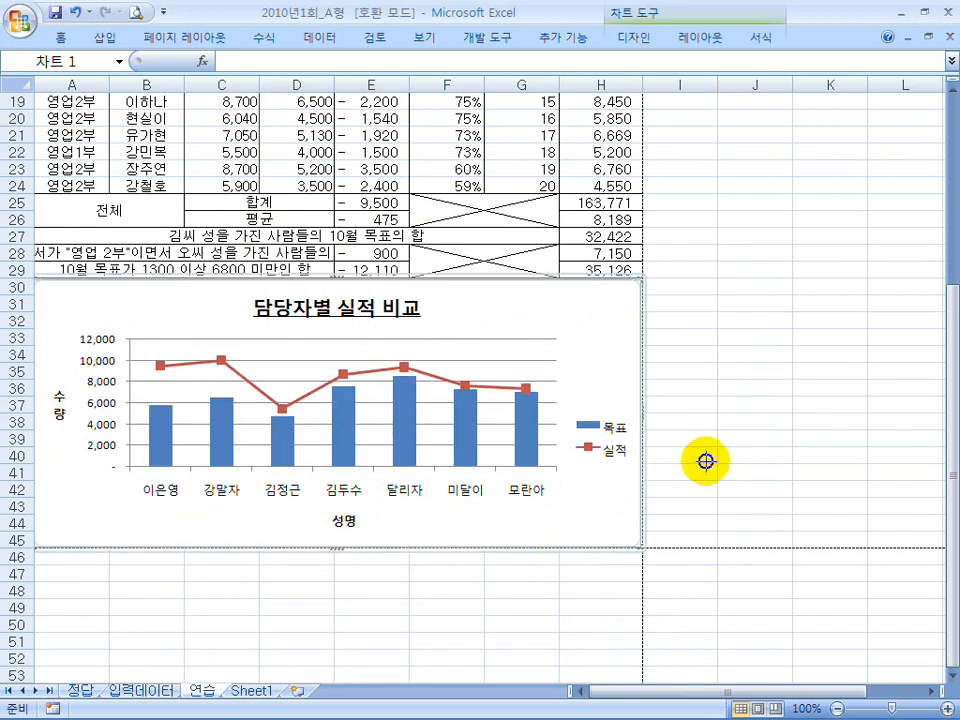
click(706, 458)
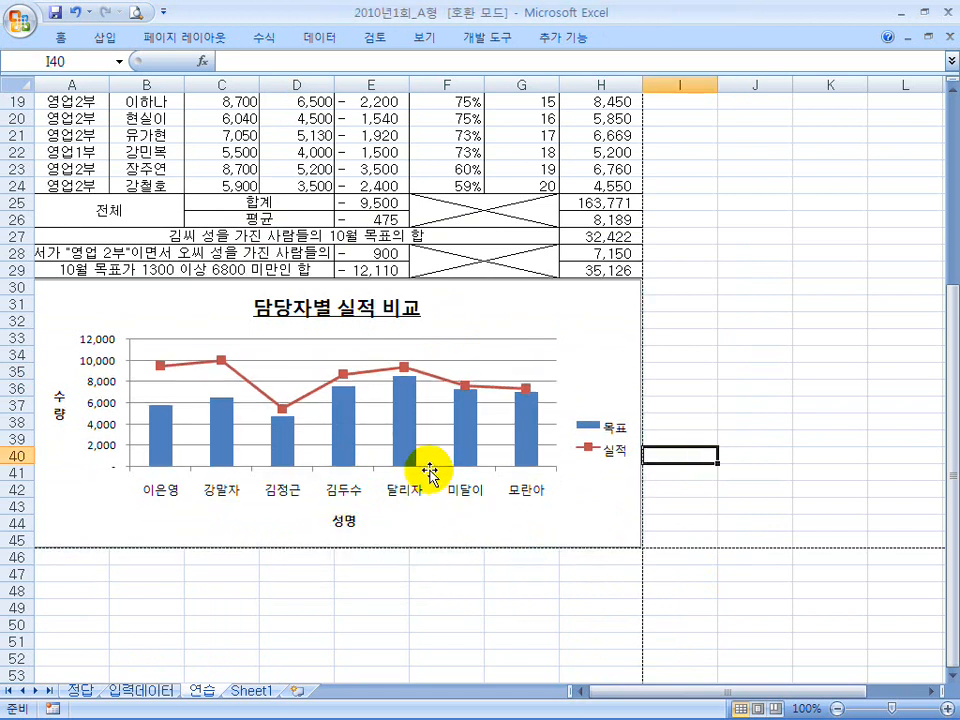
Step: Consult the print area instructions on the PowerPoint slide and return to the Excel sheet
key(super)
click(698, 708)
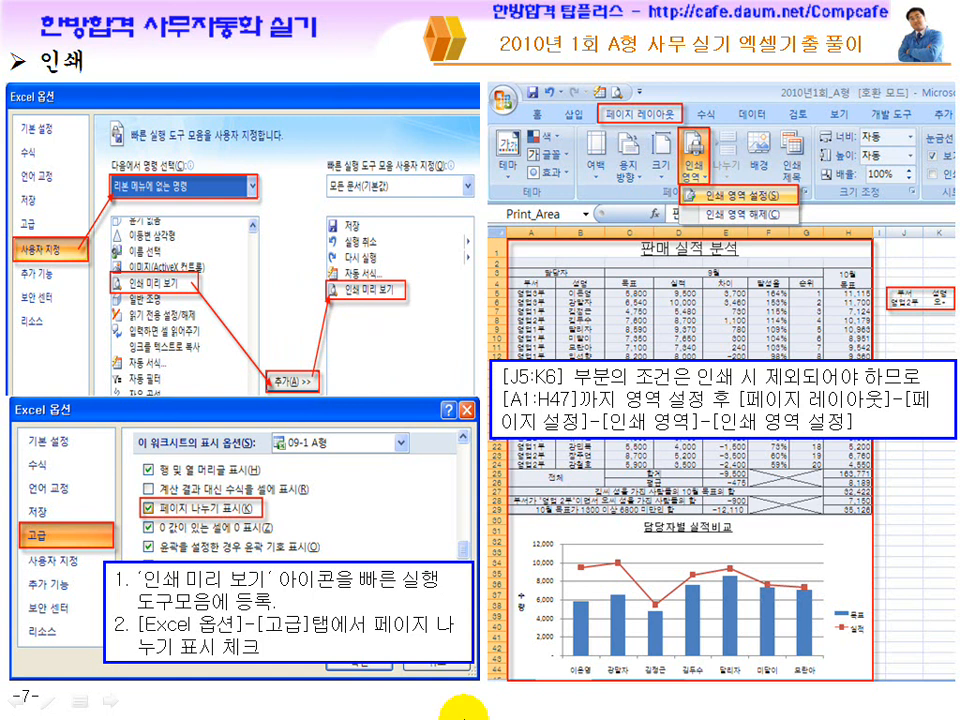
key(super)
click(493, 705)
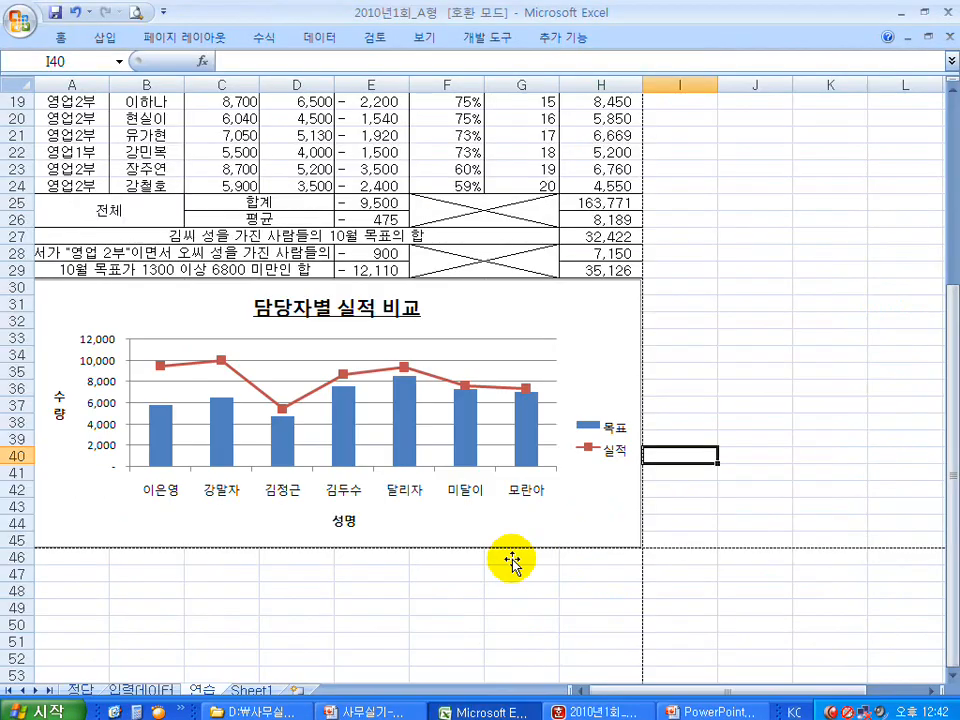
Step: Preview the sheet with the full ribbon restored, show the margin guides on the page and close the preview
click(722, 333)
click(134, 12)
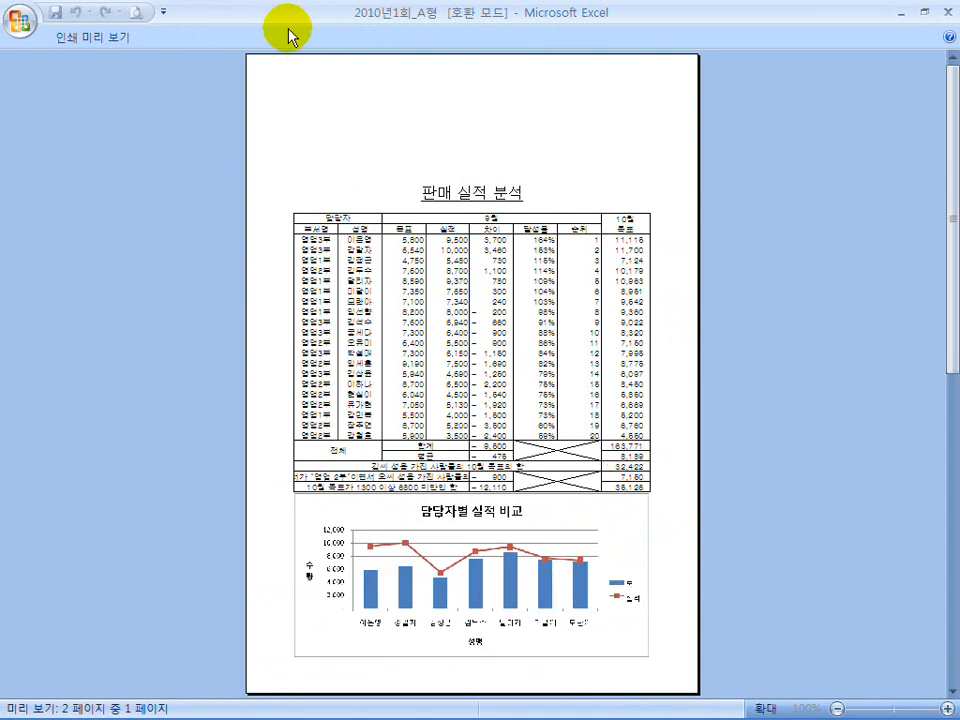
double_click(105, 37)
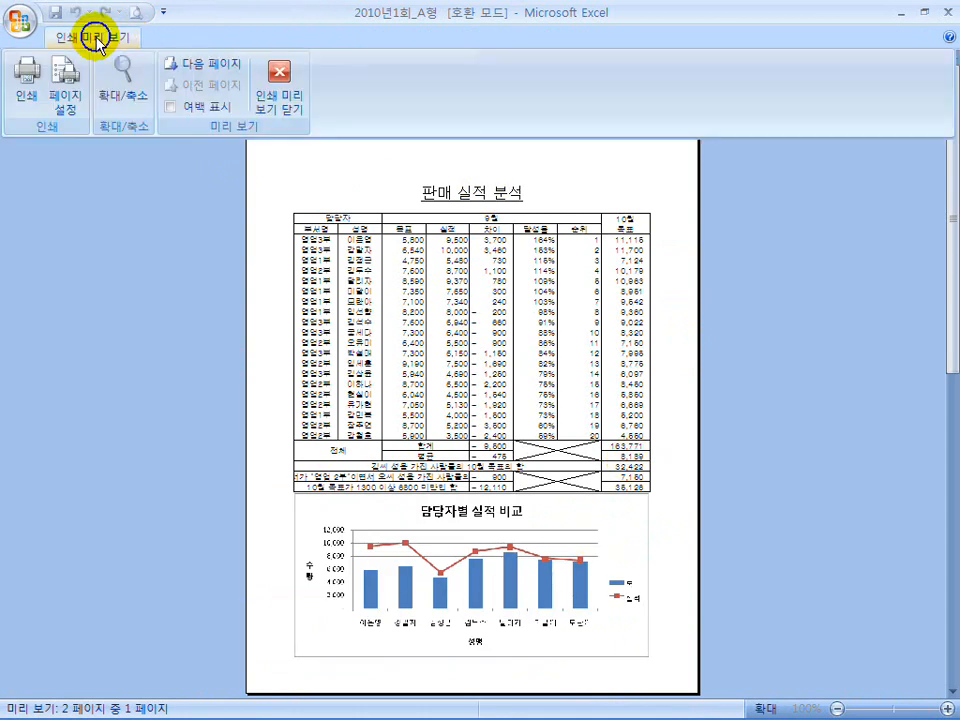
click(163, 12)
click(163, 12)
click(163, 12)
click(235, 346)
click(208, 110)
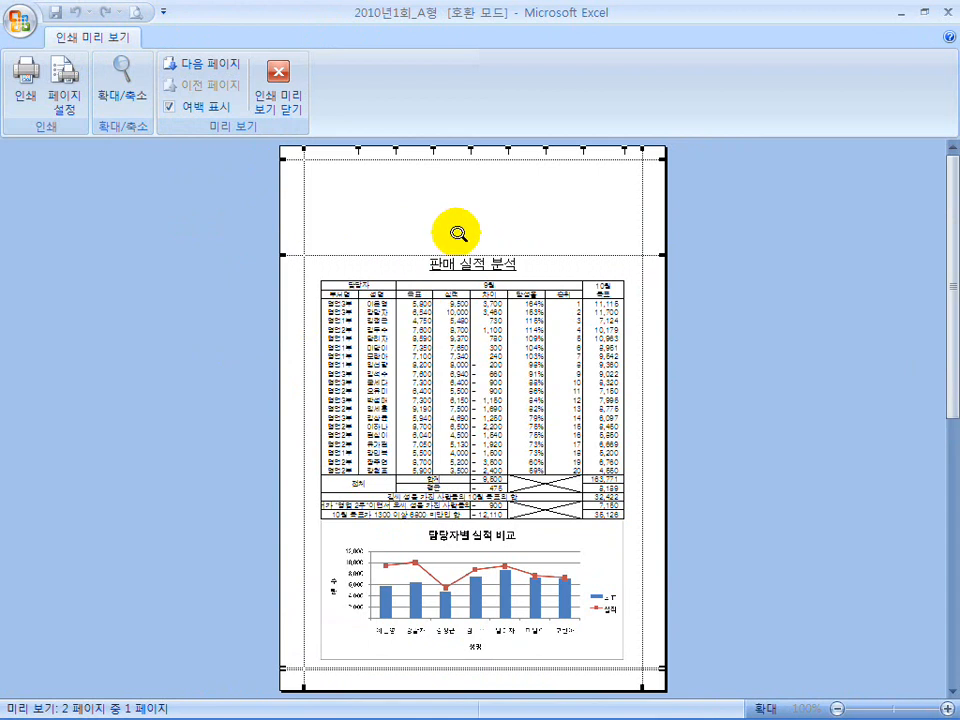
click(278, 100)
Step: Set A1:H45, covering the table and chart, as the print area so the criteria cells beside the table are excluded
scroll(572, 435, up, 4)
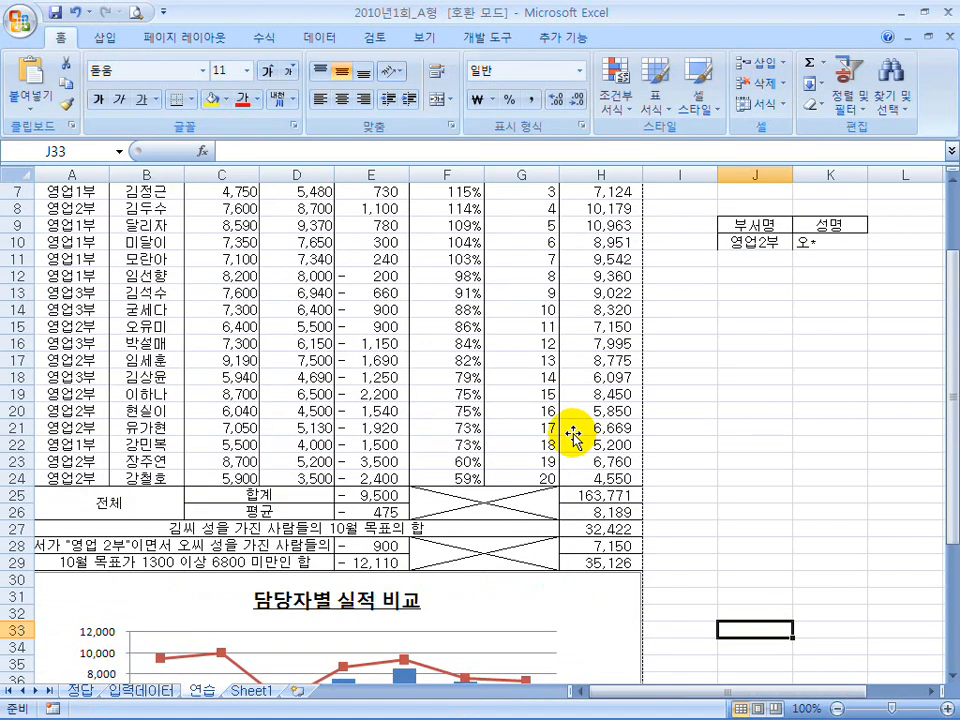
scroll(572, 435, up, 2)
drag(735, 278, 821, 375)
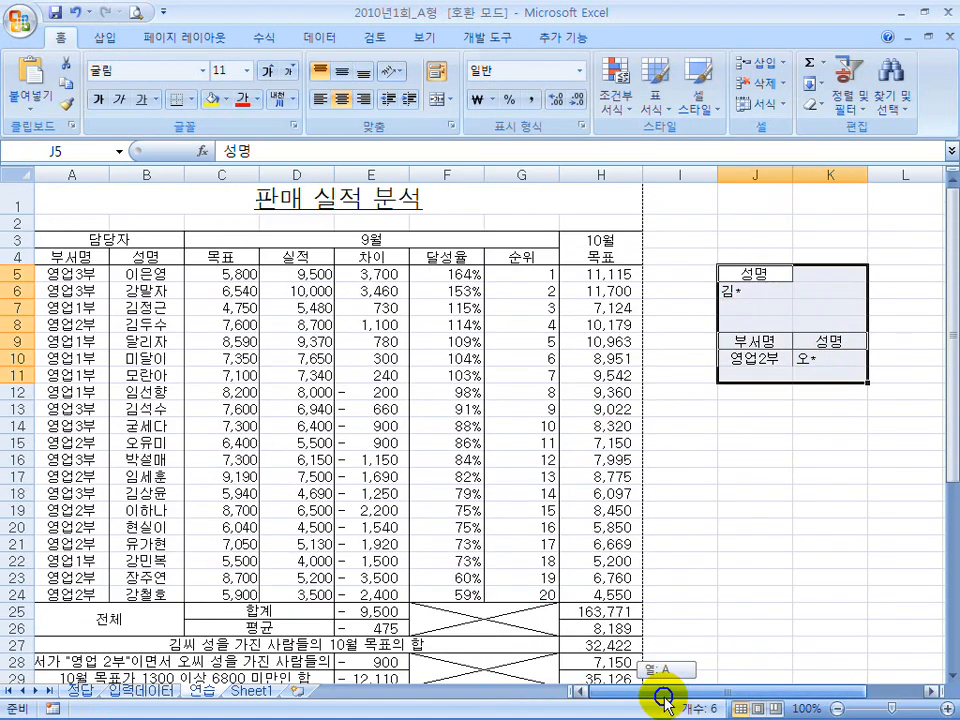
drag(84, 189, 580, 542)
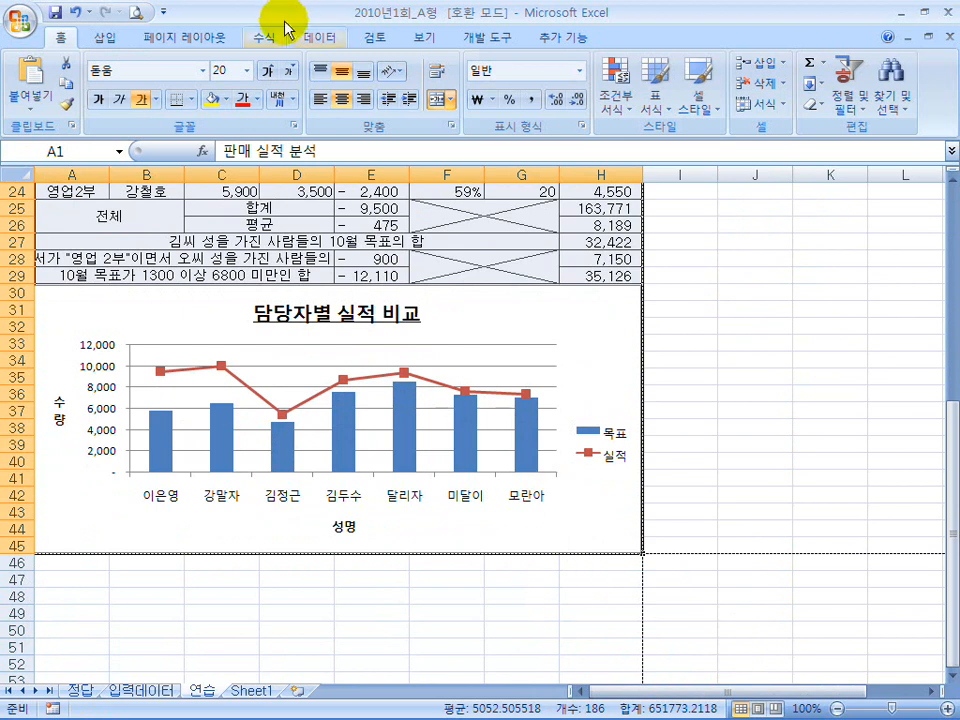
click(197, 40)
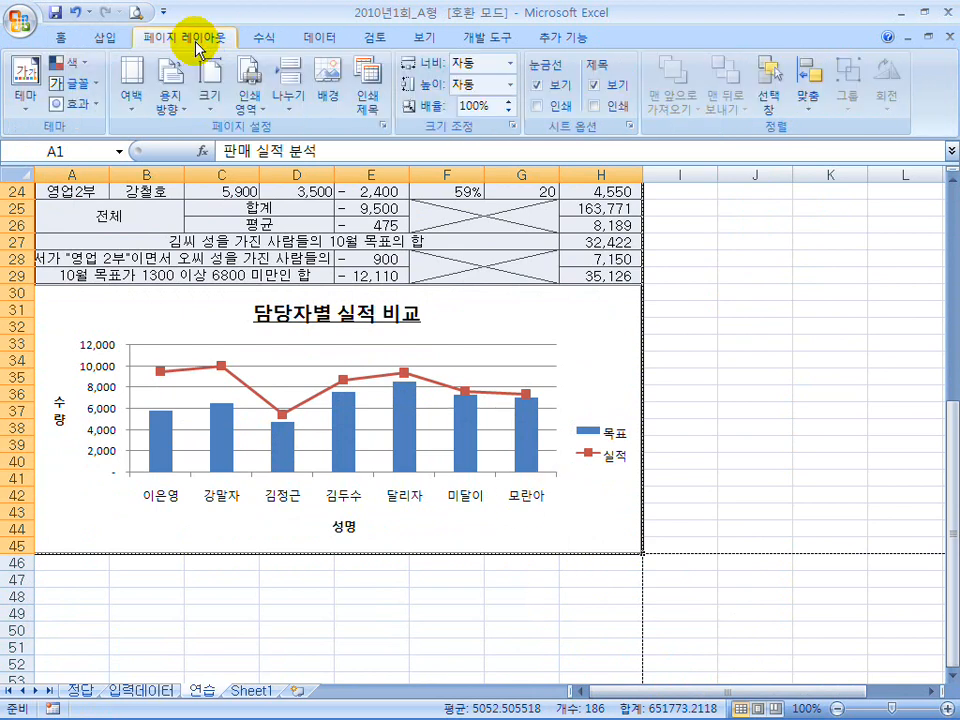
click(249, 100)
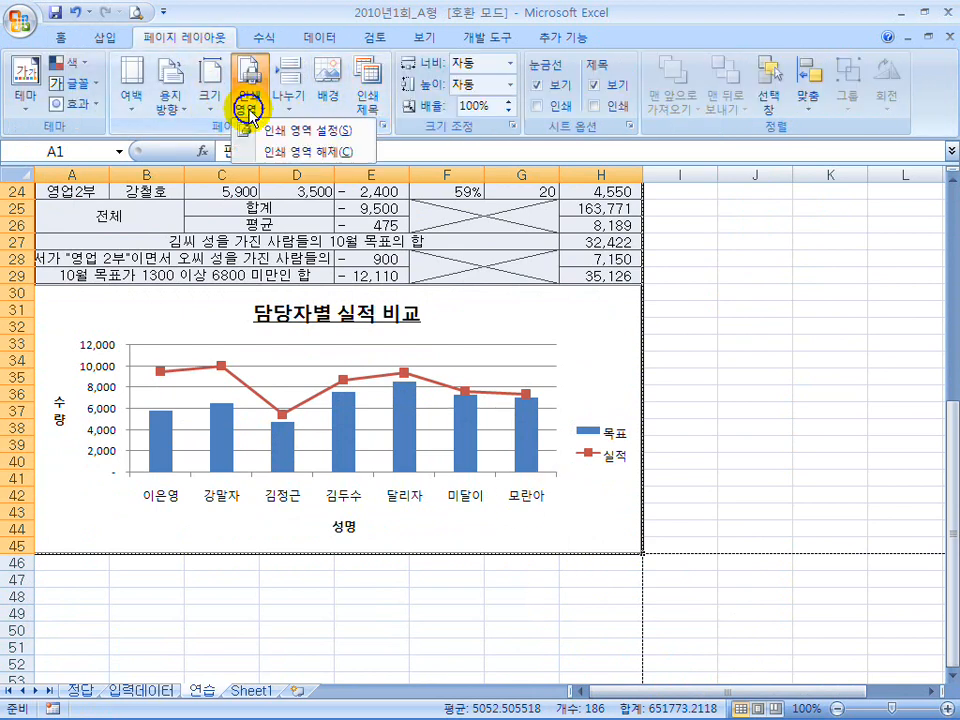
click(281, 131)
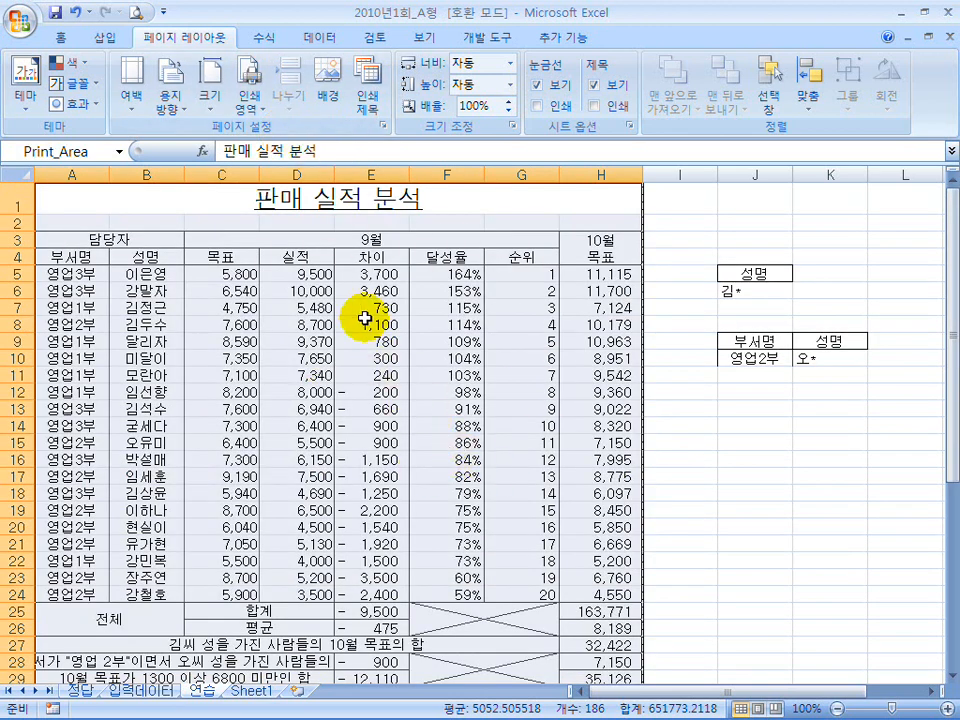
Step: In the preview's page setup, fit the printout to 1 page wide by 1 tall, check the header and footer settings and apply
click(135, 13)
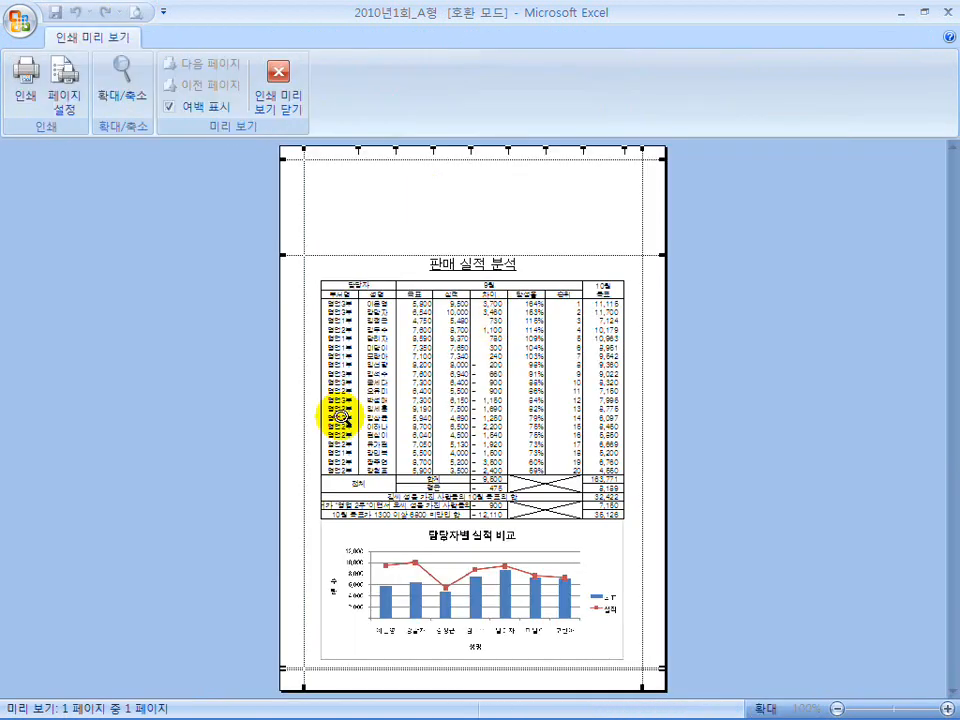
click(66, 104)
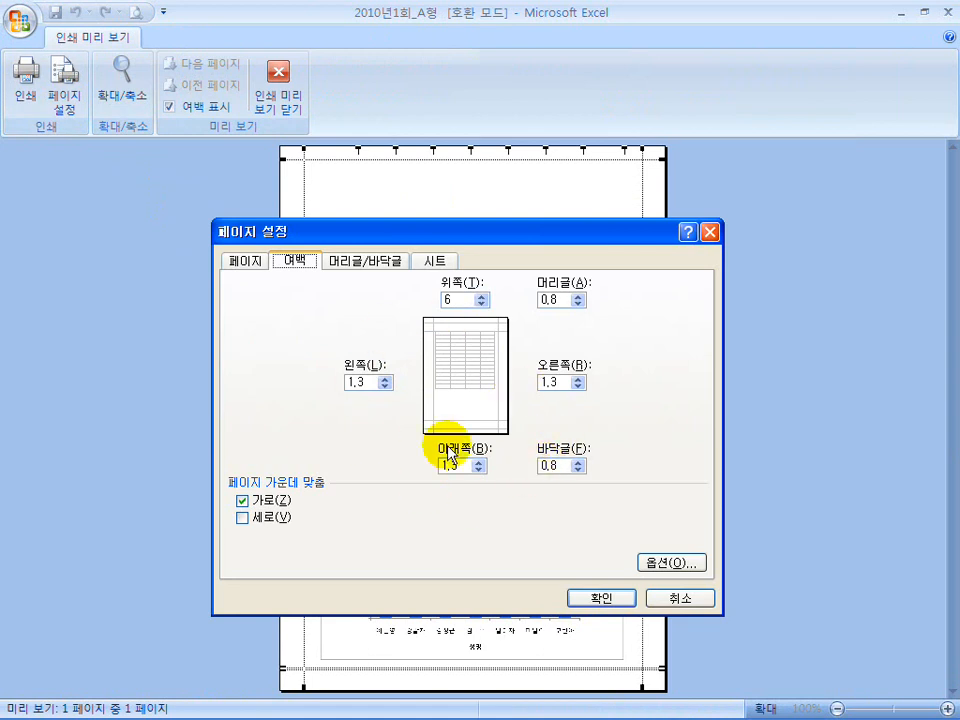
click(245, 261)
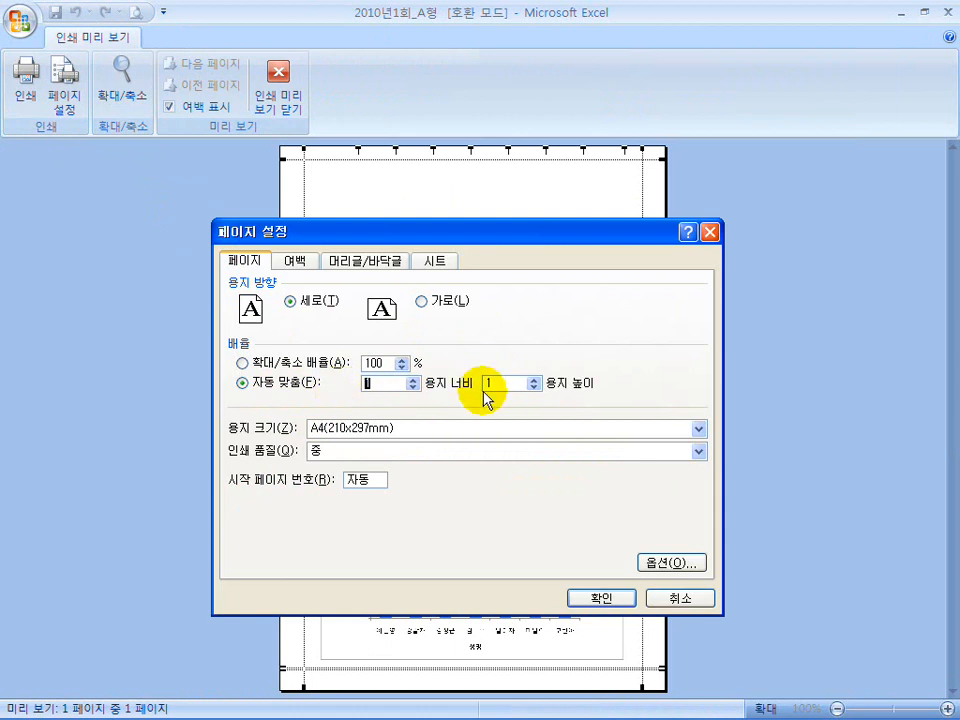
click(366, 262)
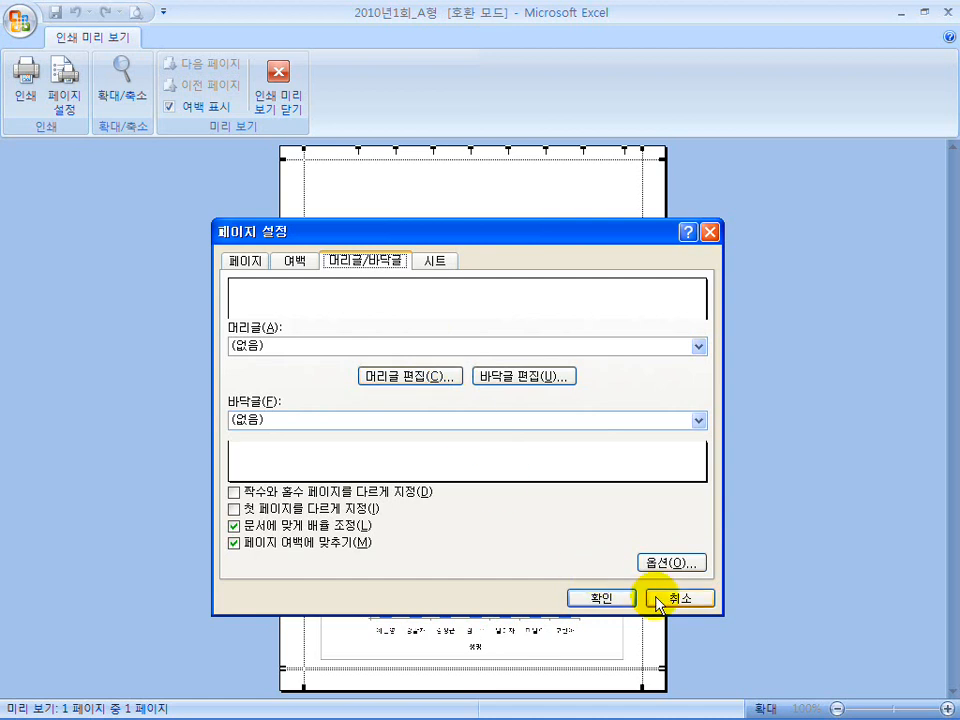
click(598, 599)
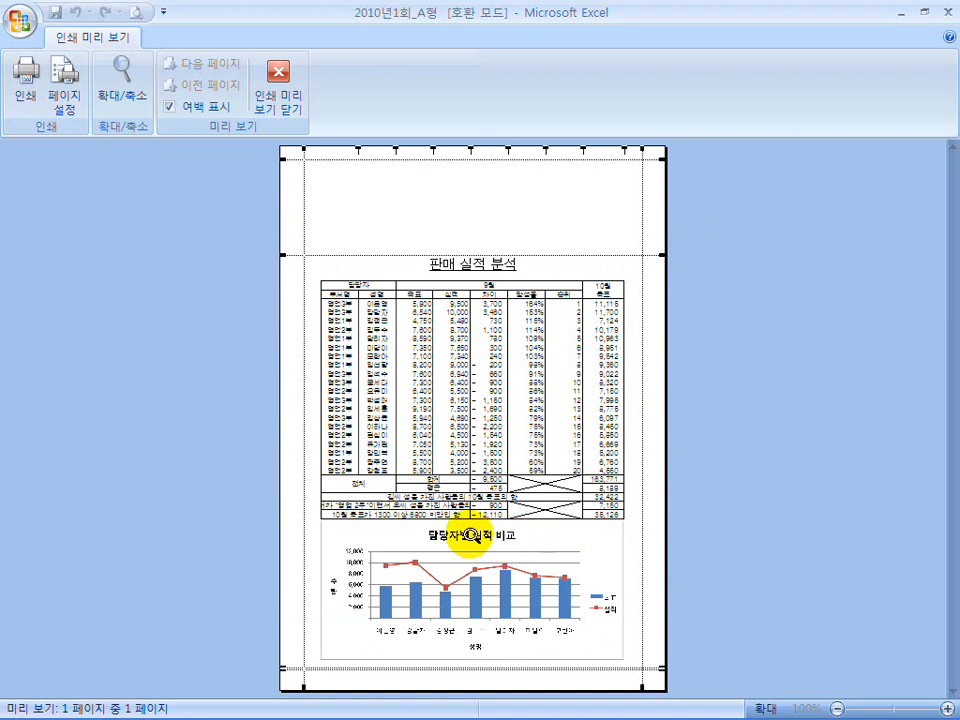
Step: Open the print dialog from the preview and set the page range from 1 to 1
click(24, 72)
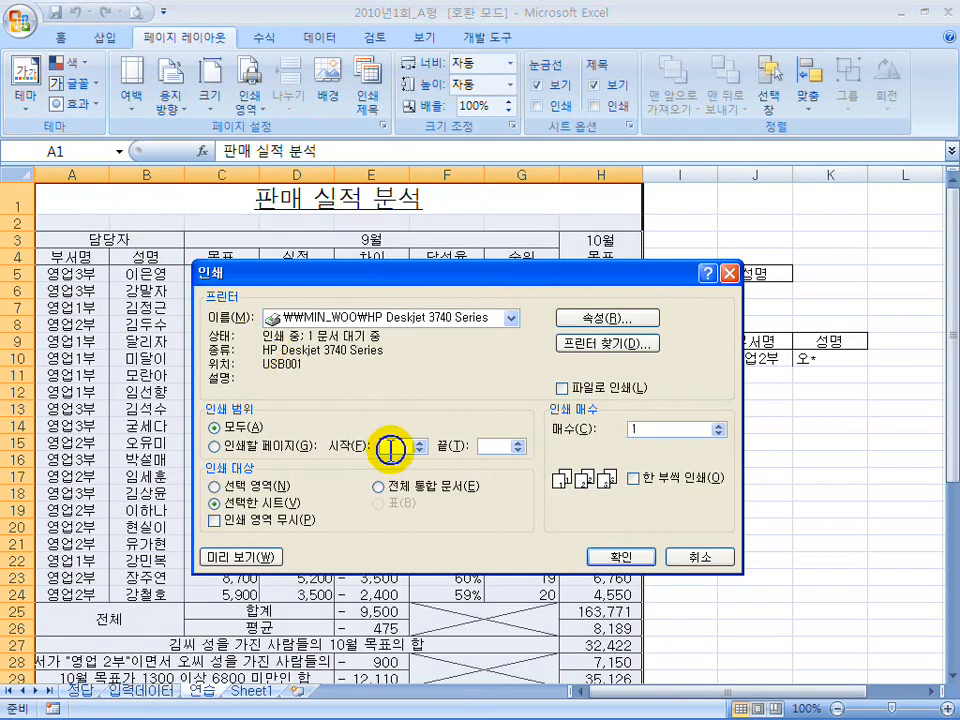
drag(517, 272, 388, 228)
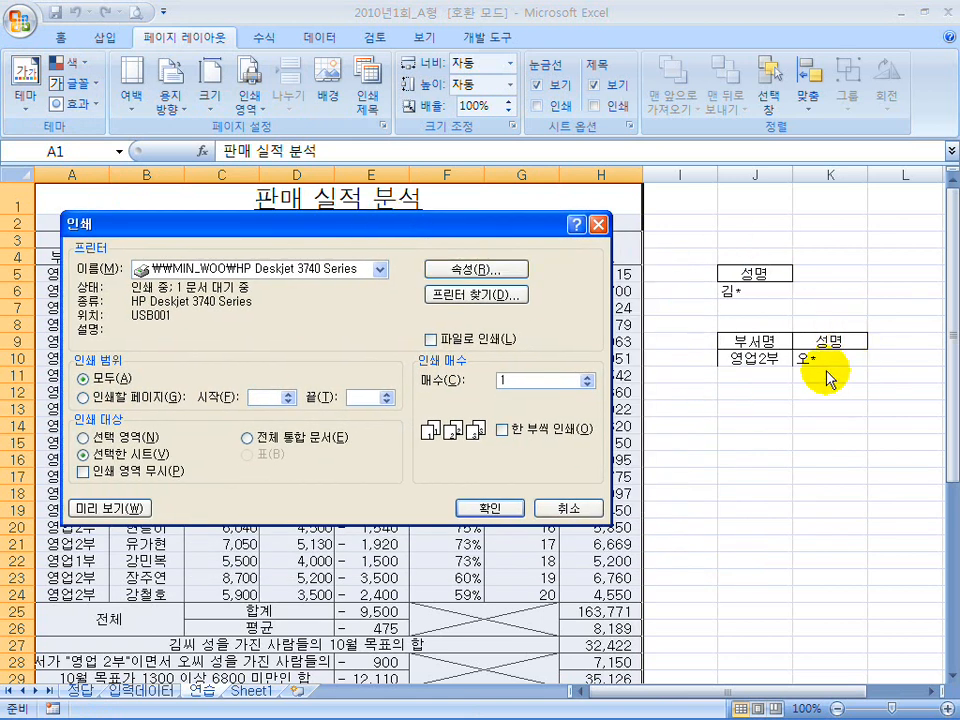
click(262, 397)
text(1)
click(362, 397)
text(1)
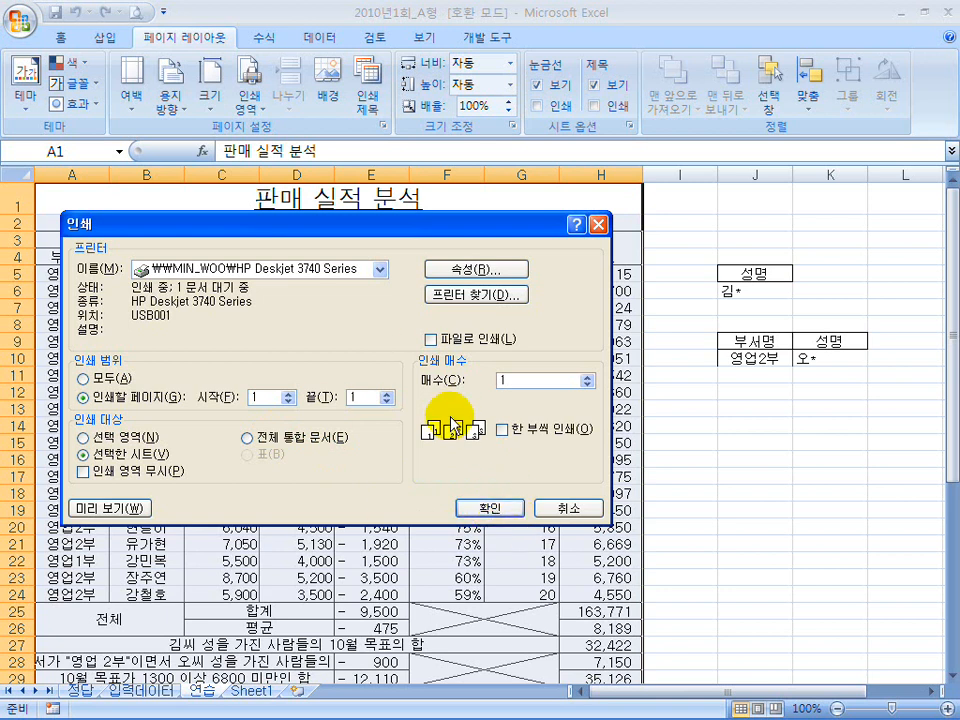
Step: Switch to the PowerPoint slide show and mark the criteria cells, print range and 인쇄 영역 설정 command on the printing slide
key(super)
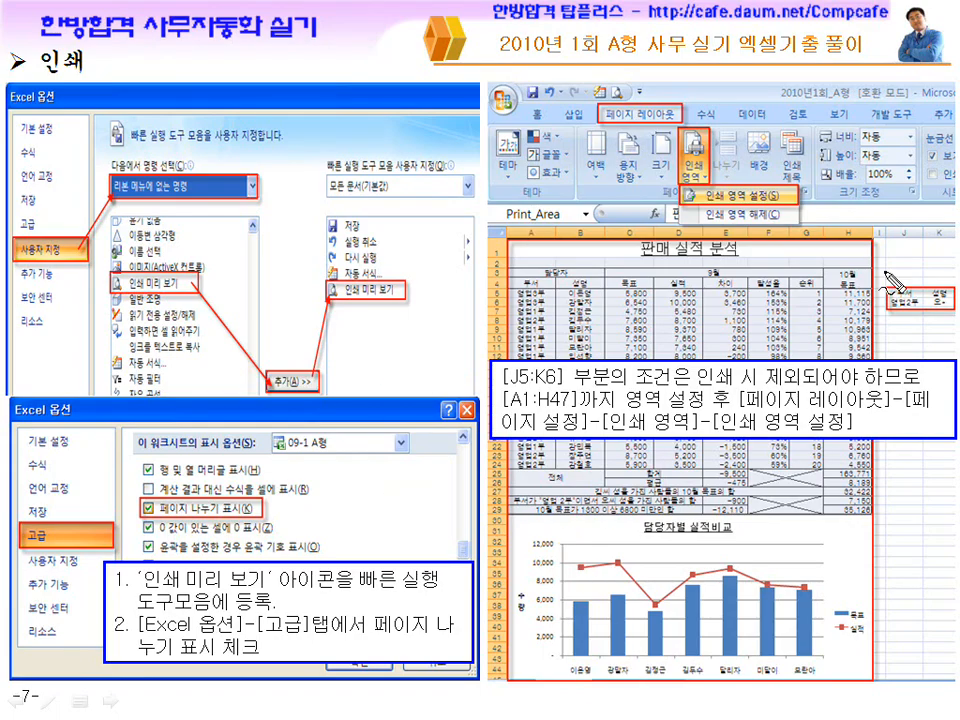
drag(942, 318, 935, 322)
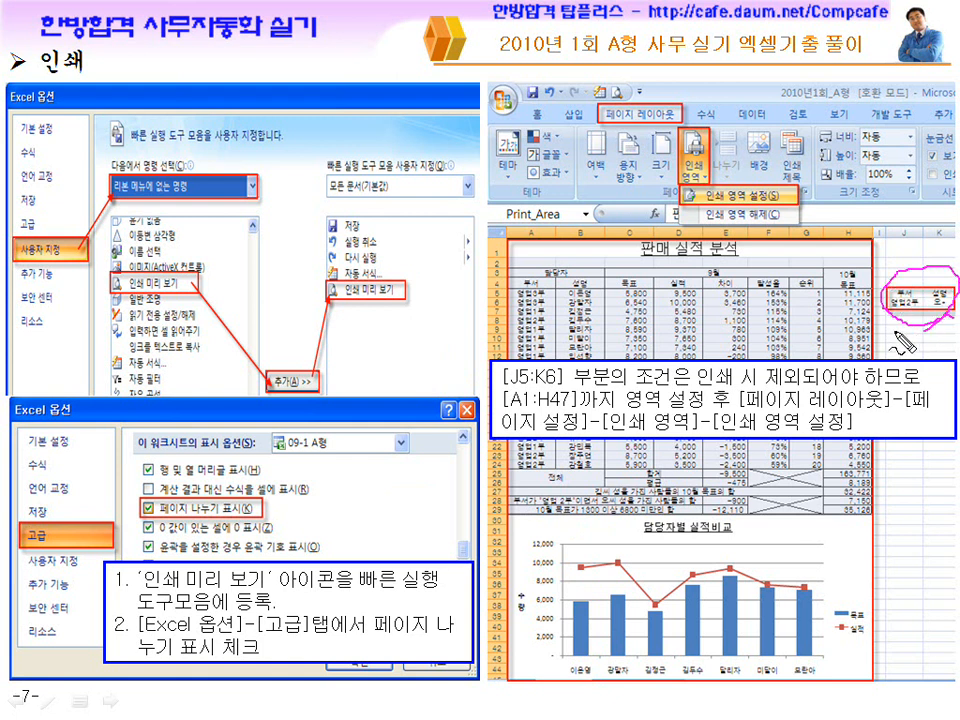
drag(702, 400, 758, 400)
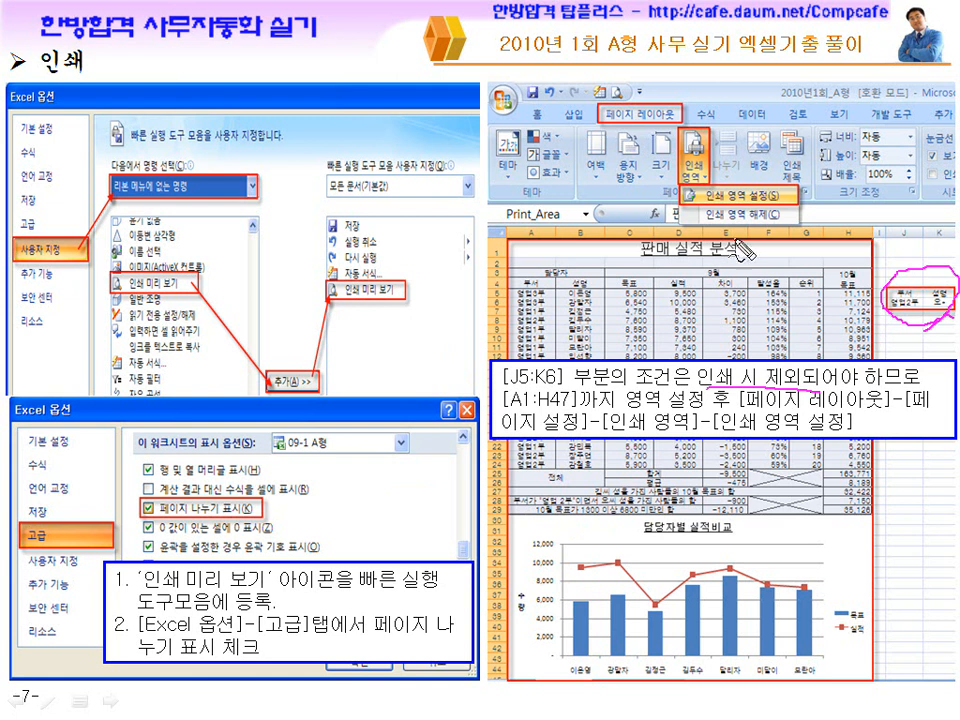
mouse_move(778, 613)
mouse_down()
mouse_move(701, 621)
mouse_move(848, 484)
mouse_move(755, 600)
mouse_up()
drag(614, 123, 650, 124)
drag(702, 155, 704, 162)
drag(778, 188, 801, 178)
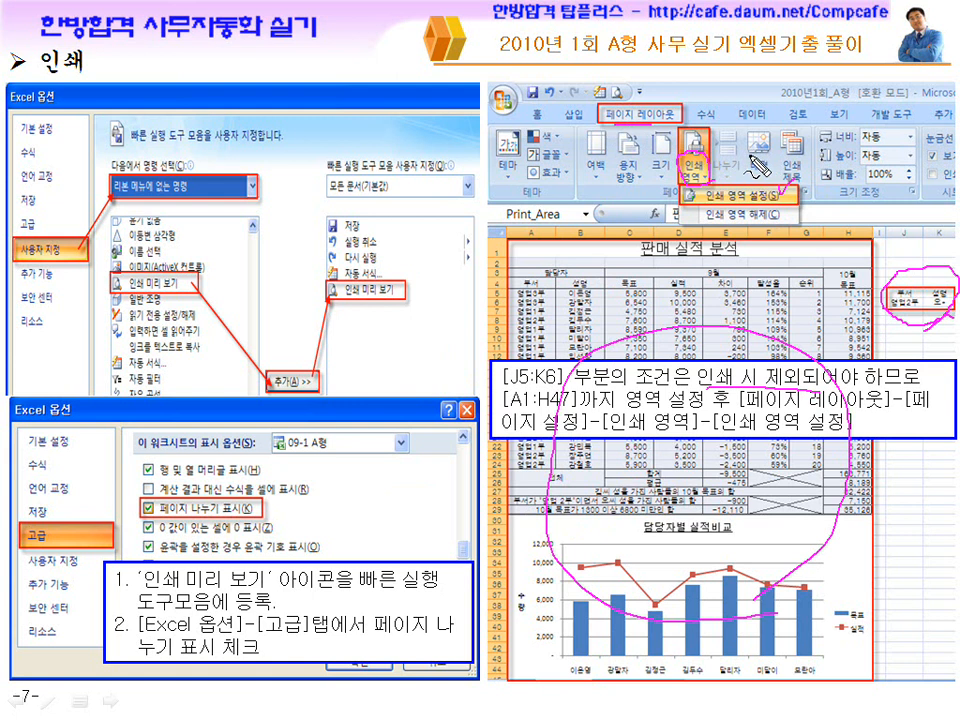
mouse_move(930, 293)
mouse_down()
mouse_move(930, 307)
mouse_move(915, 273)
mouse_move(929, 300)
mouse_up()
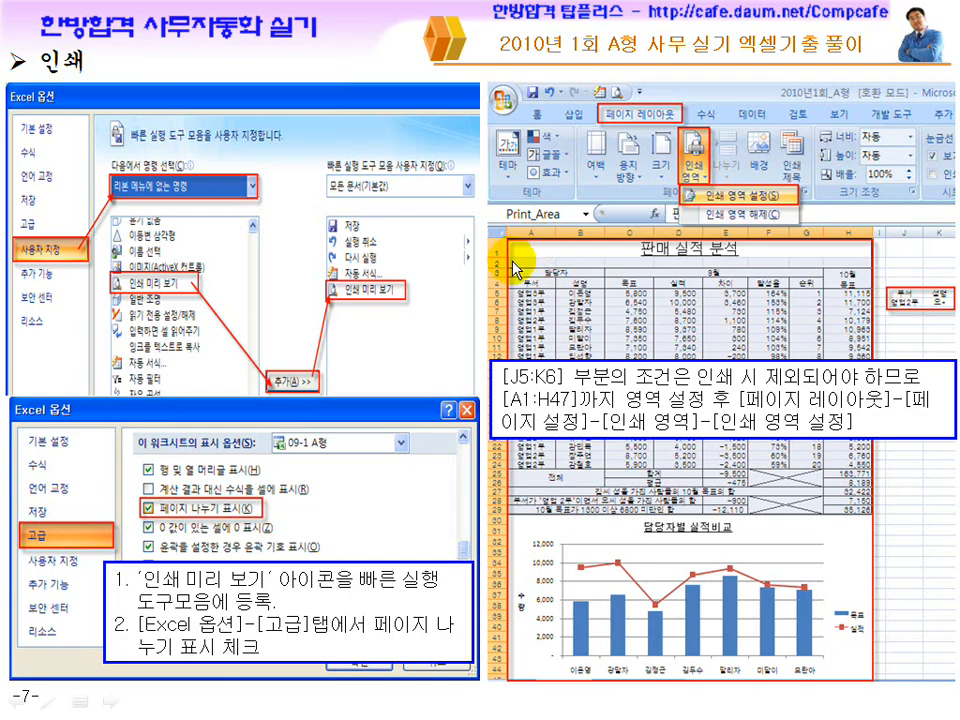
Step: Advance to the page setup slide and mark its 자동 맞춤, margin, centering and header settings with the pen
click(512, 265)
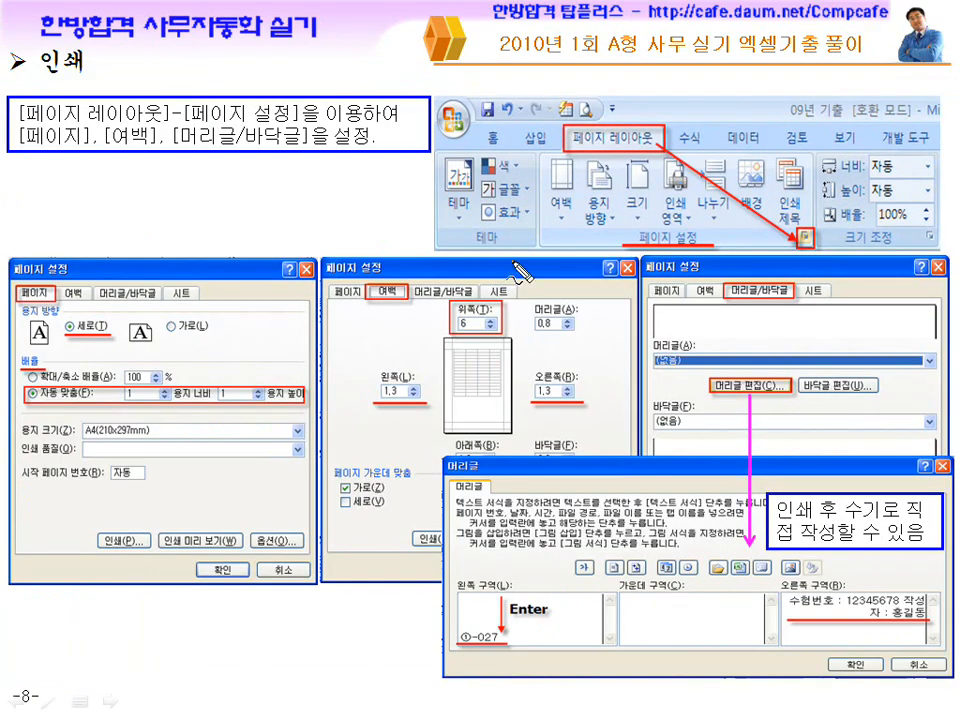
drag(795, 232, 812, 248)
mouse_move(160, 380)
mouse_down()
mouse_move(133, 408)
mouse_move(180, 435)
mouse_move(196, 424)
mouse_up()
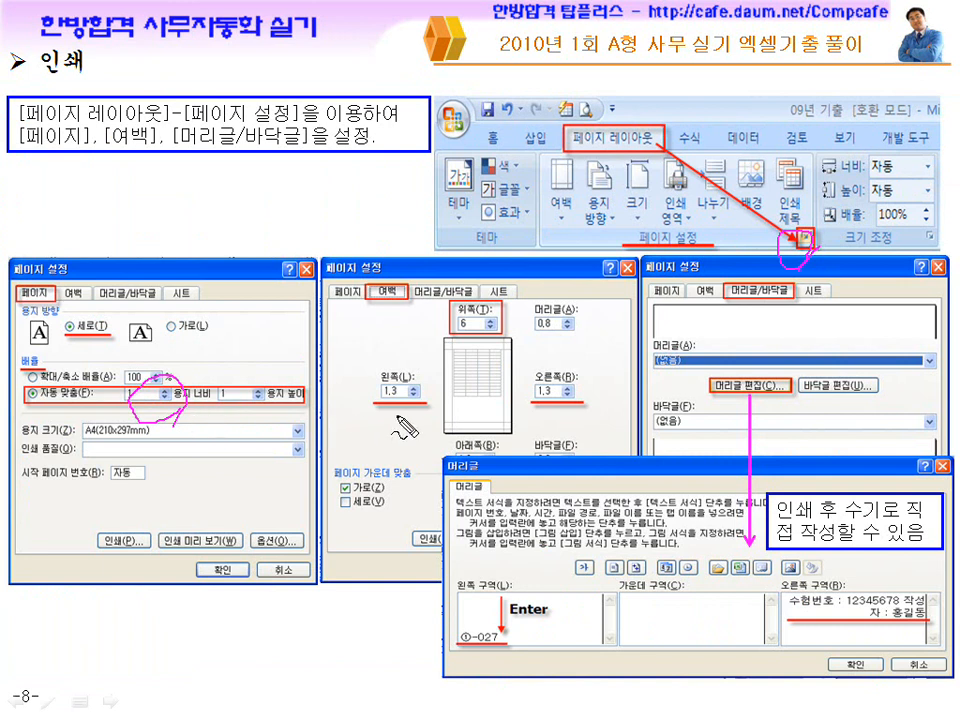
drag(410, 364, 436, 404)
mouse_move(521, 397)
mouse_down()
mouse_move(543, 385)
mouse_move(576, 434)
mouse_up()
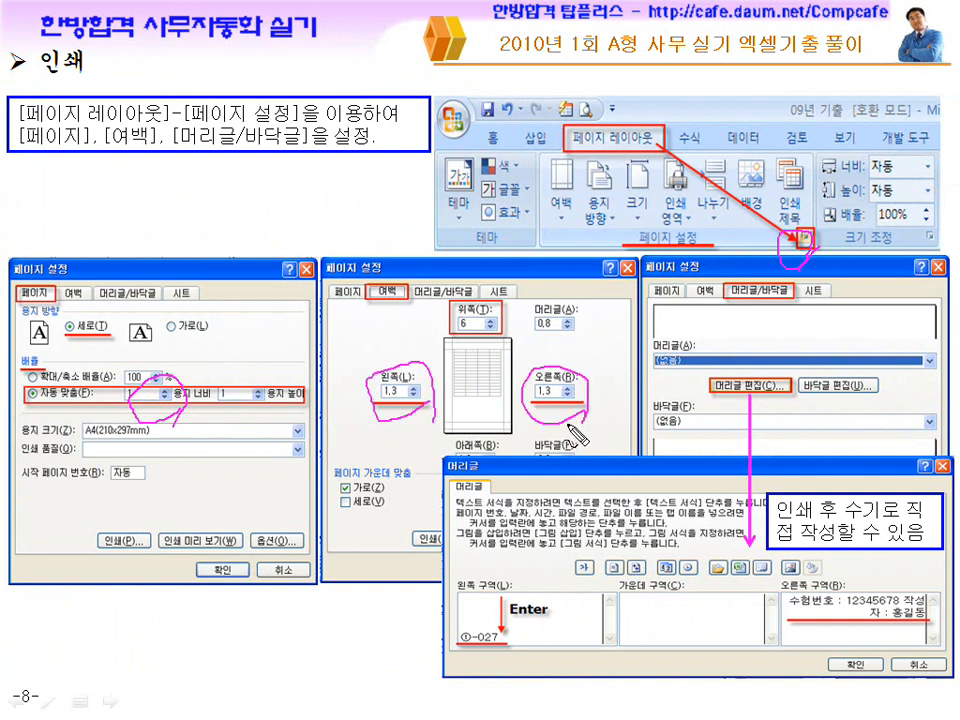
mouse_move(505, 298)
mouse_down()
mouse_move(455, 322)
mouse_move(476, 383)
mouse_up()
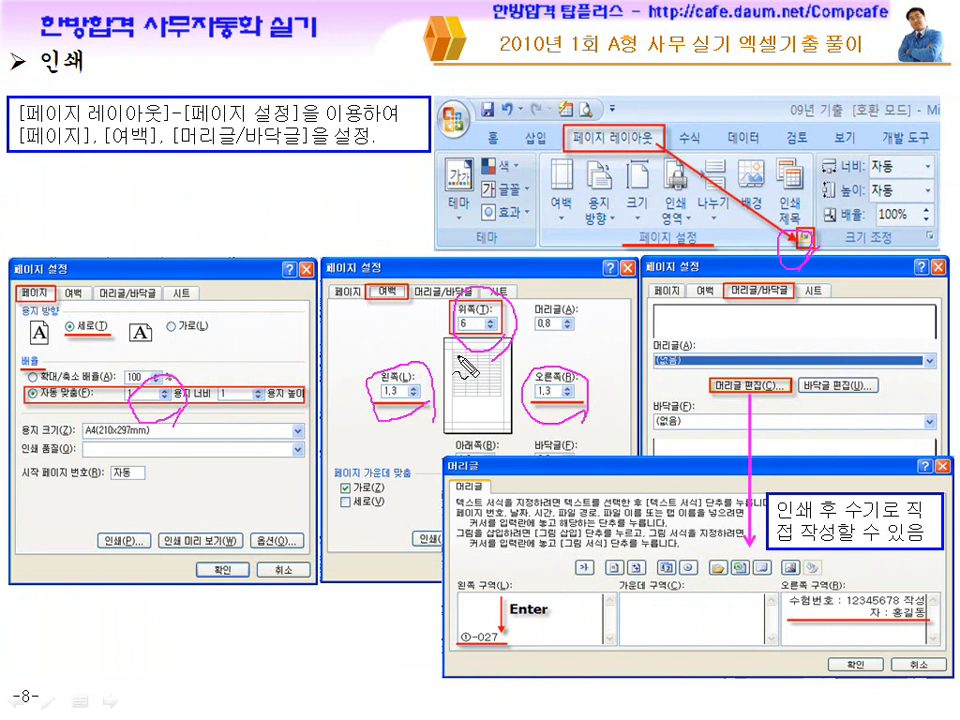
drag(335, 494, 359, 492)
mouse_move(560, 334)
mouse_down()
mouse_move(536, 315)
mouse_move(562, 338)
mouse_up()
mouse_move(448, 529)
mouse_down()
mouse_move(419, 506)
mouse_move(470, 519)
mouse_up()
mouse_move(558, 502)
mouse_down()
mouse_move(558, 457)
mouse_move(540, 510)
mouse_up()
mouse_move(478, 497)
mouse_down()
mouse_move(439, 510)
mouse_move(472, 490)
mouse_up()
drag(403, 405, 447, 490)
mouse_move(735, 422)
mouse_down()
mouse_move(778, 373)
mouse_move(766, 421)
mouse_up()
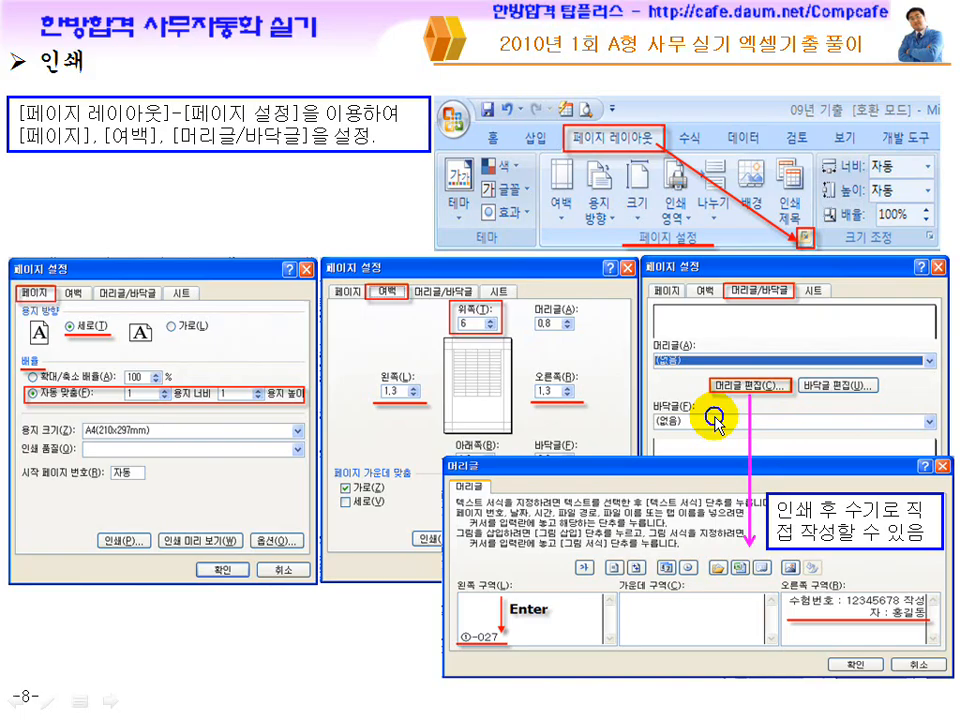
Step: View the slide on printing from the preview, return to Excel and cancel the open print dialog
key(Page_Down)
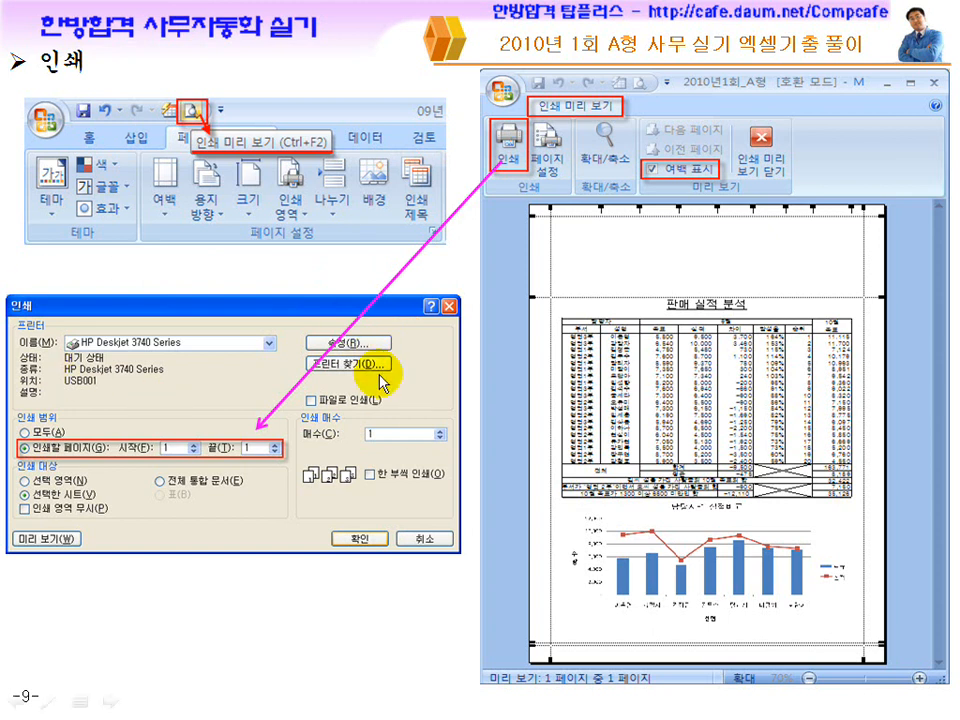
key(super)
click(481, 706)
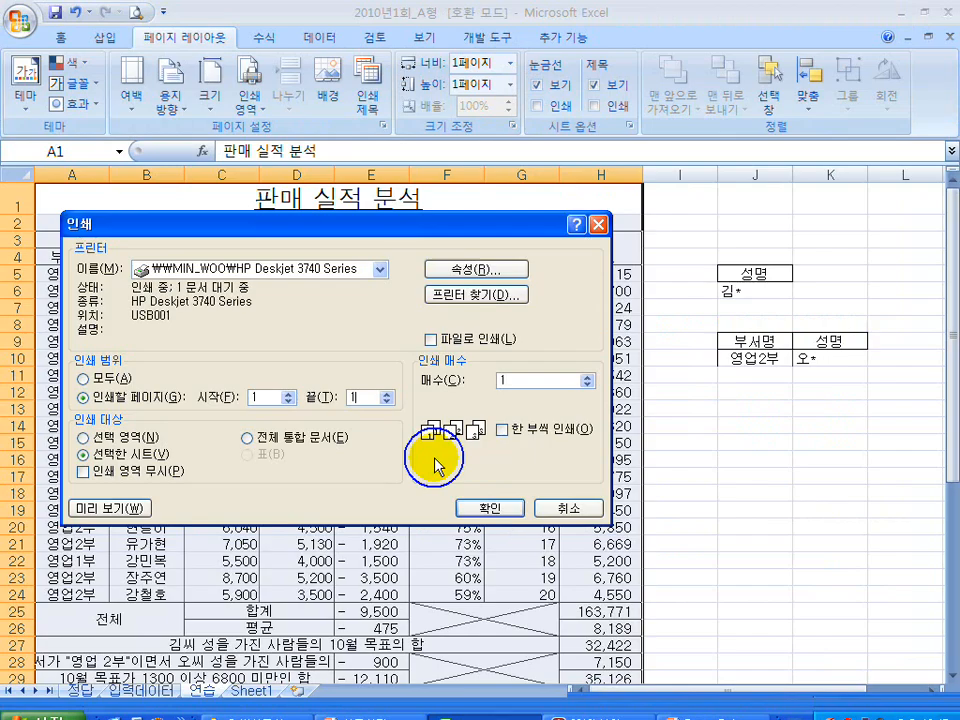
click(574, 508)
Step: Examine the table's header rows and the DSUM formula in H27
drag(141, 238, 566, 261)
click(616, 251)
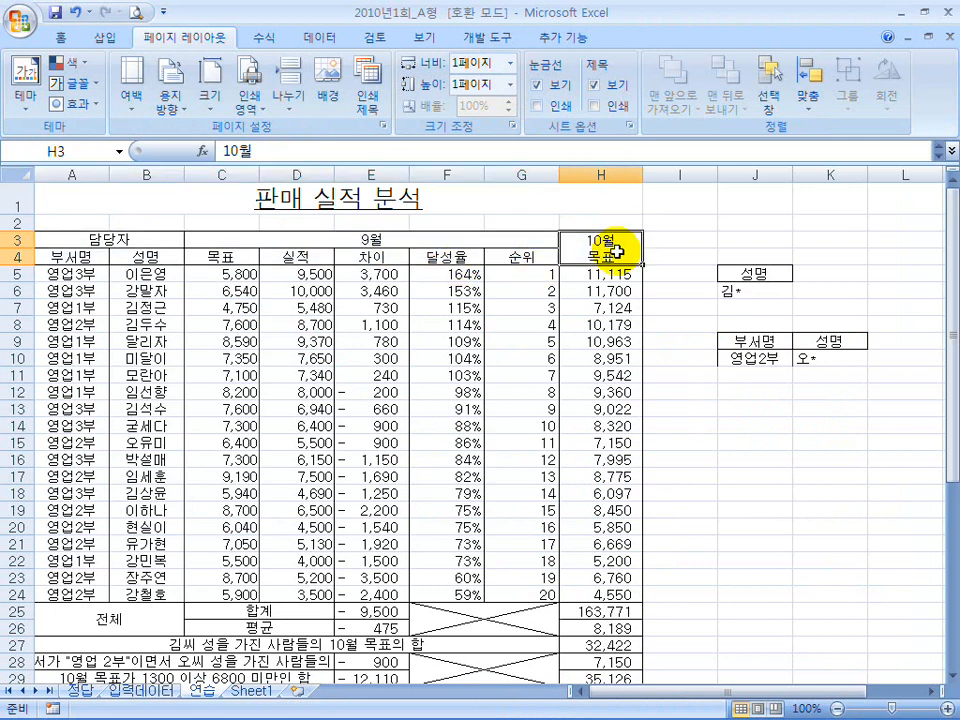
scroll(555, 437, down, 3)
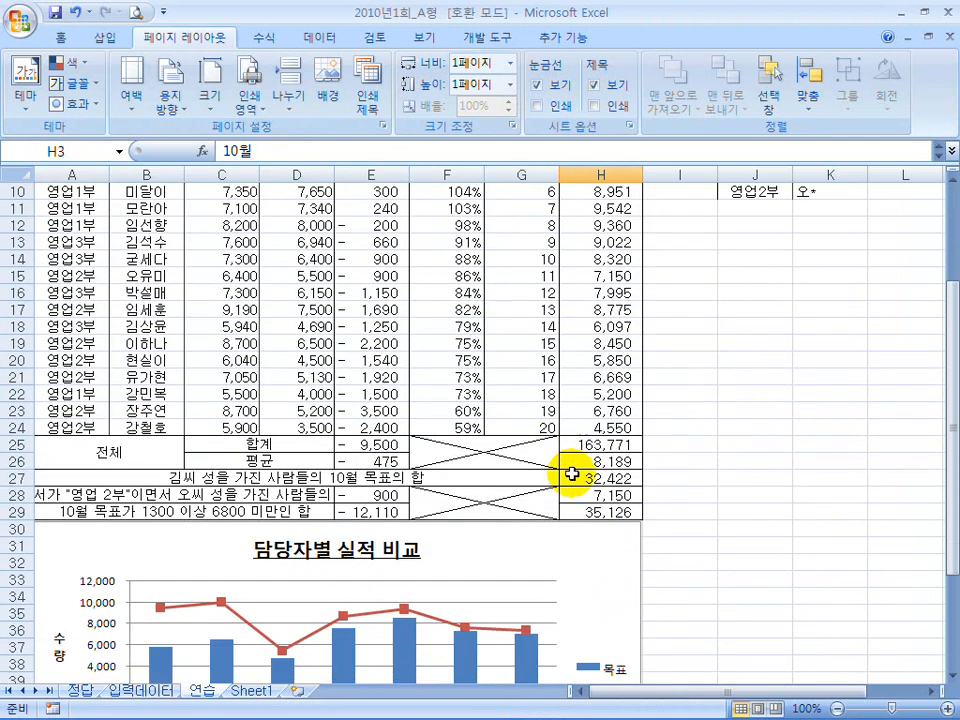
click(606, 478)
scroll(605, 480, up, 3)
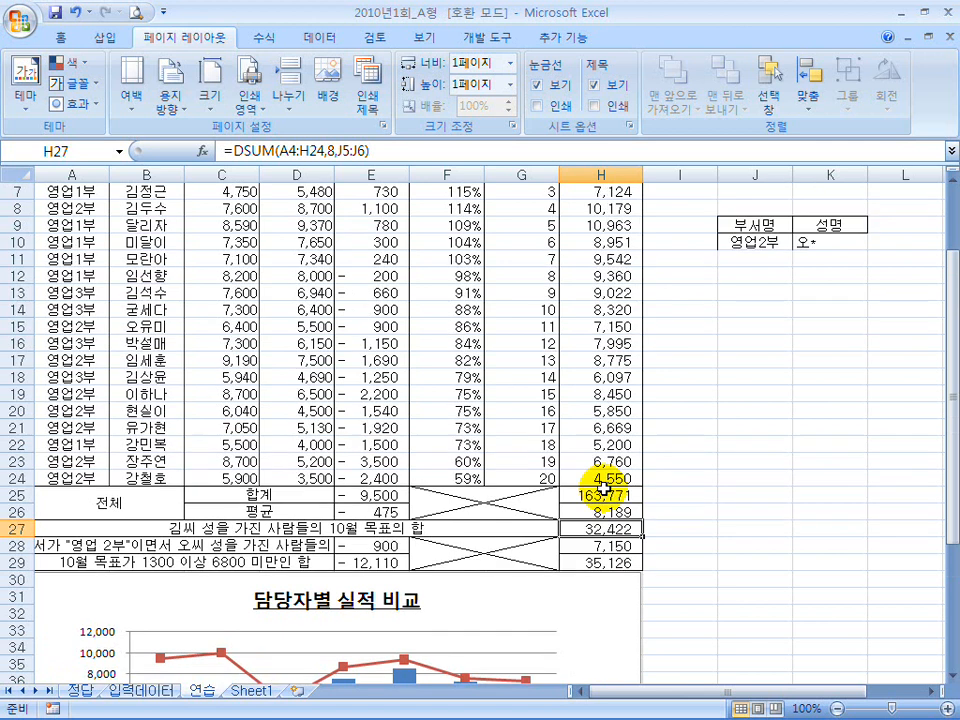